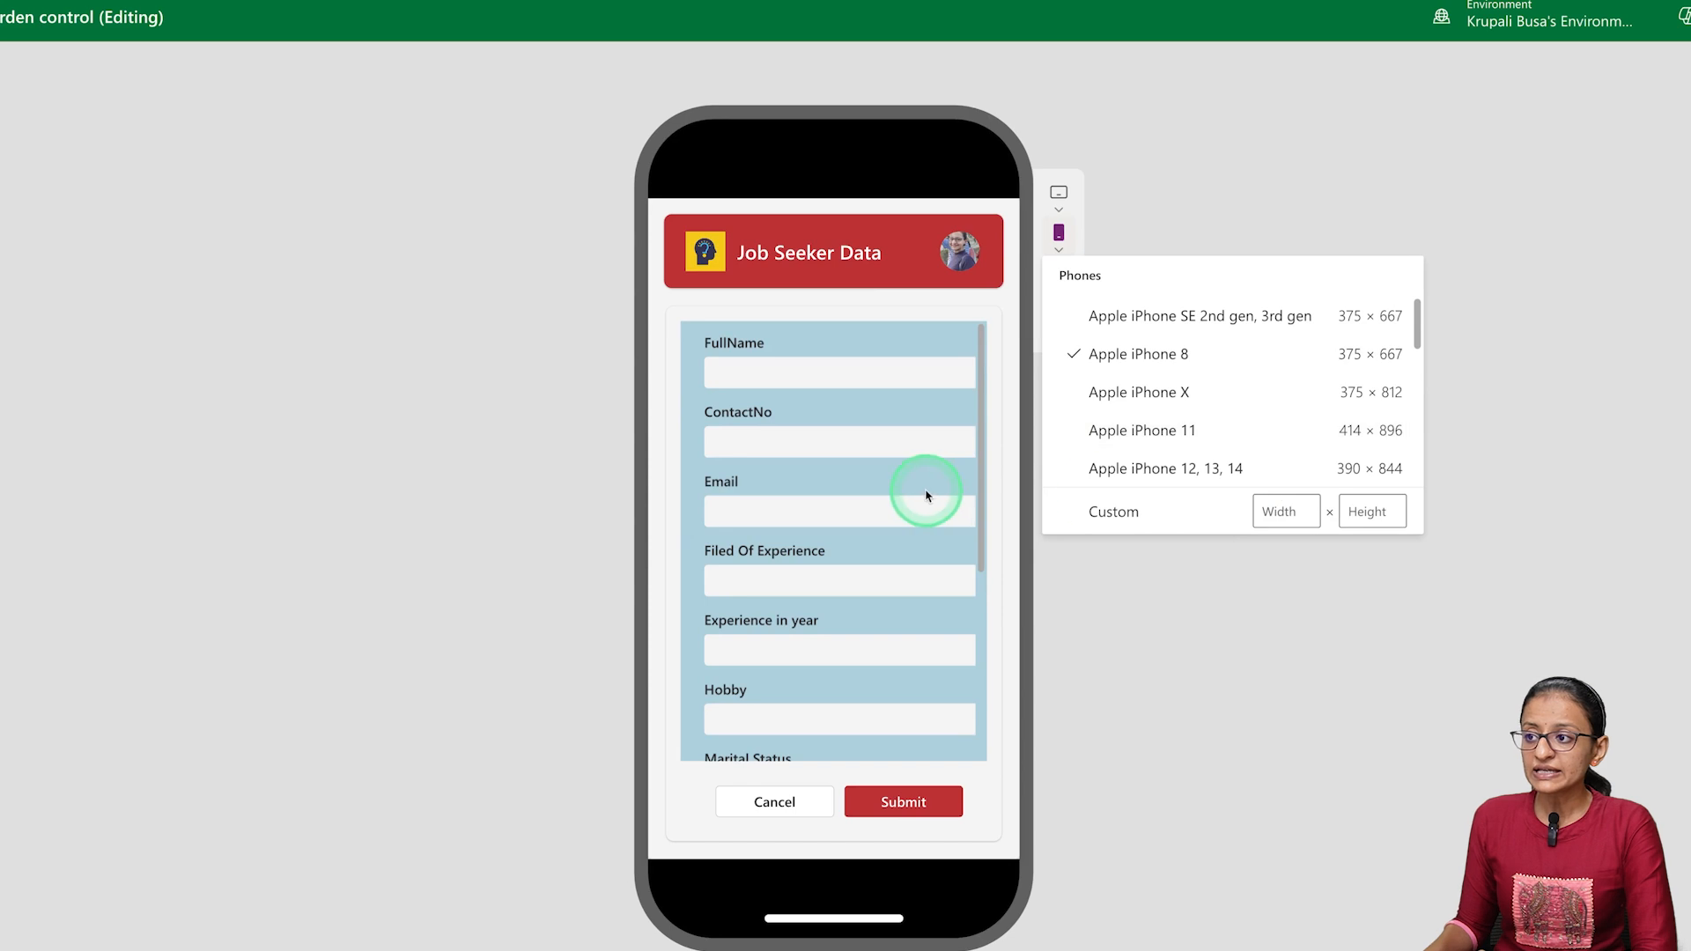
Preview the whole Job Seeker Data form on the Apple iPhone 8 in portrait and in landscape orientation
scroll(824, 497, "up", 4)
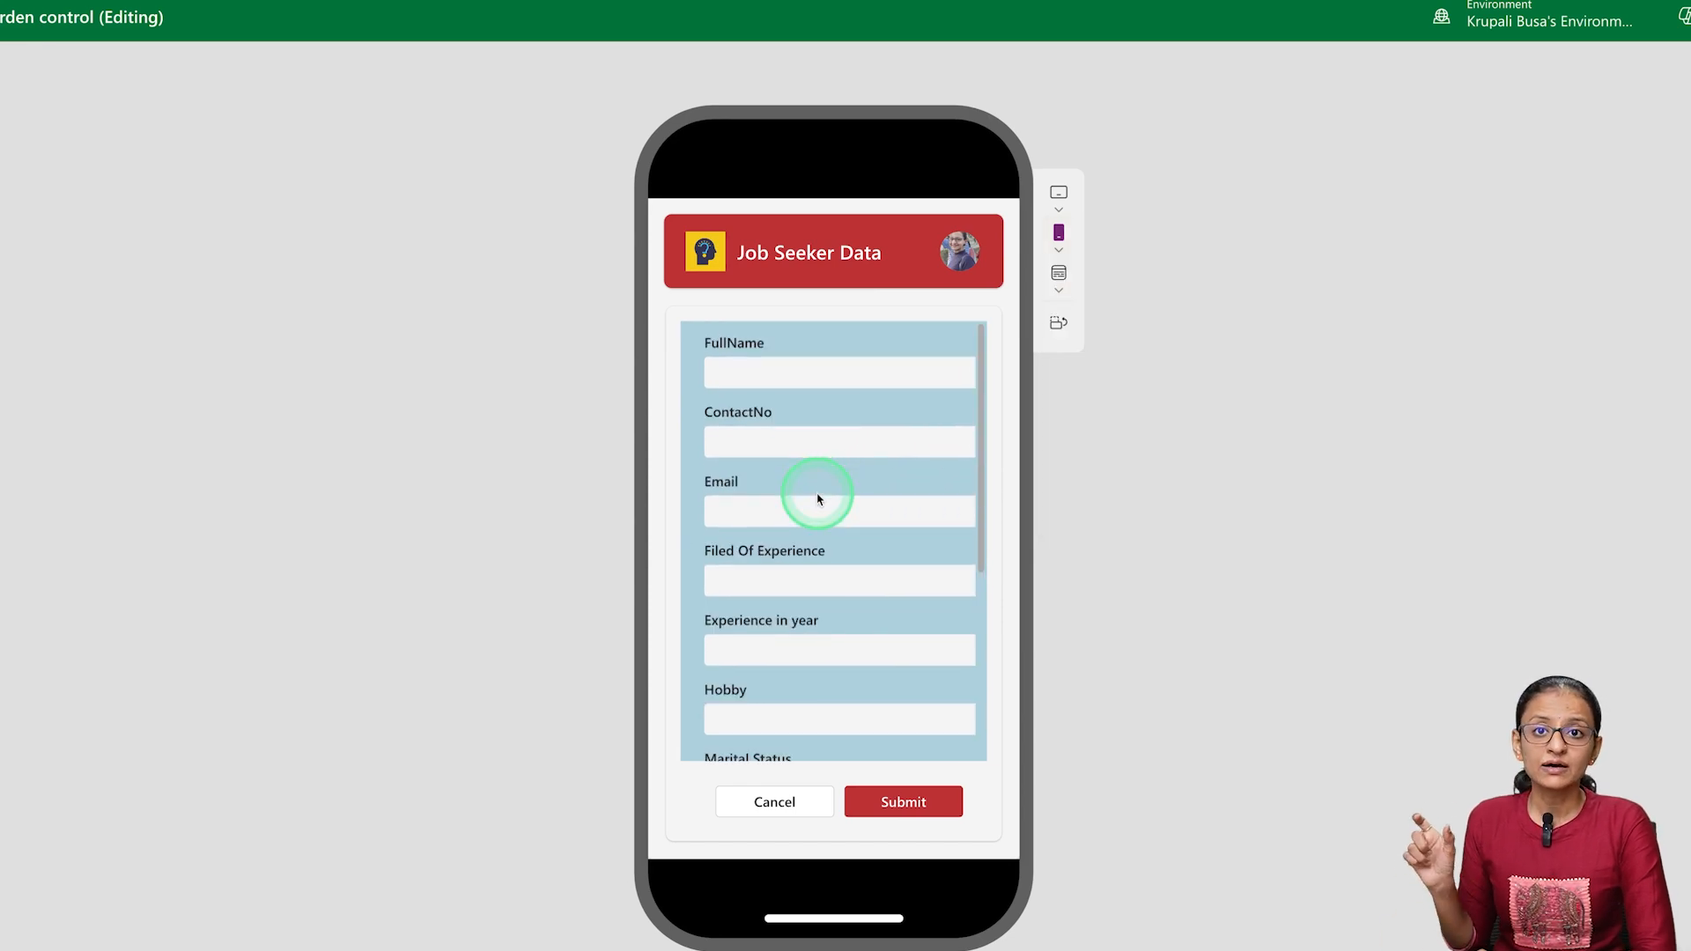
scroll(817, 498, "down", 3)
scroll(817, 498, "down", 2)
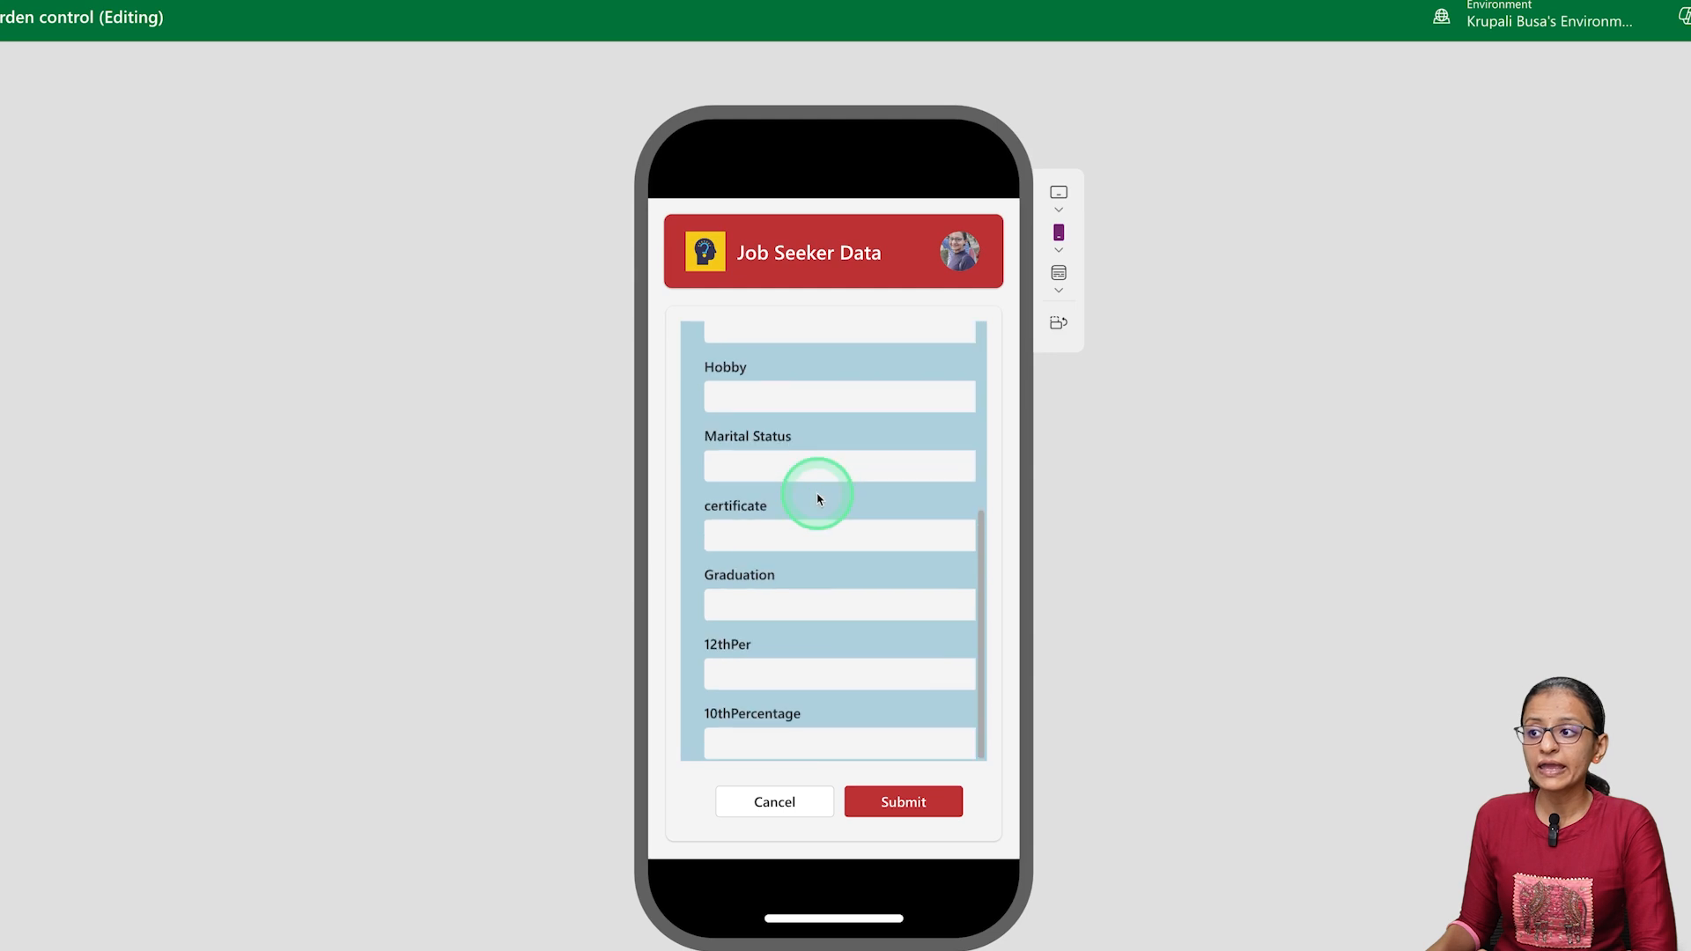
left_click(1058, 322)
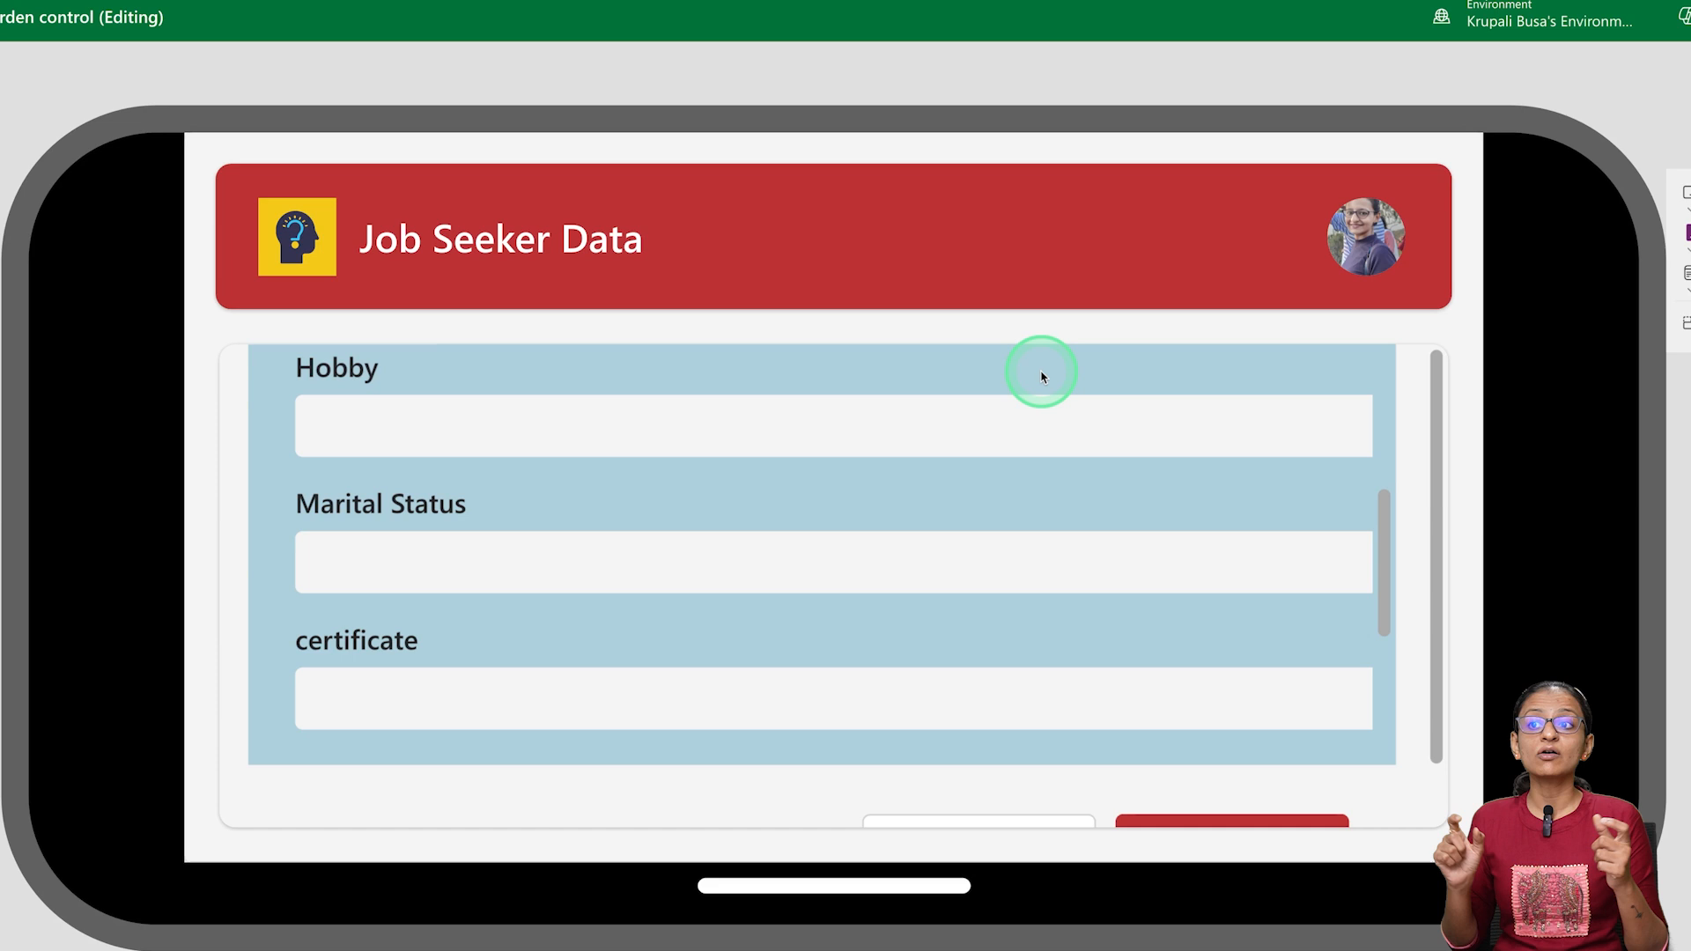
scroll(570, 576, "down", 3)
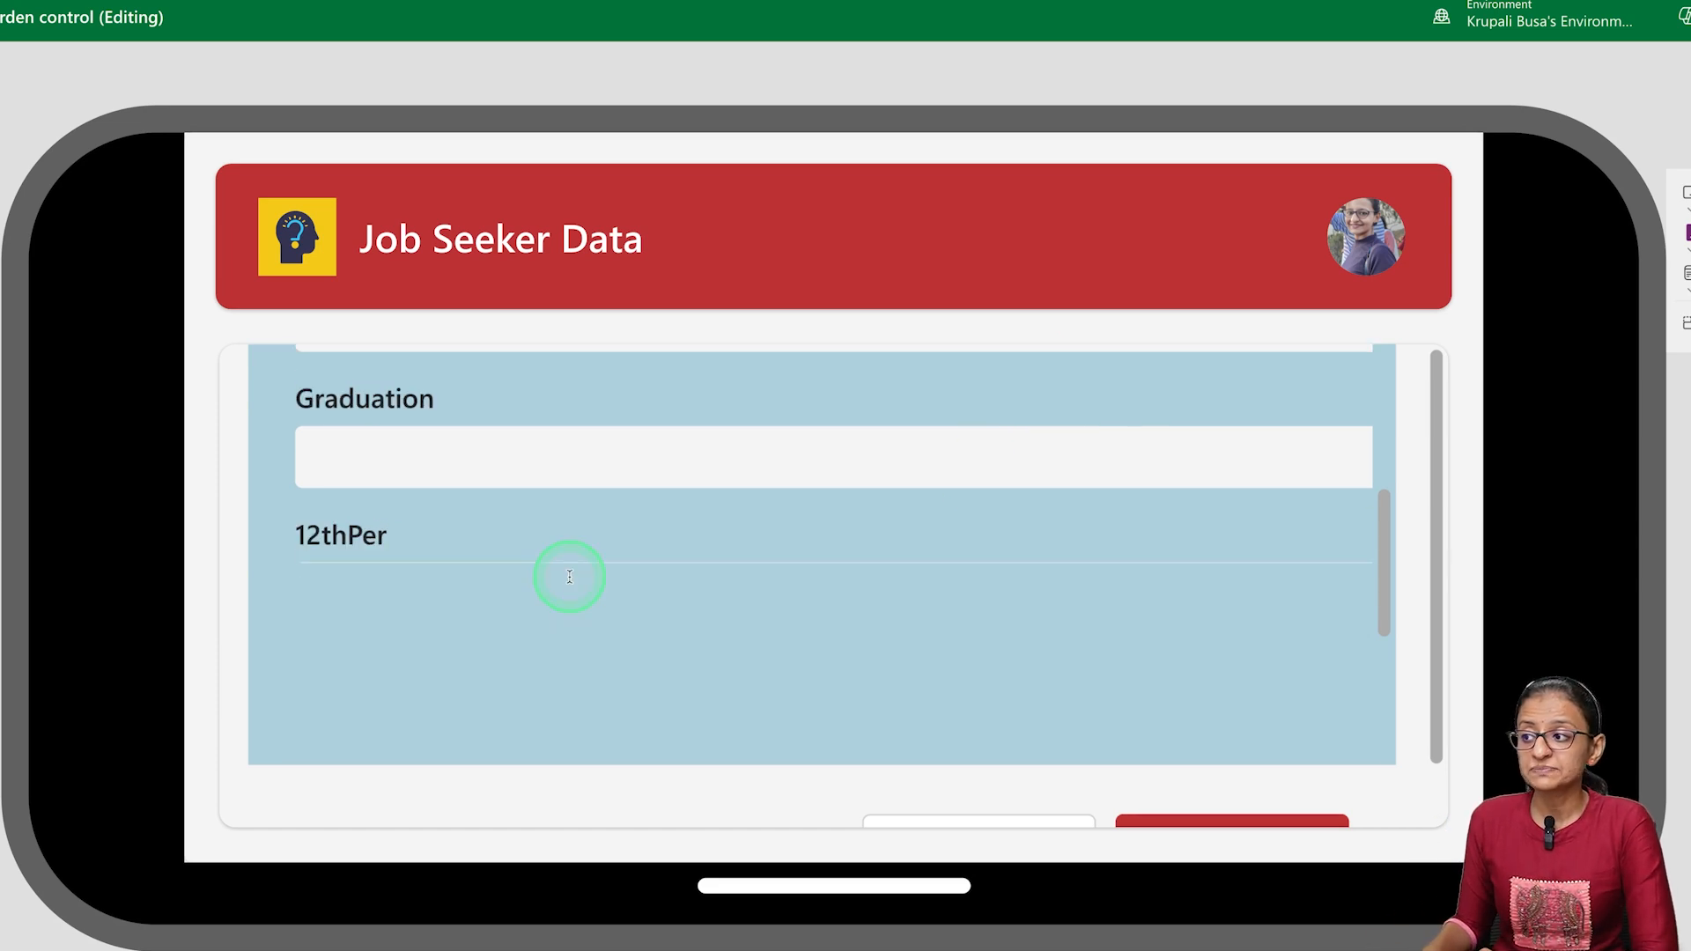
scroll(568, 575, "down", 2)
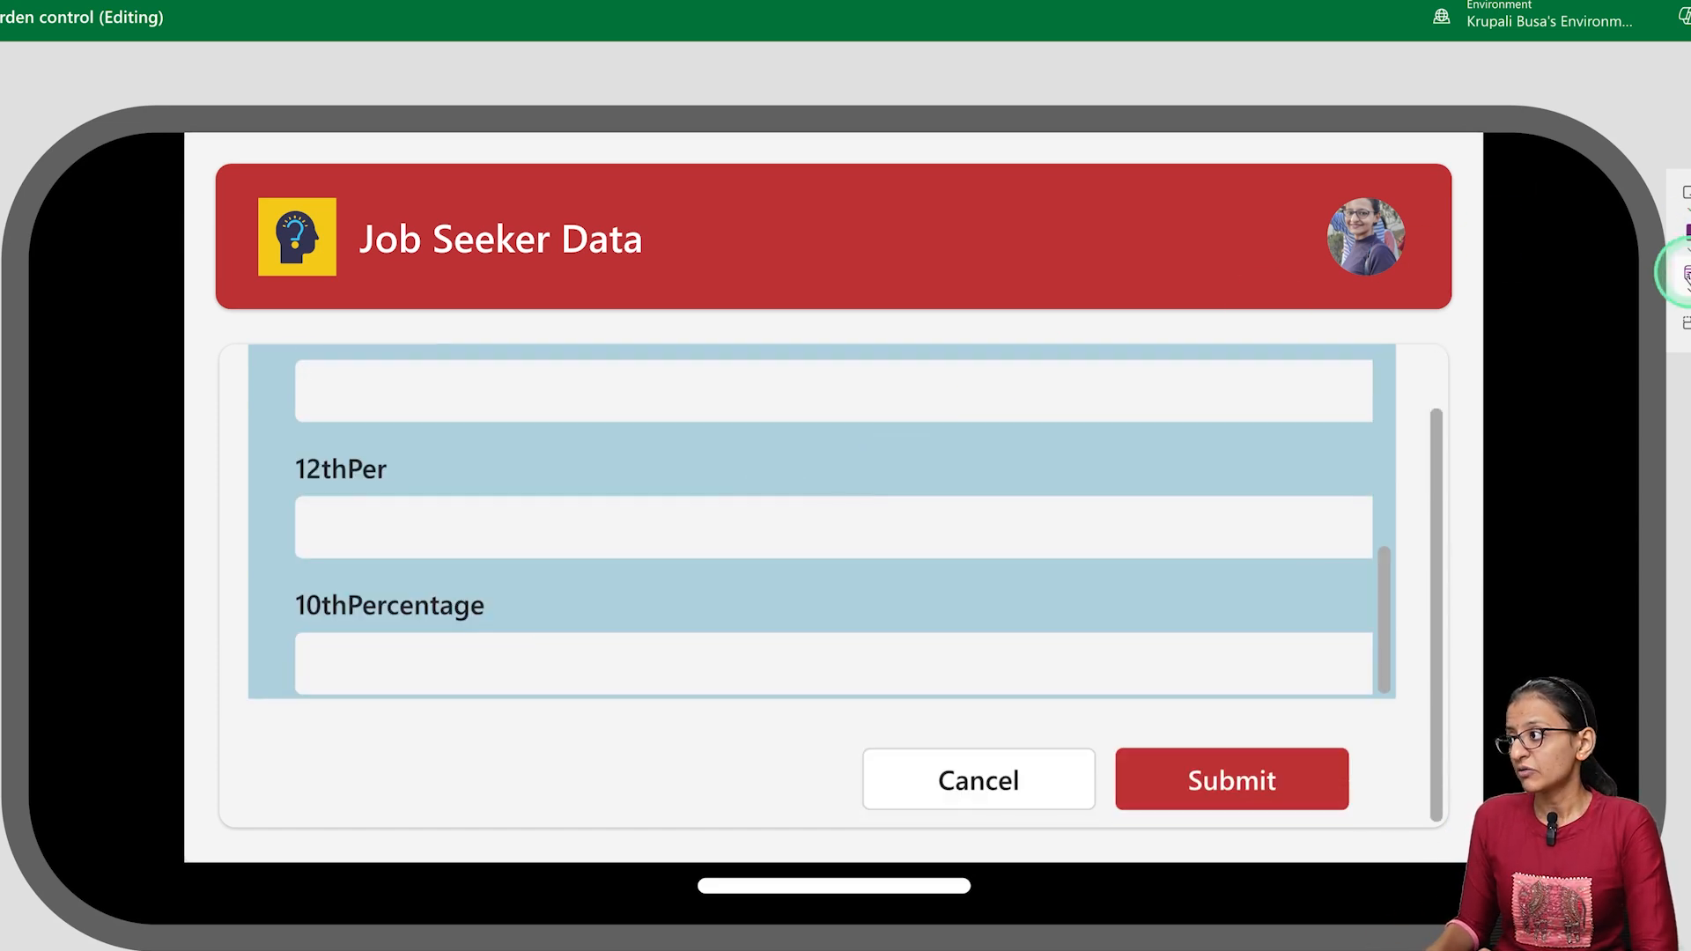
Preview the form at window size and on the Apple iPad mini in landscape and portrait, and exit the preview
left_click(1685, 273)
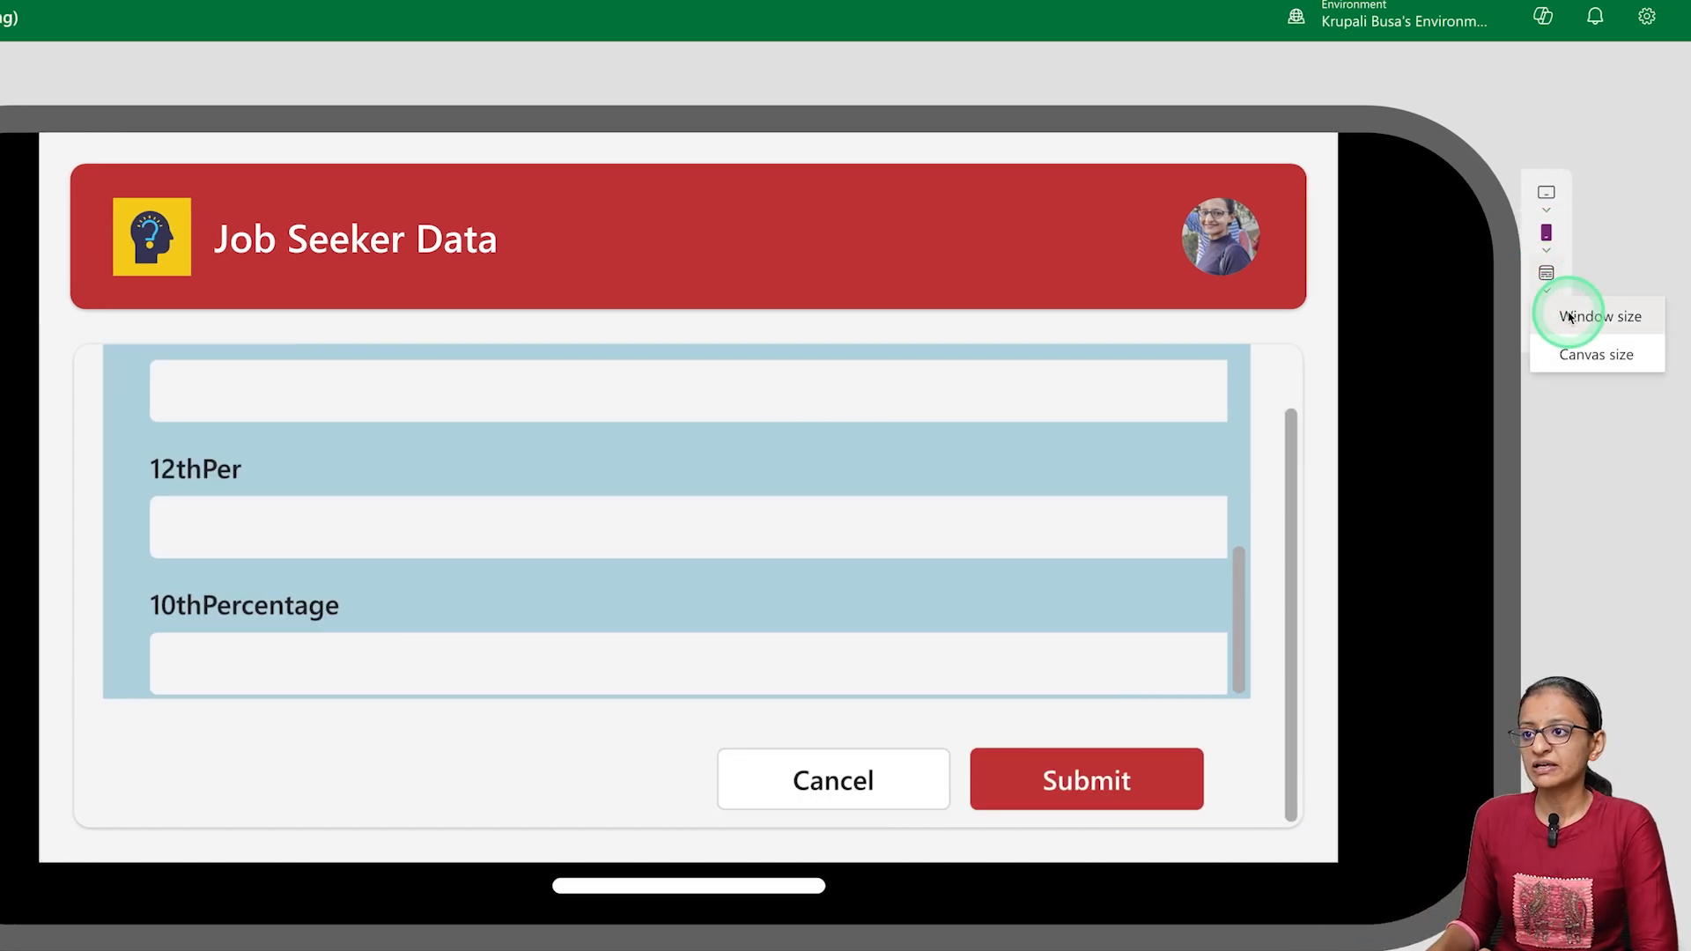
left_click(1569, 317)
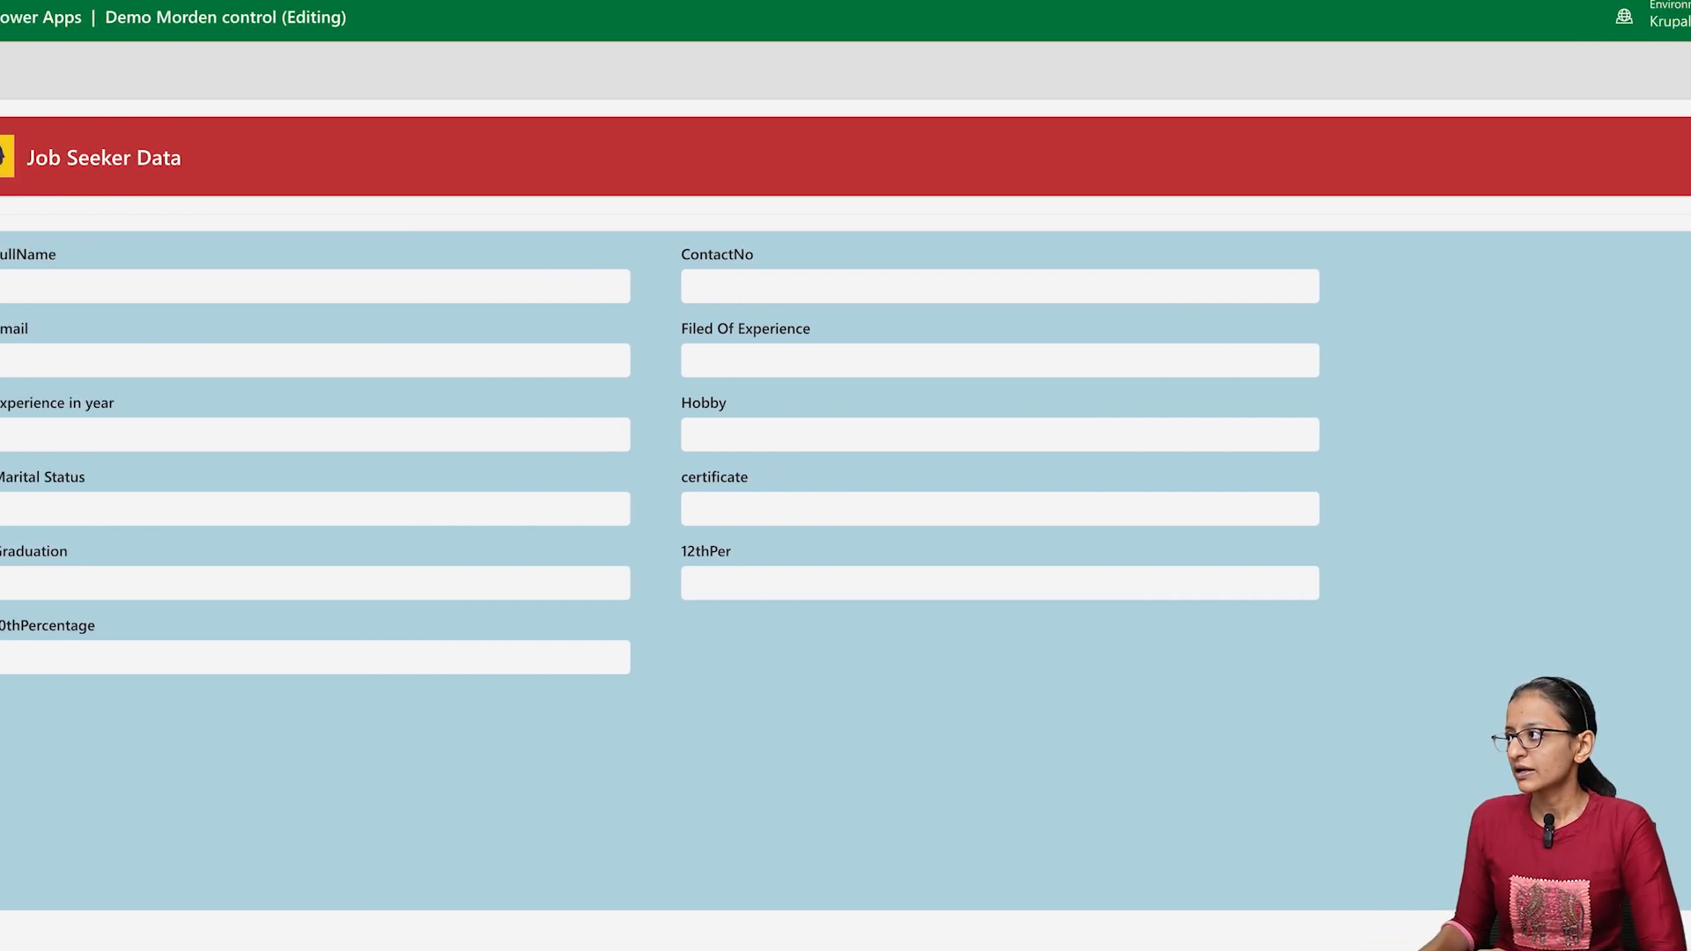
left_click(1530, 69)
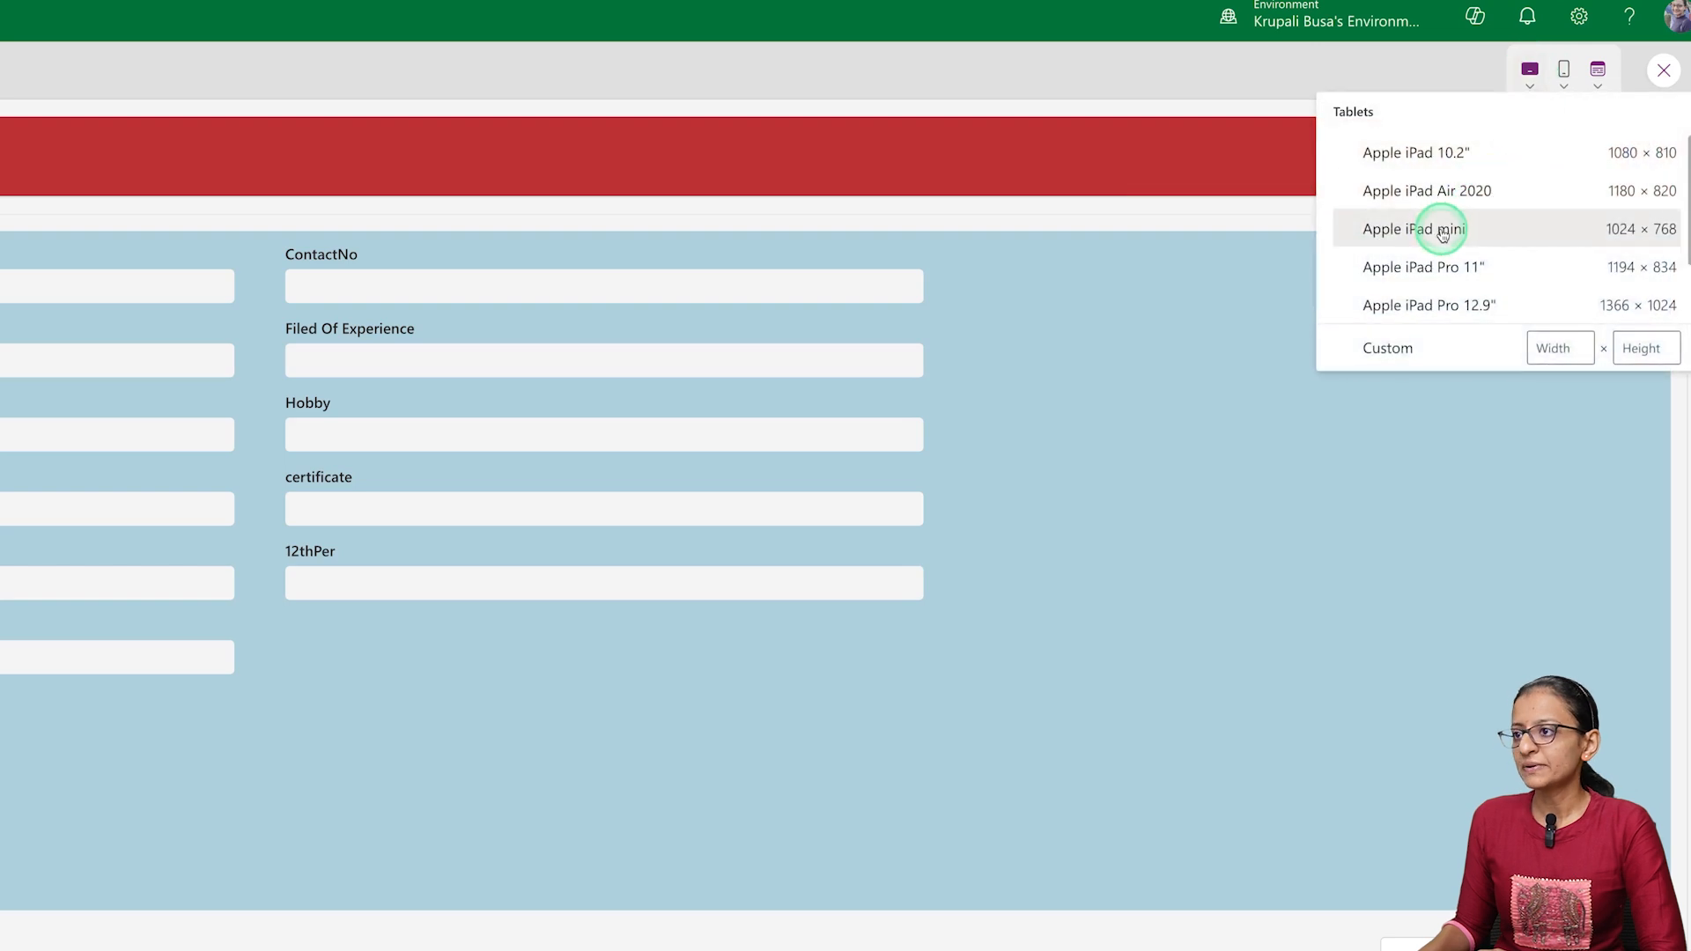
left_click(1441, 230)
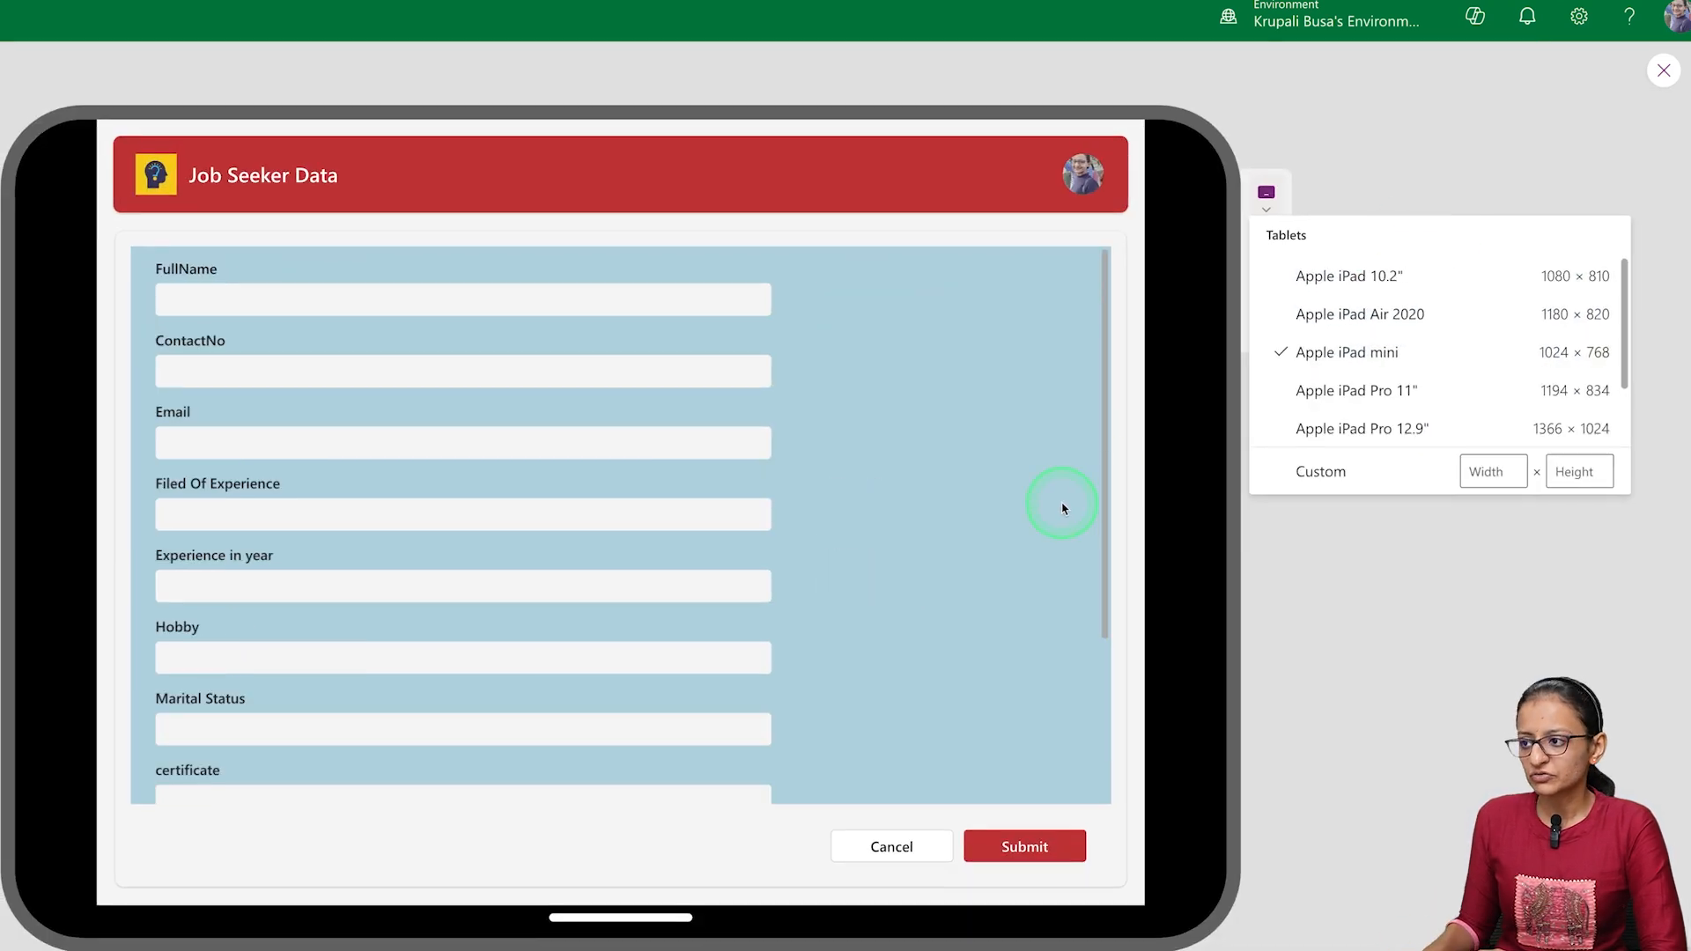
scroll(943, 528, "down", 3)
scroll(944, 528, "up", 3)
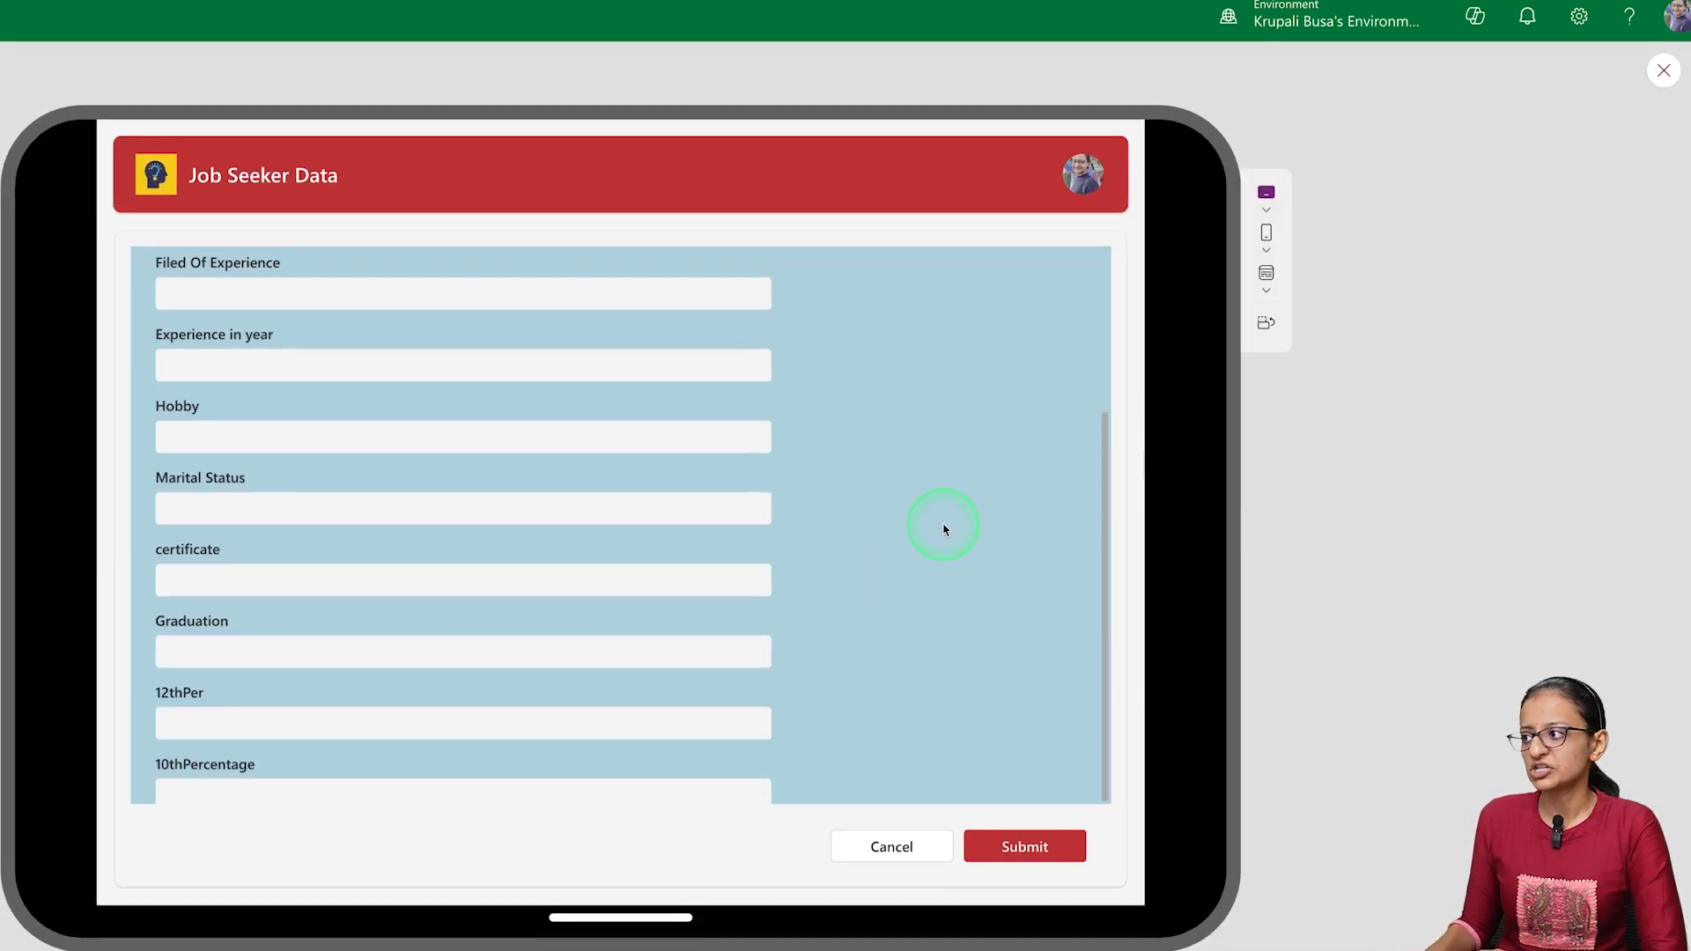
left_click(1267, 323)
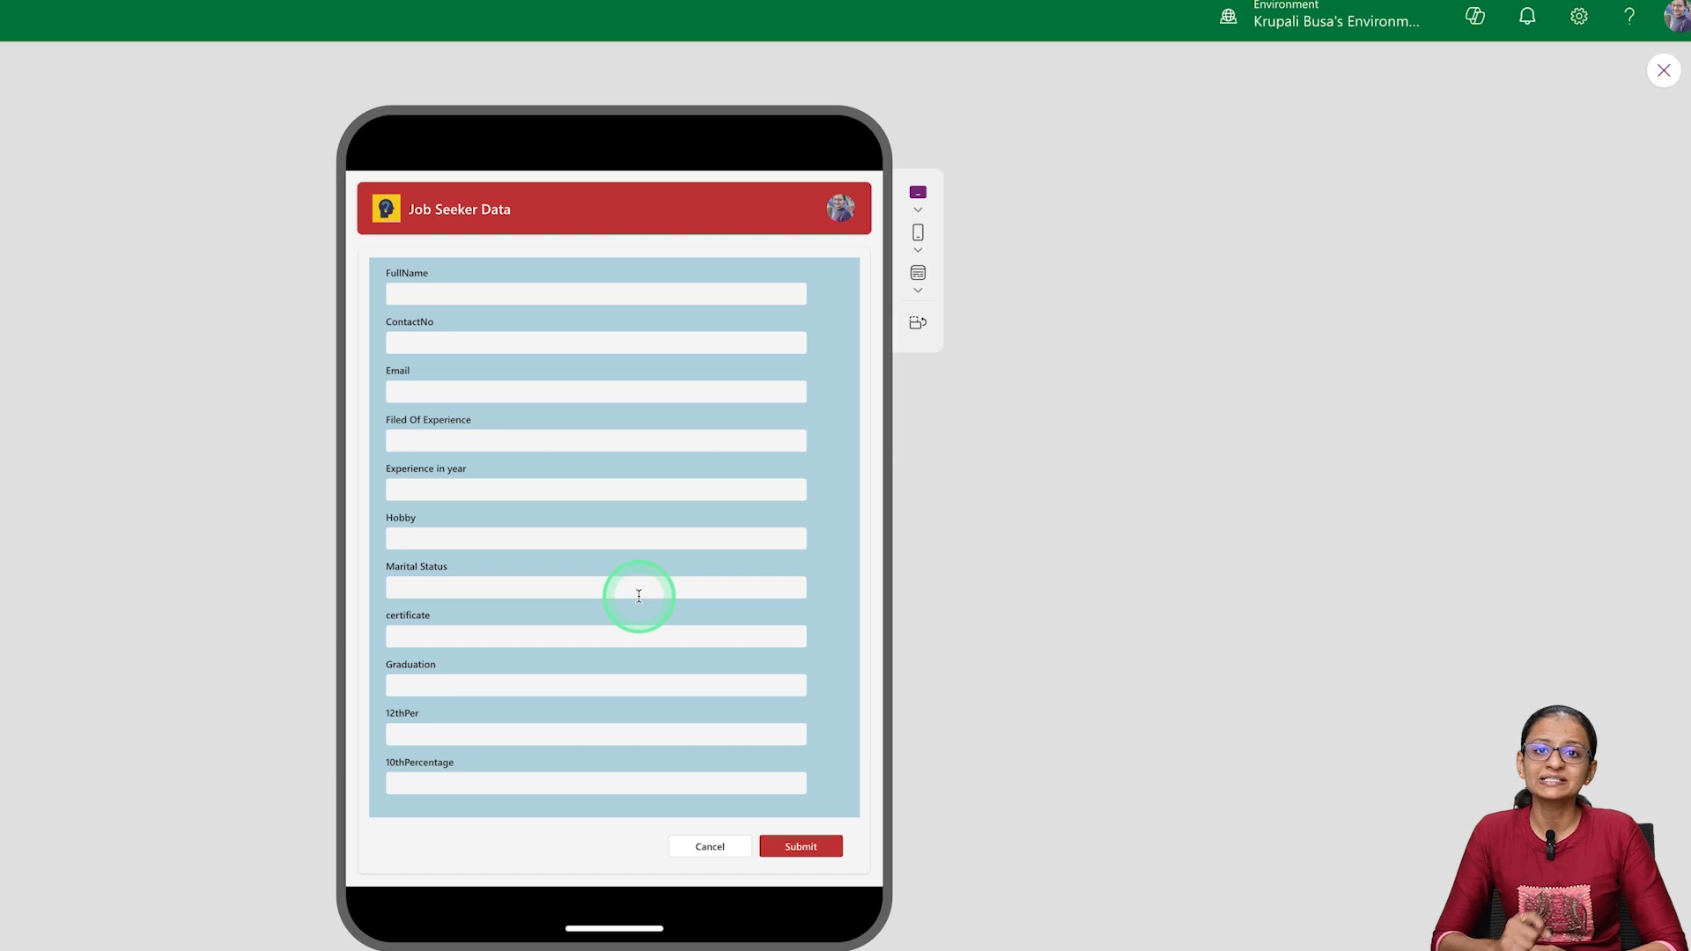
left_click(1663, 69)
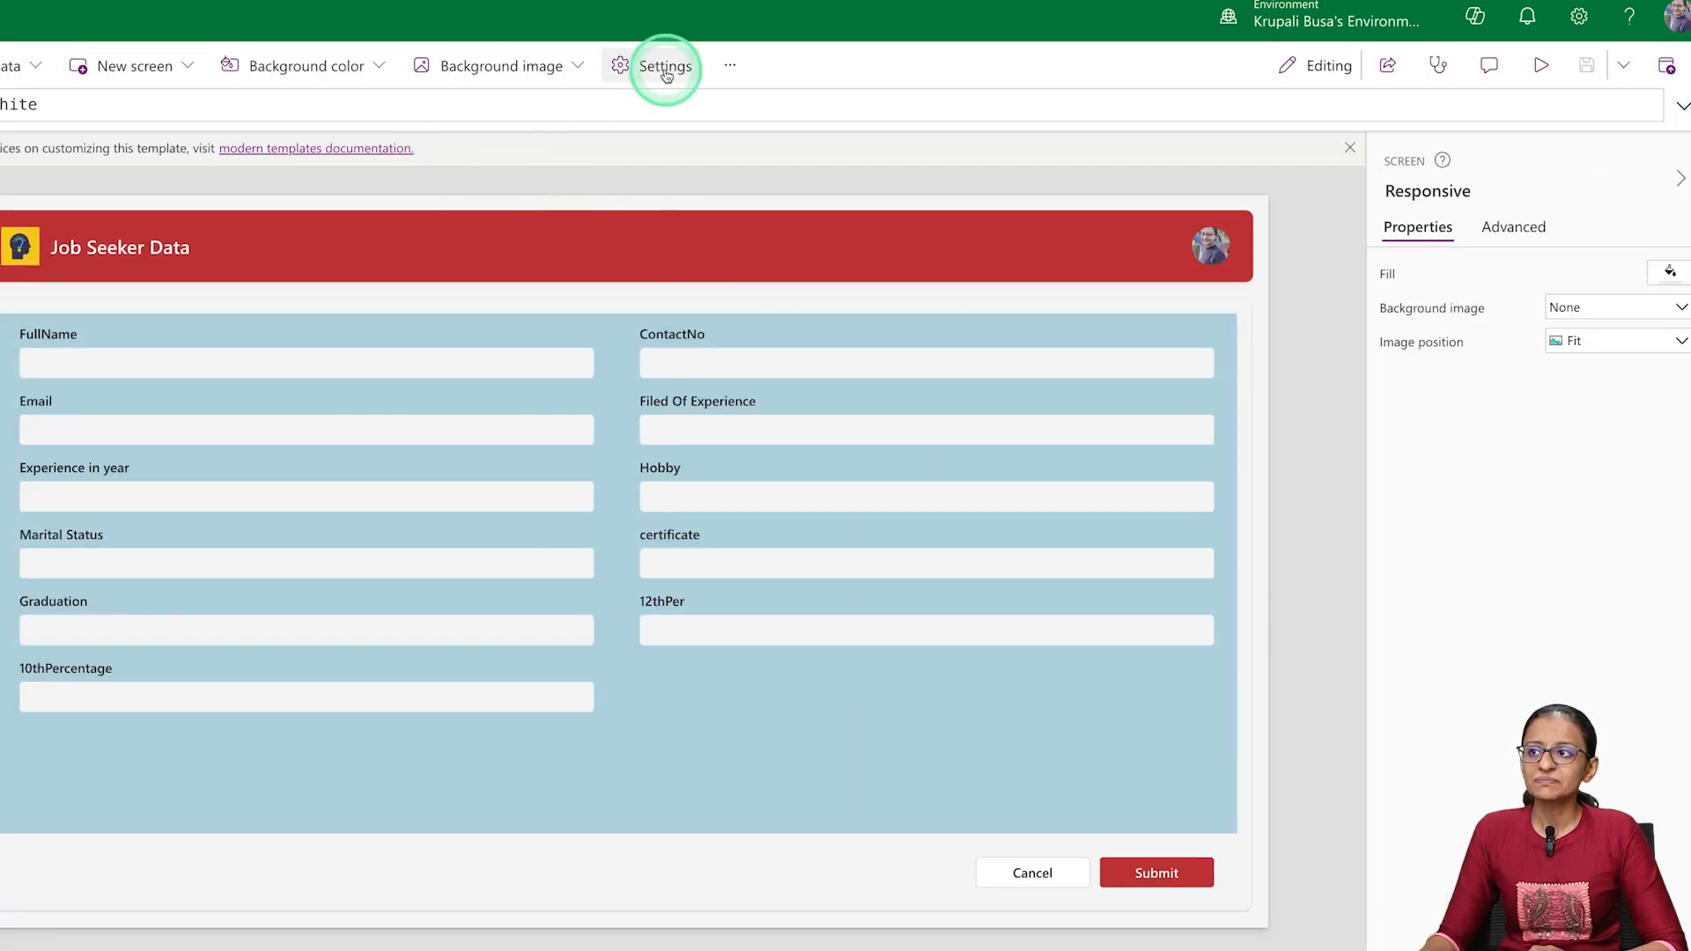
Turn on Scale to fit in the app's display settings
left_click(662, 67)
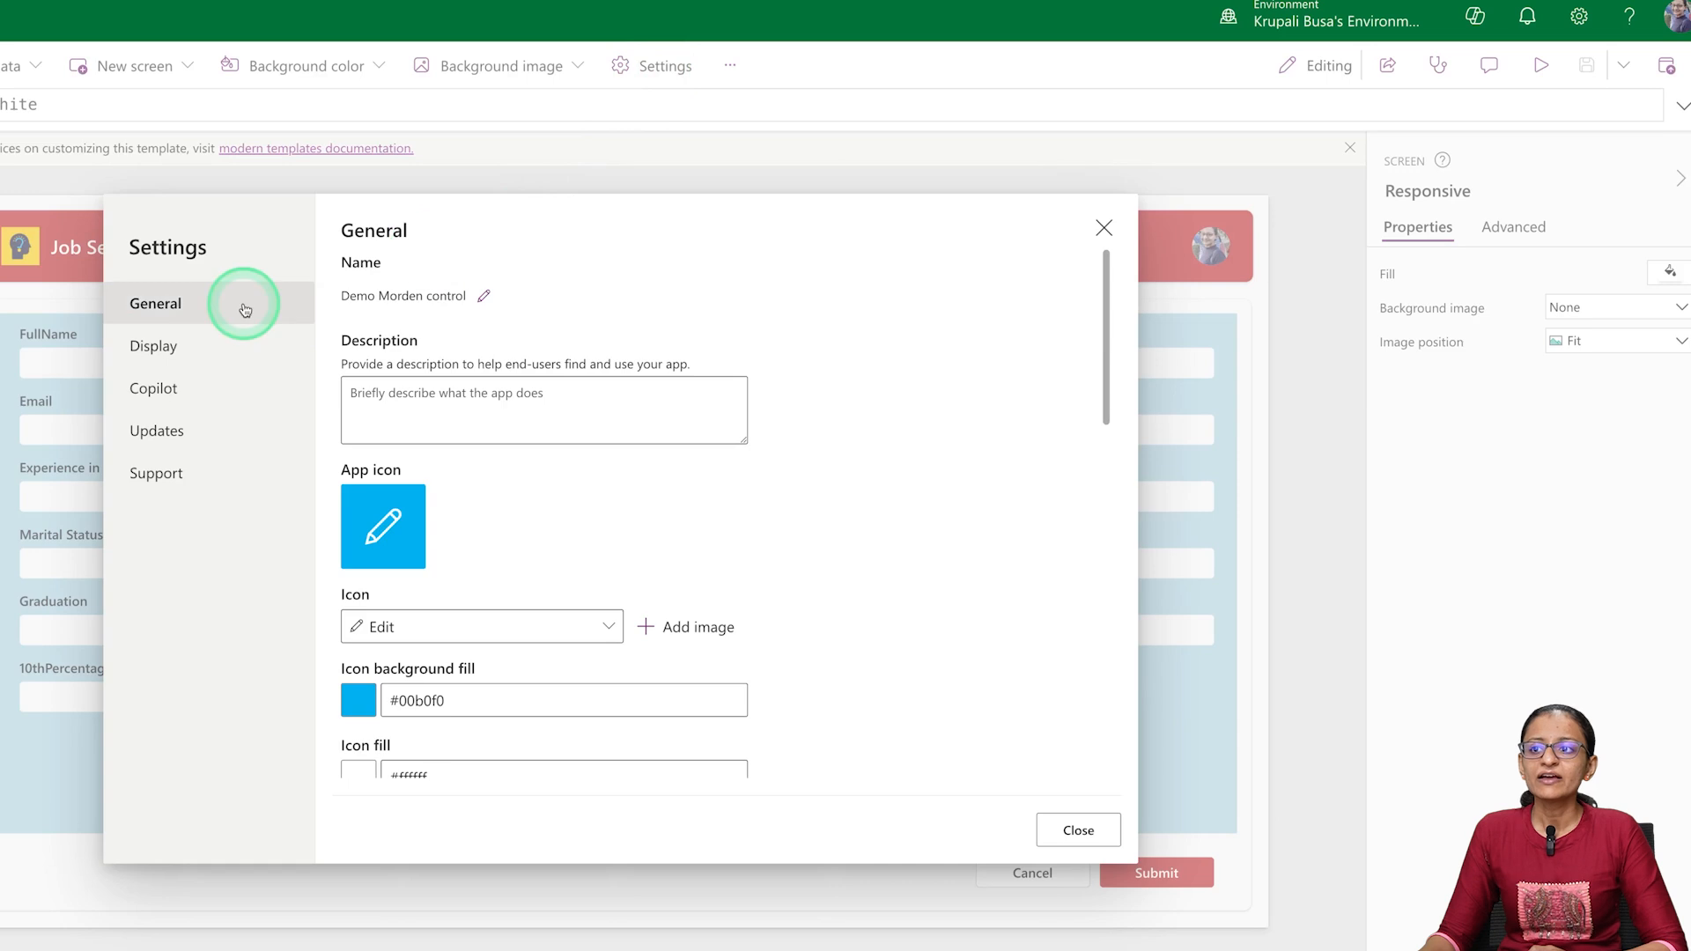
left_click(196, 352)
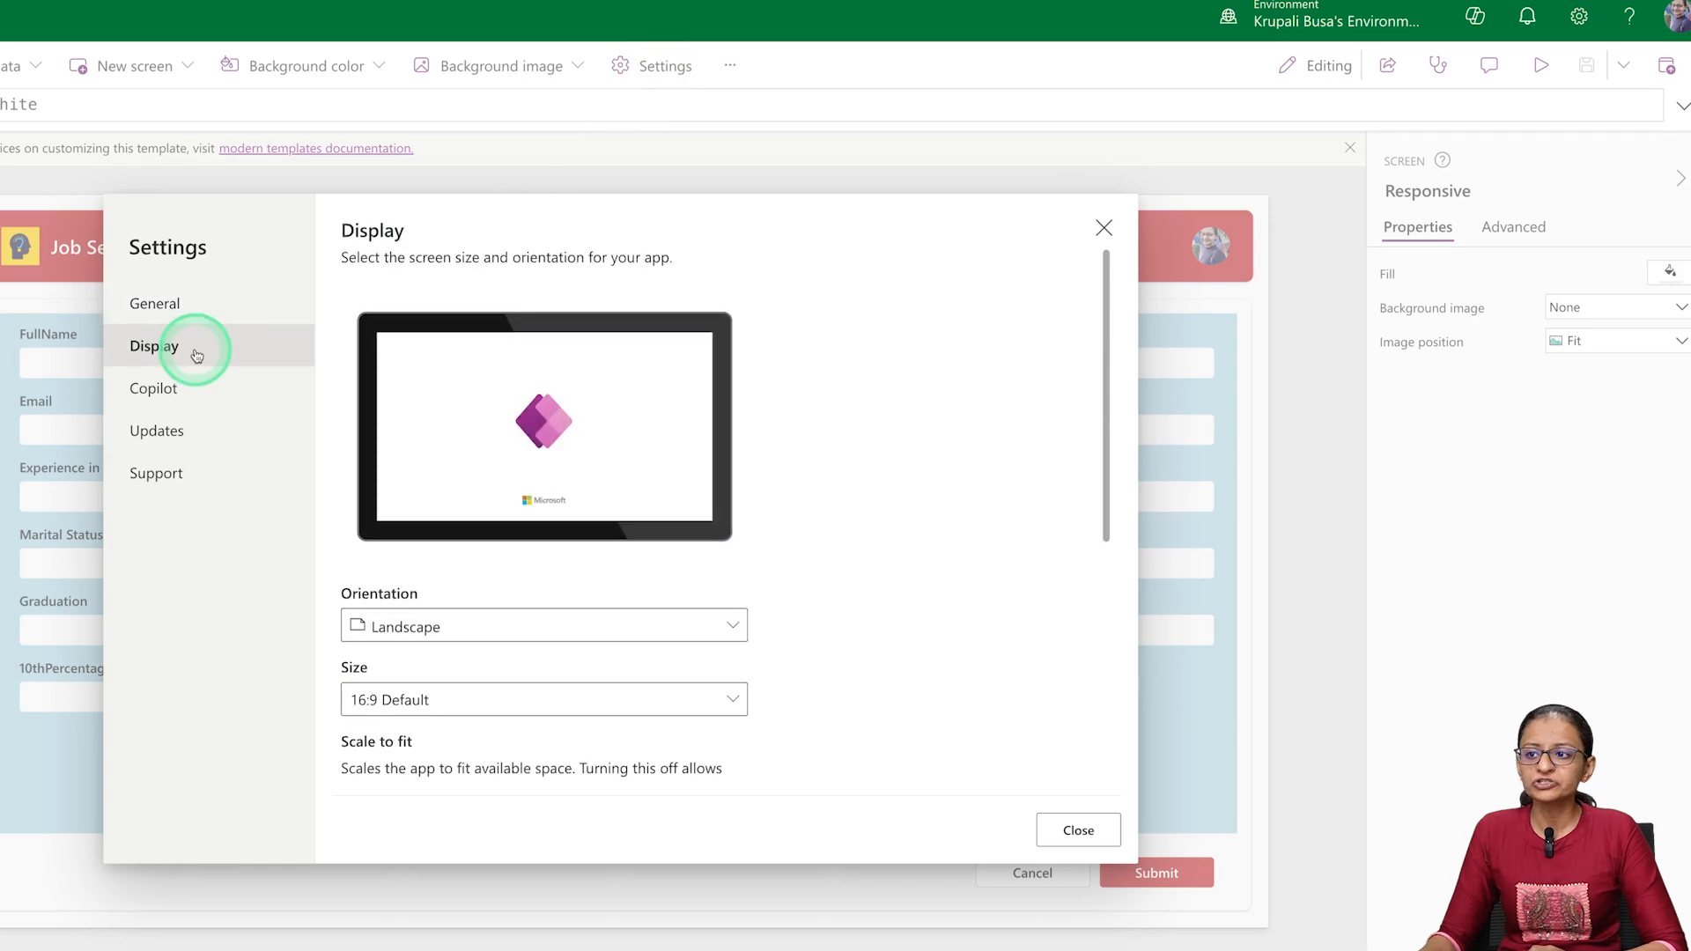
scroll(436, 592, "down", 5)
scroll(397, 528, "up", 2)
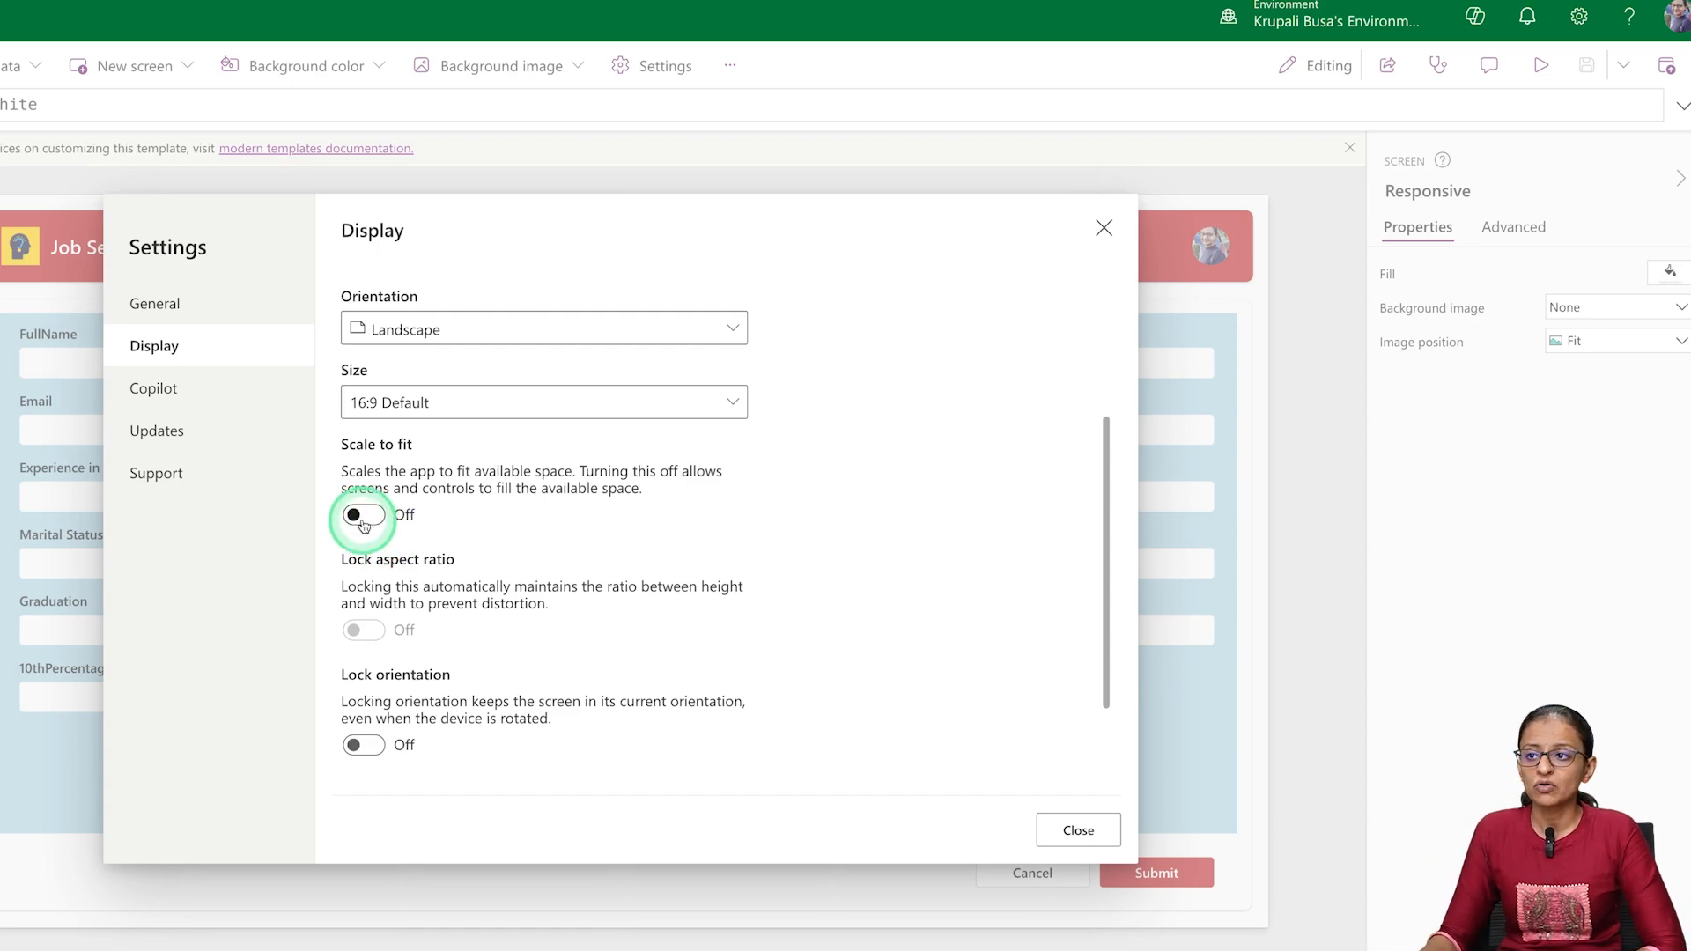
left_click(363, 518)
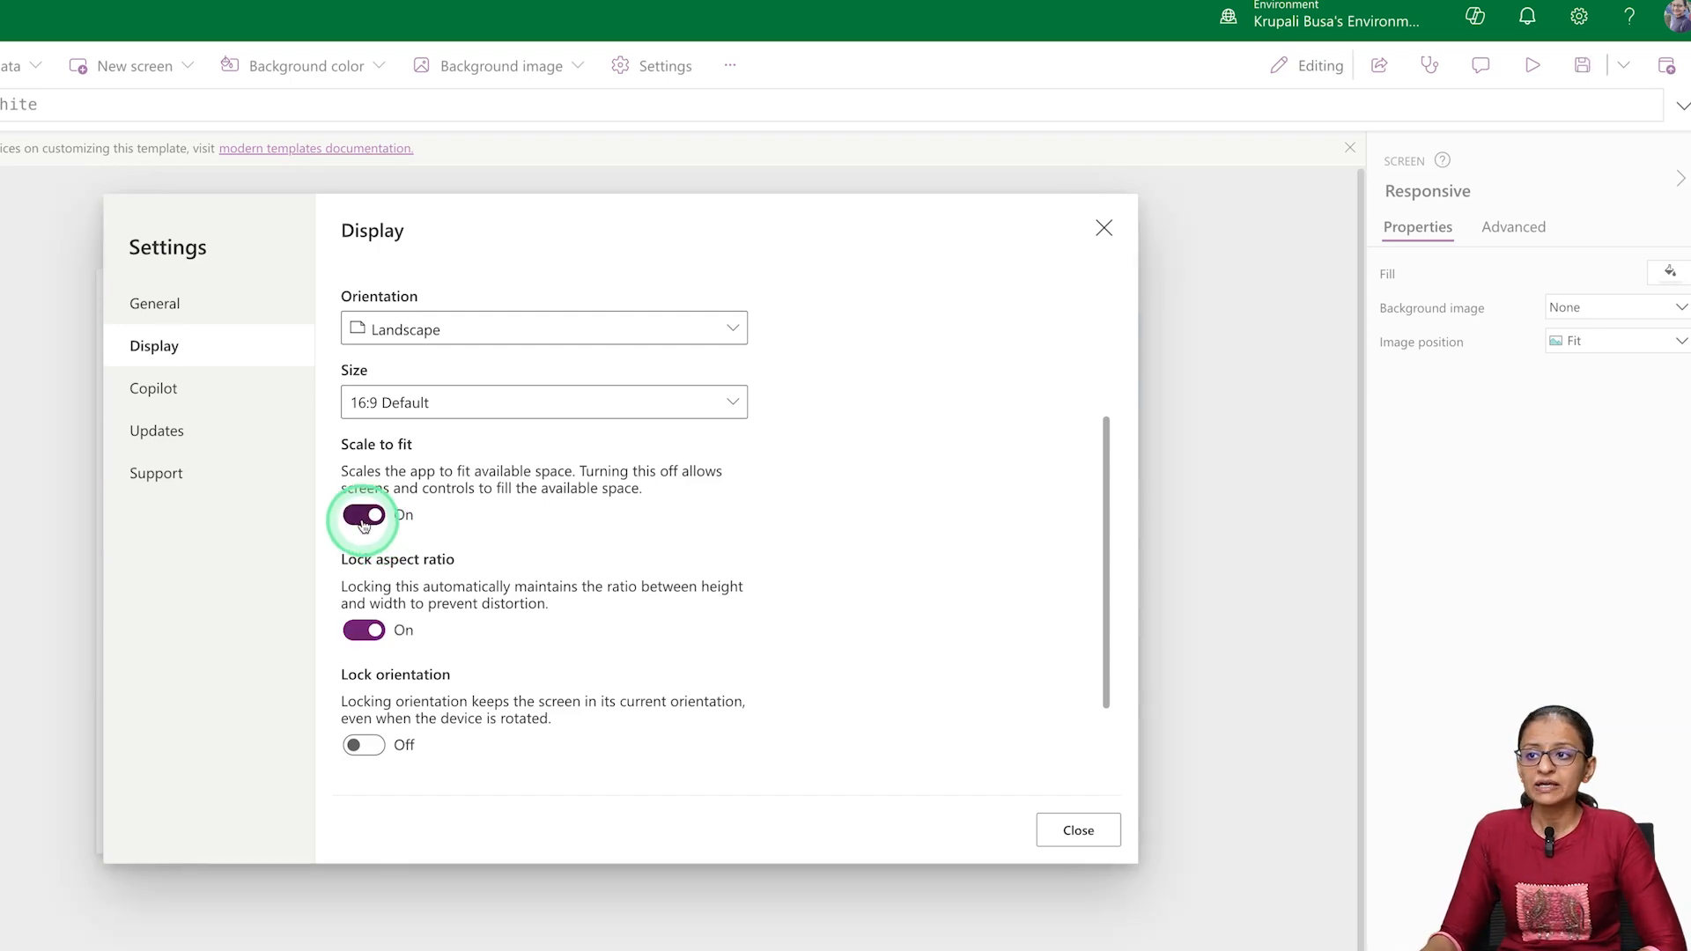
left_click(1079, 835)
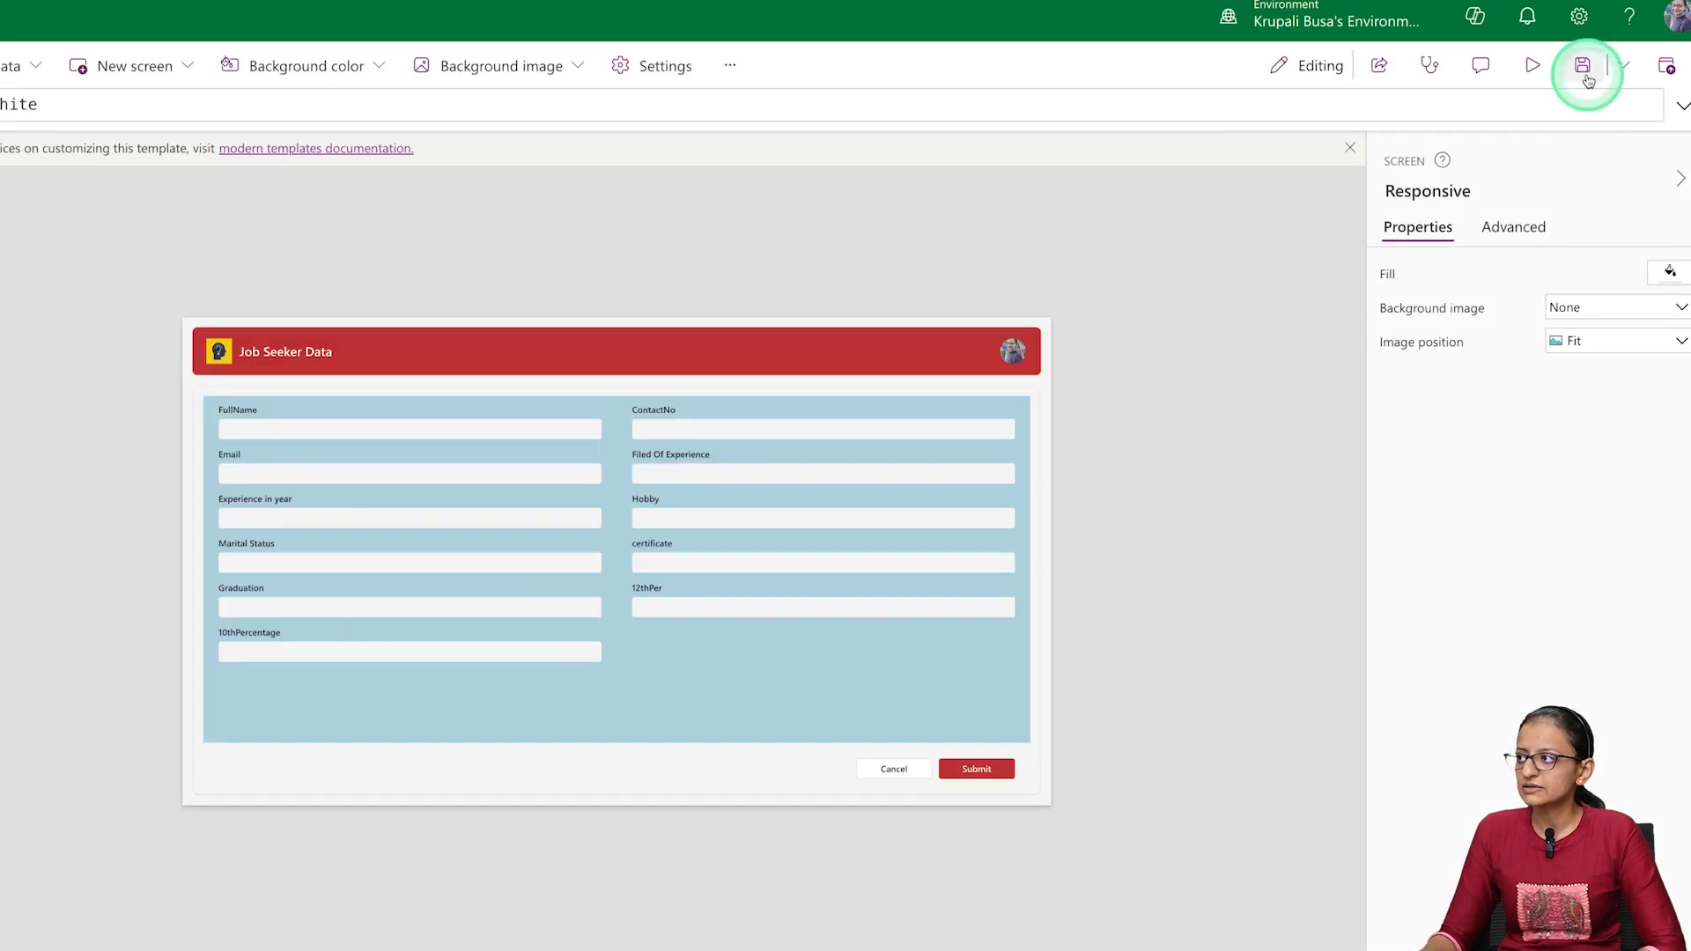
Preview the scaled app on the tablet and on the Apple iPhone X in portrait and landscape, and exit the preview
left_click(1532, 65)
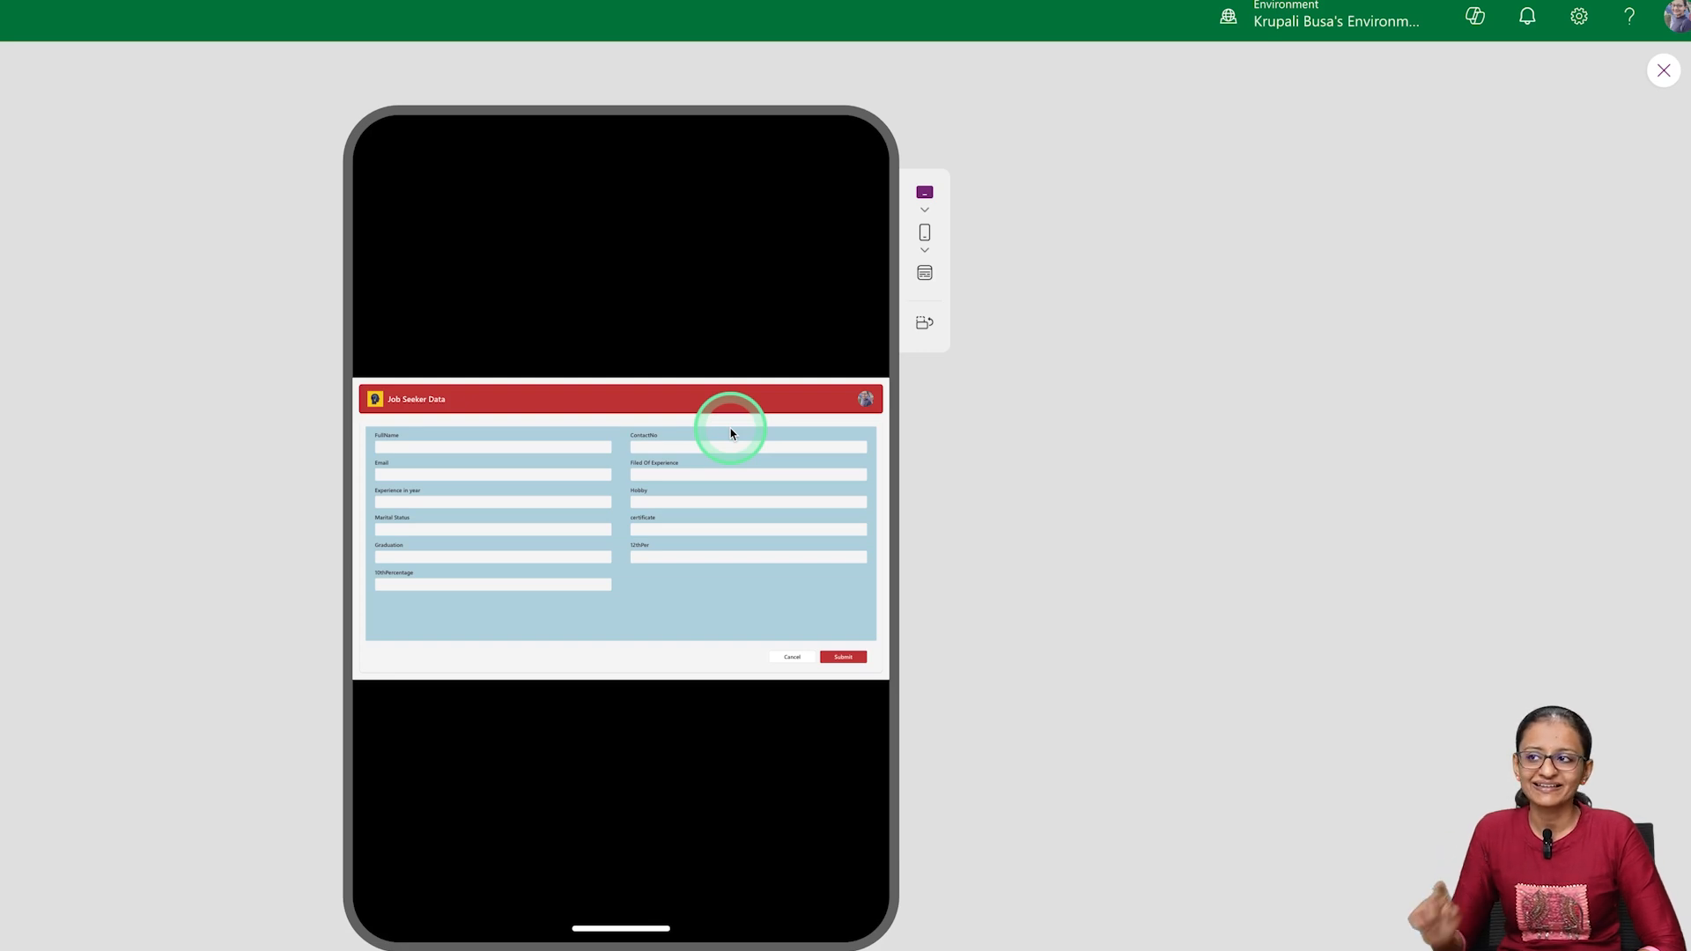
left_click(925, 234)
left_click(989, 388)
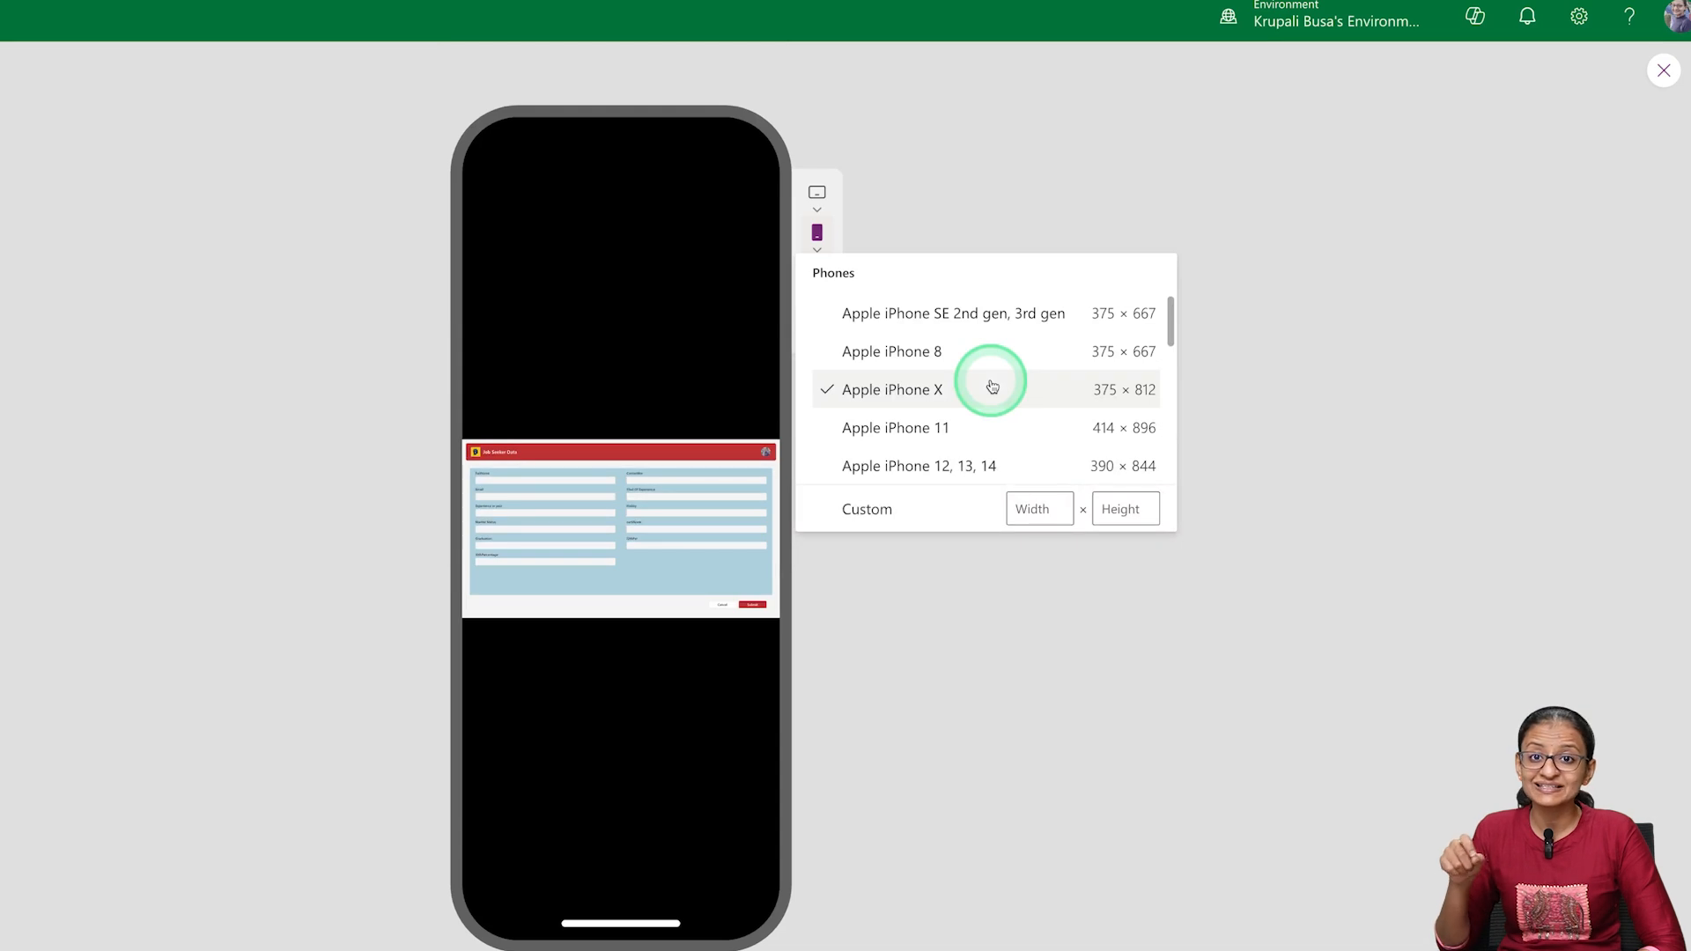
left_click(877, 626)
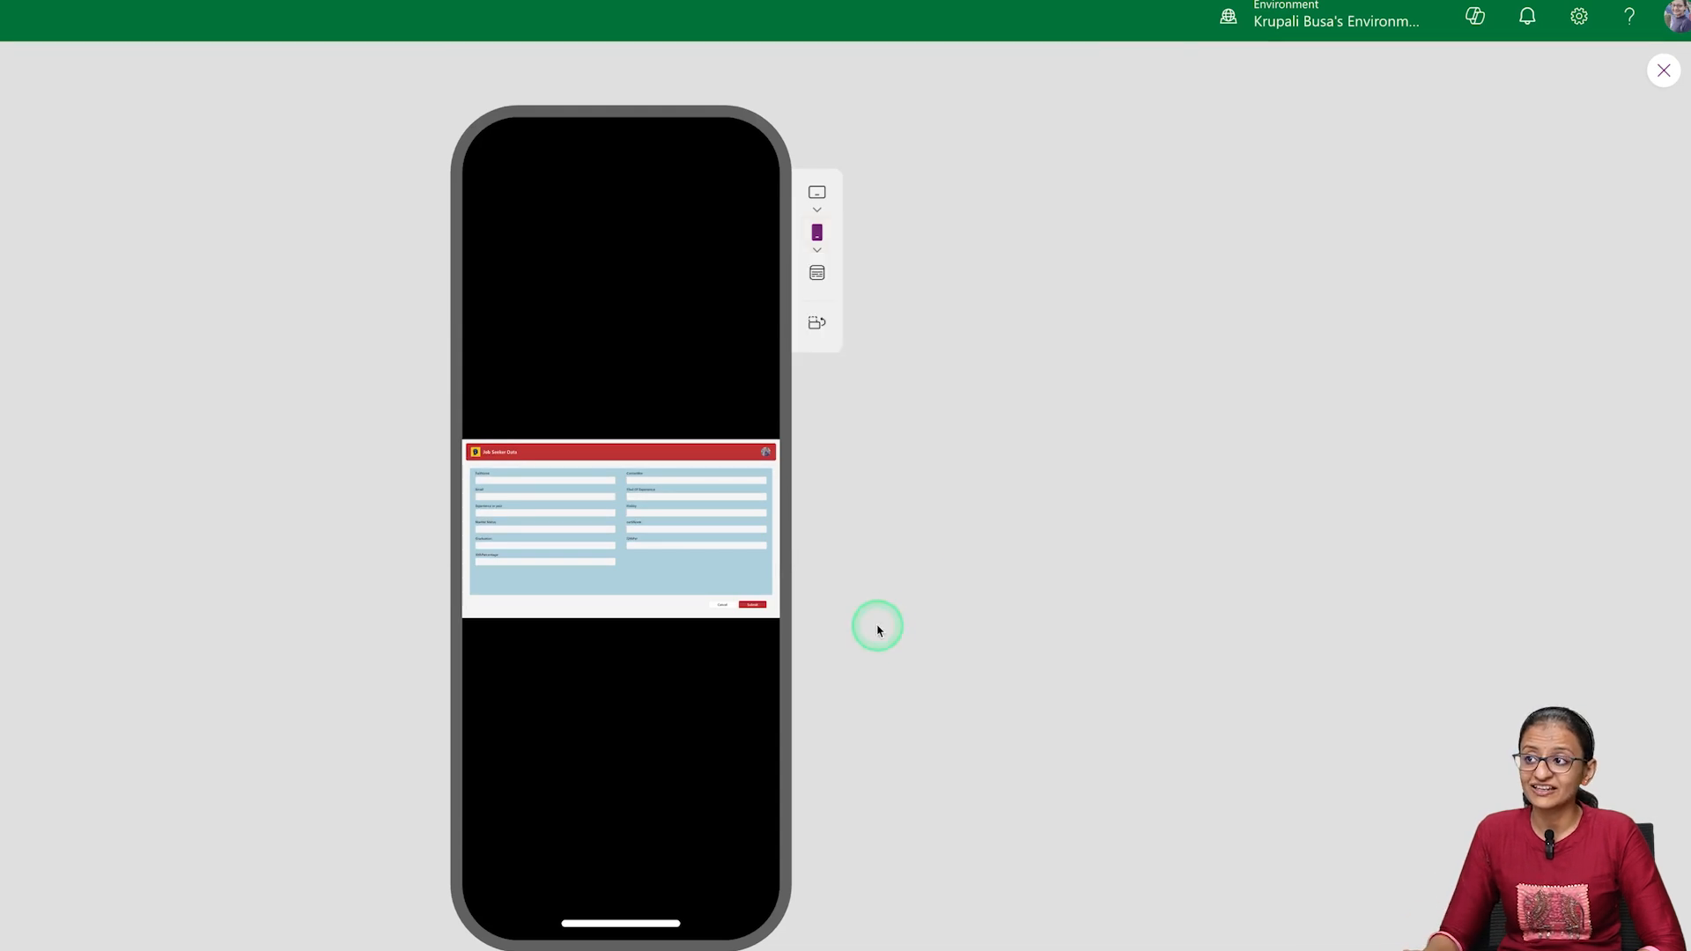
left_click(816, 331)
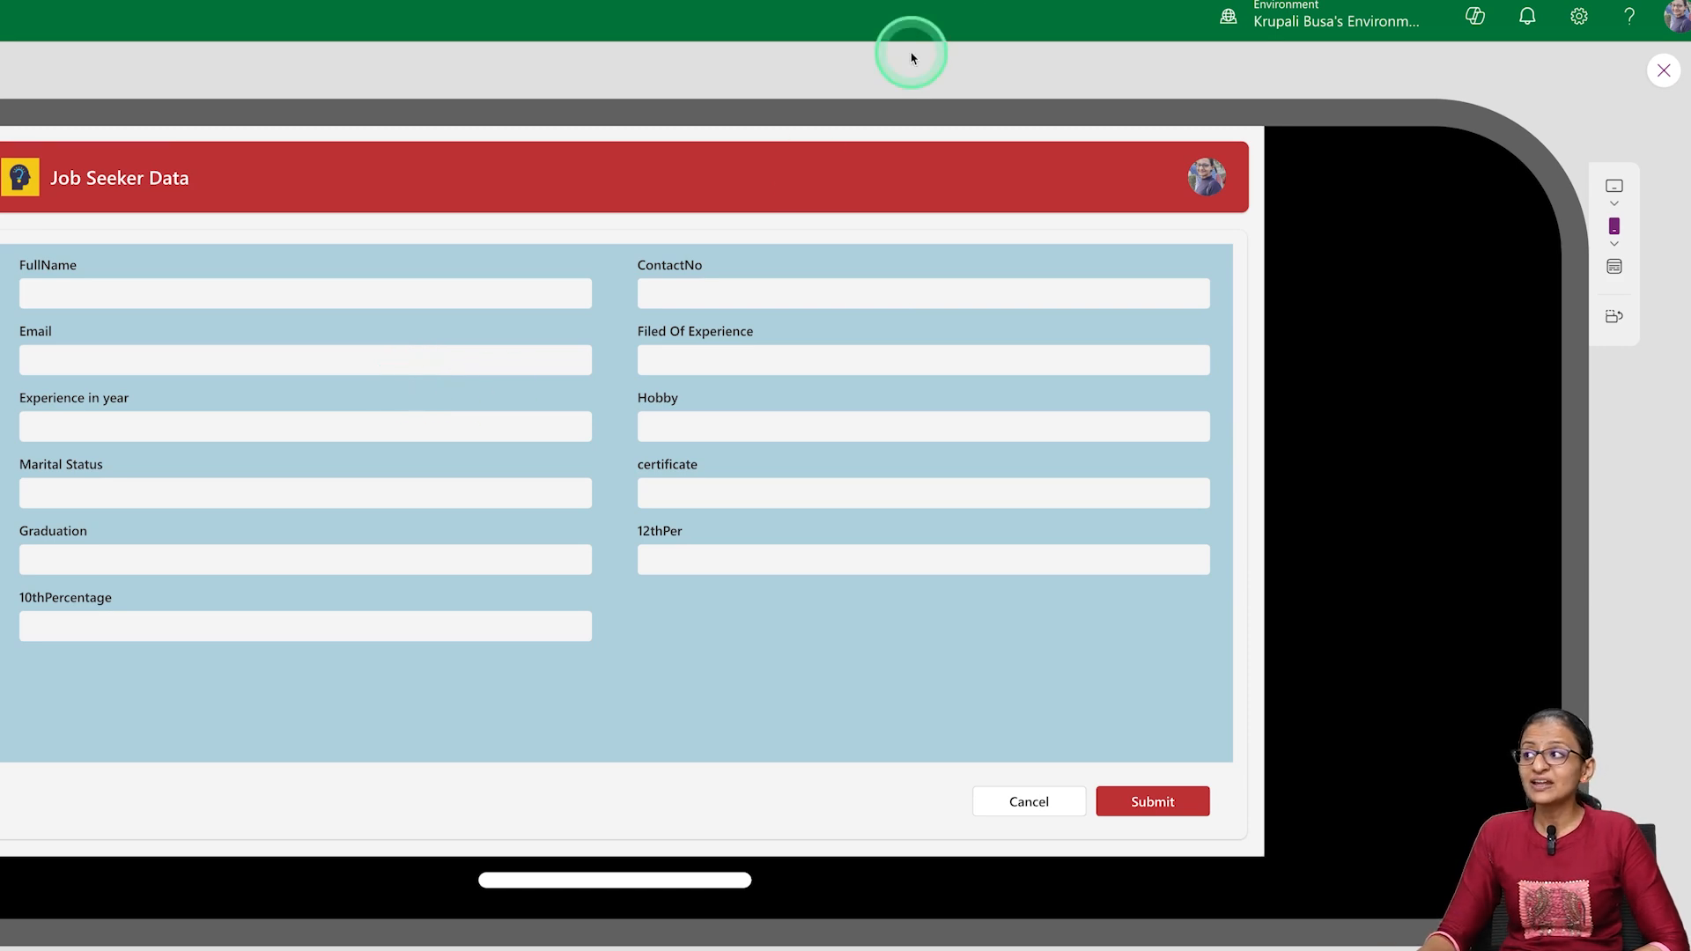
left_click(1662, 71)
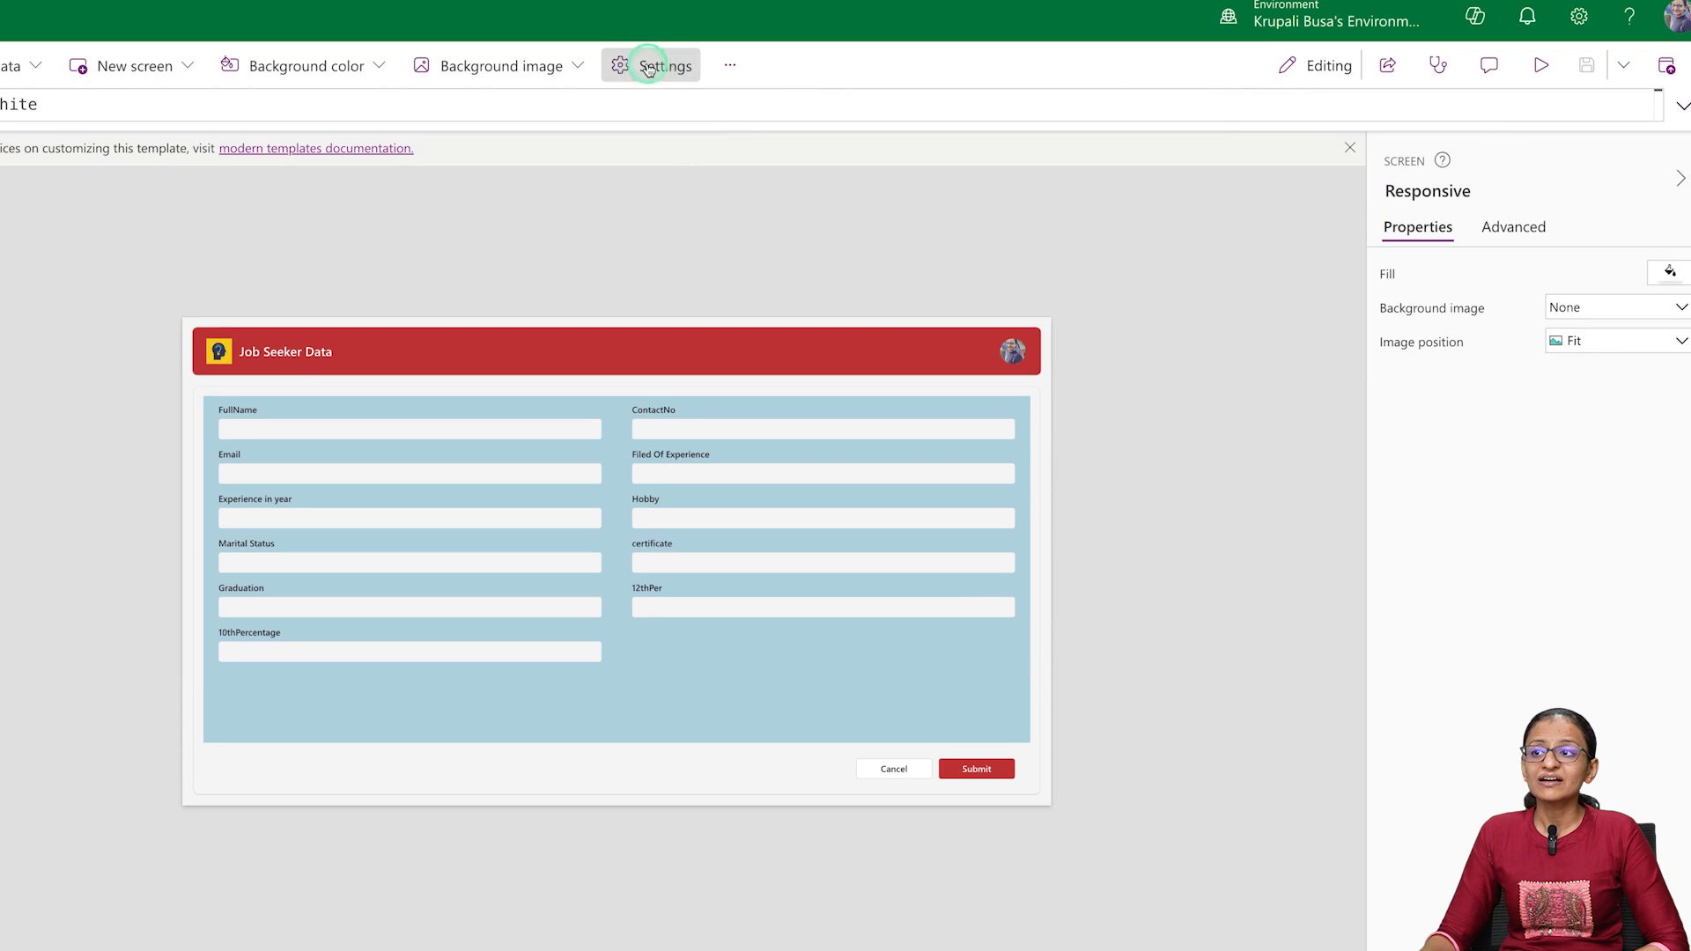
Turn off Scale to fit in the app's display settings and check the Modern controls and themes setting among the new updates
left_click(651, 66)
left_click(177, 344)
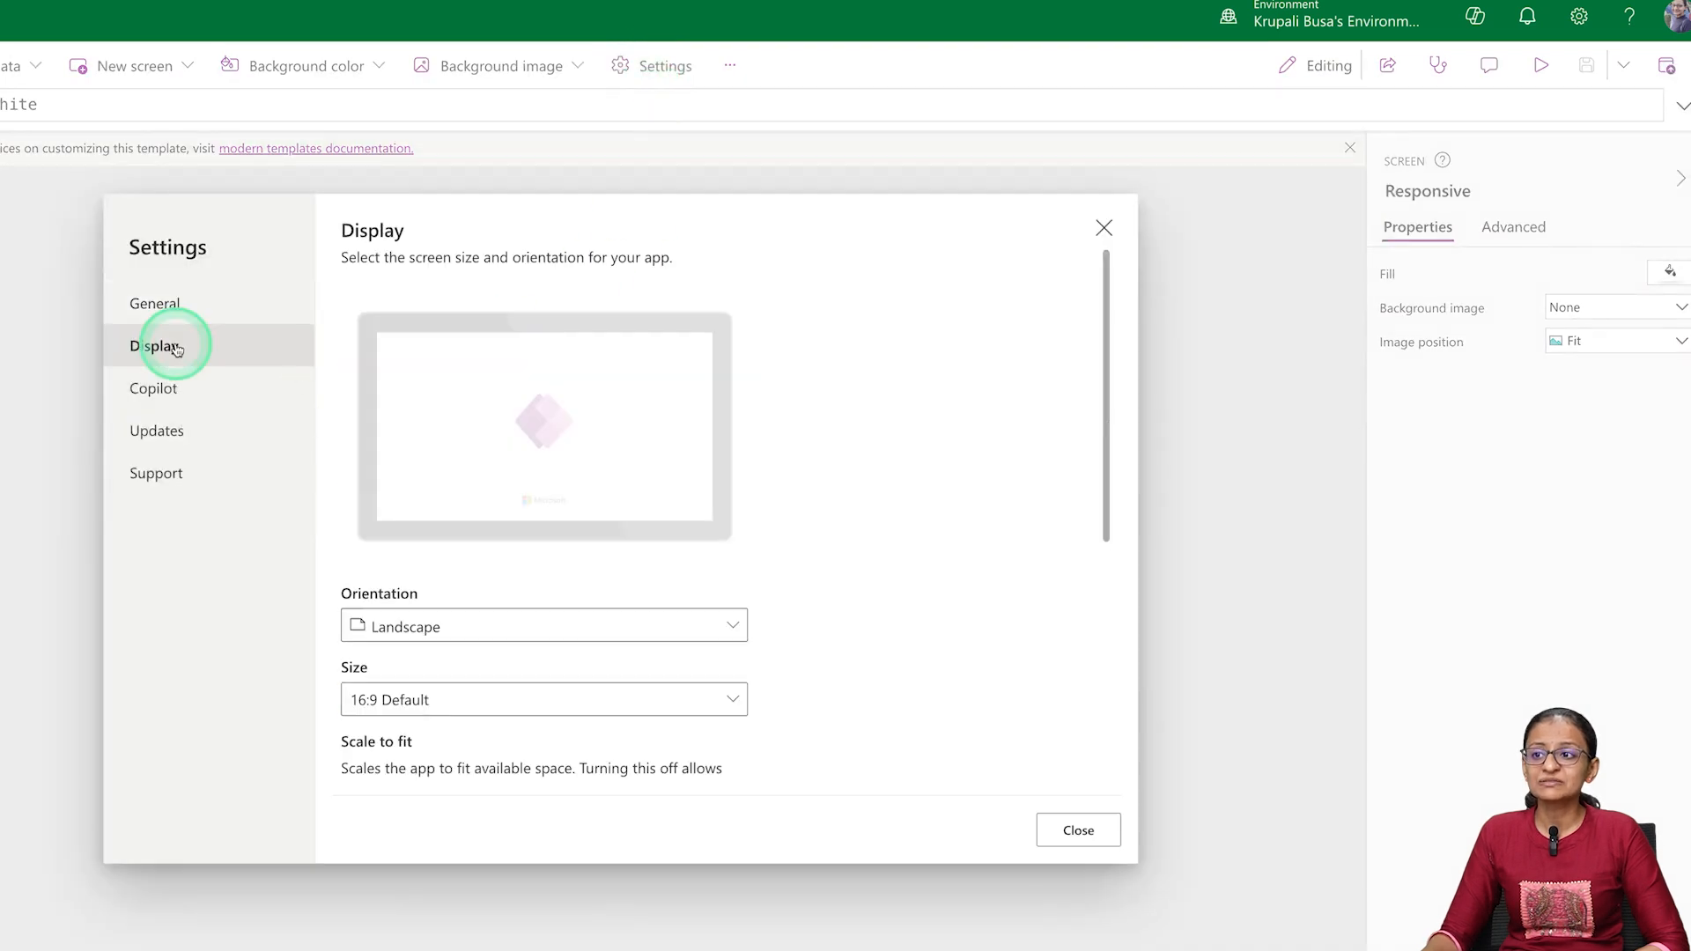
scroll(434, 634, "down", 3)
left_click(361, 505)
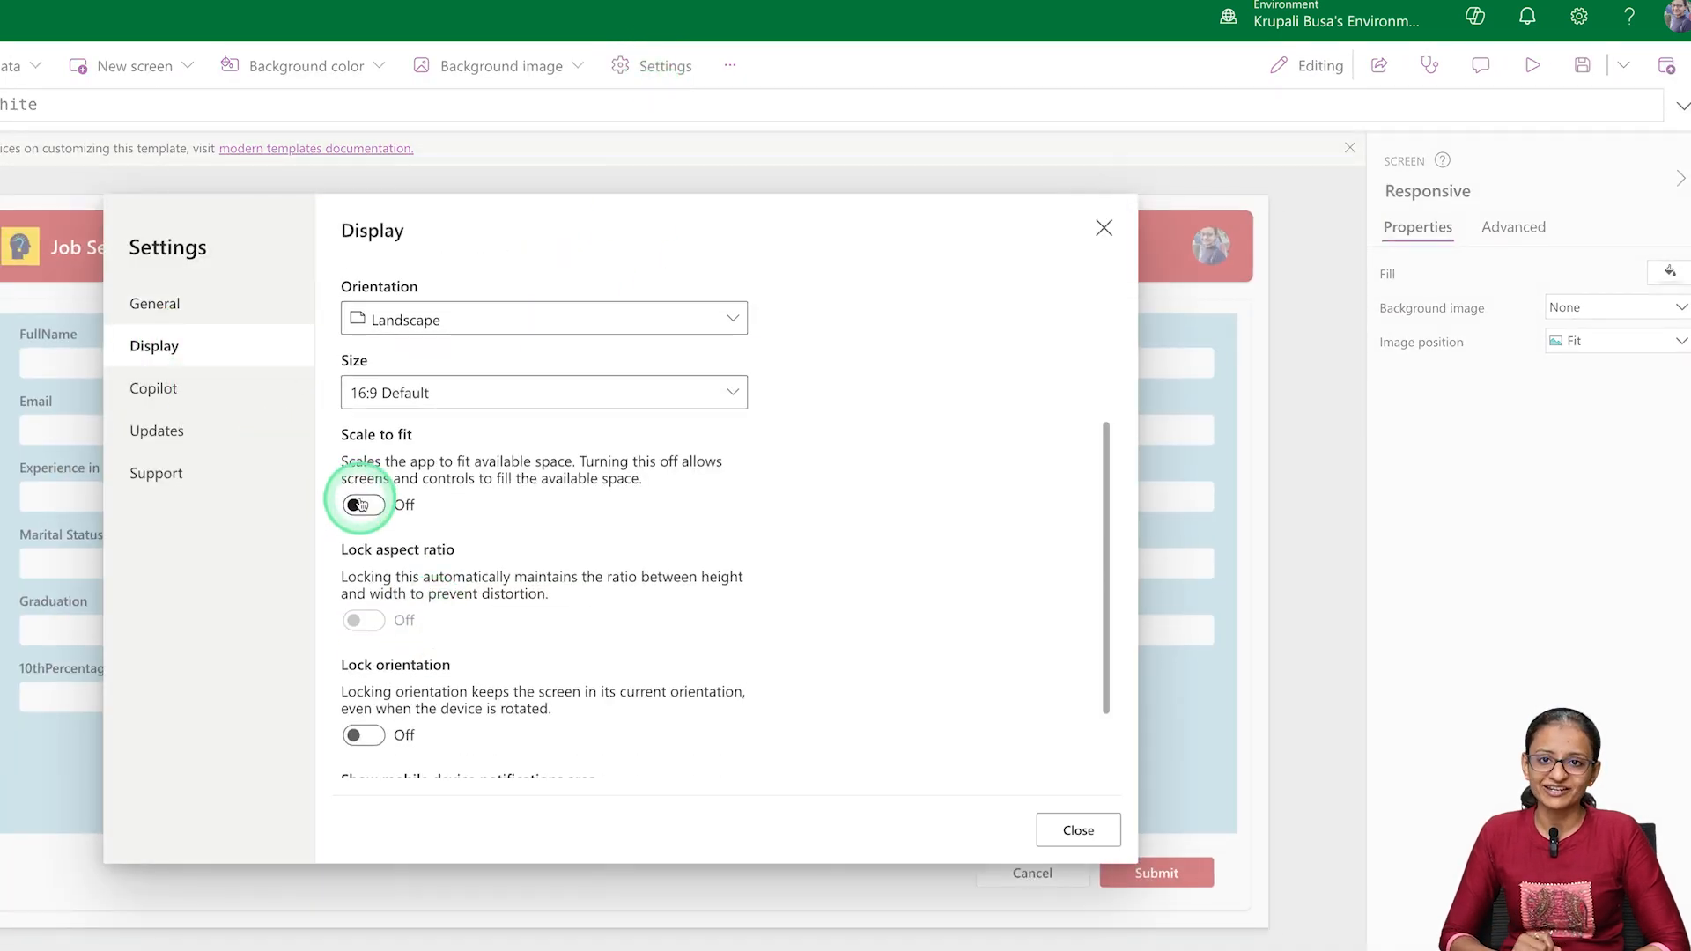
left_click(178, 436)
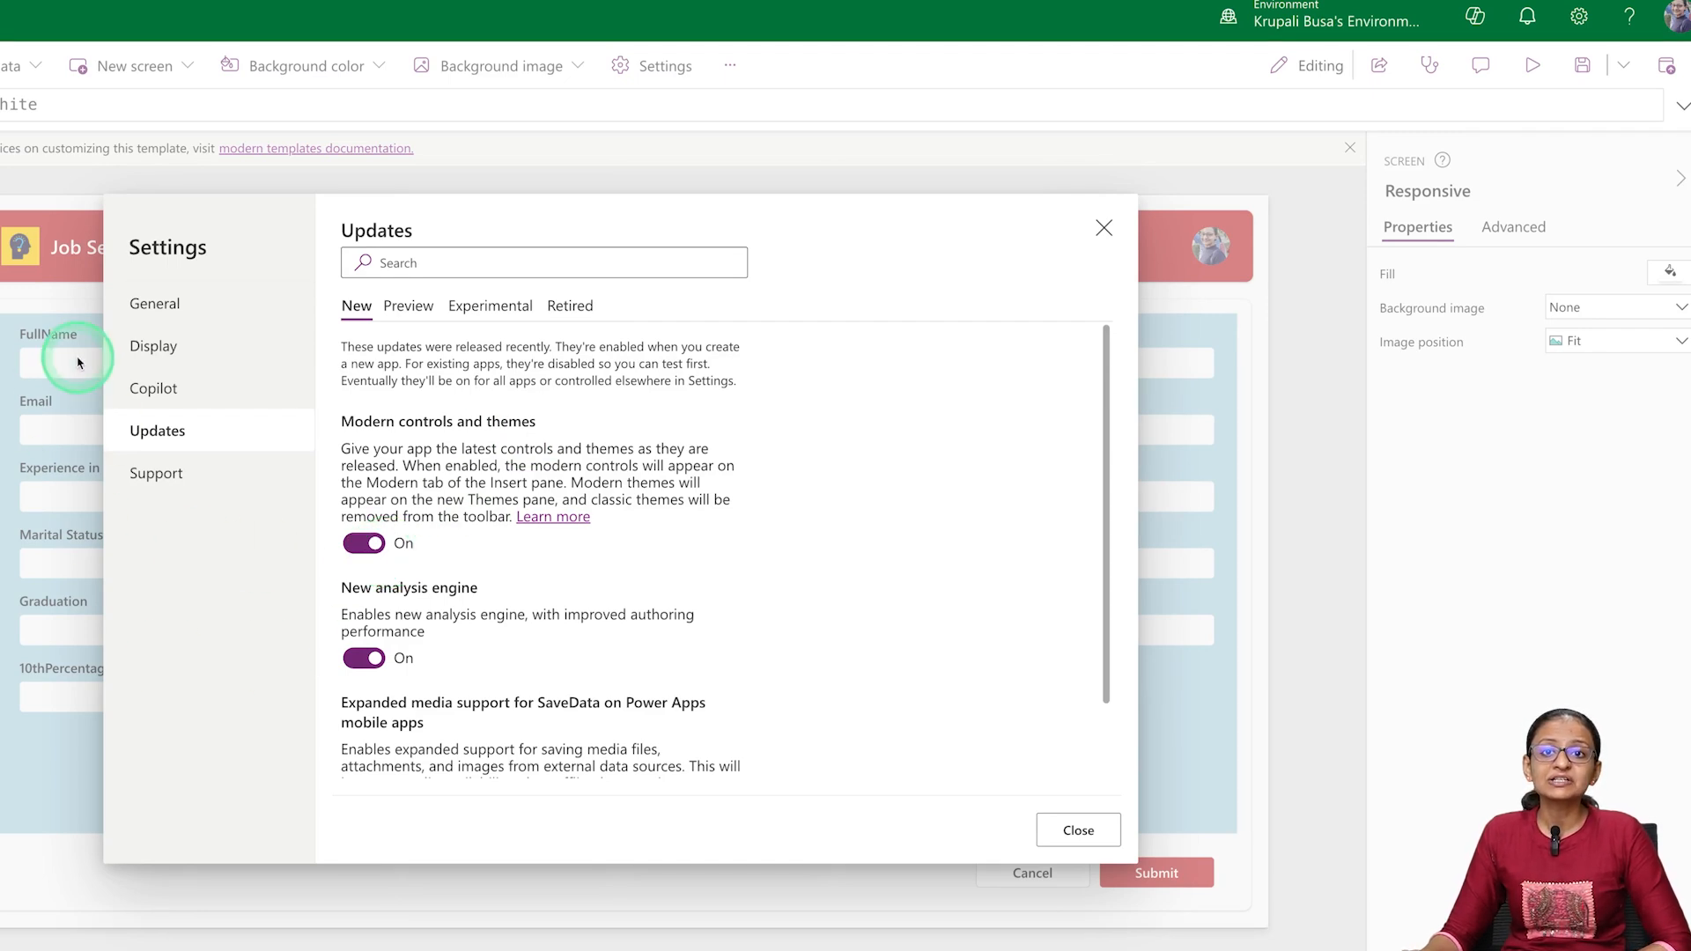
left_click(1078, 829)
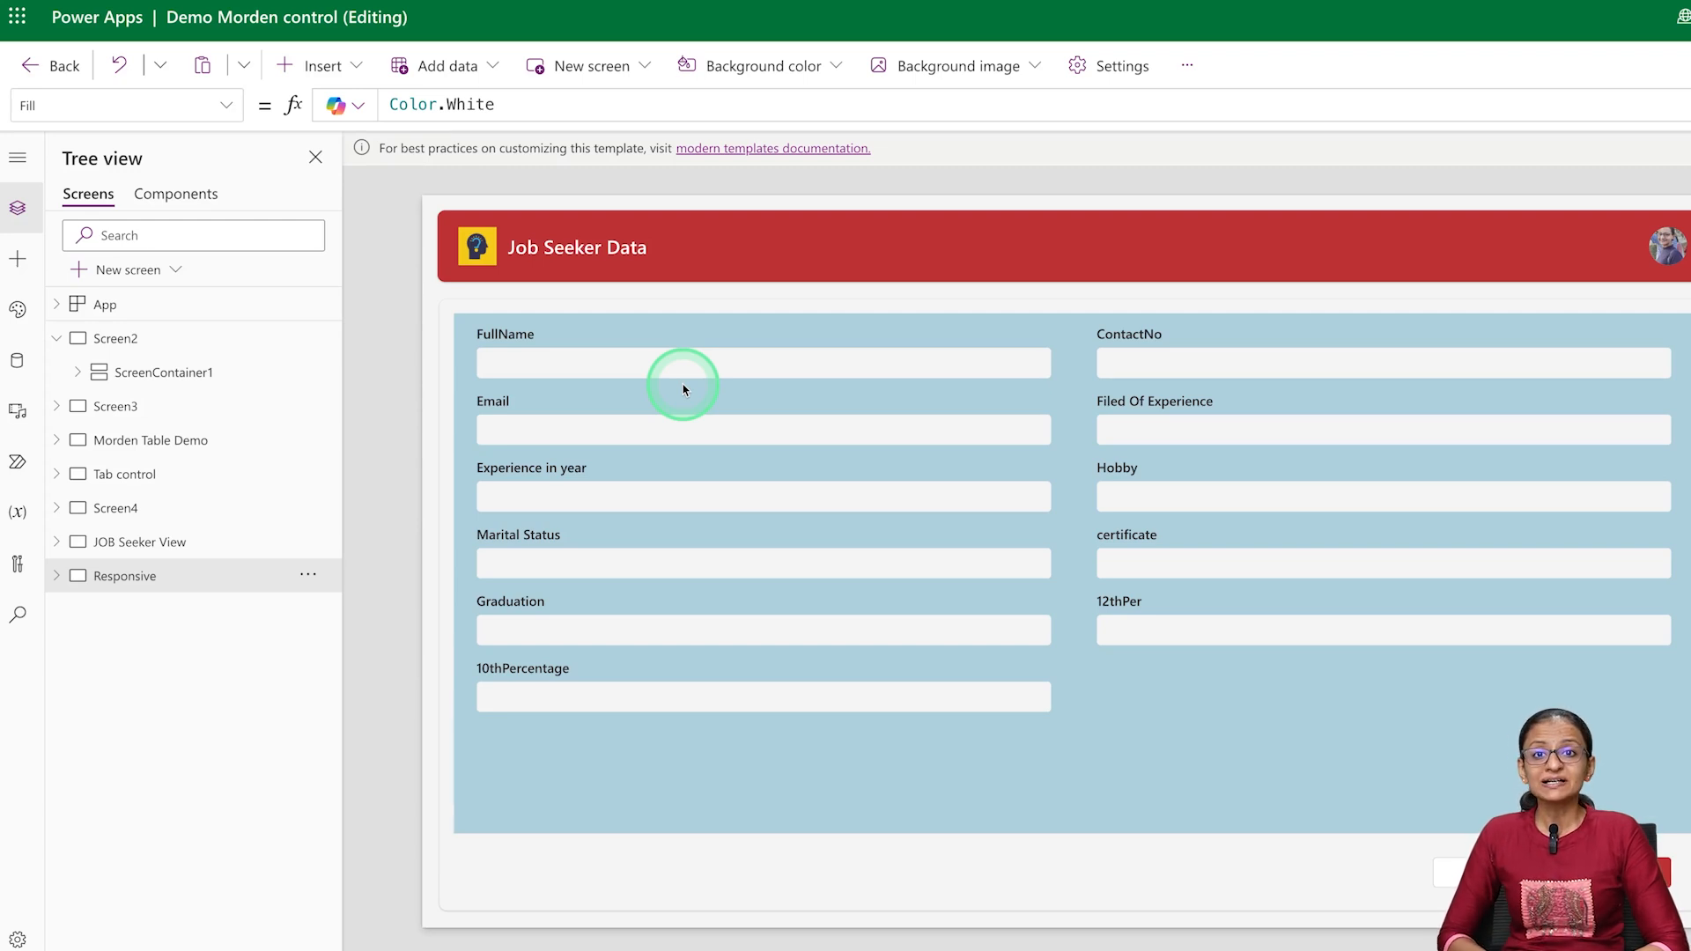
Add a new screen based on the Header and form template
left_click(88, 269)
left_click(215, 414)
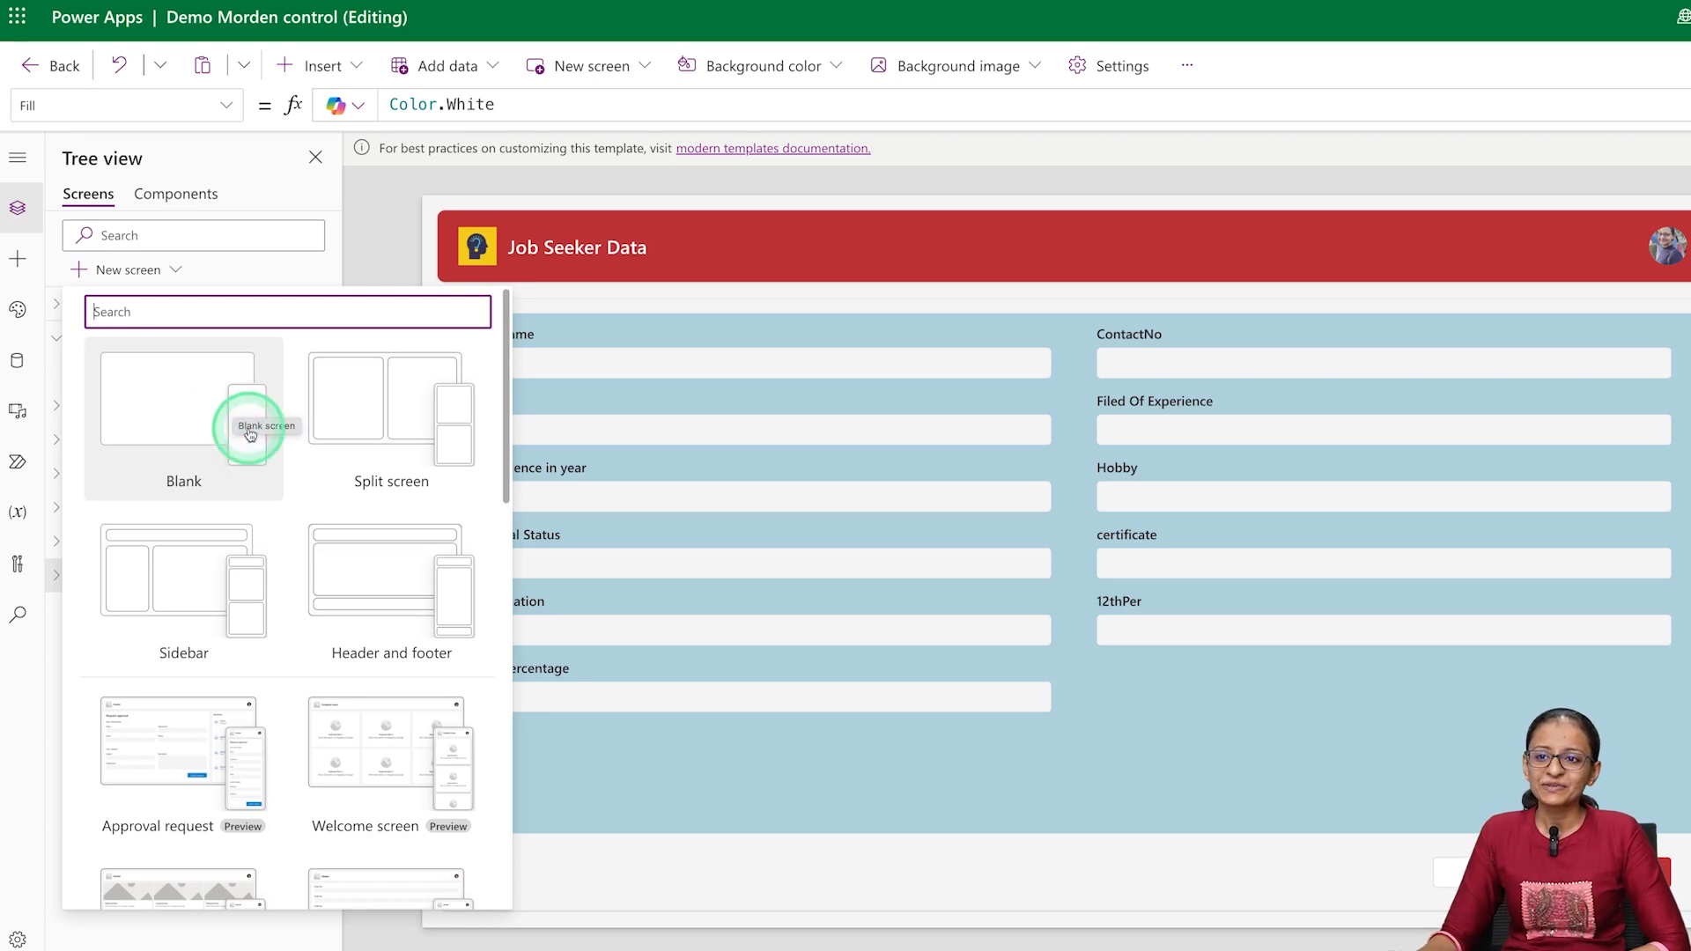
scroll(236, 414, "down", 3)
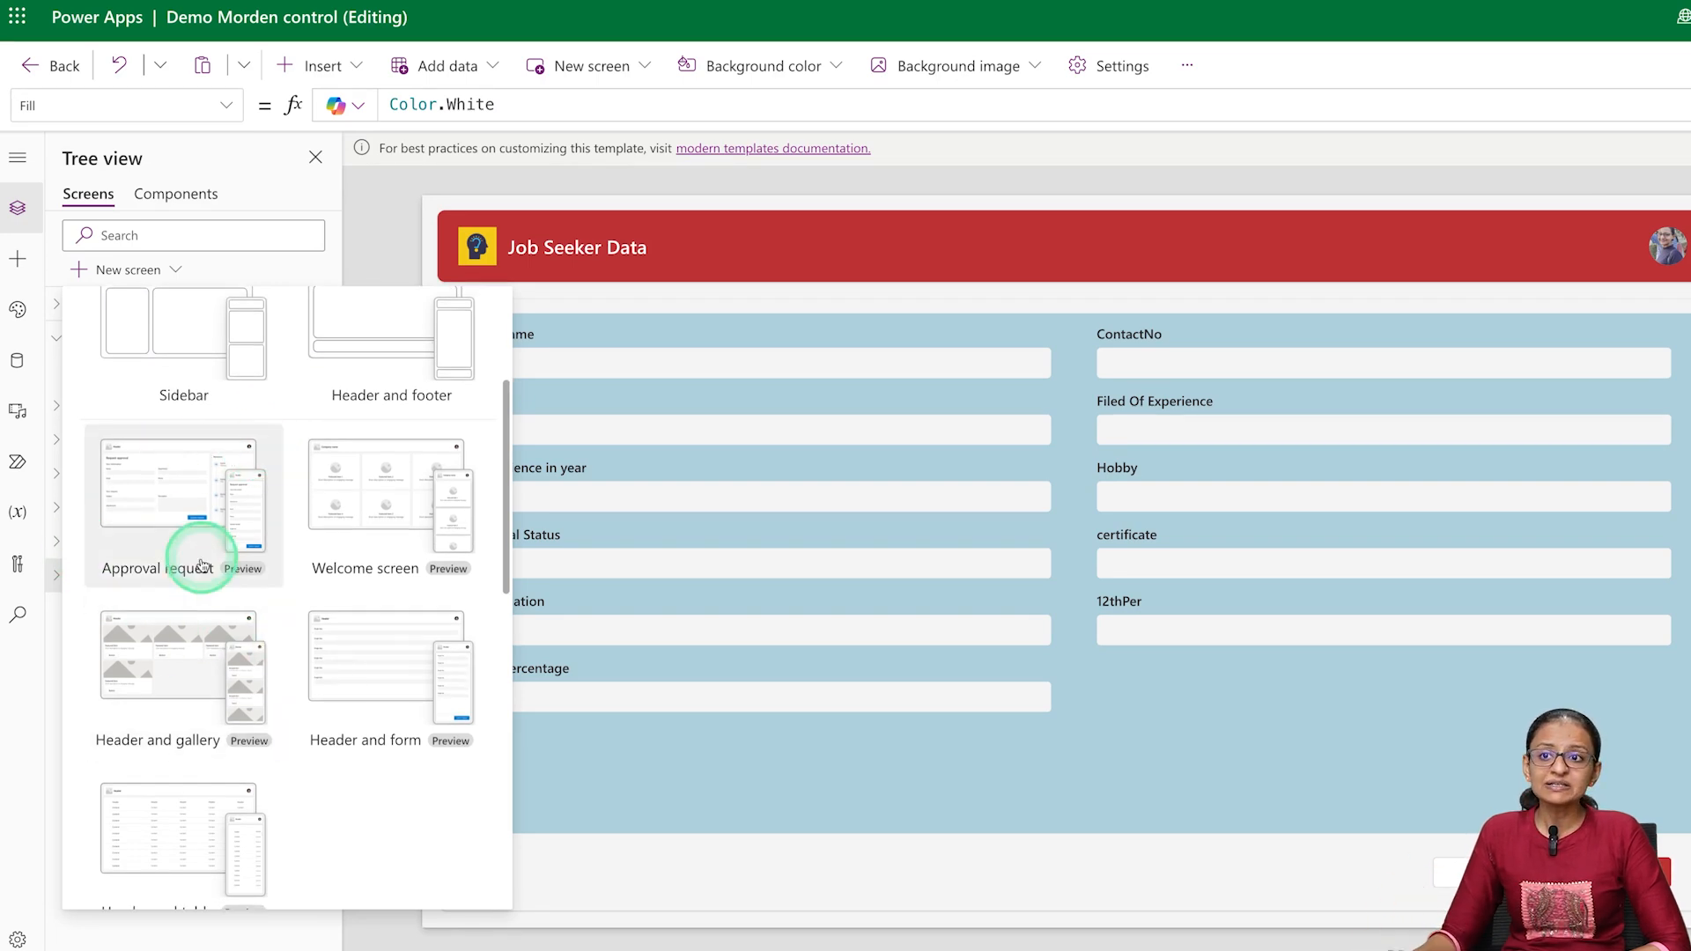
scroll(208, 528, "up", 3)
scroll(354, 661, "down", 7)
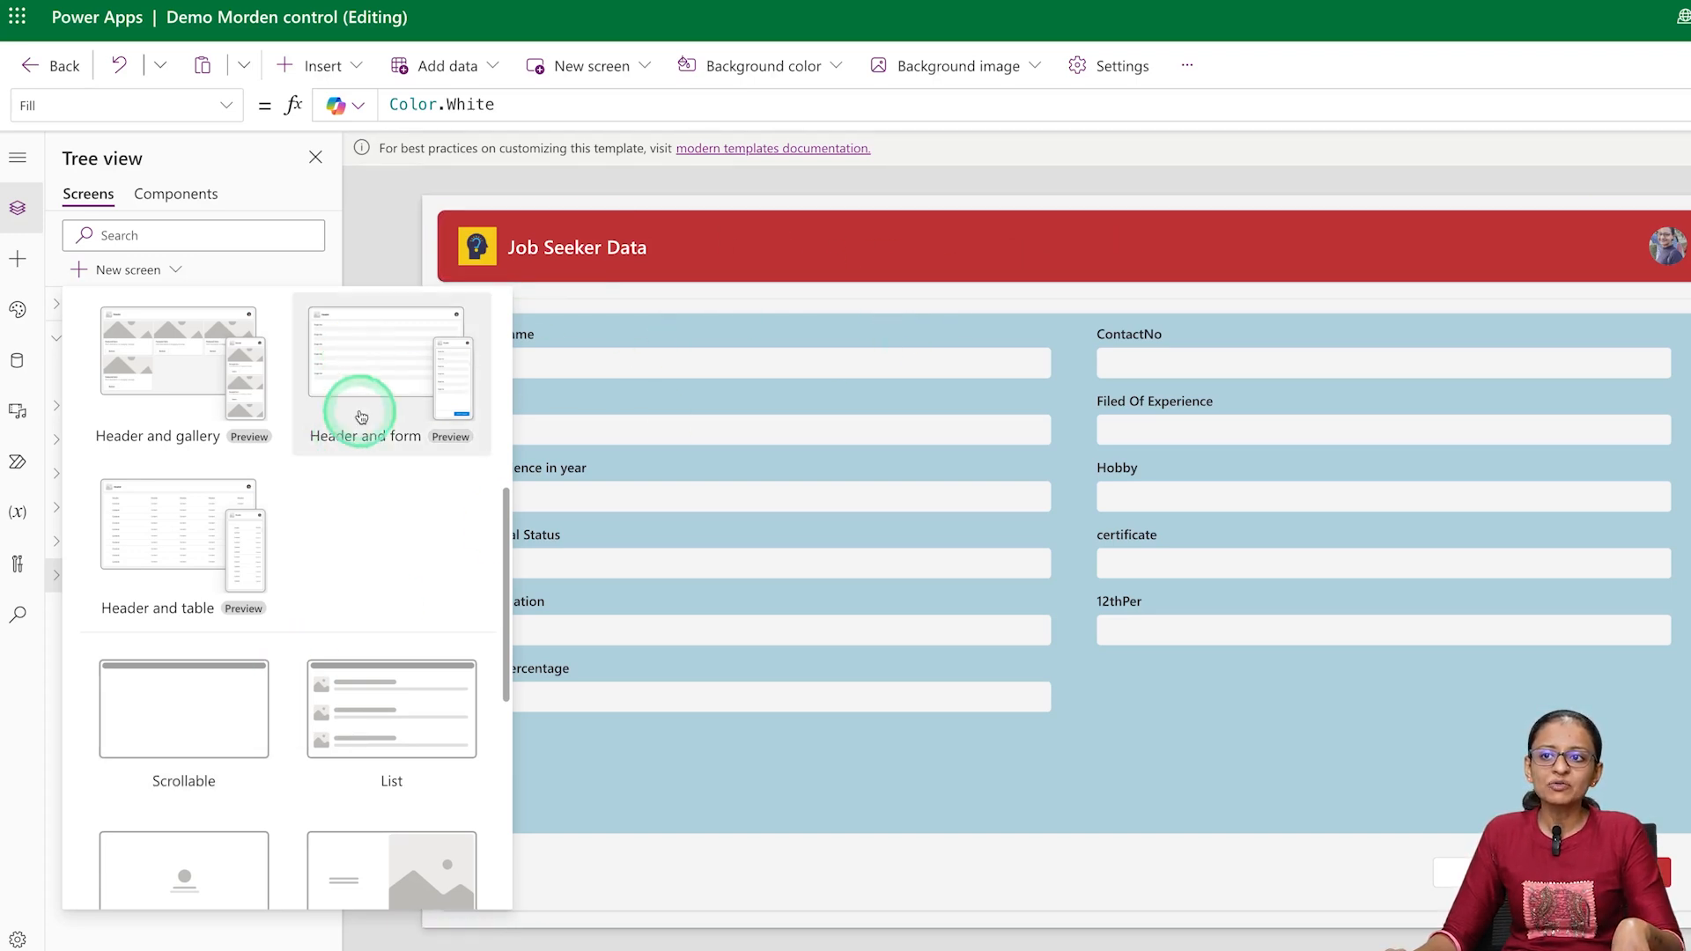
left_click(391, 379)
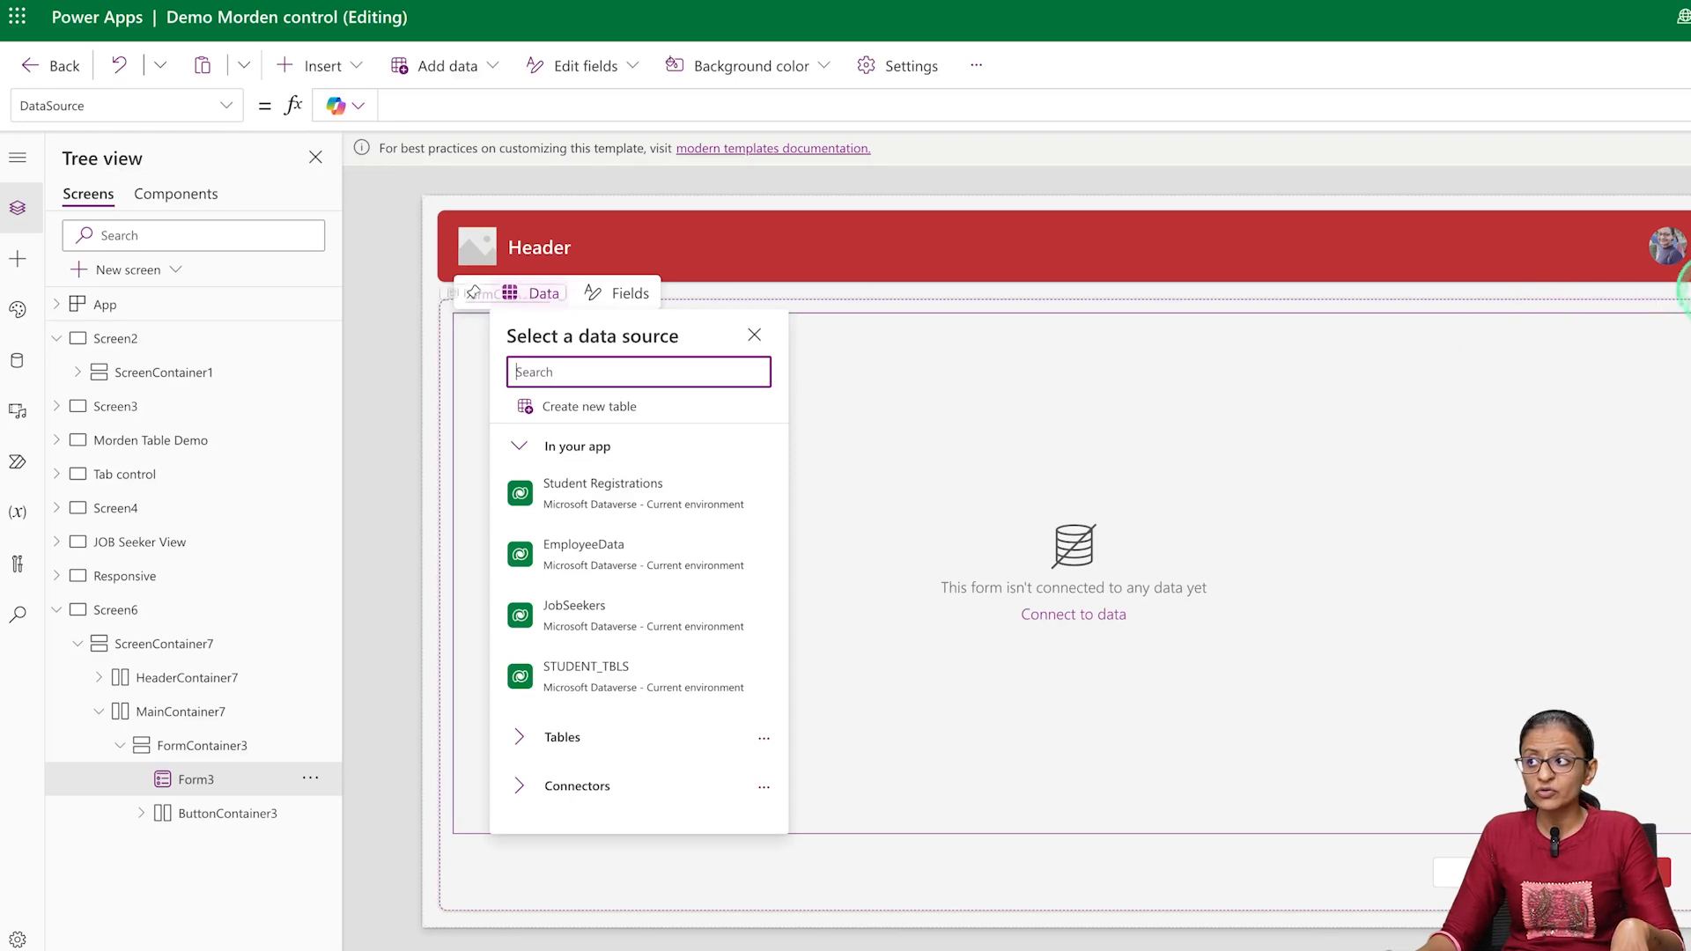
Connect Form3 on the new screen to the JobSeekers table as its data source
left_click(299, 896)
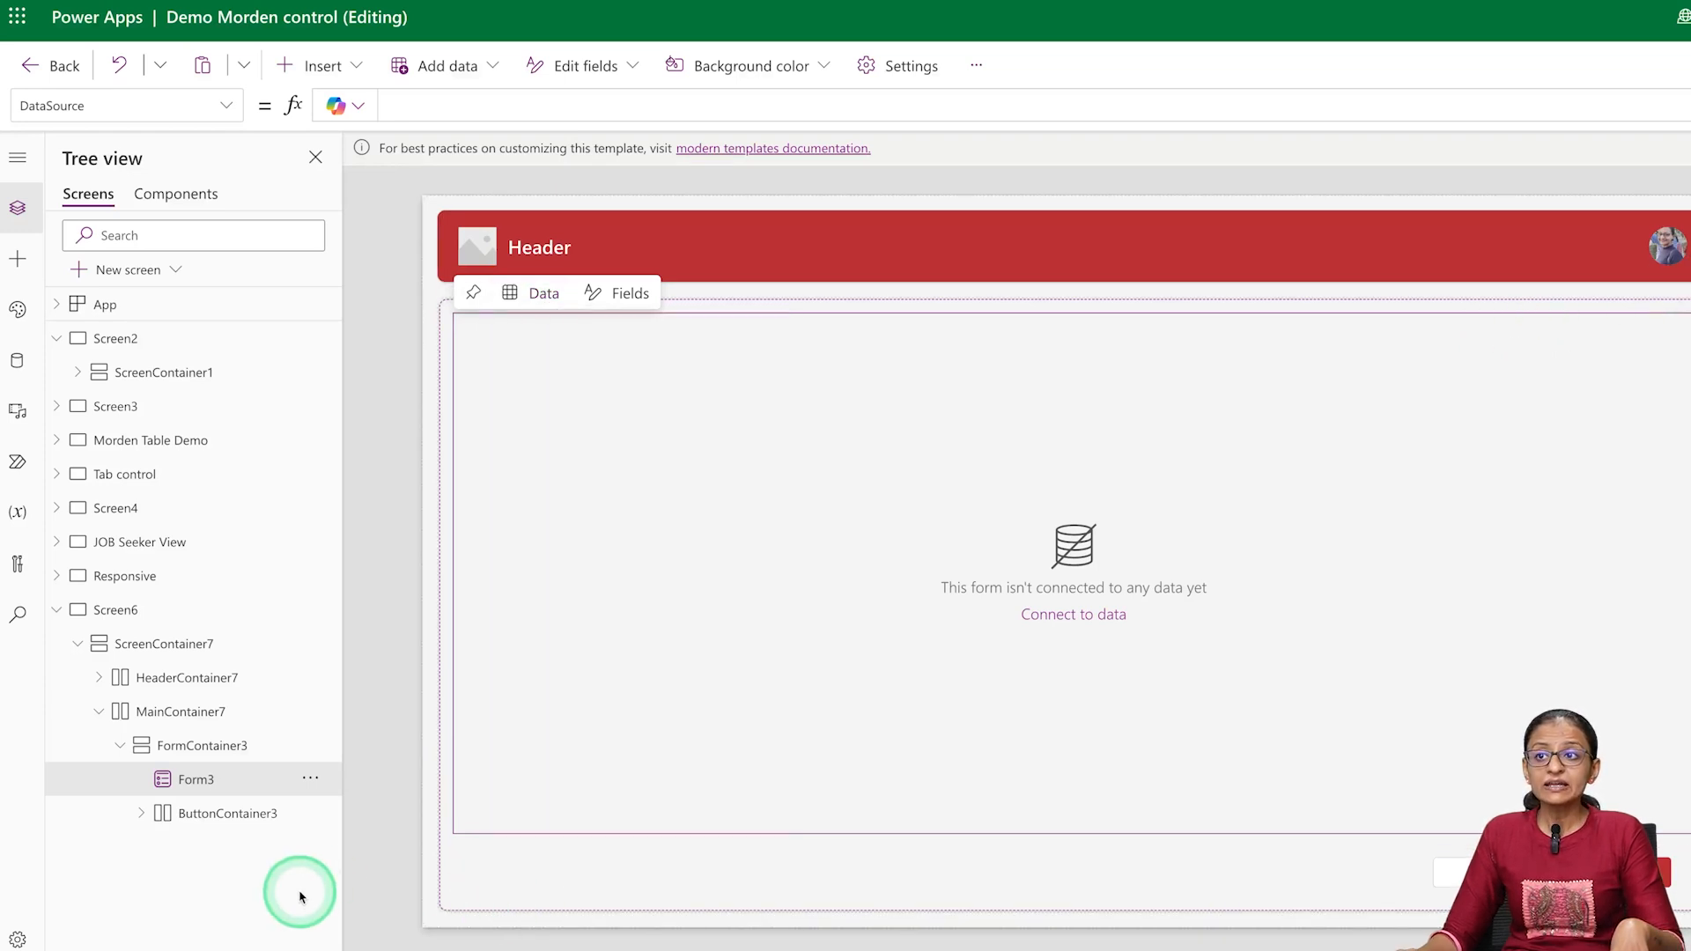
left_click(215, 782)
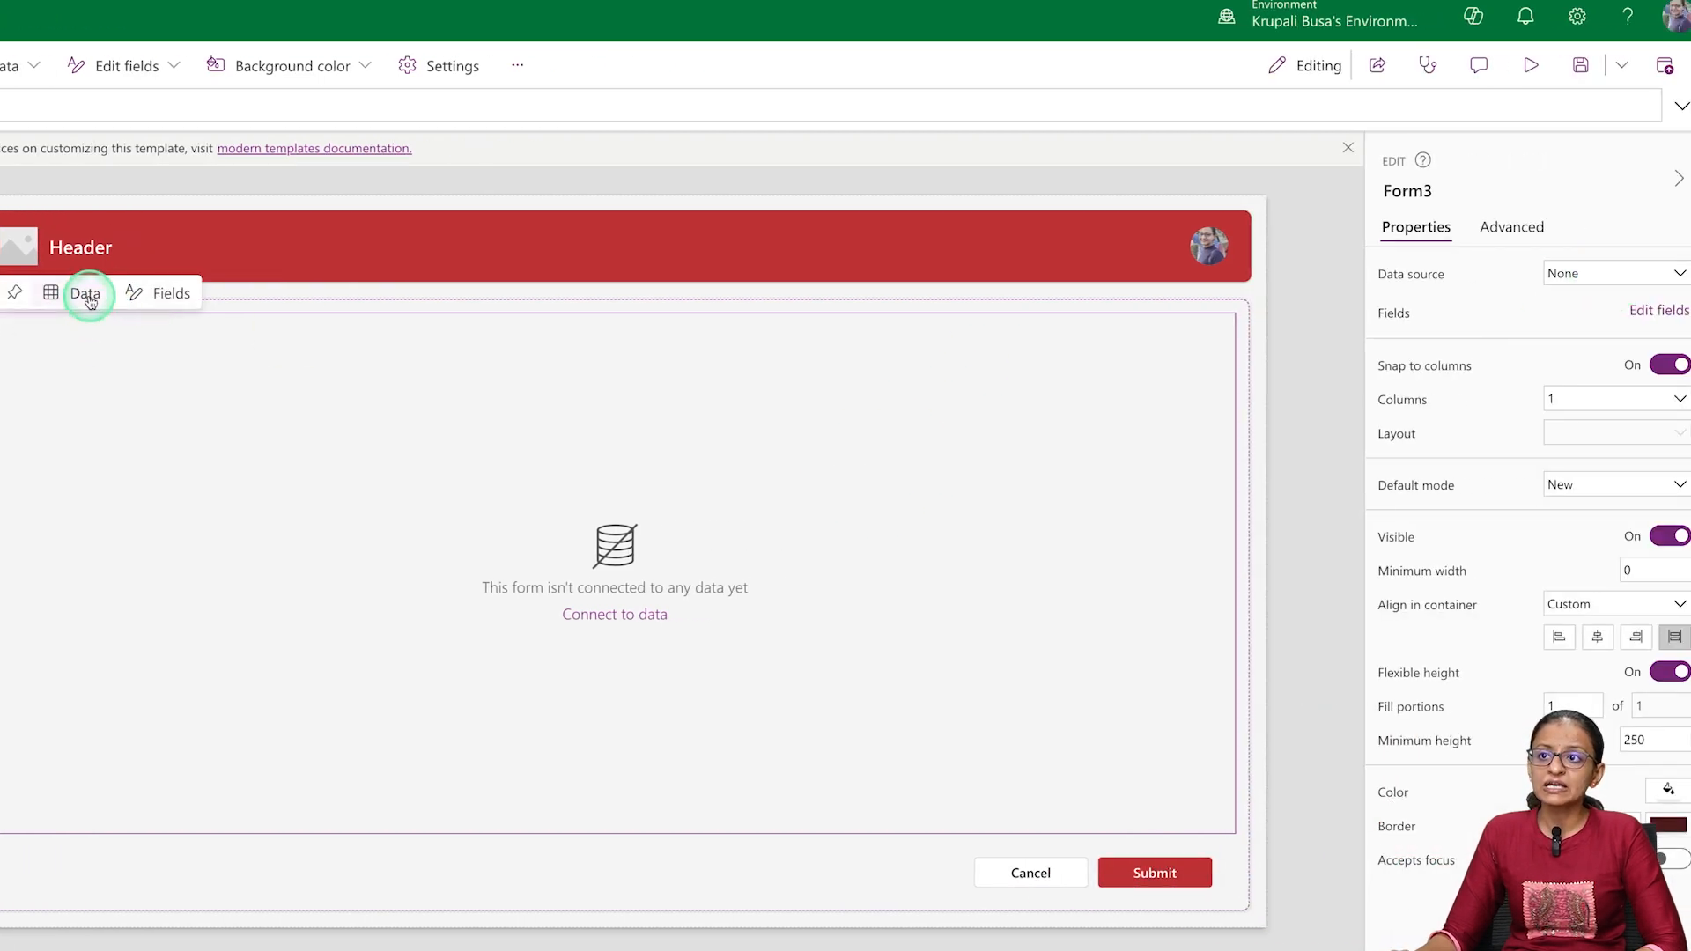
left_click(81, 293)
left_click(137, 635)
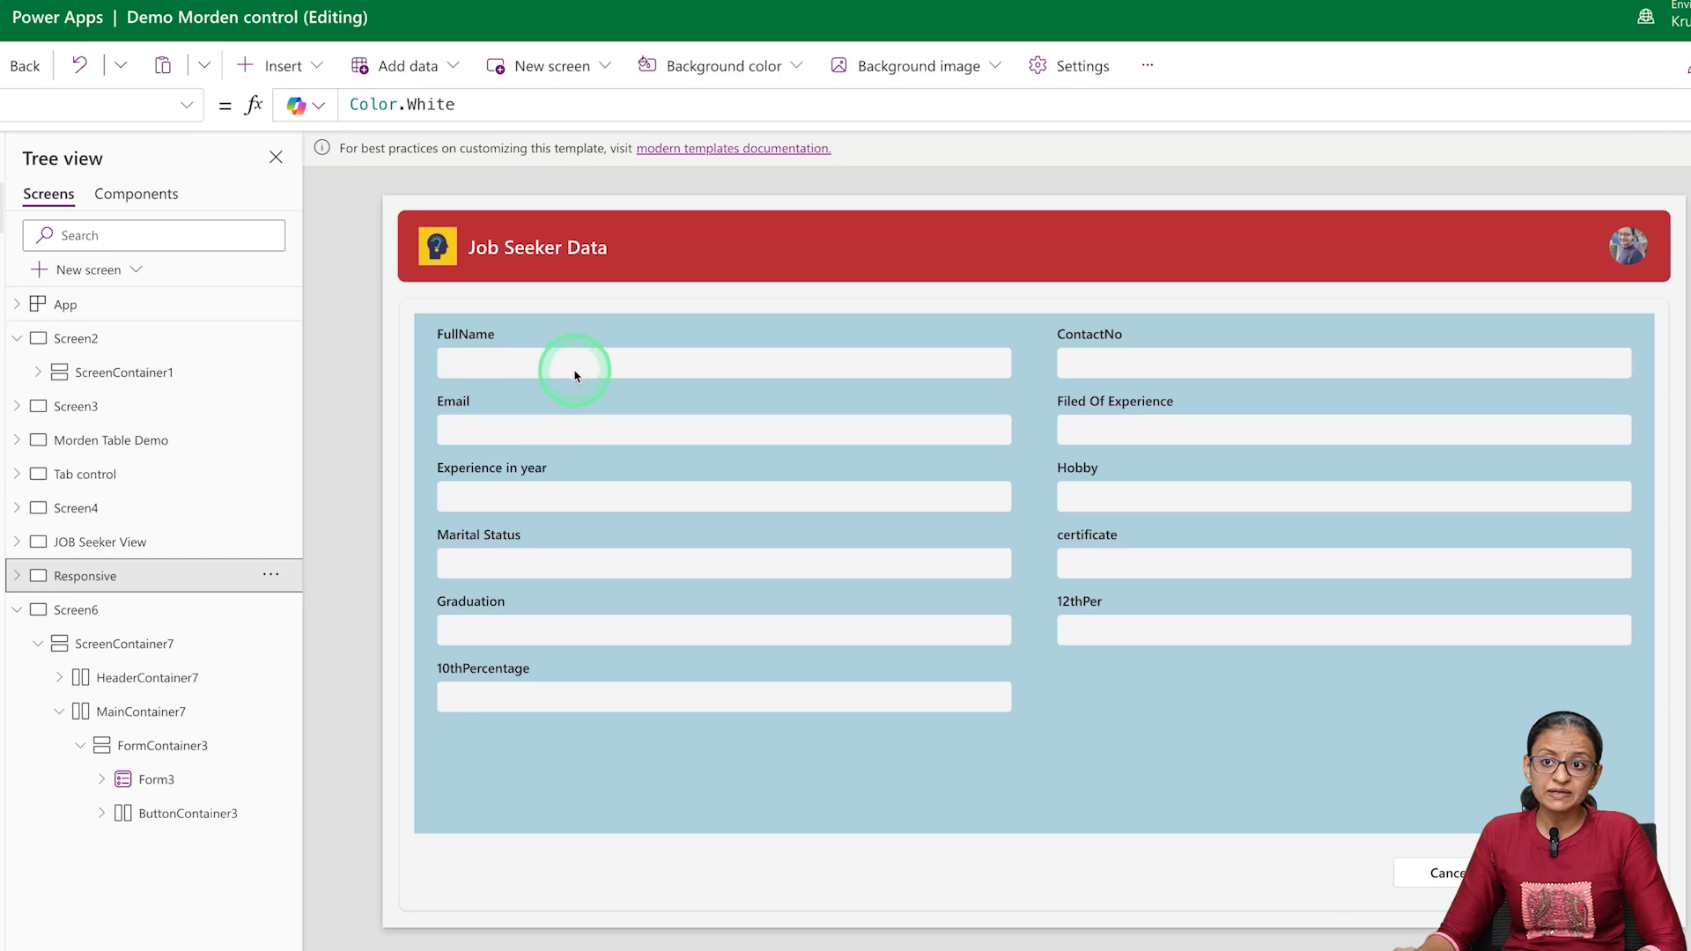
Set the fill color of Form3 on Screen6 to white
left_click(113, 608)
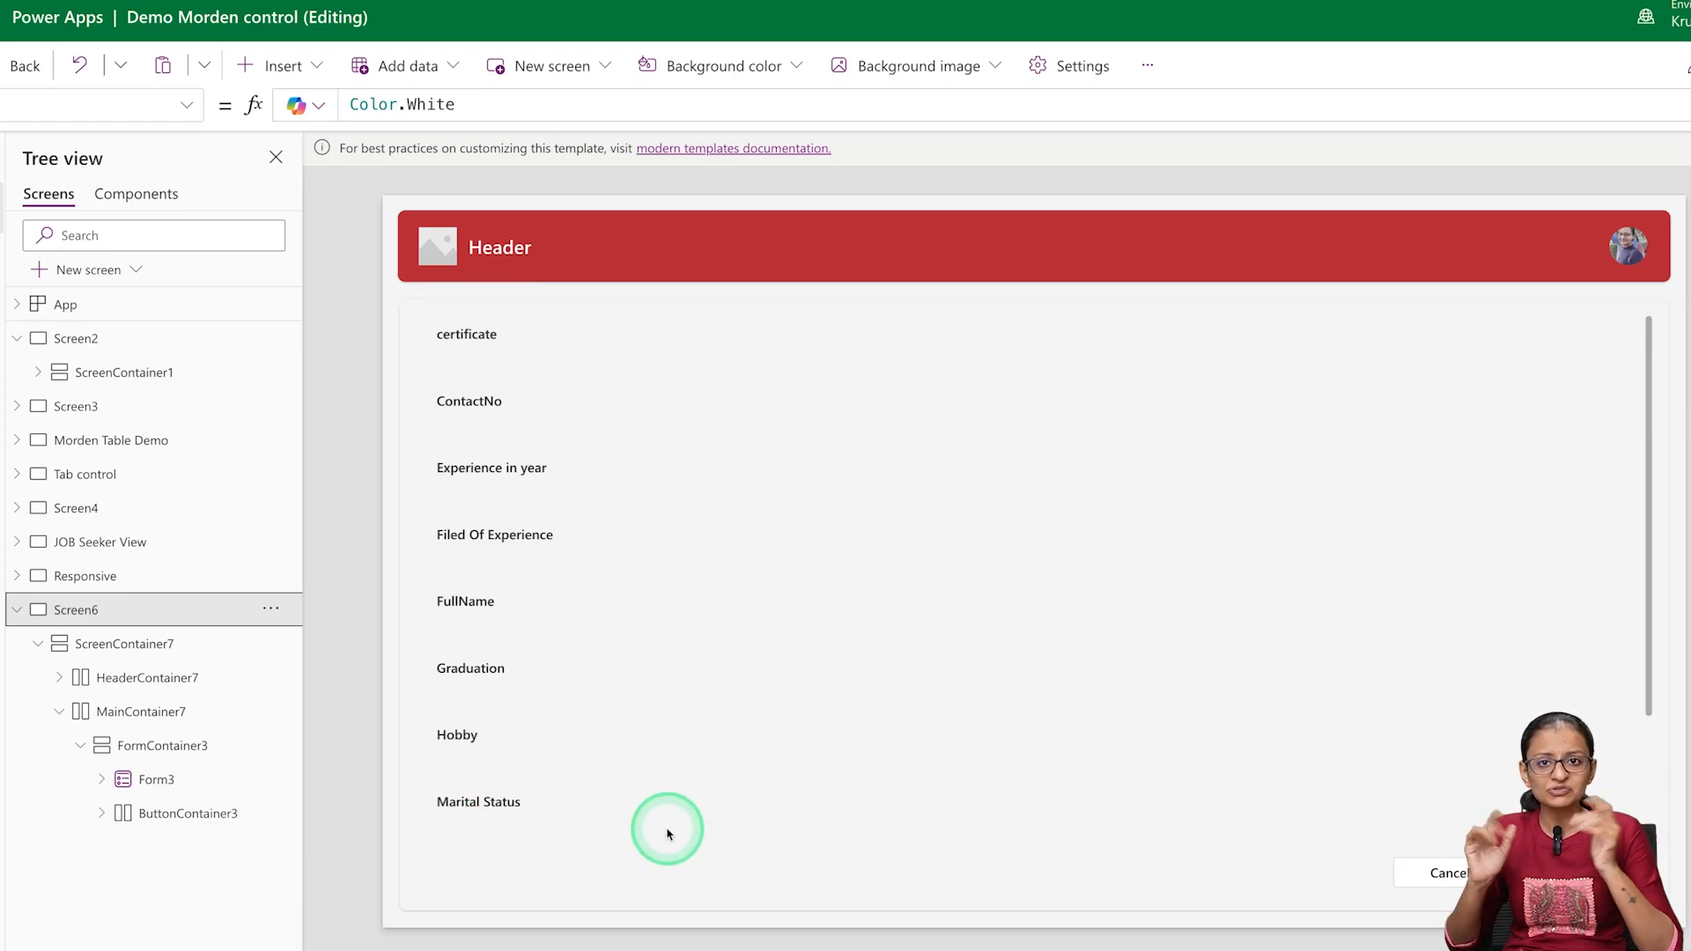
left_click(159, 778)
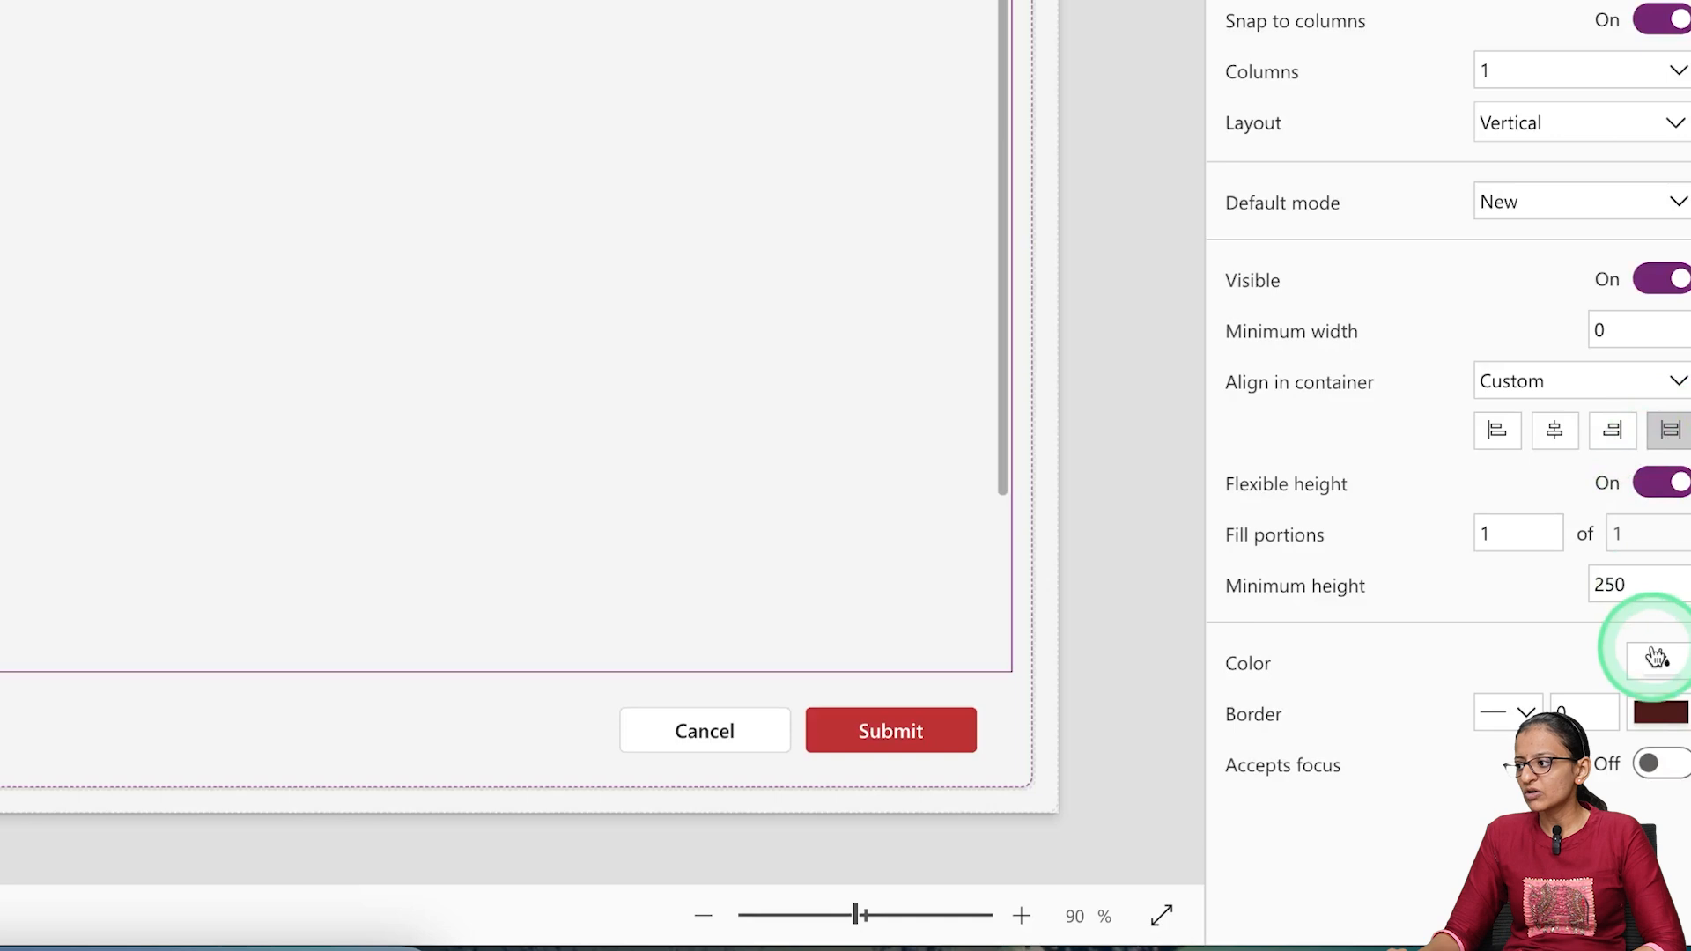
left_click(1656, 656)
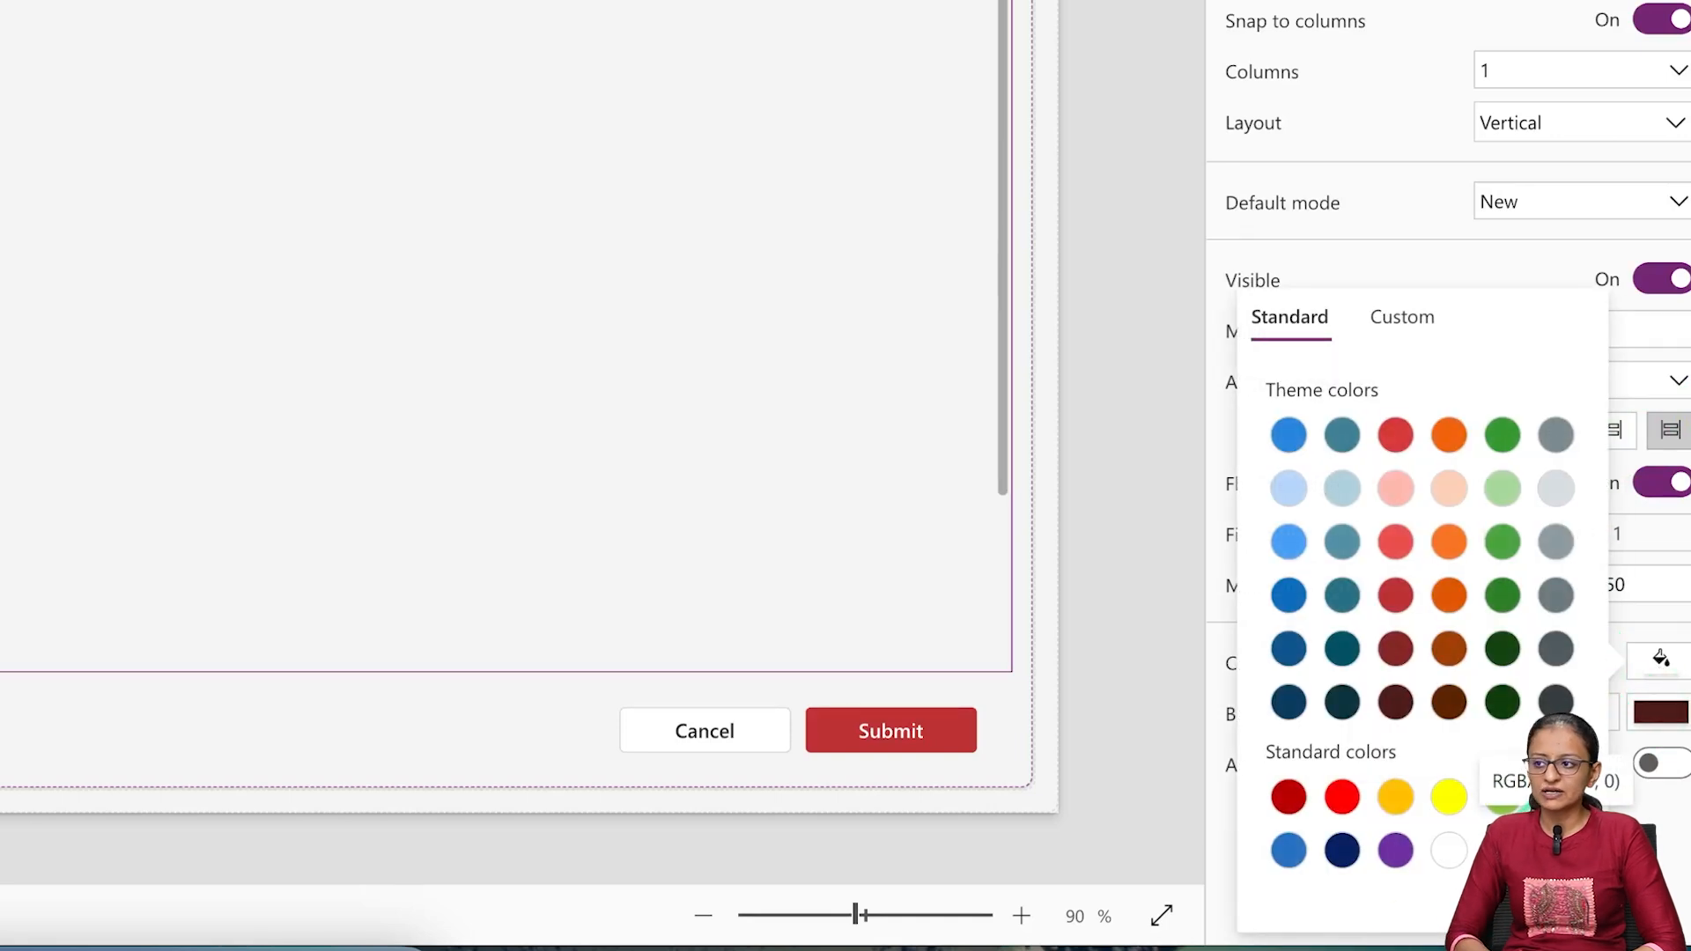
left_click(1448, 851)
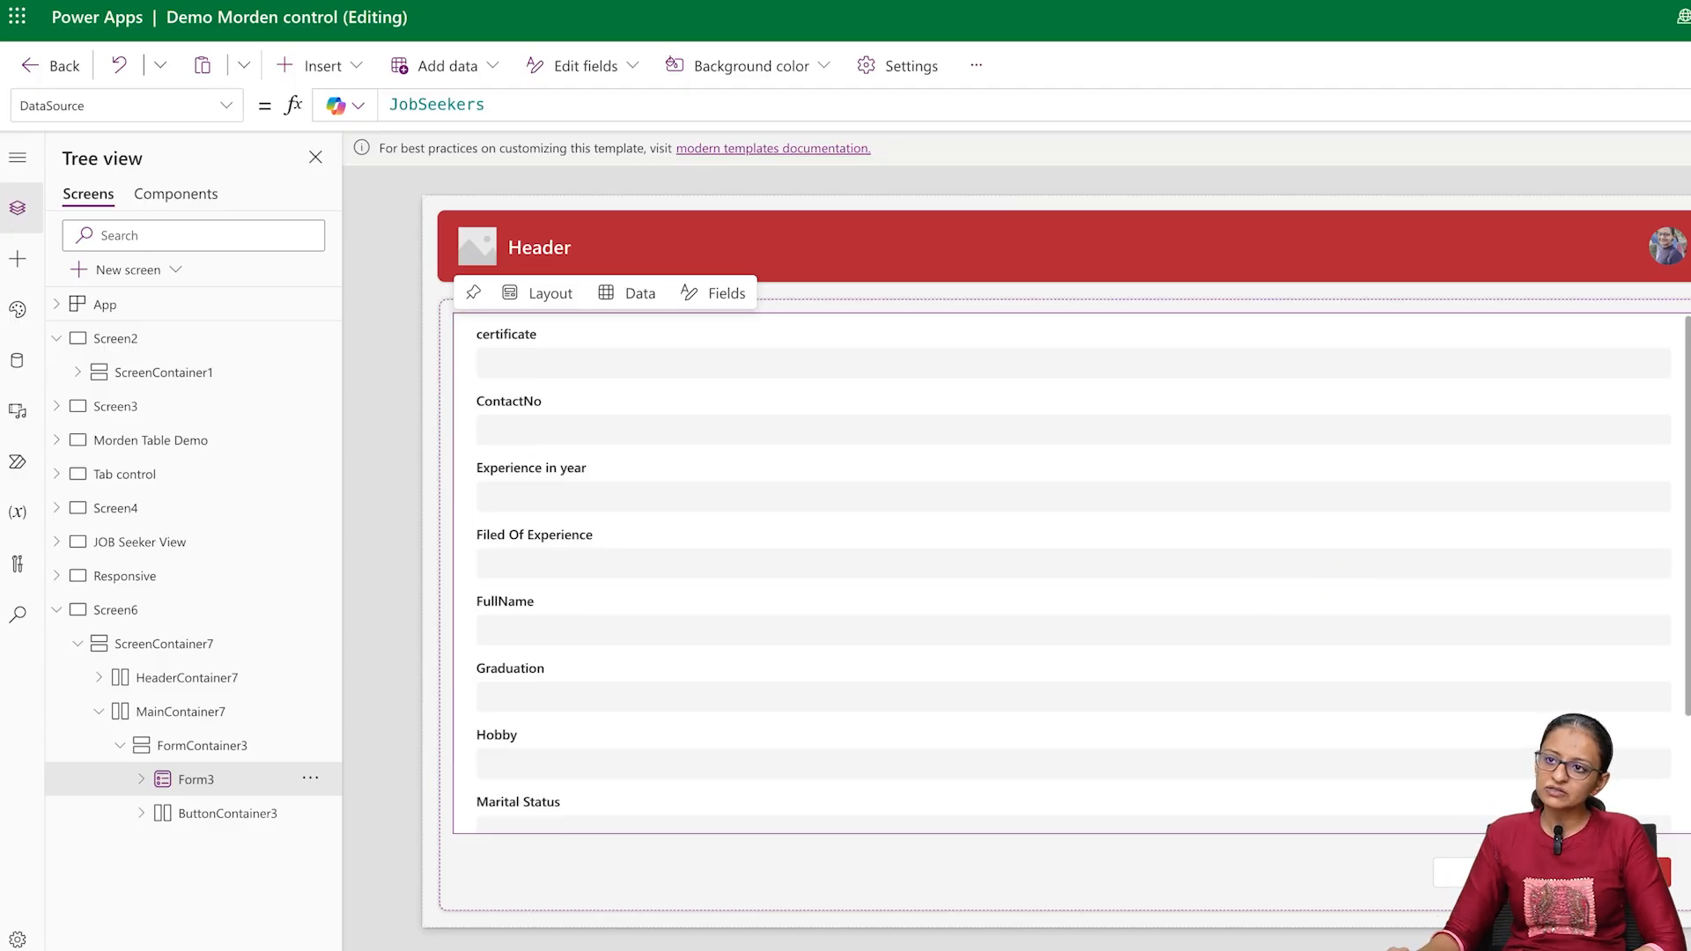
Undo the form's white fill, try a yellow background, and return the form's fill to white
key("ctrl+z")
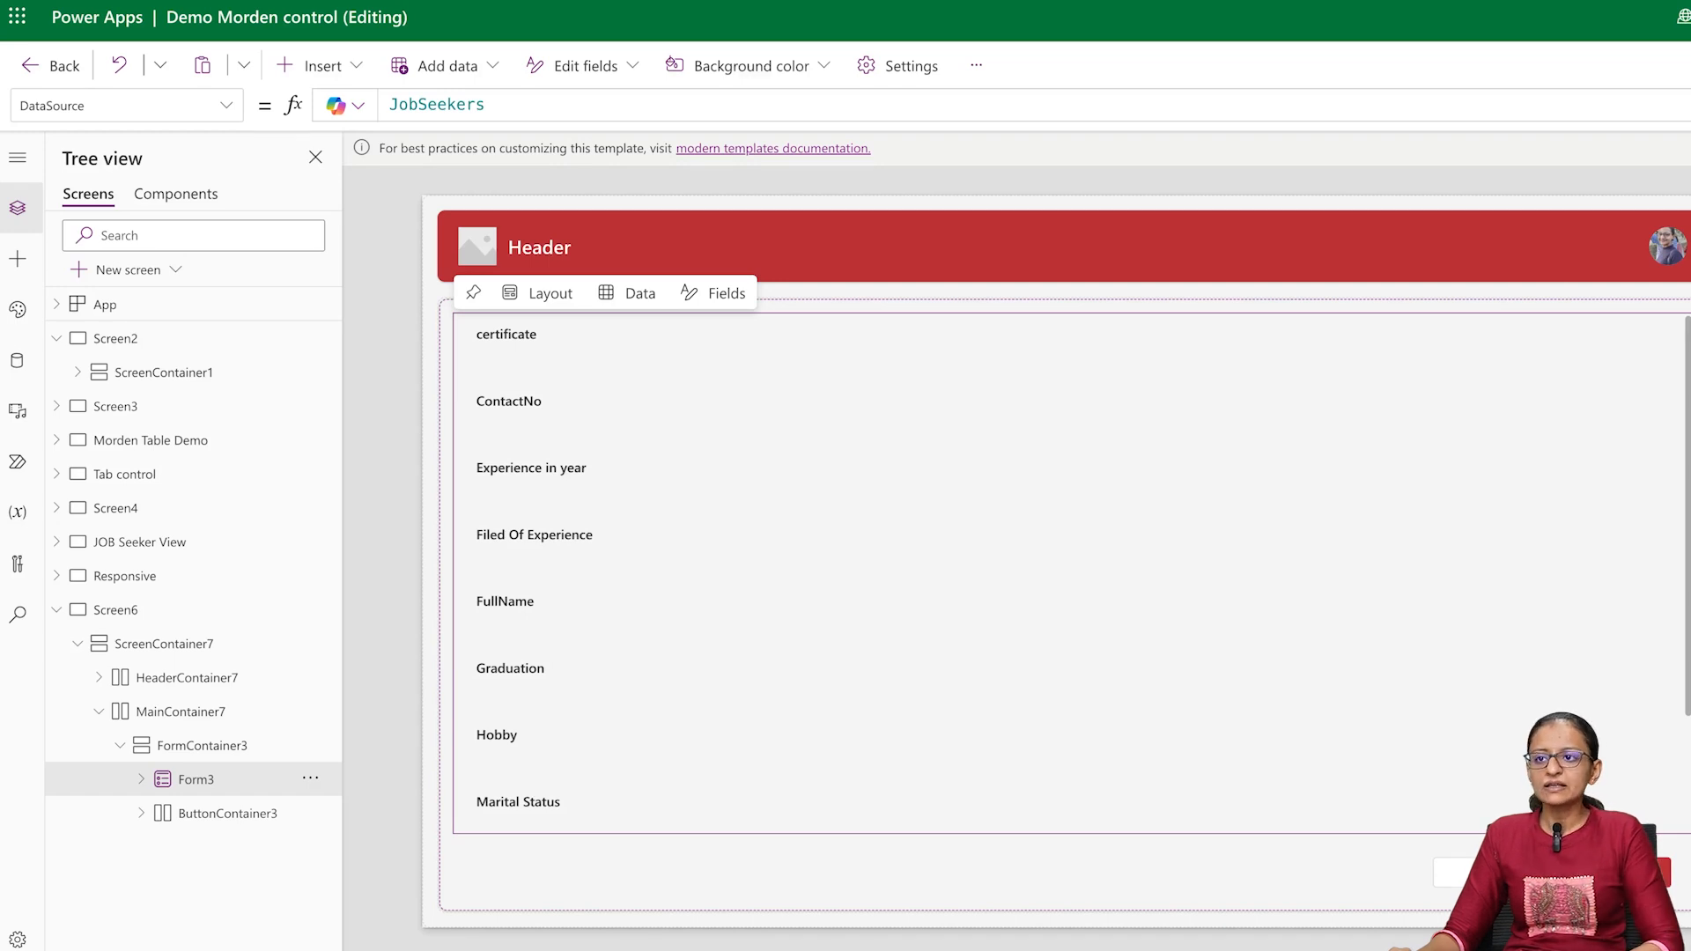
key("ctrl+z")
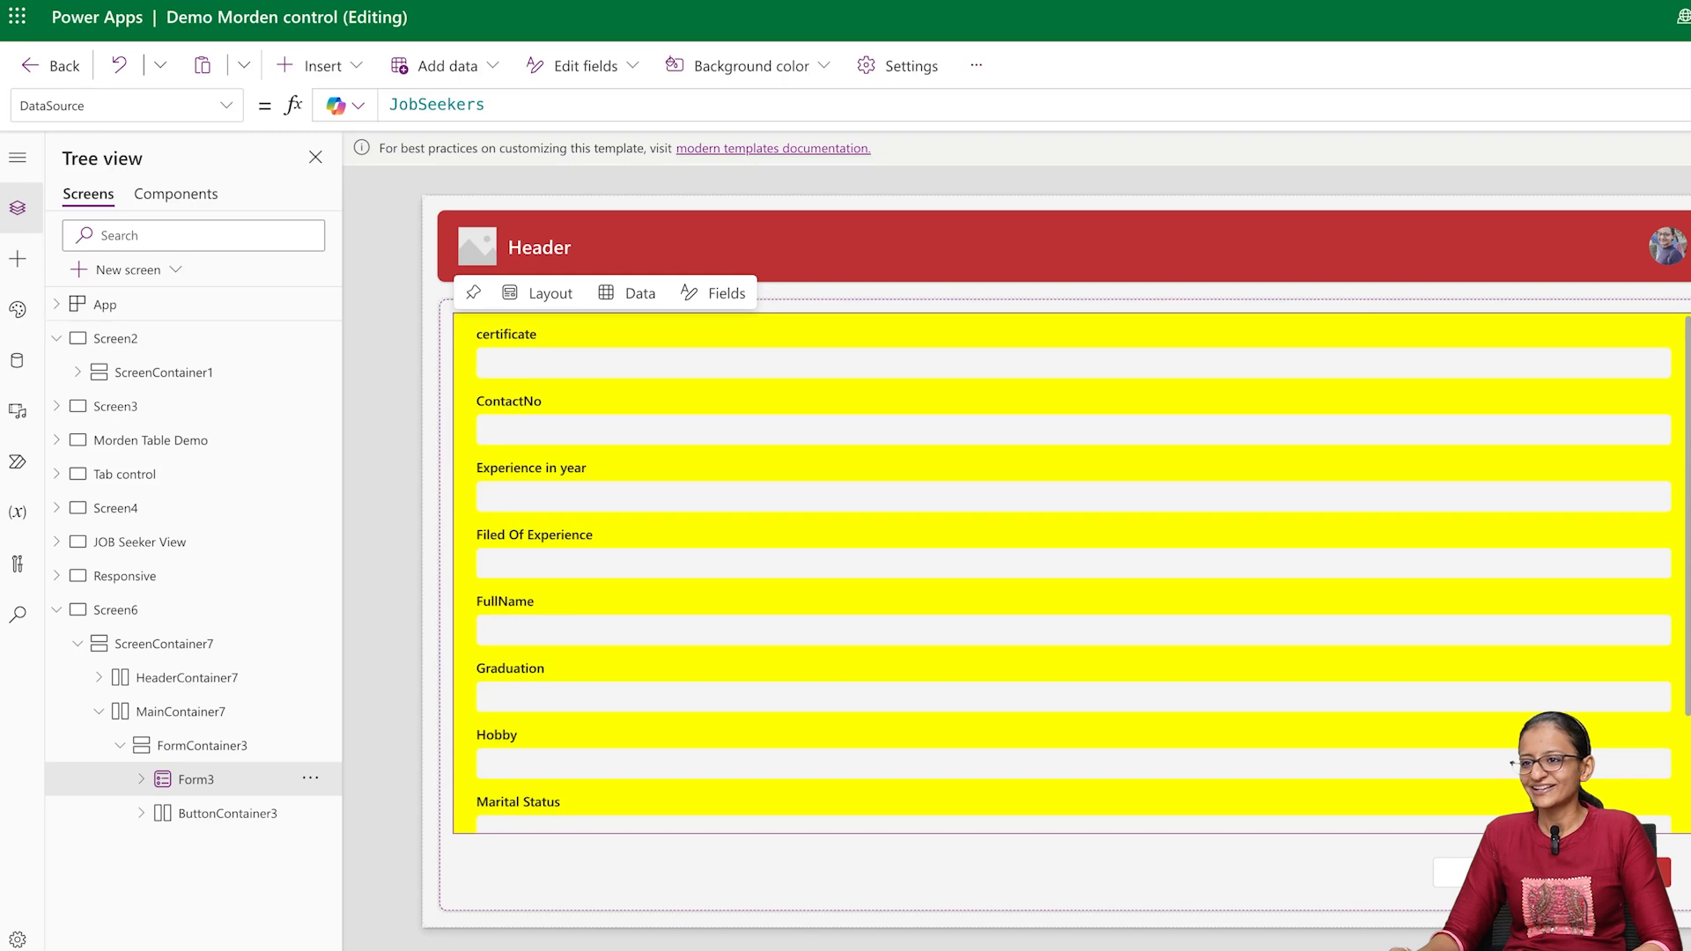
key("ctrl+z")
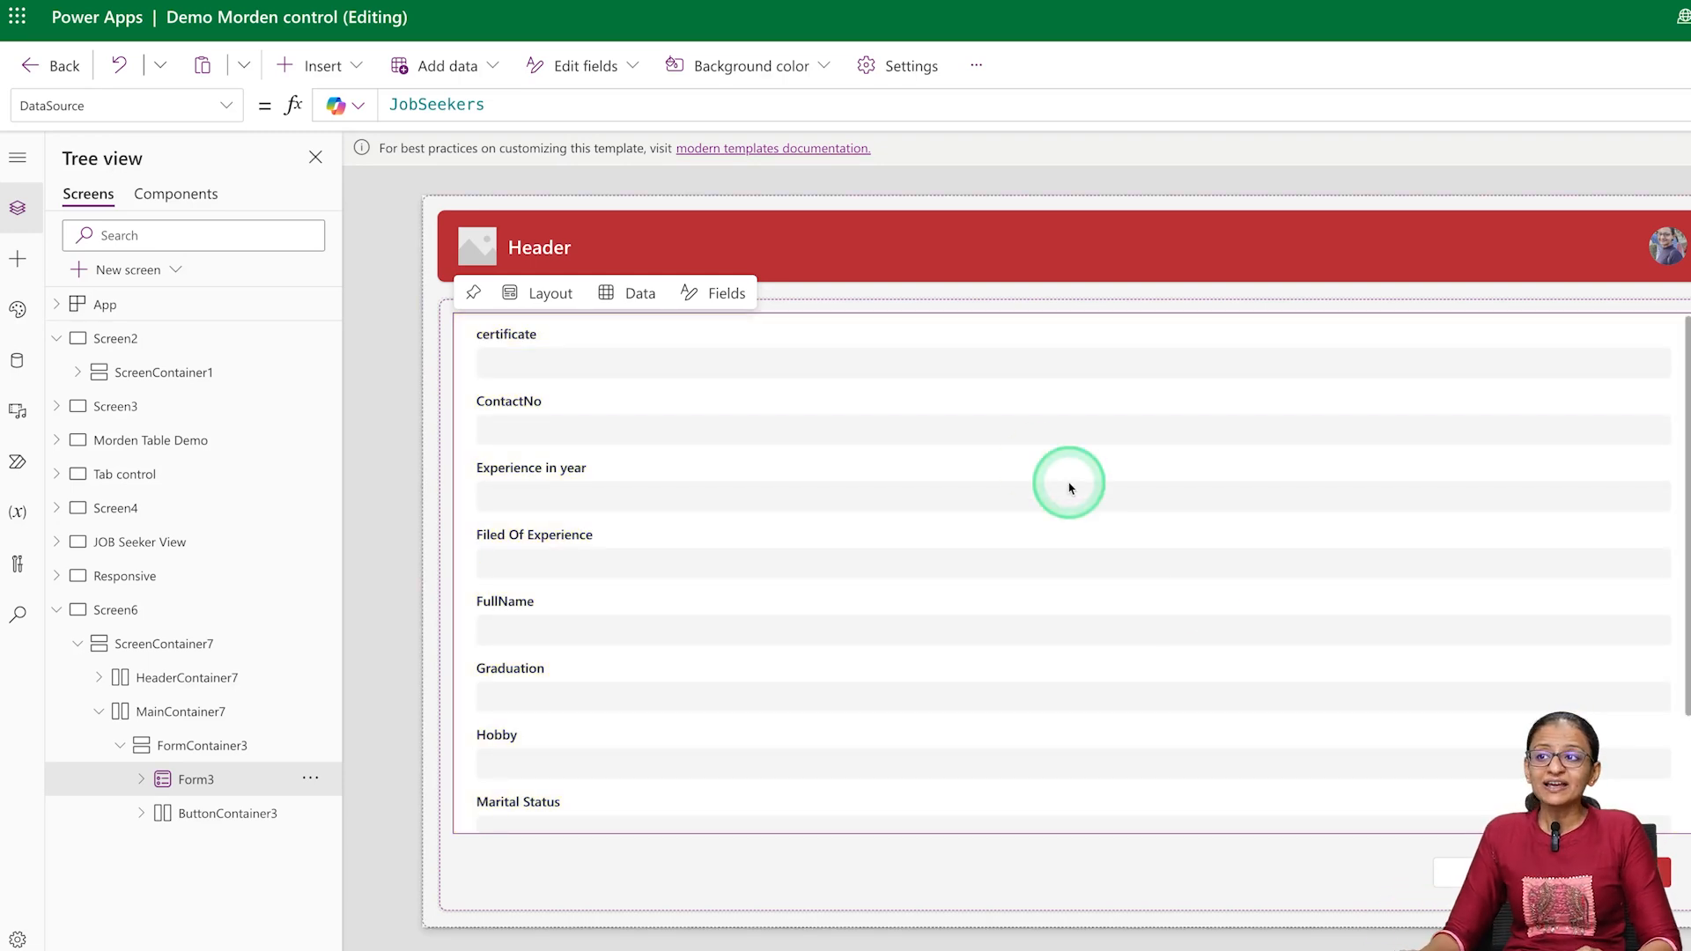
Change the title of Header5 to "Jobseeker Information"
left_click(626, 260)
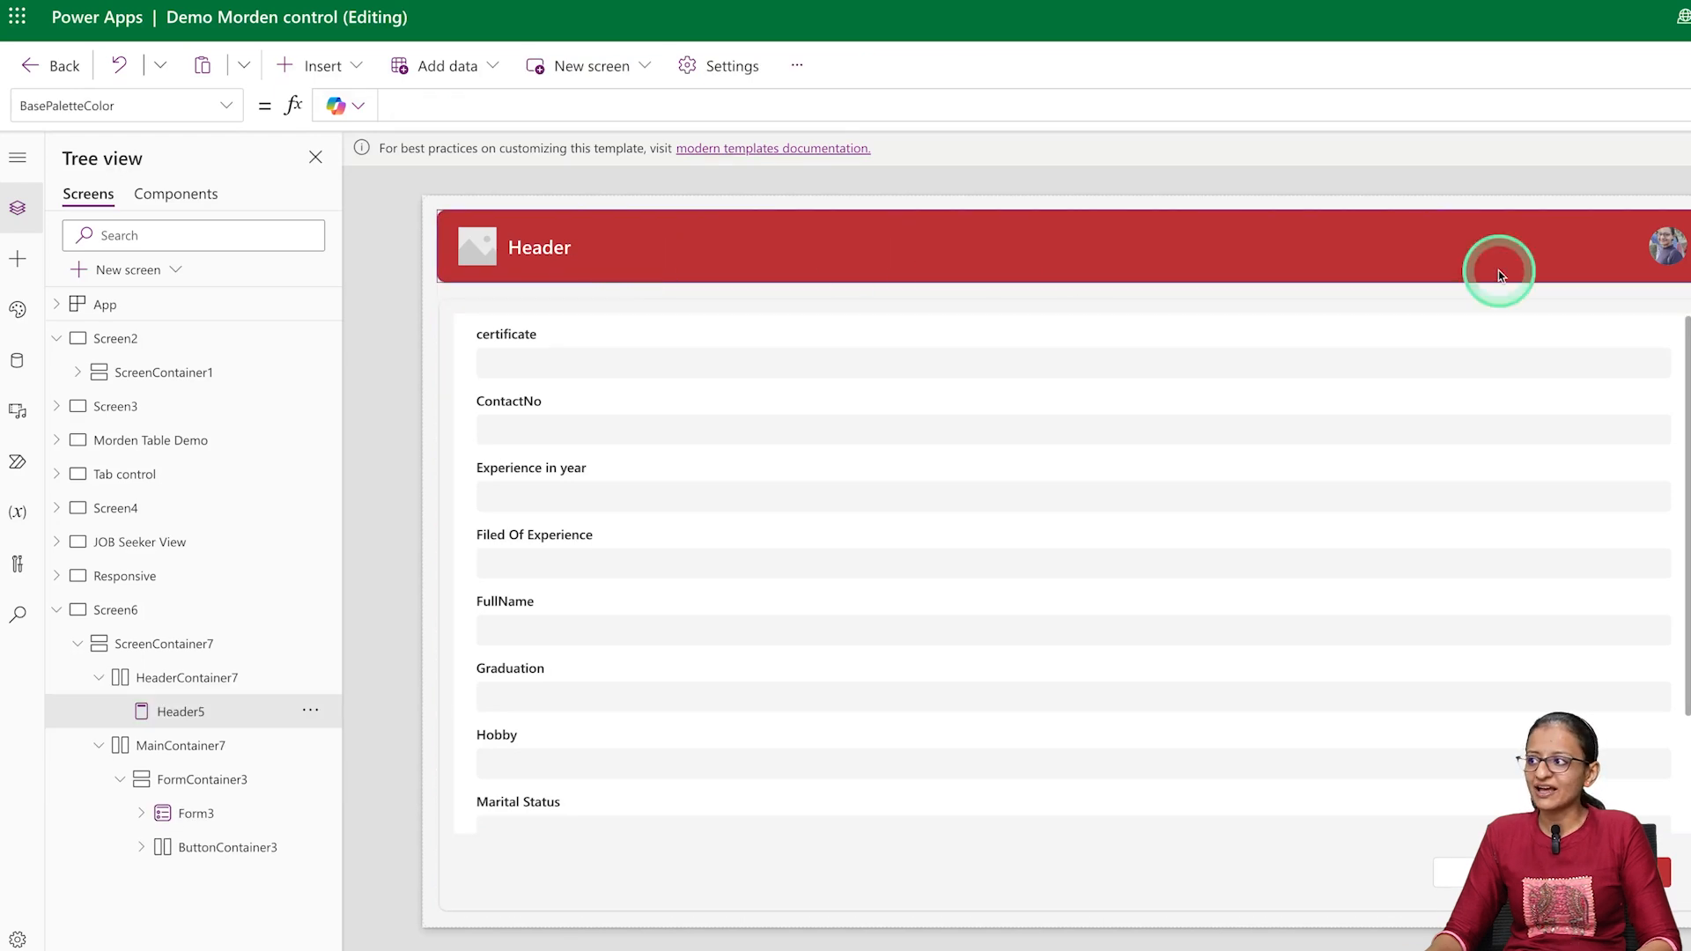
double_click(1610, 302)
key("BackSpace")
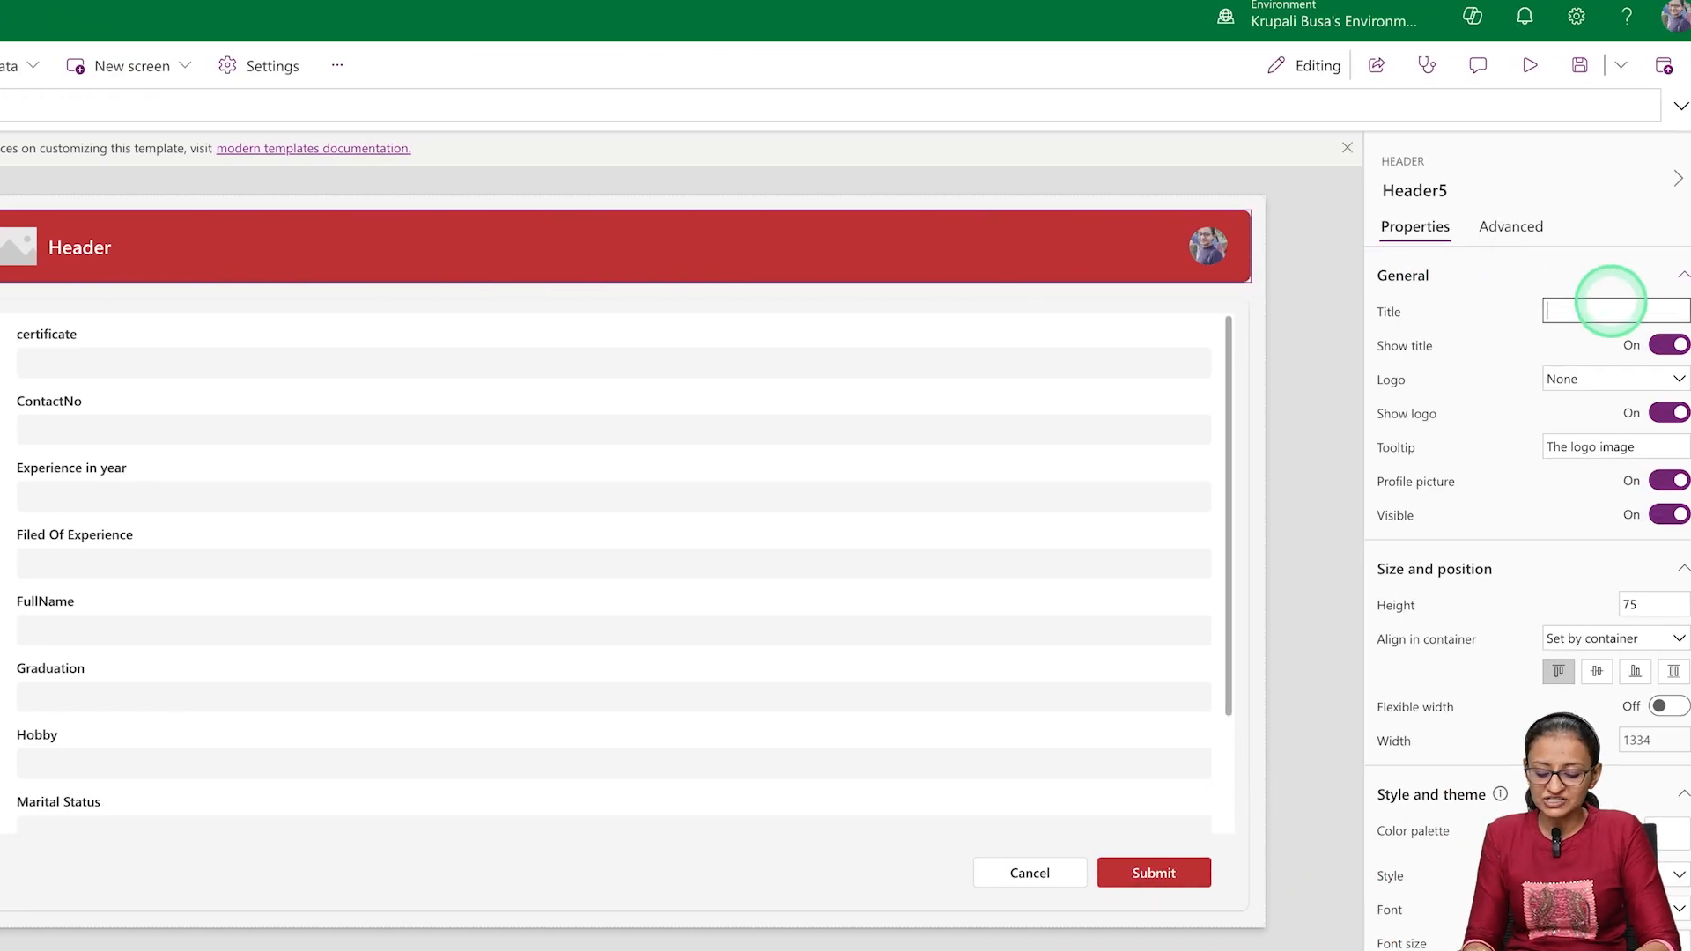
type("Jobseeker In")
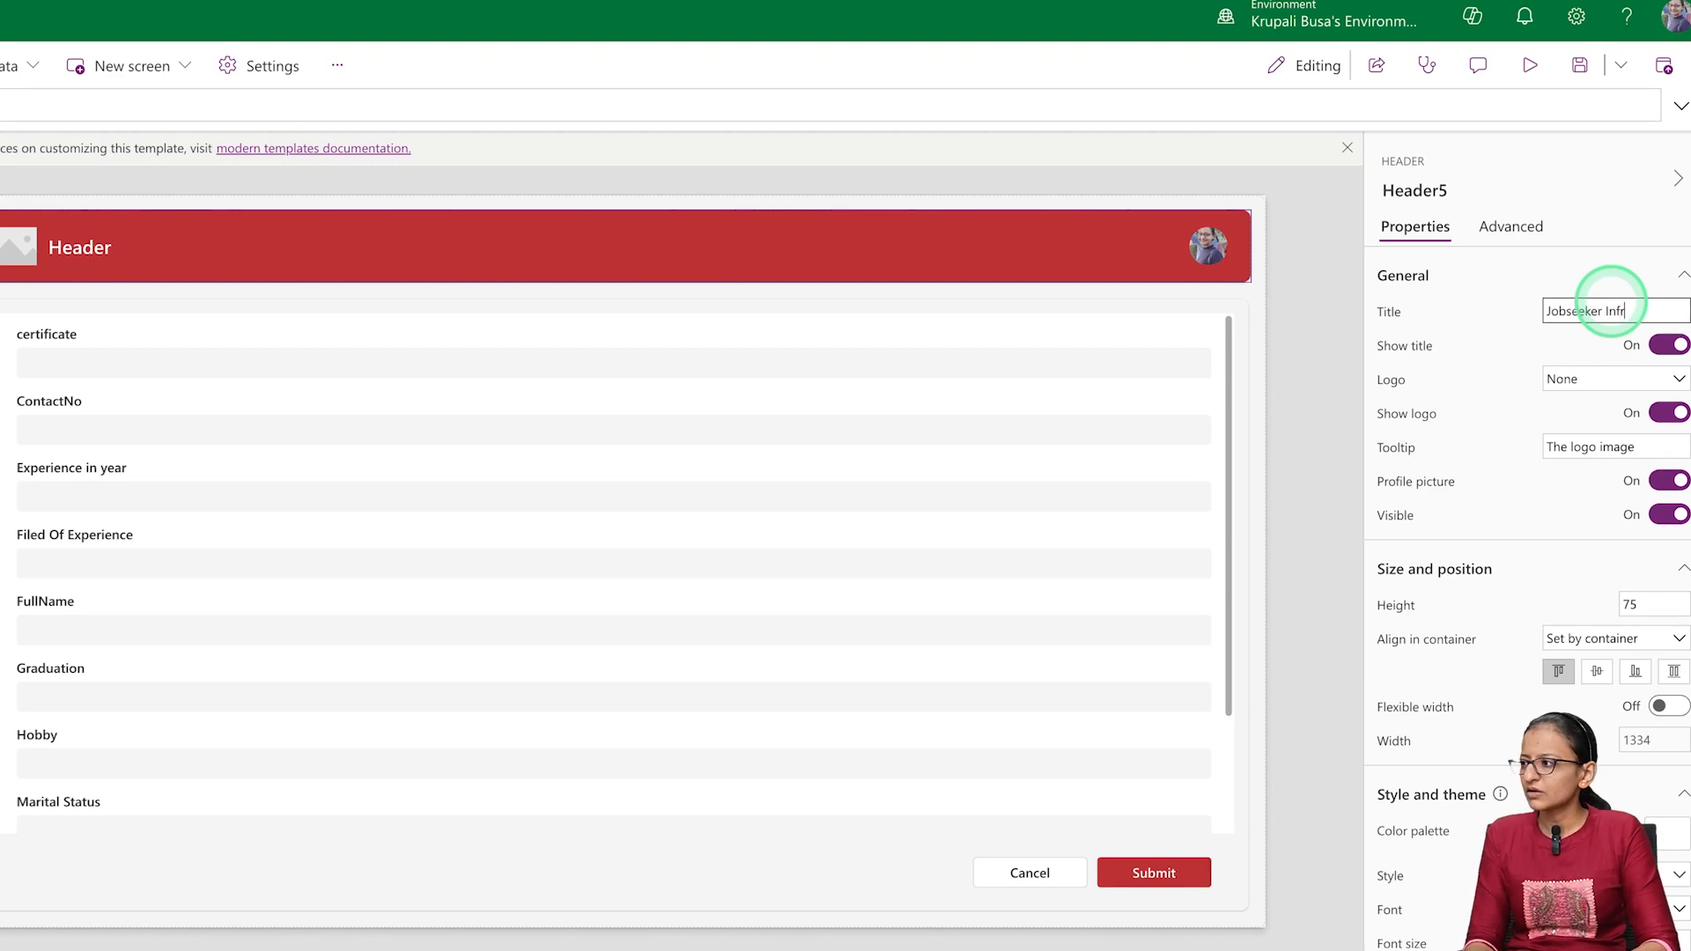
type("formation")
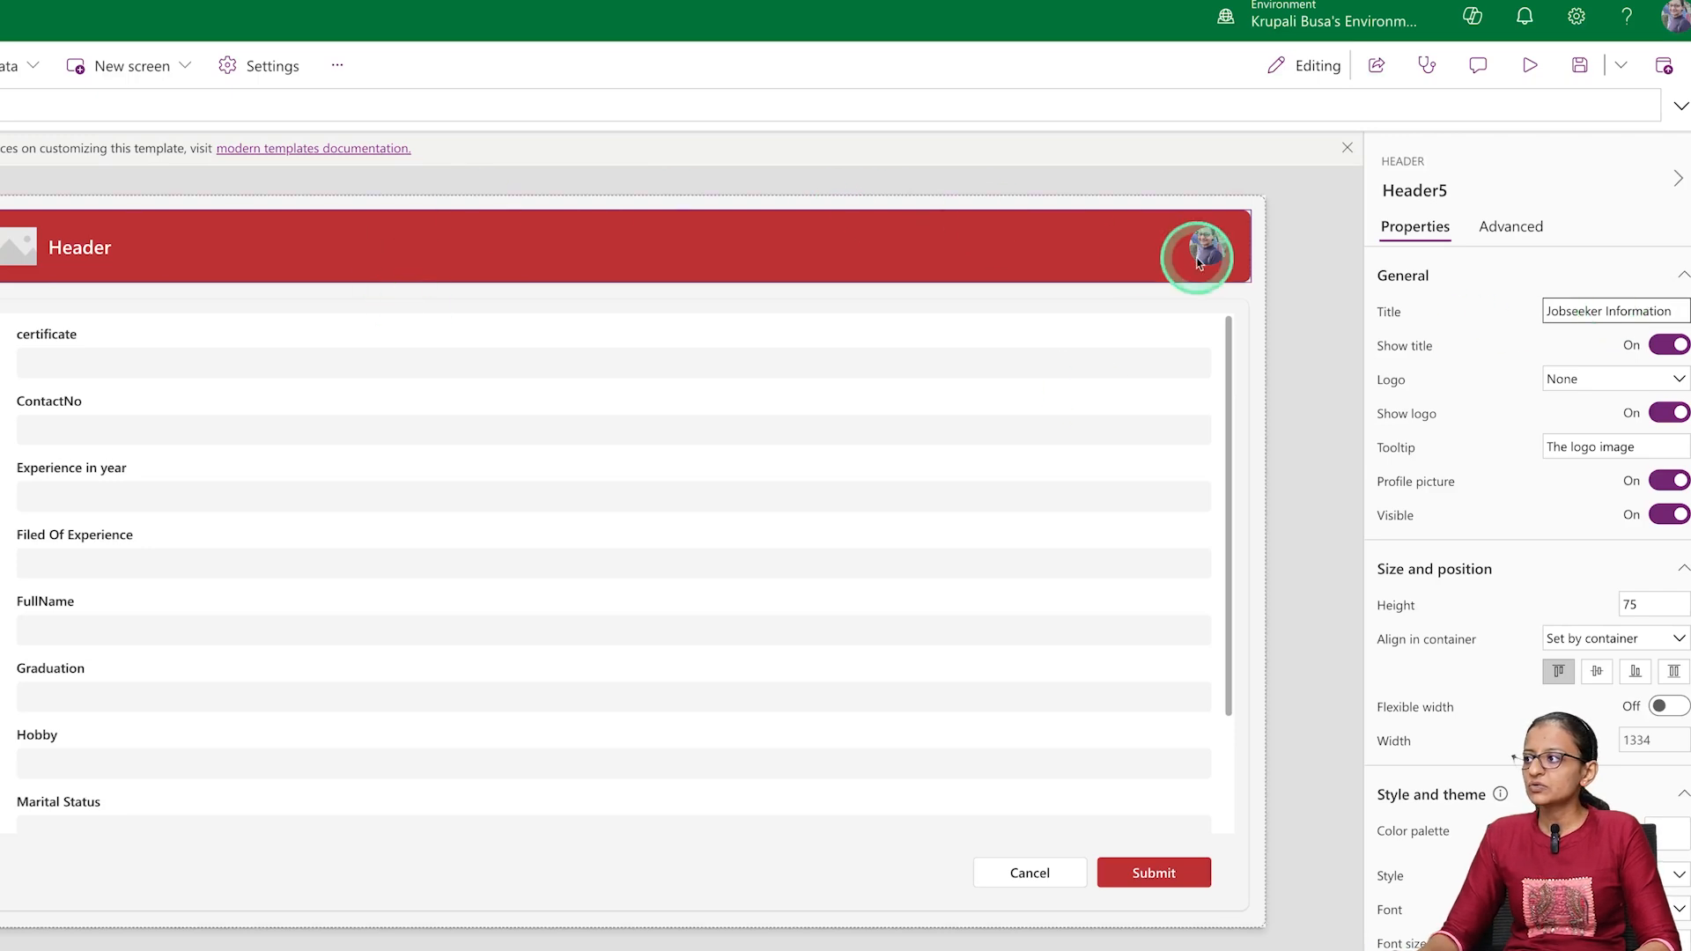
Set the logo of Header5 to the Group 35 image
left_click(1598, 381)
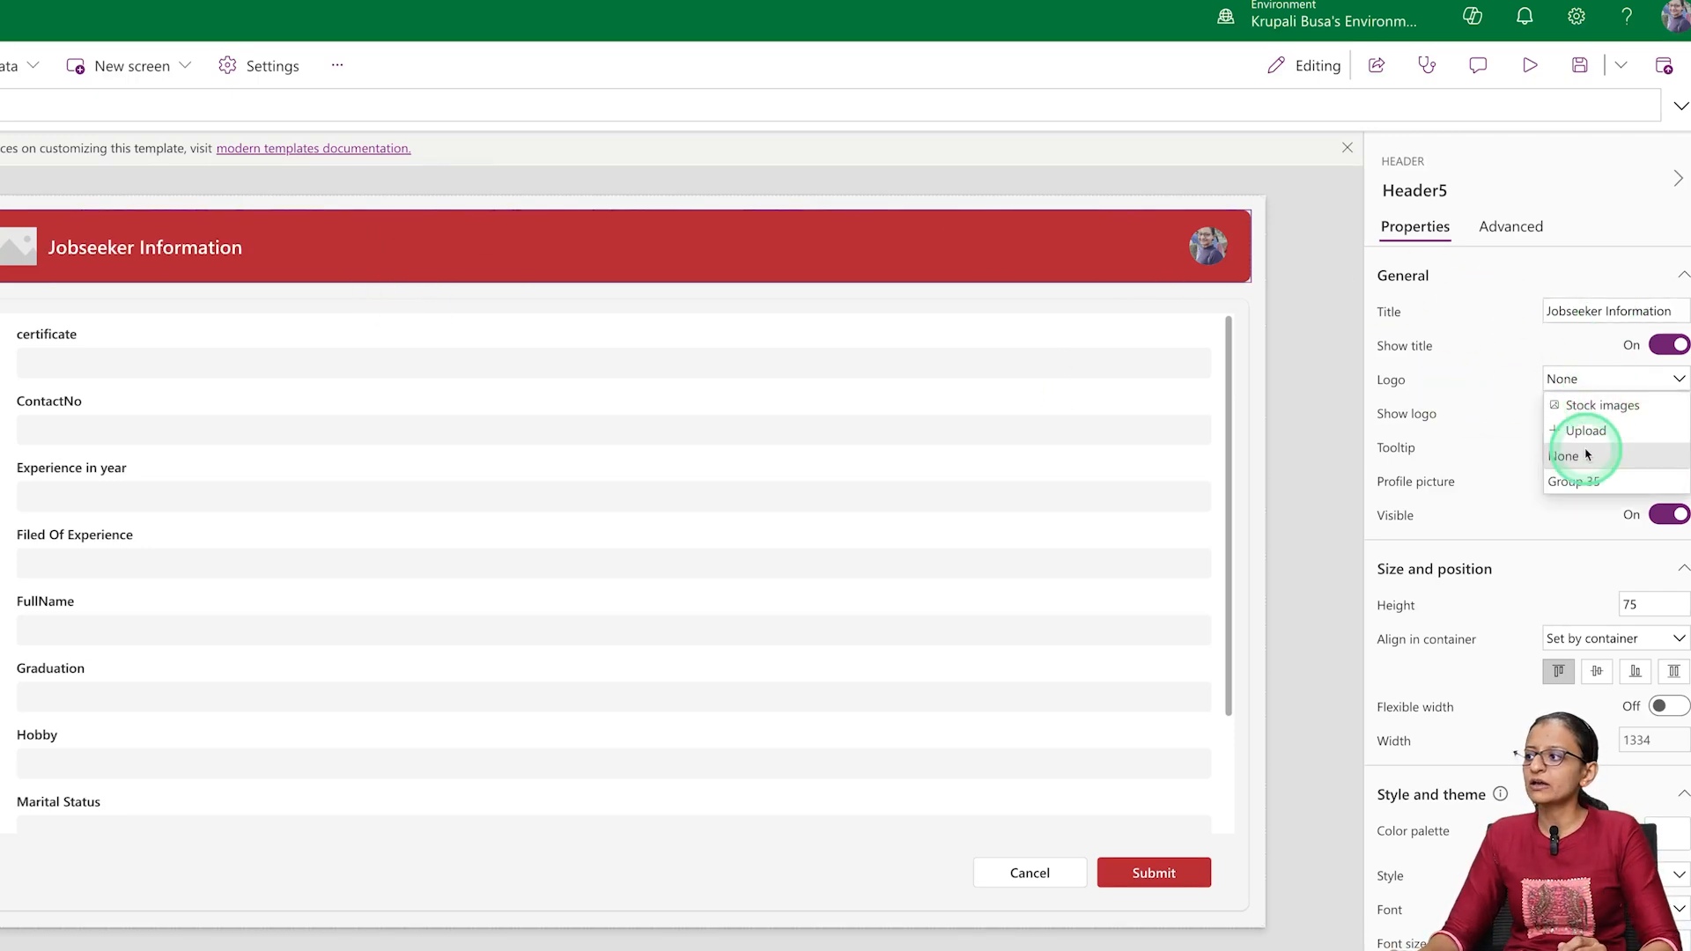
left_click(1577, 481)
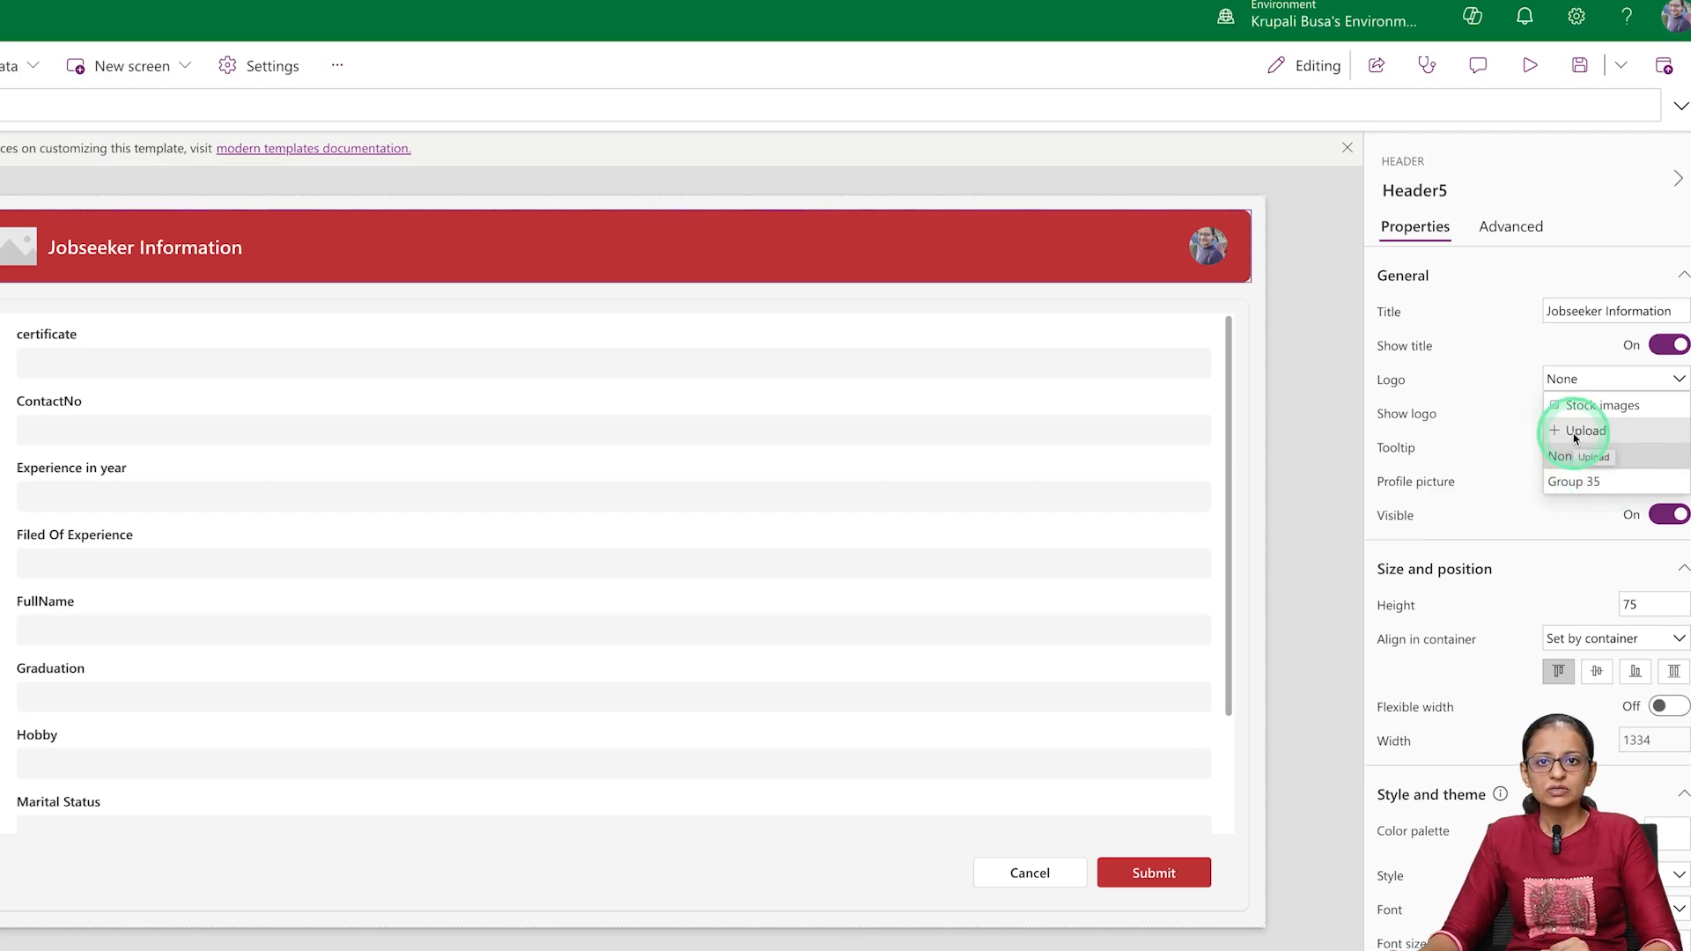
left_click(1576, 481)
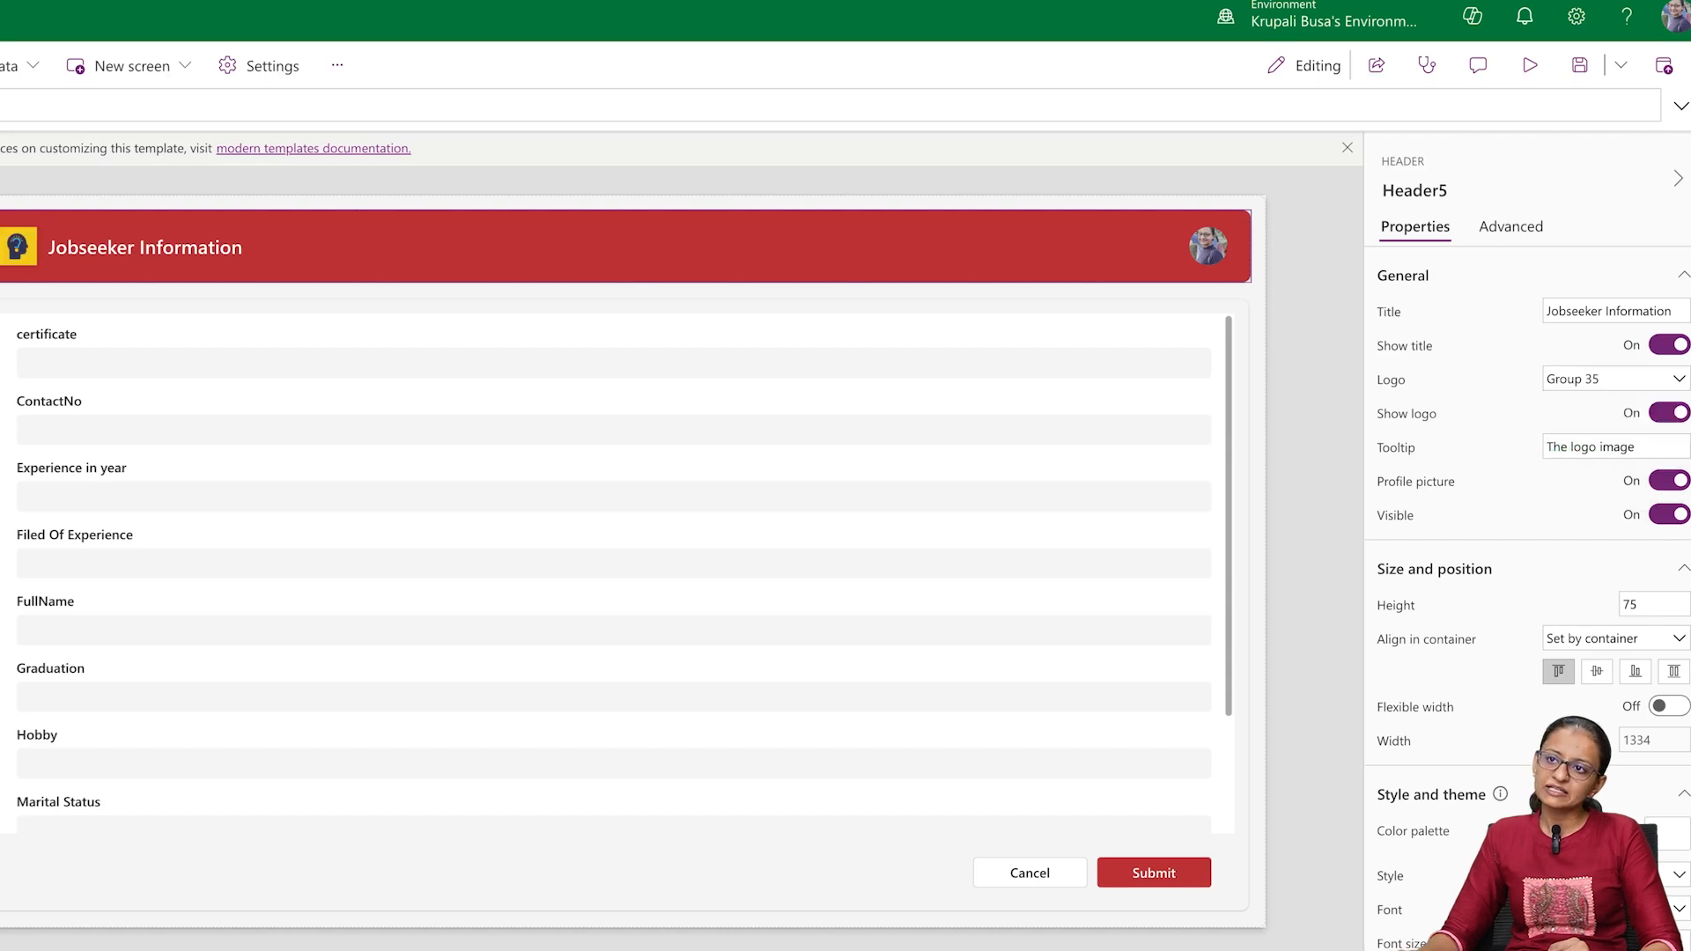
left_click(24, 250)
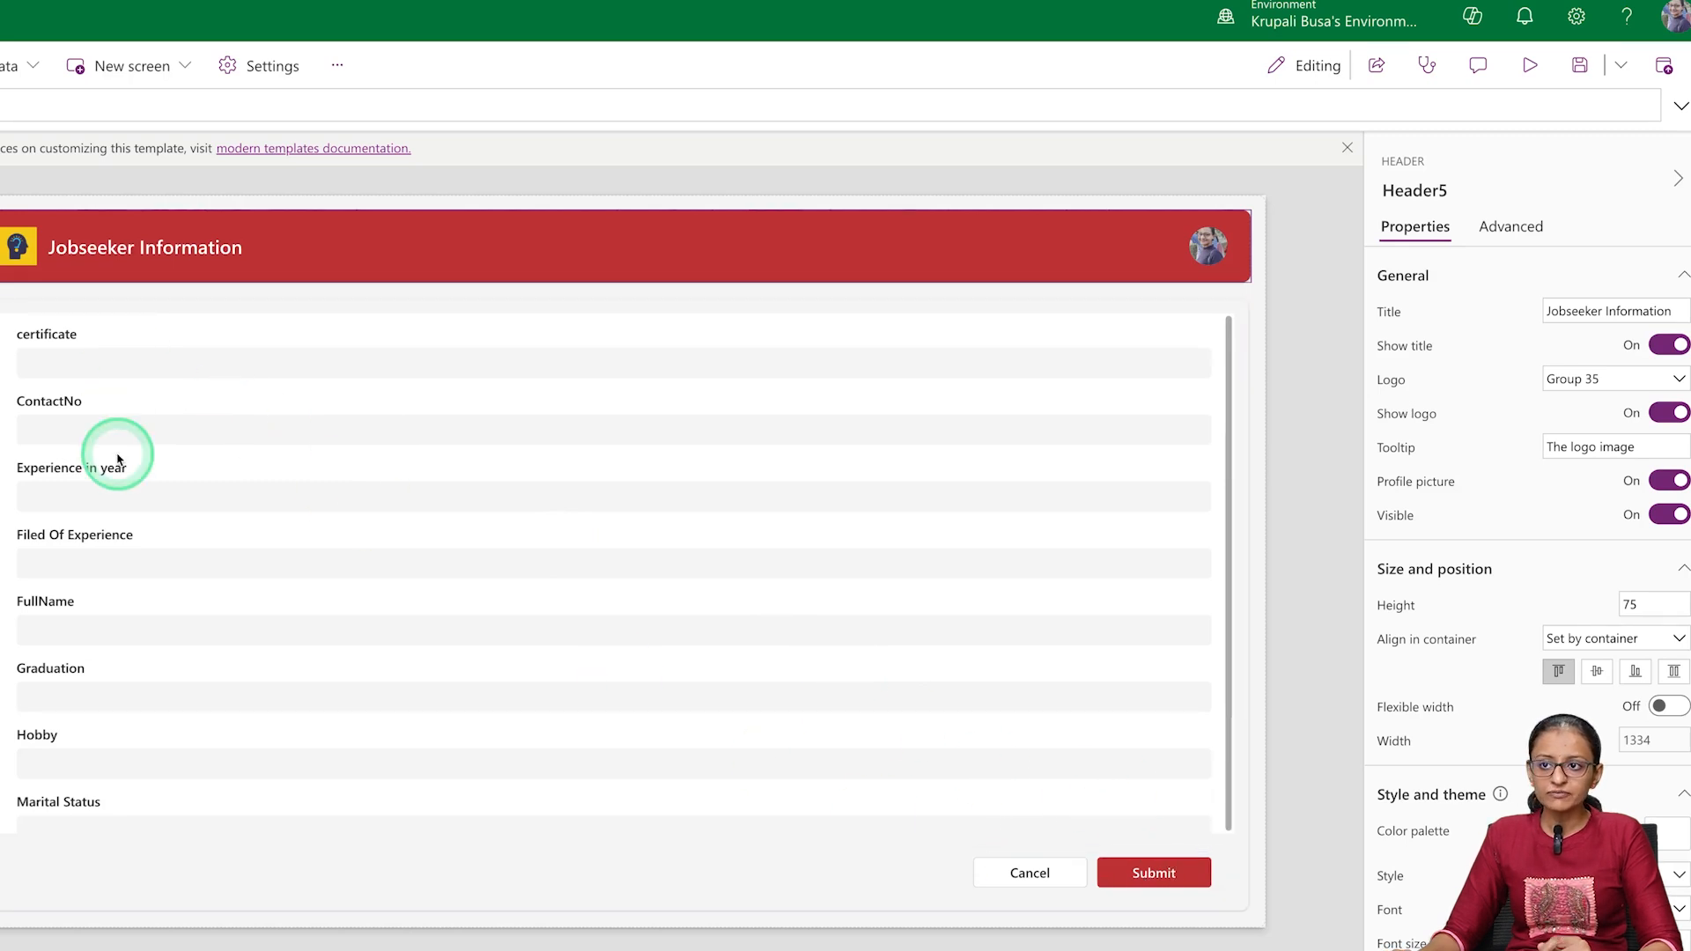
Edit the fields of Form3 and move FullName to the start of the field order
scroll(117, 458, "down", 2)
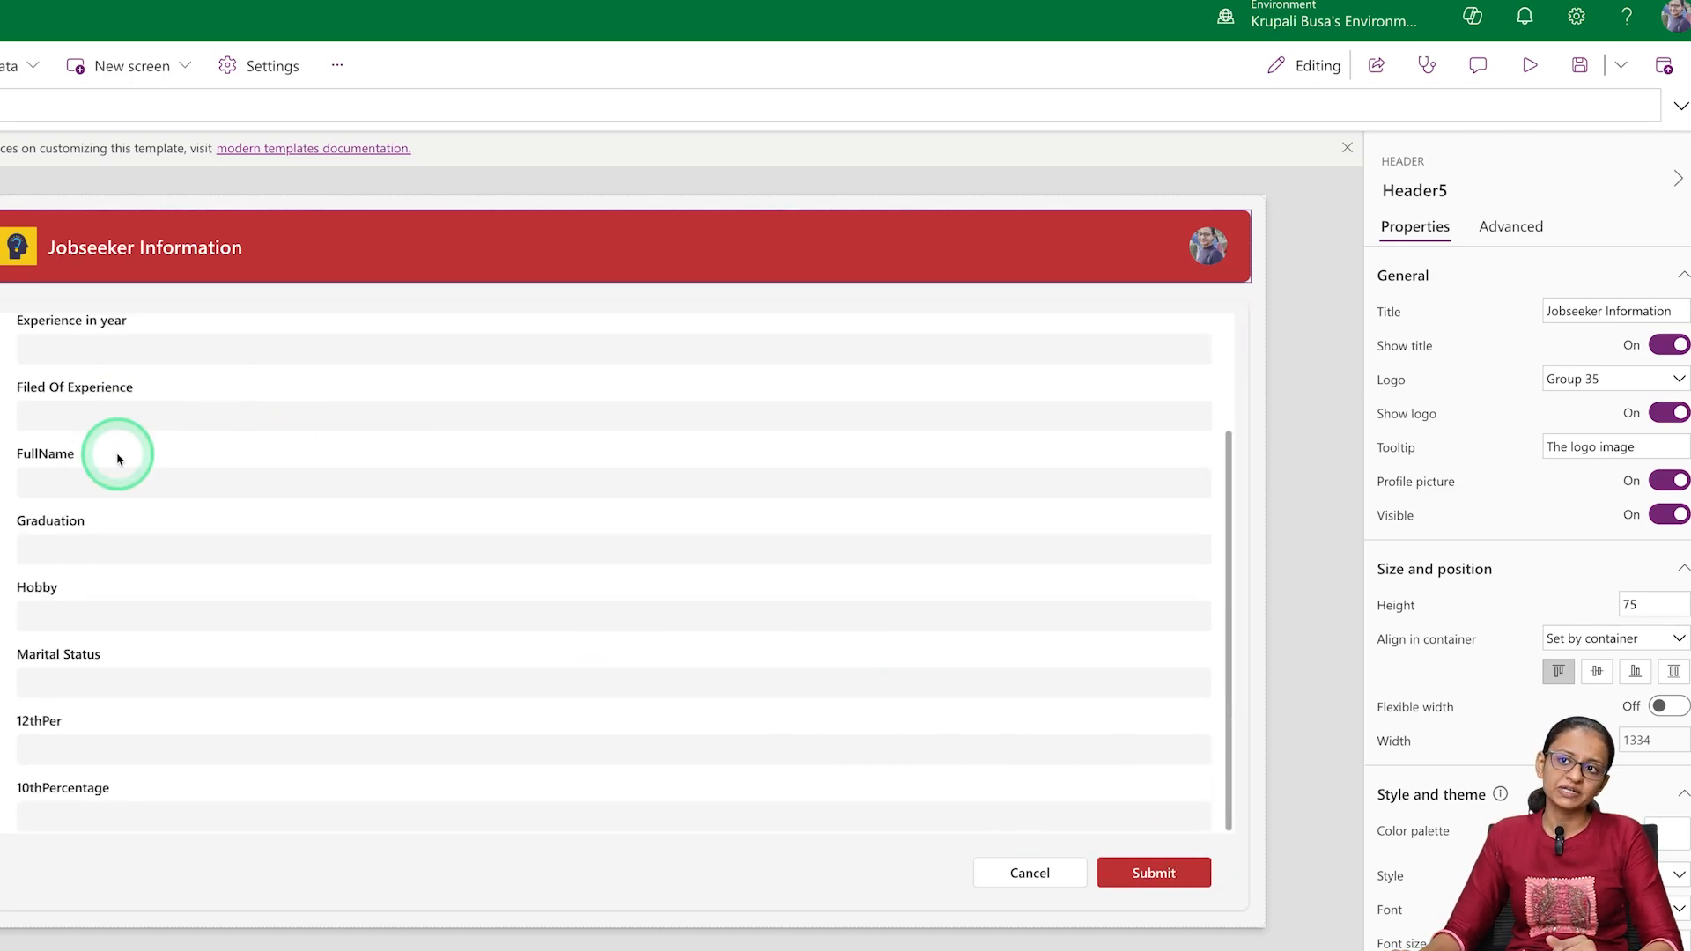
scroll(117, 458, "up", 2)
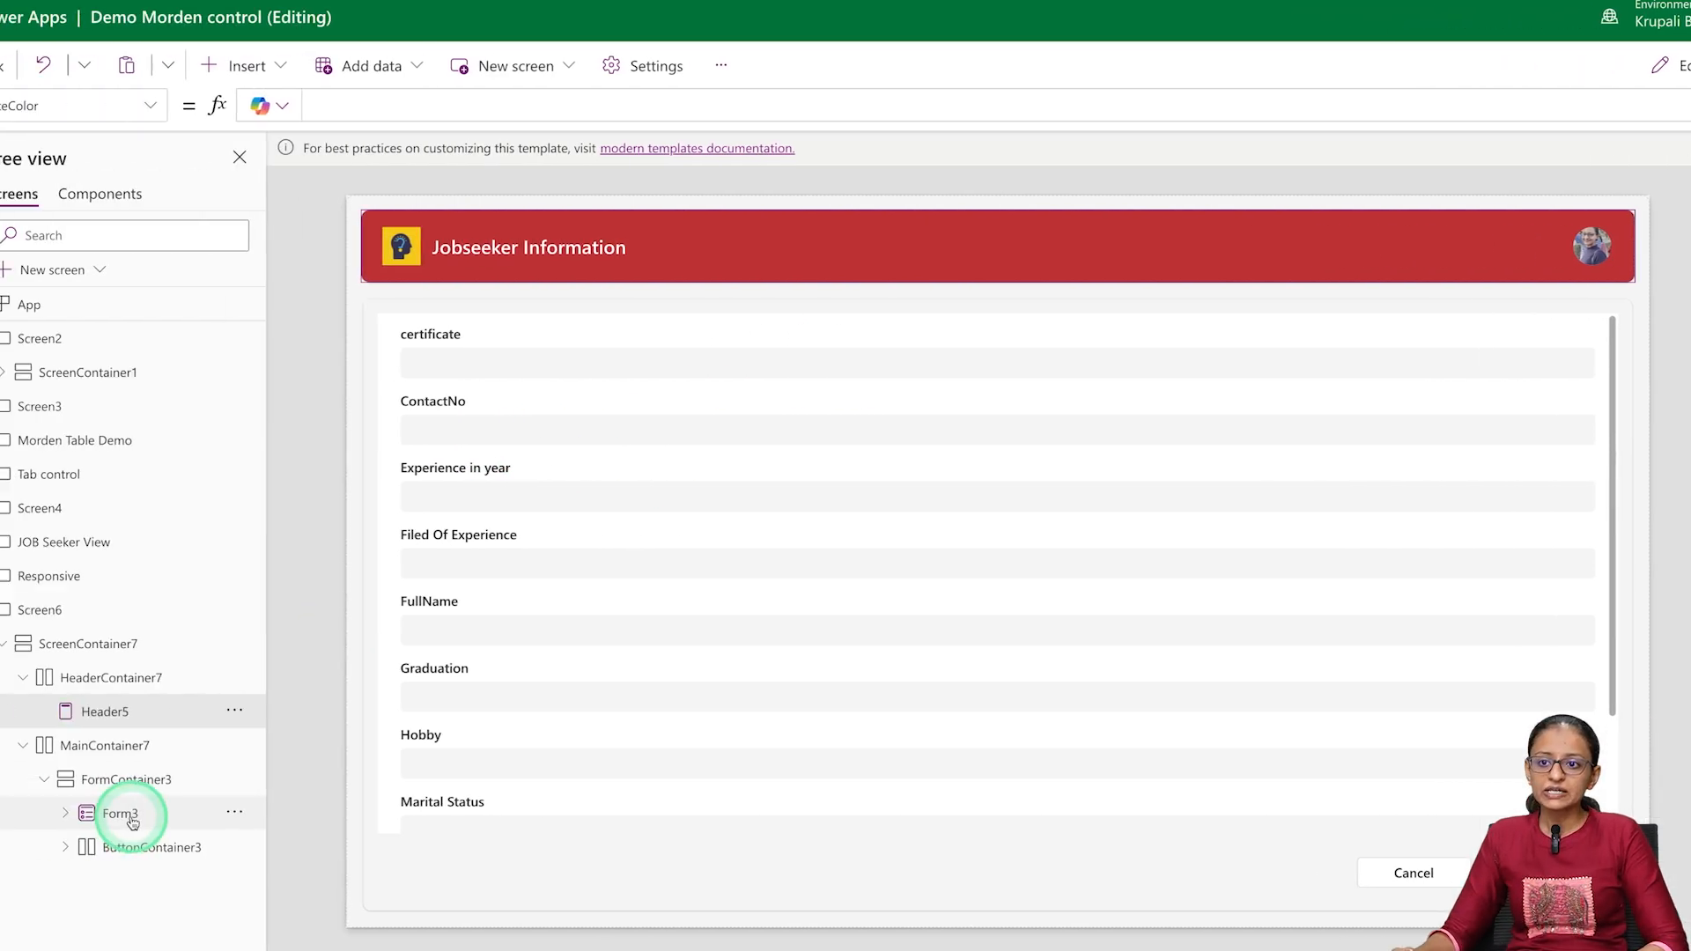
left_click(132, 817)
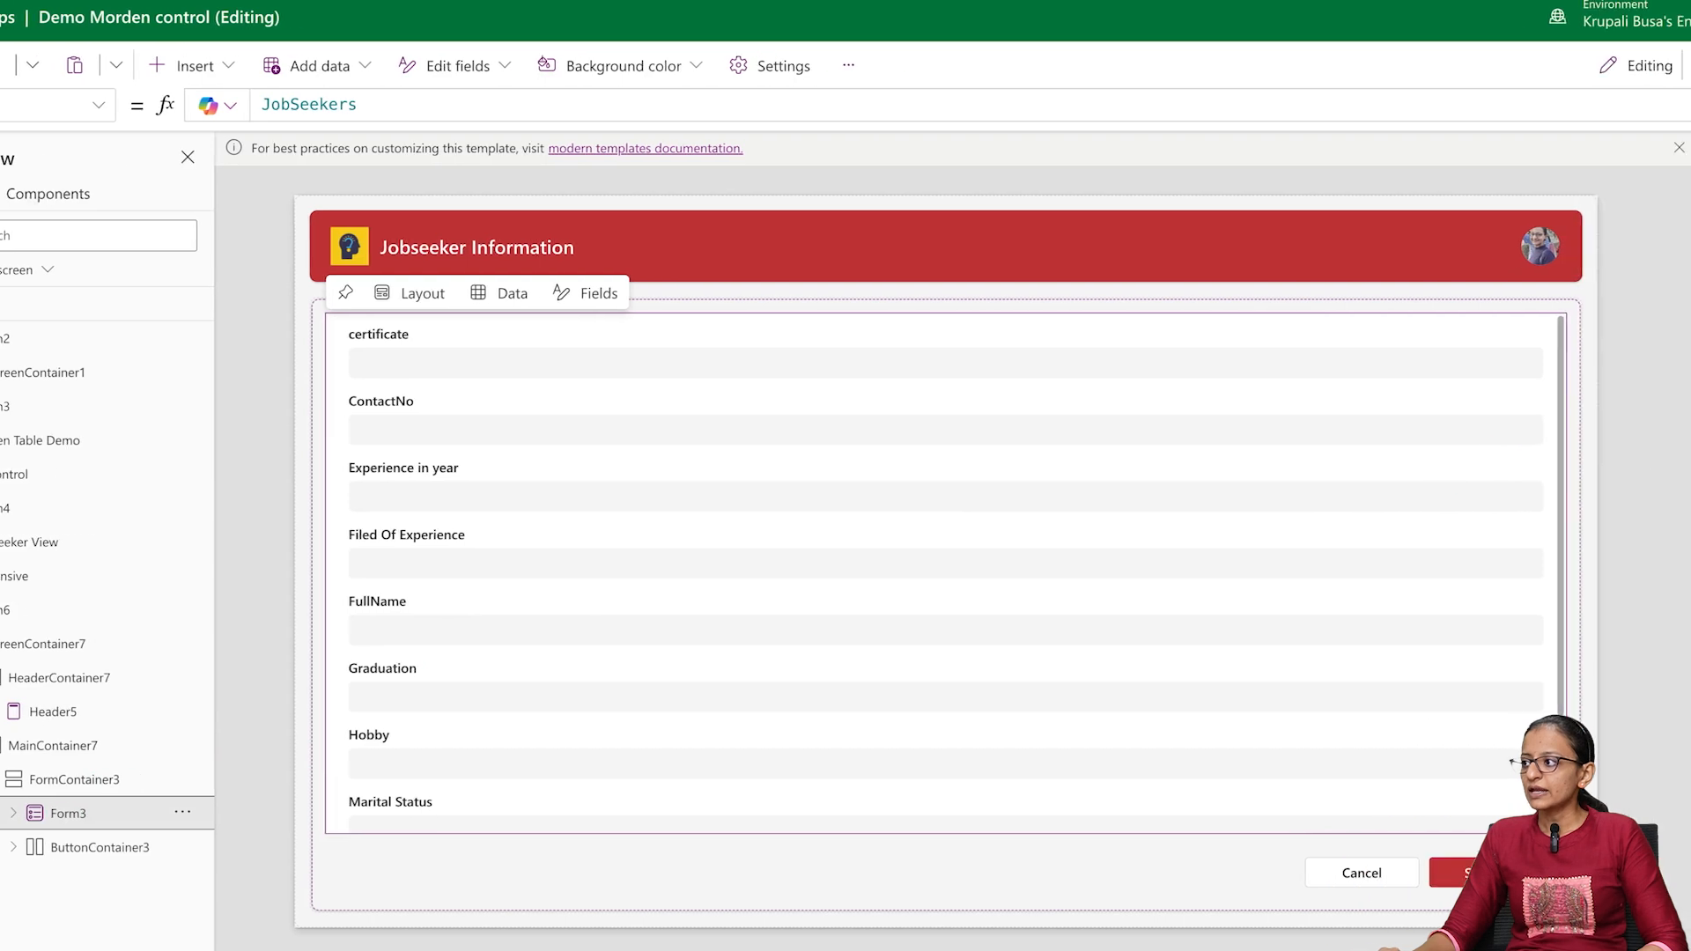
left_click(1658, 346)
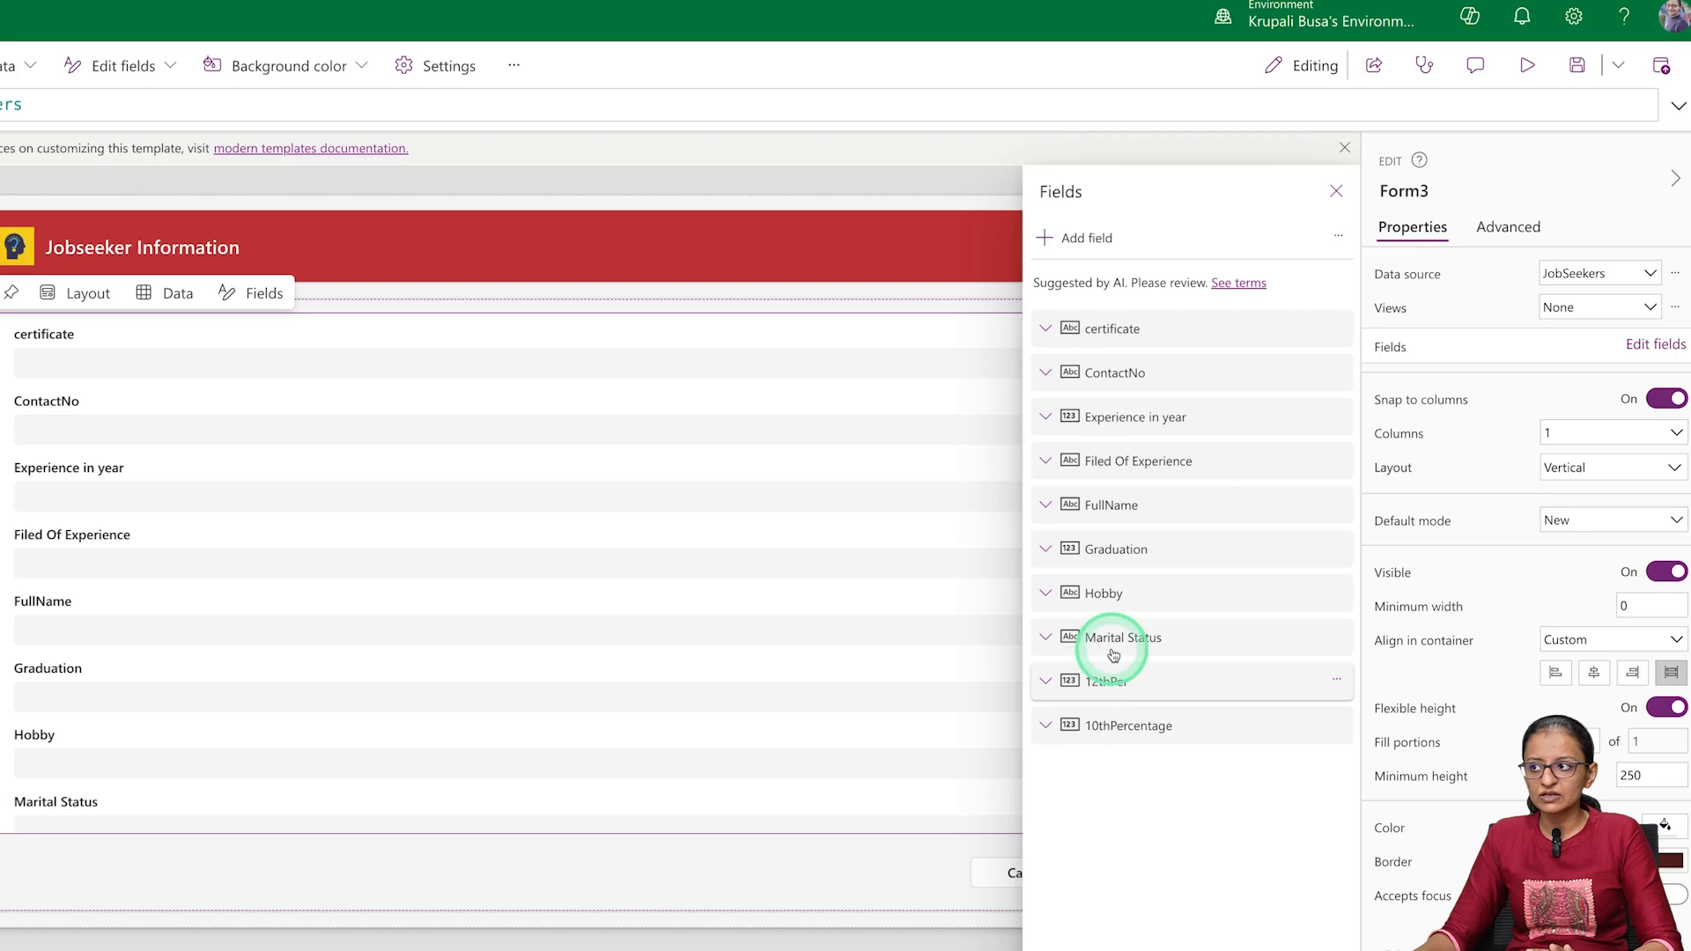
left_click_drag(1118, 505, 1122, 341)
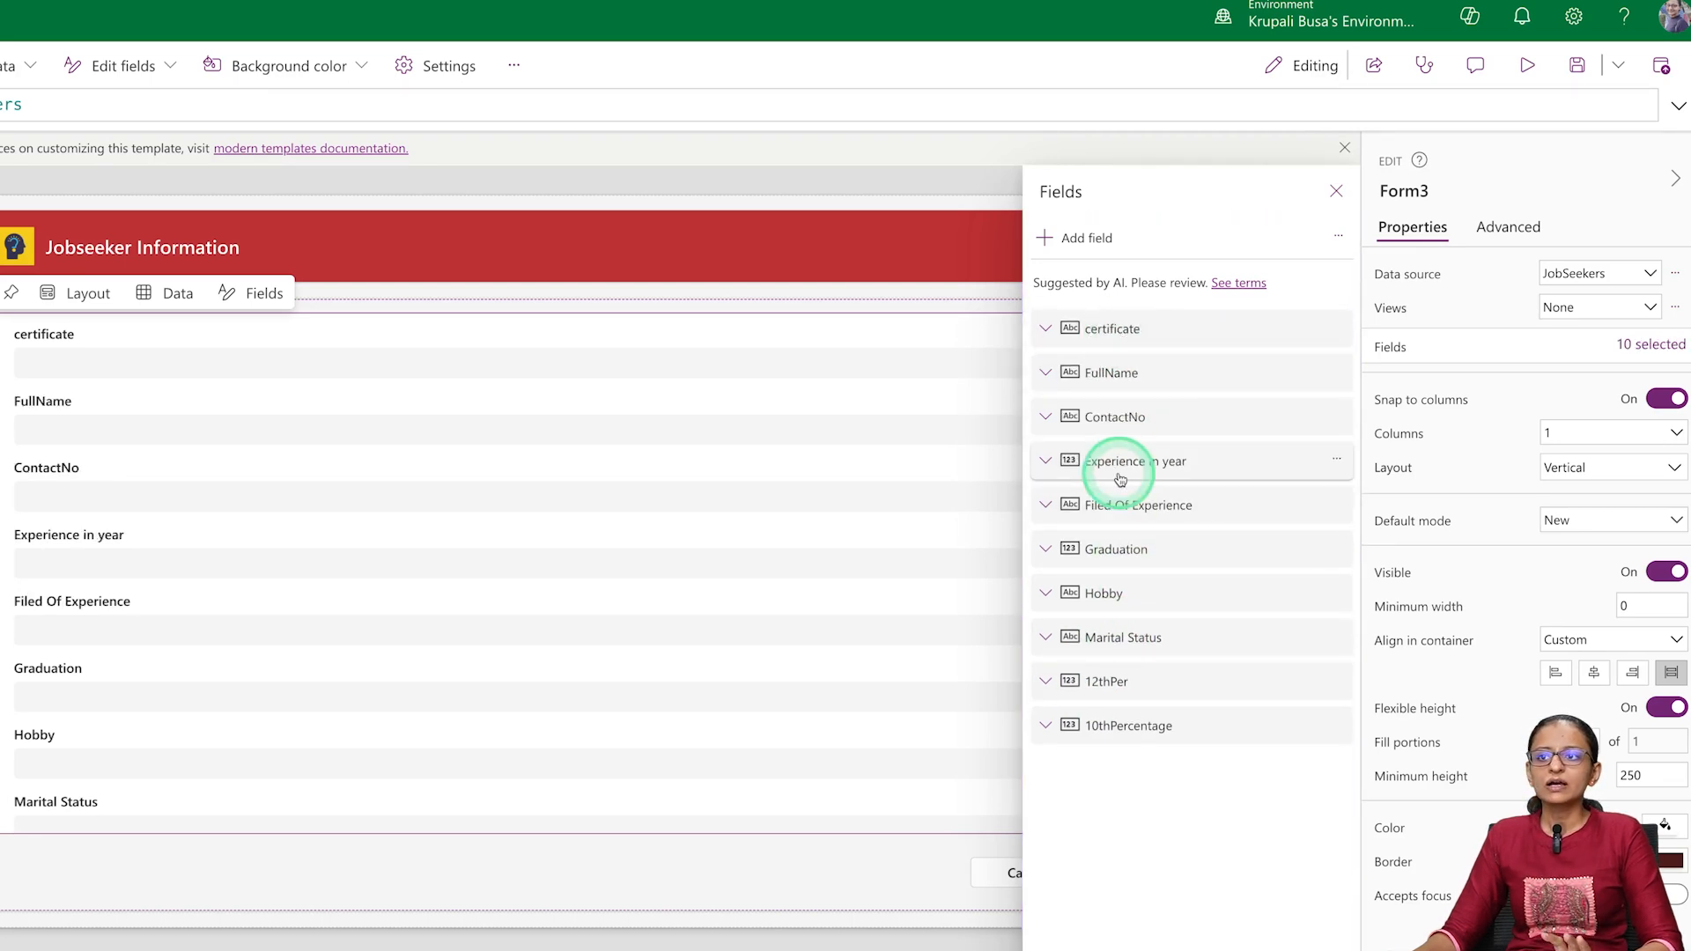
left_click_drag(1106, 374, 1106, 290)
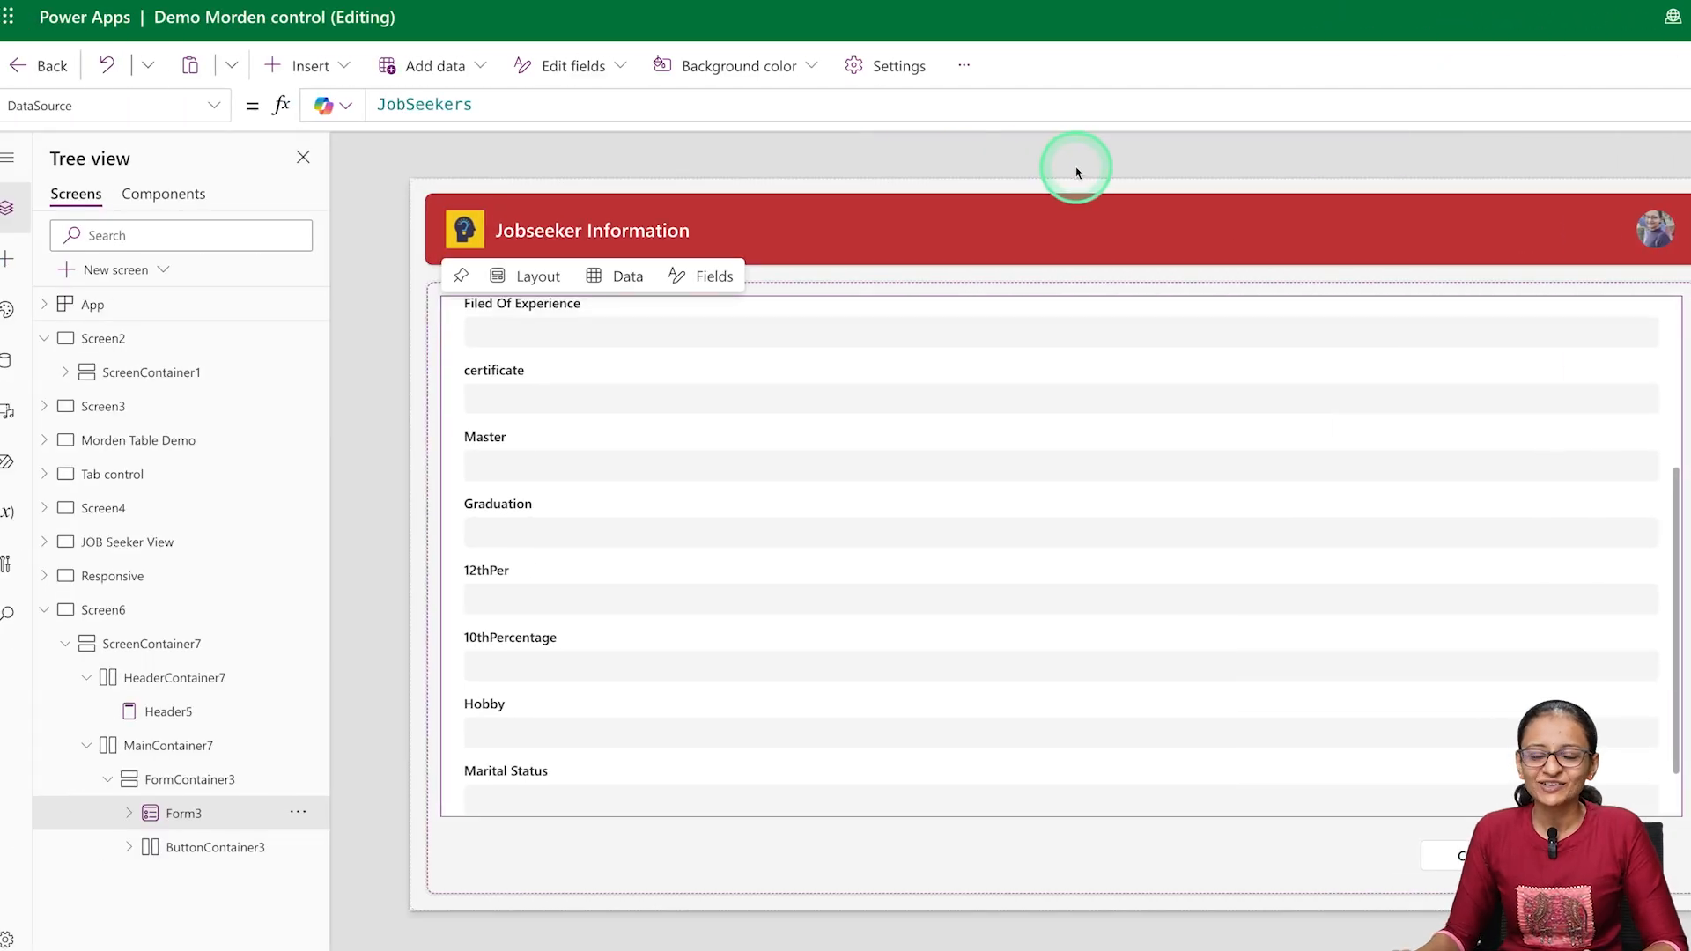
Arrange the fields of Form3 in 2 columns
scroll(914, 460, "up", 3)
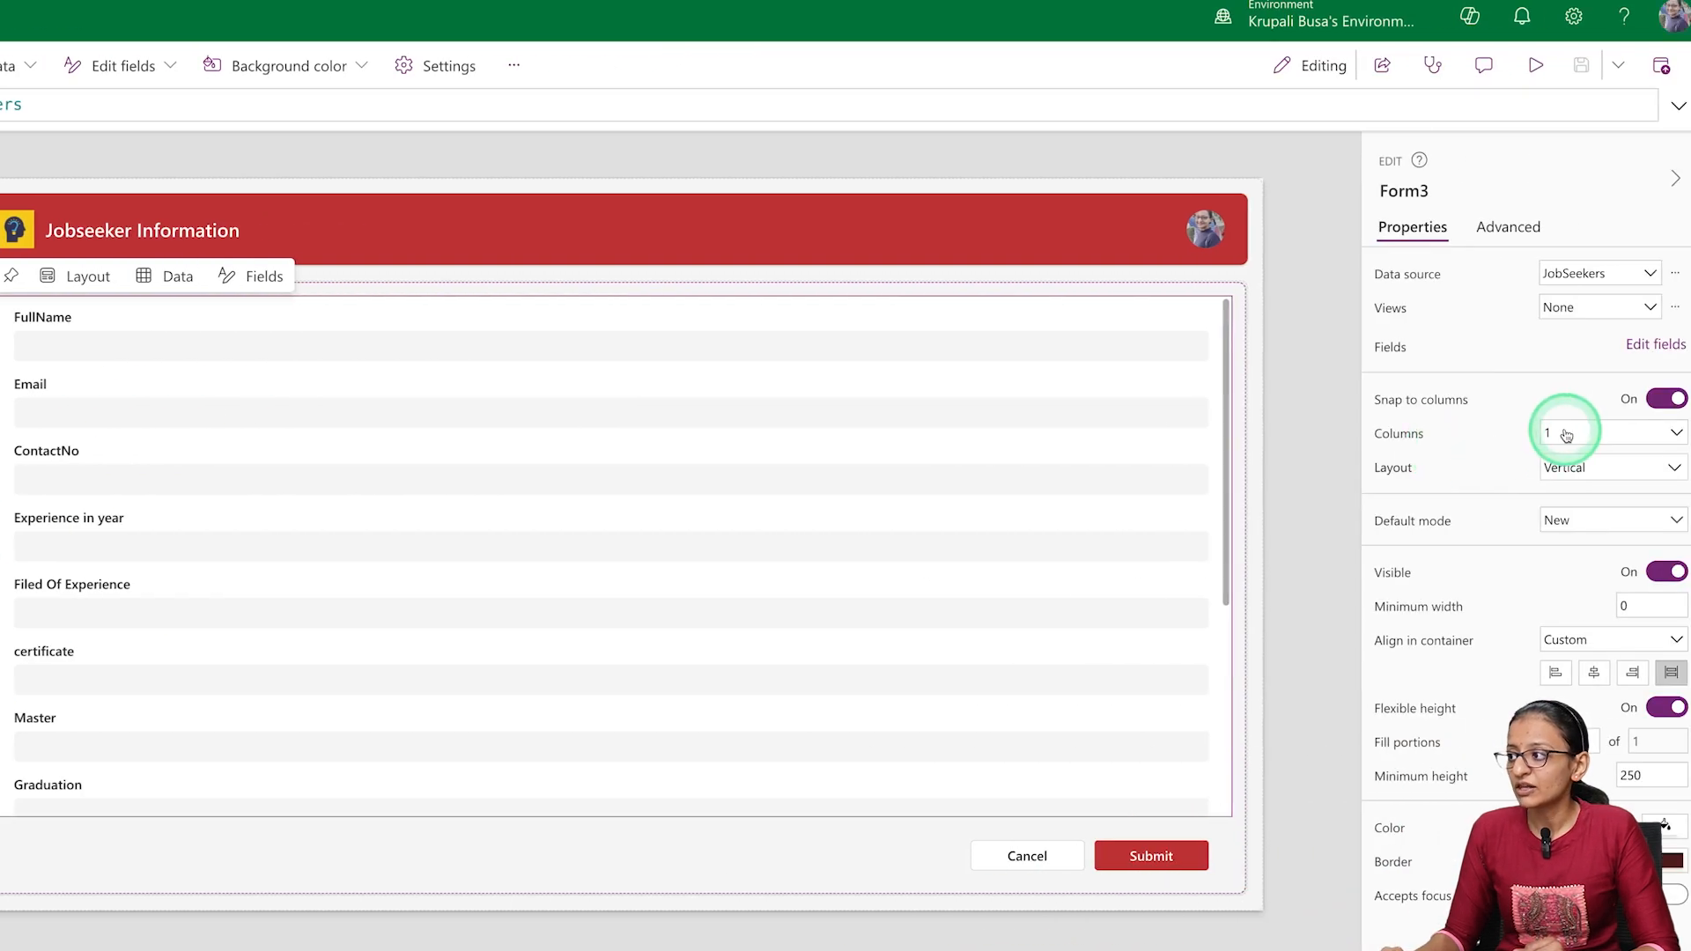
left_click(1566, 435)
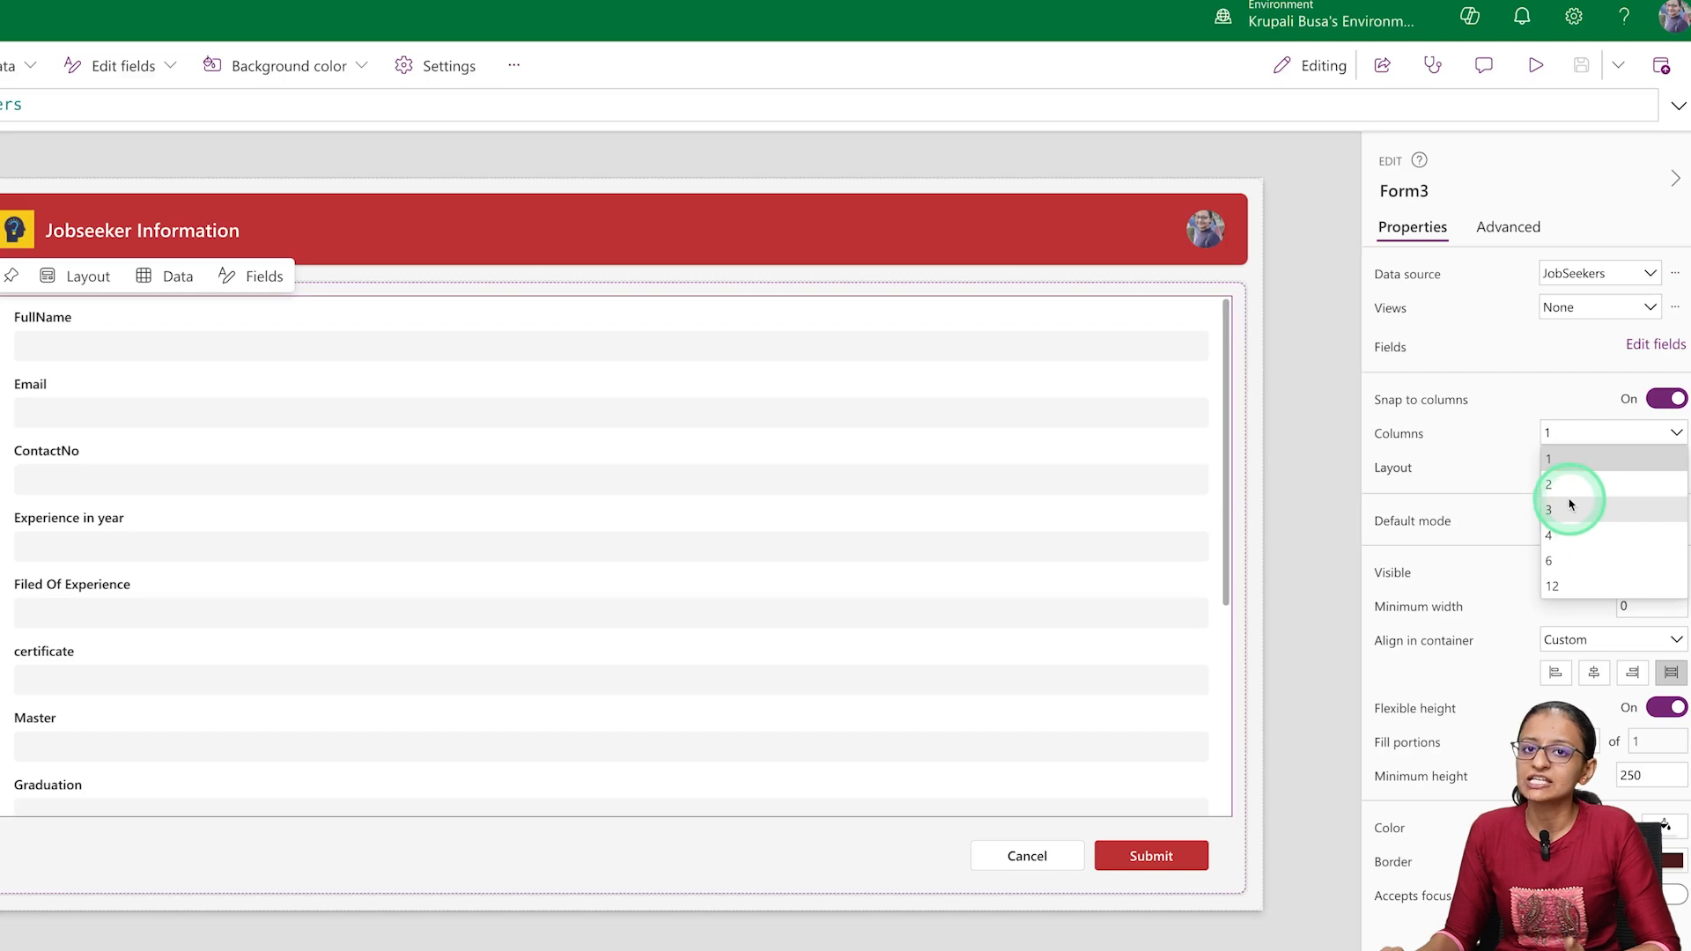
left_click(1565, 485)
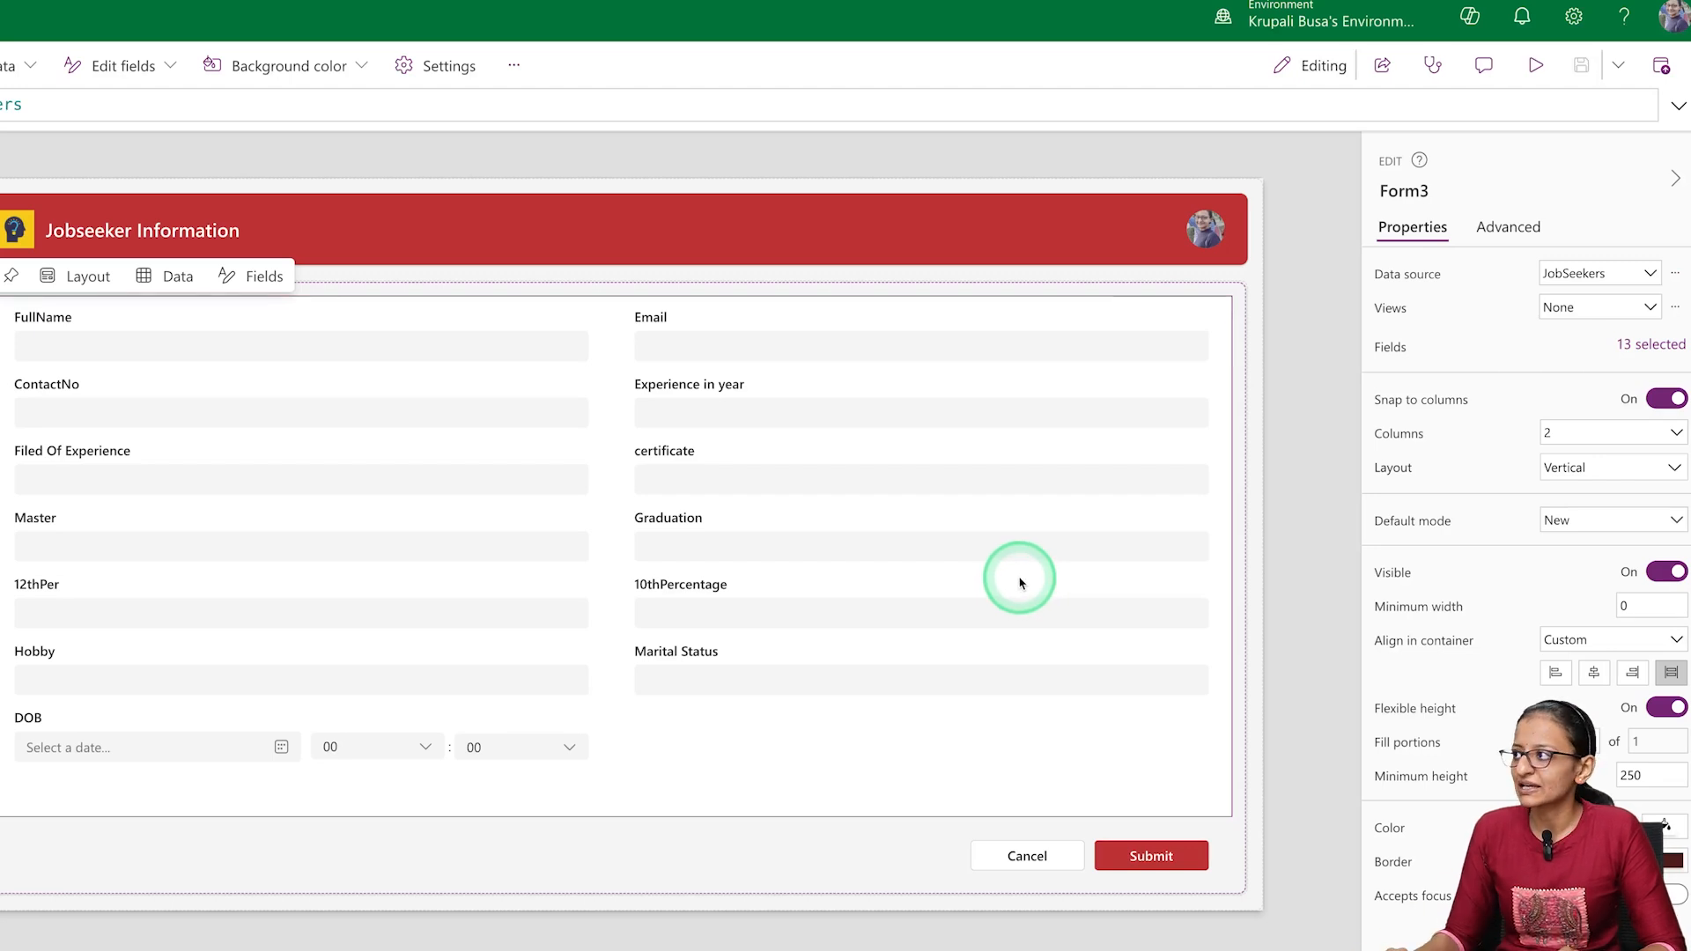
Preview the two-column form on a phone in landscape and look through all its fields
left_click(1532, 68)
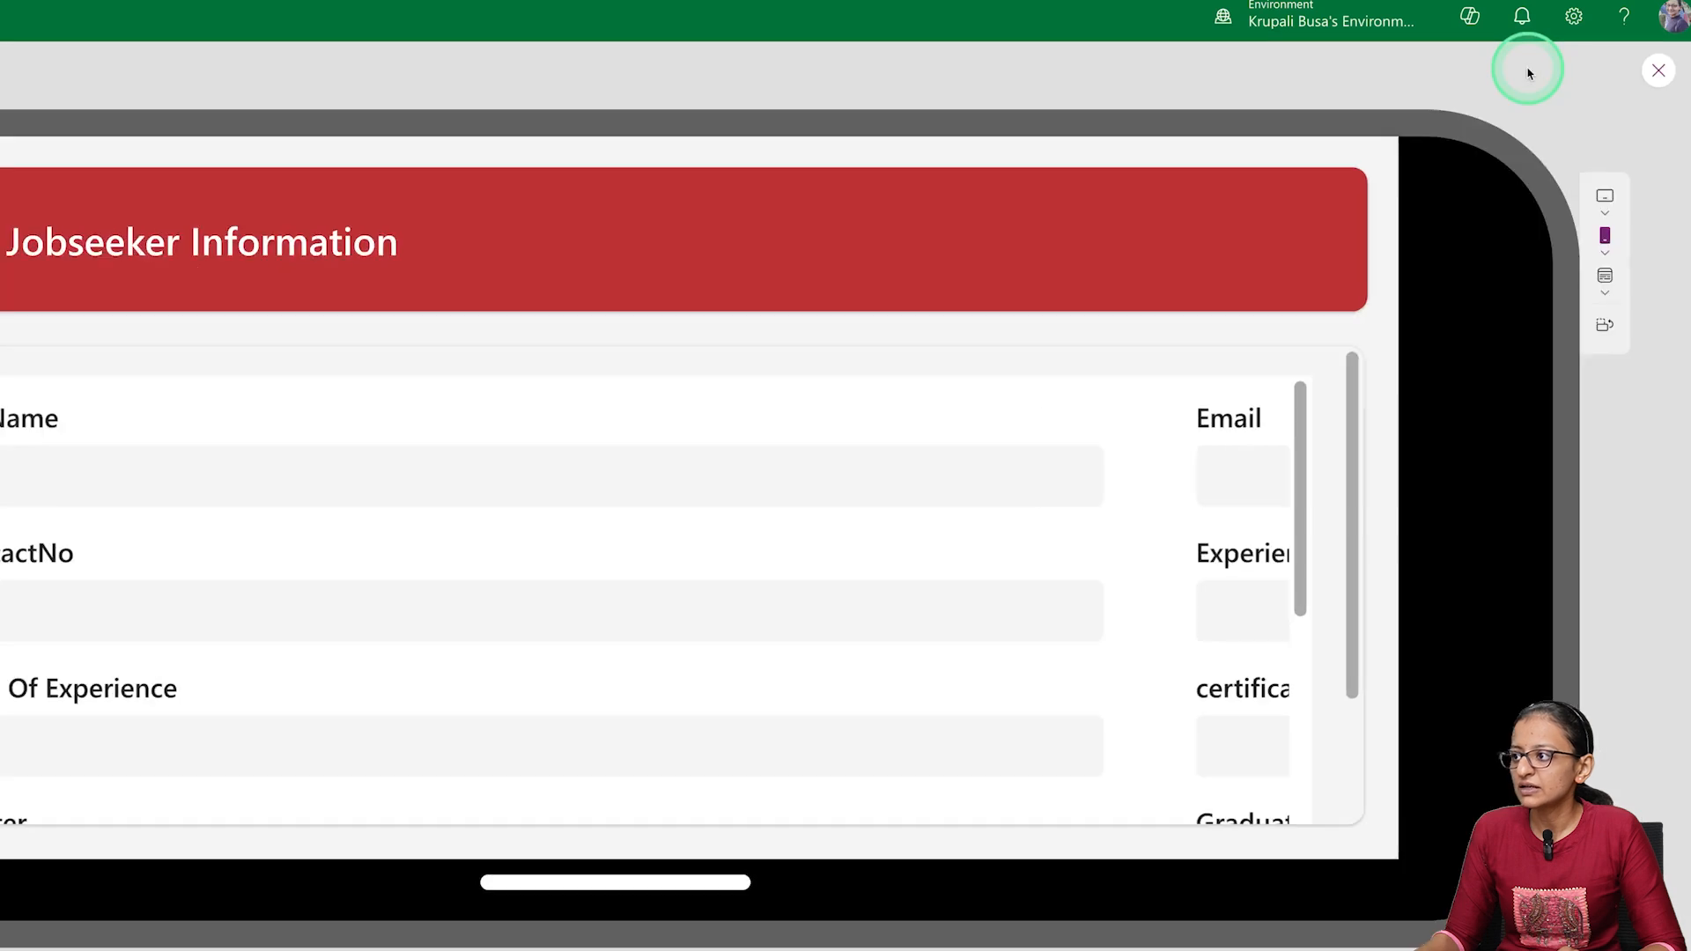
scroll(862, 519, "down", 10)
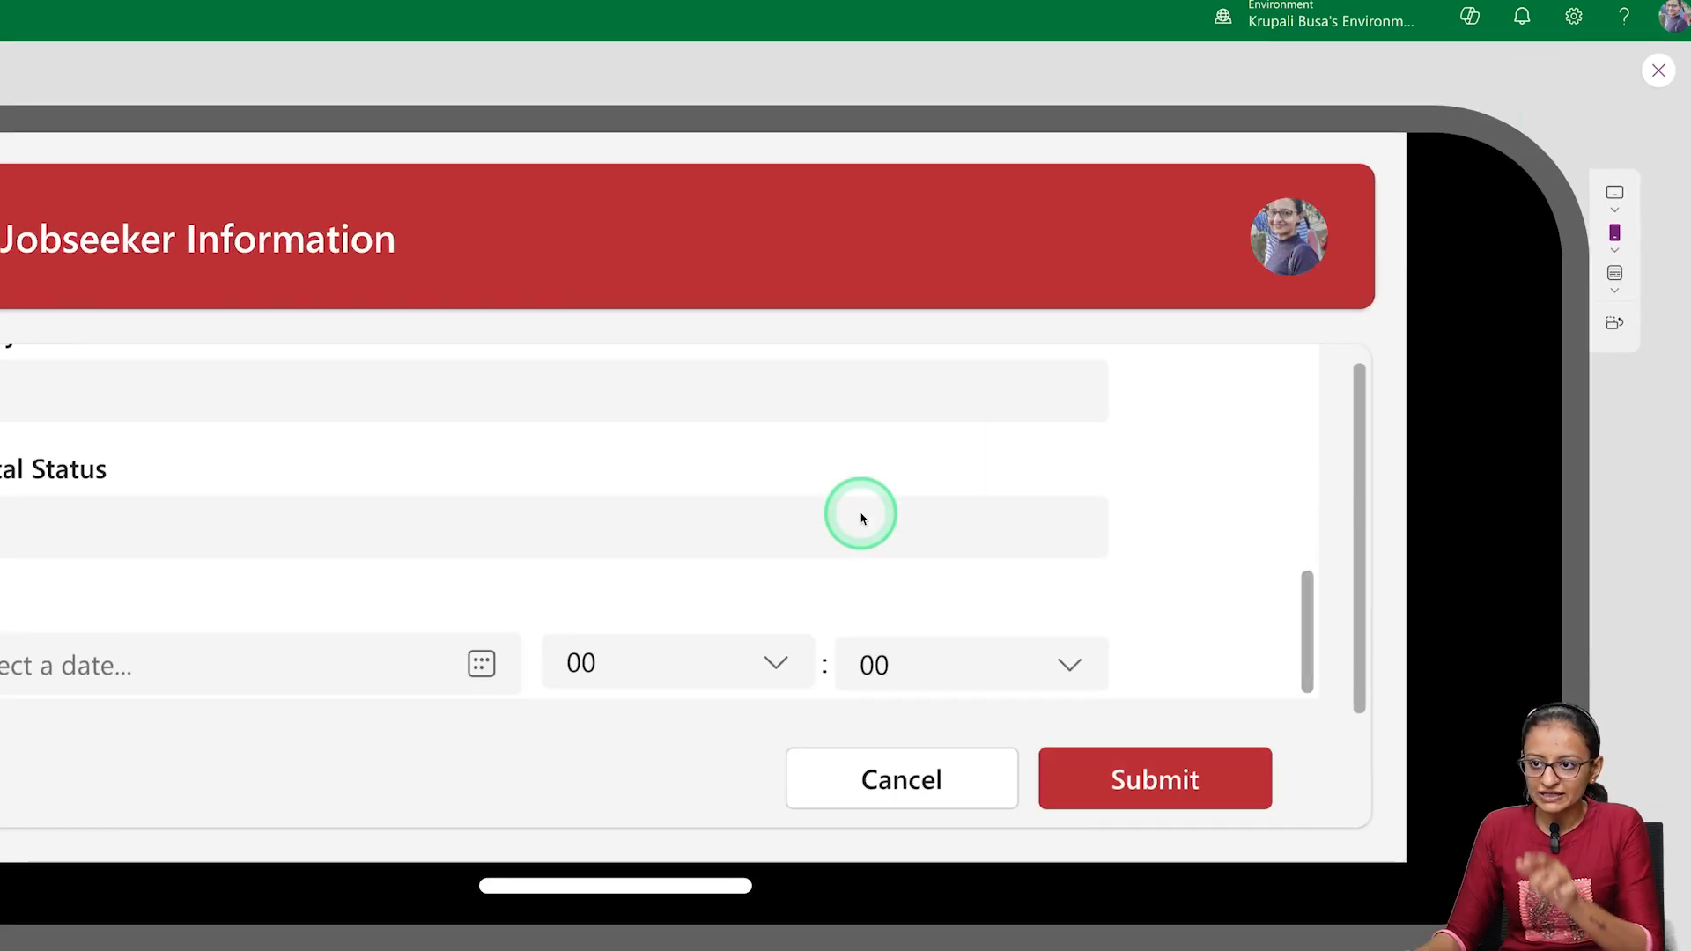
scroll(861, 514, "up", 5)
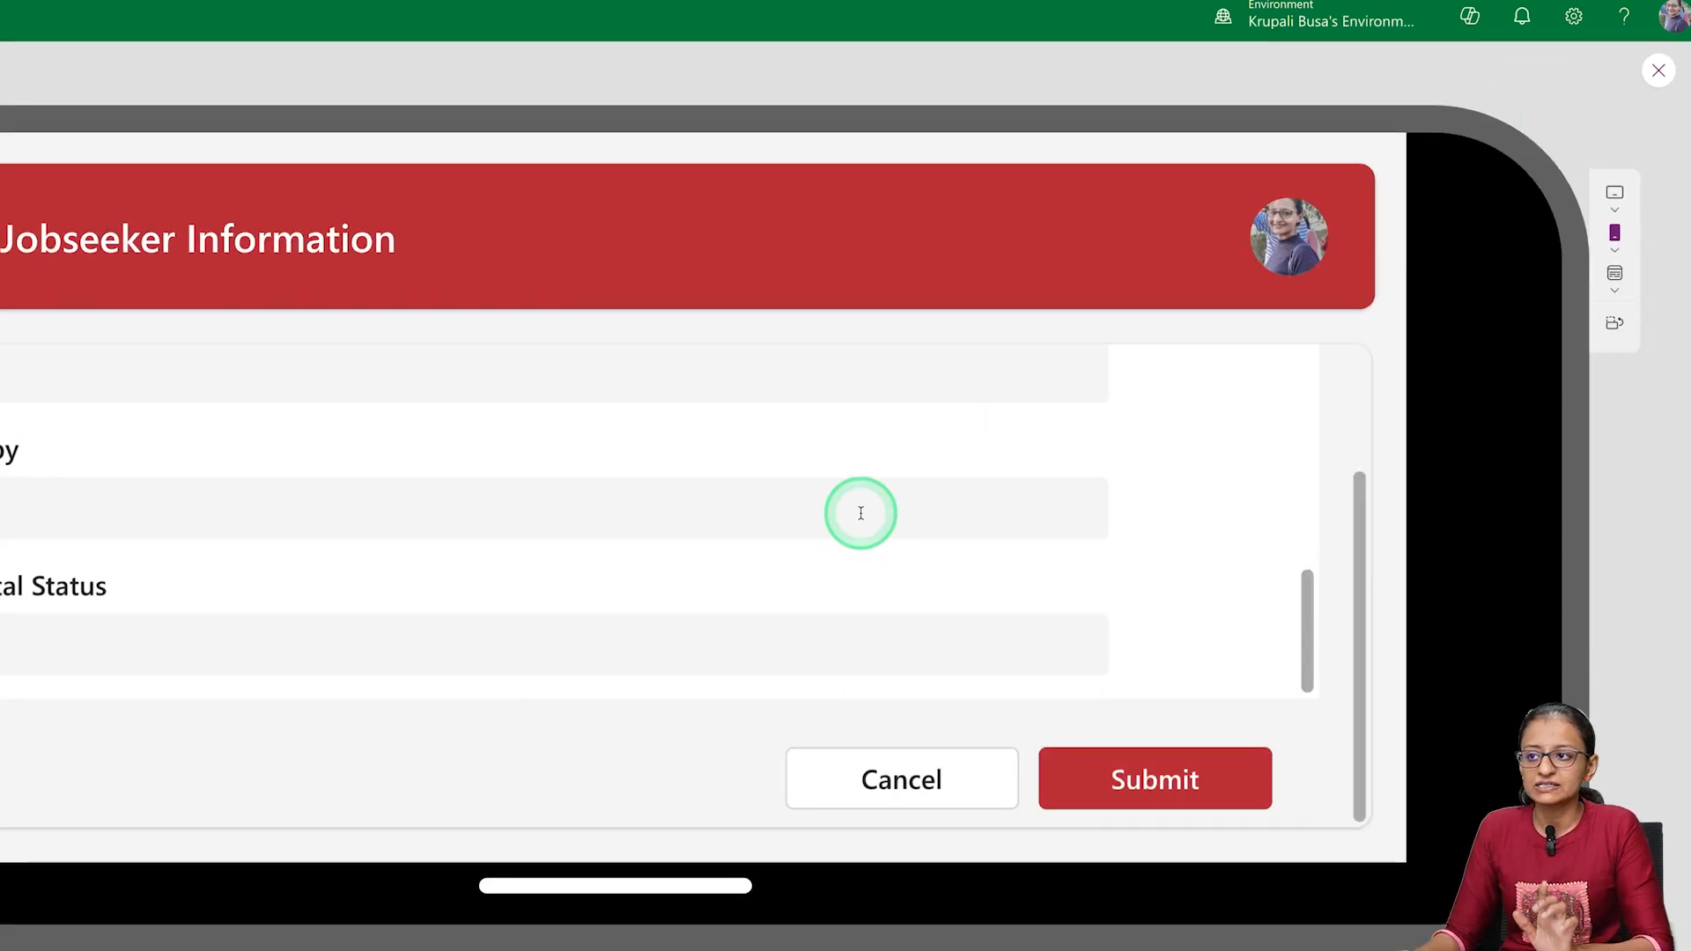
scroll(862, 518, "up", 3)
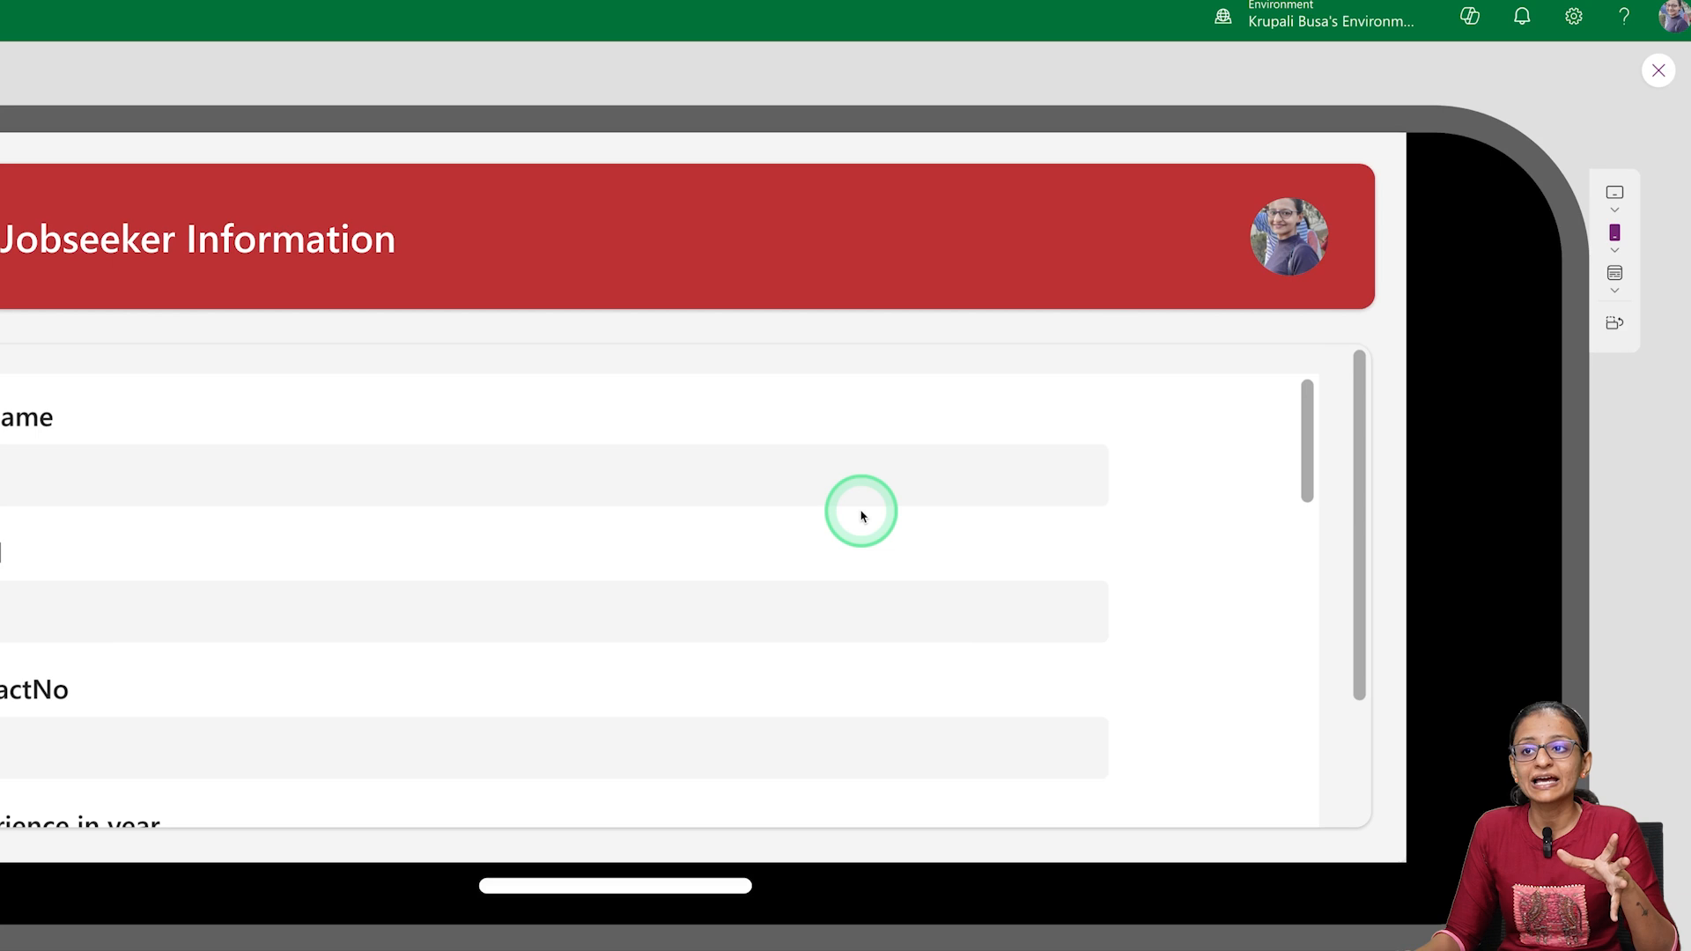
Preview the form on the Apple iPad mini, look through its fields, and exit the preview
left_click(1614, 193)
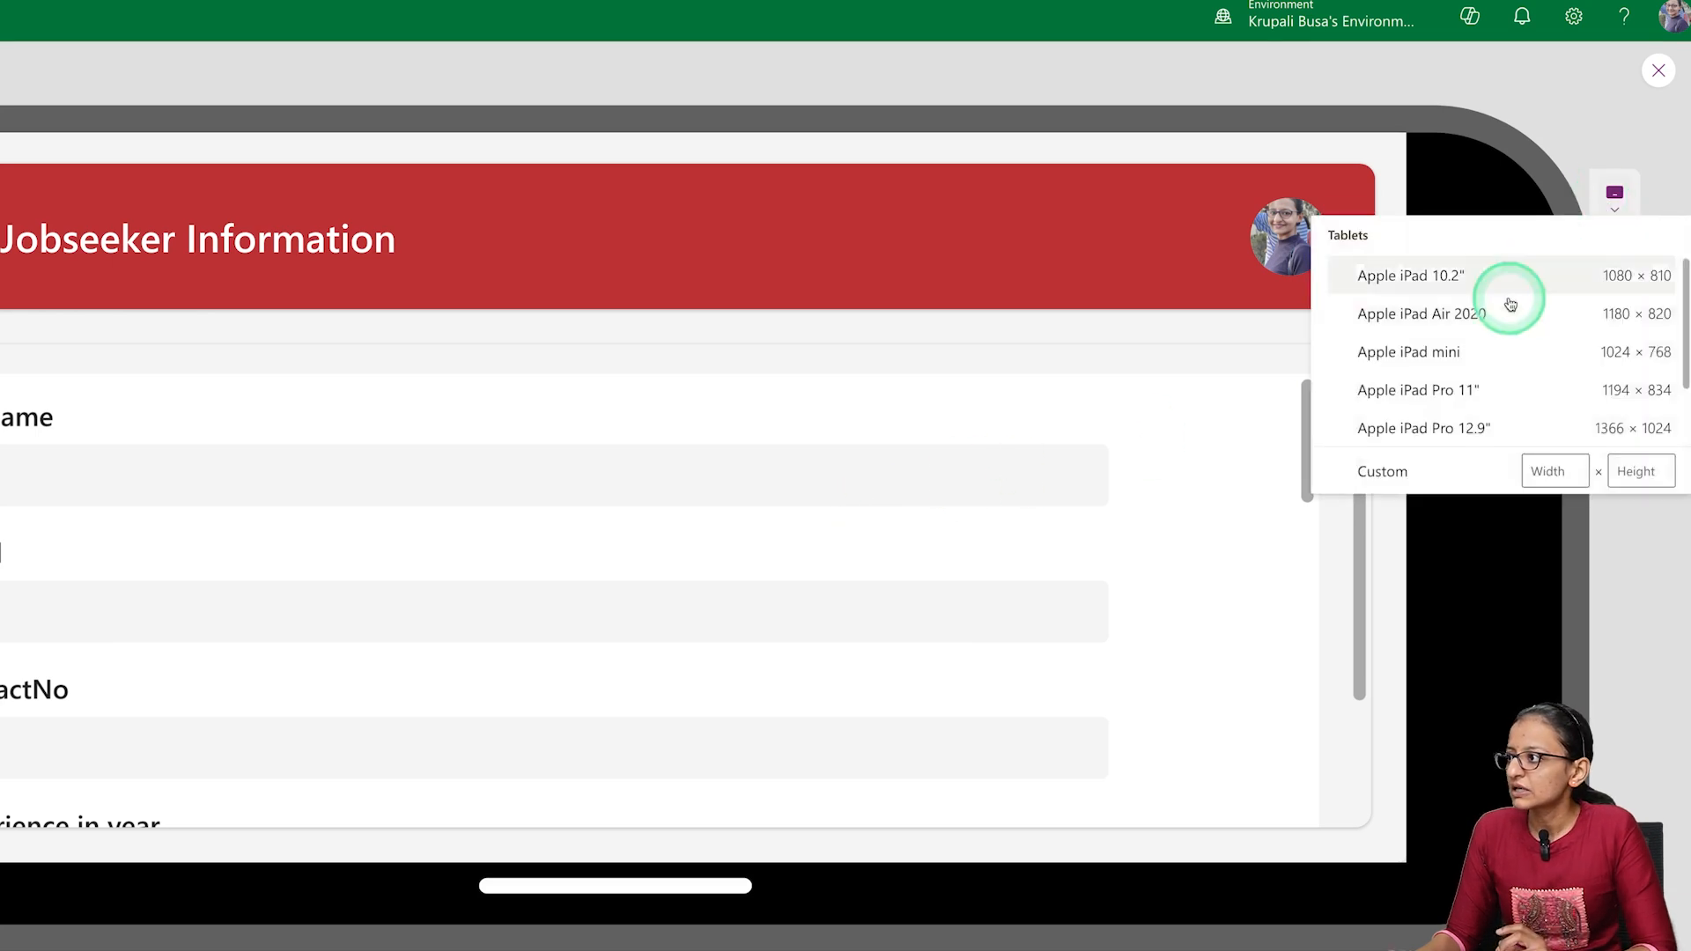
left_click(1426, 352)
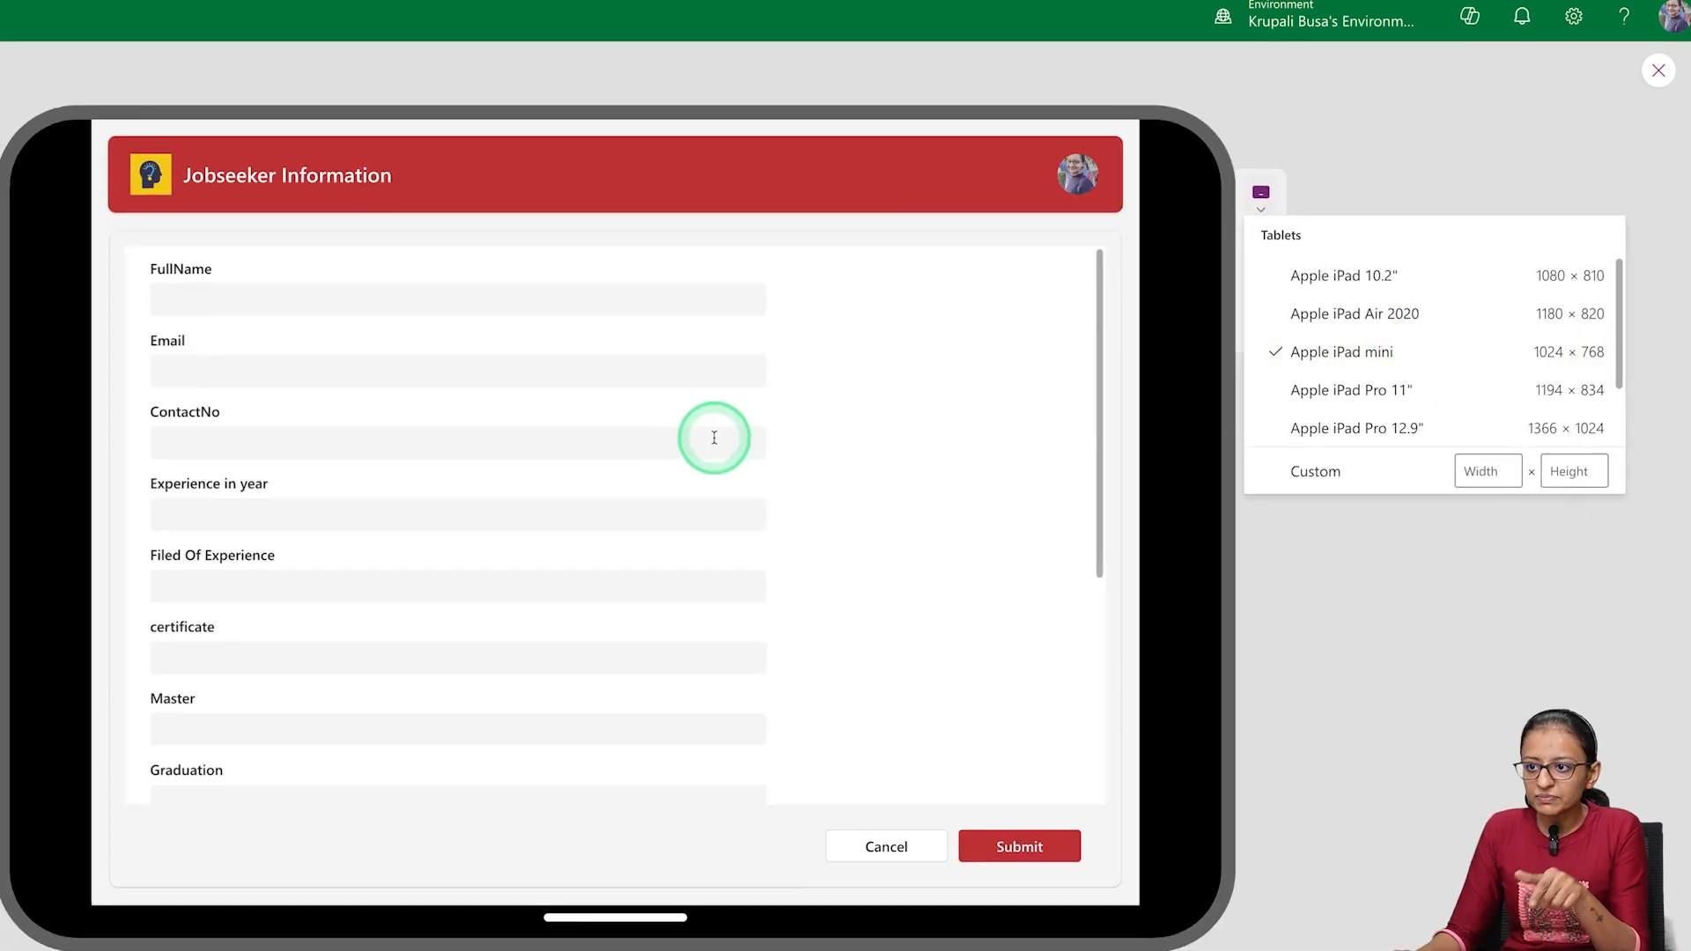
scroll(745, 496, "down", 5)
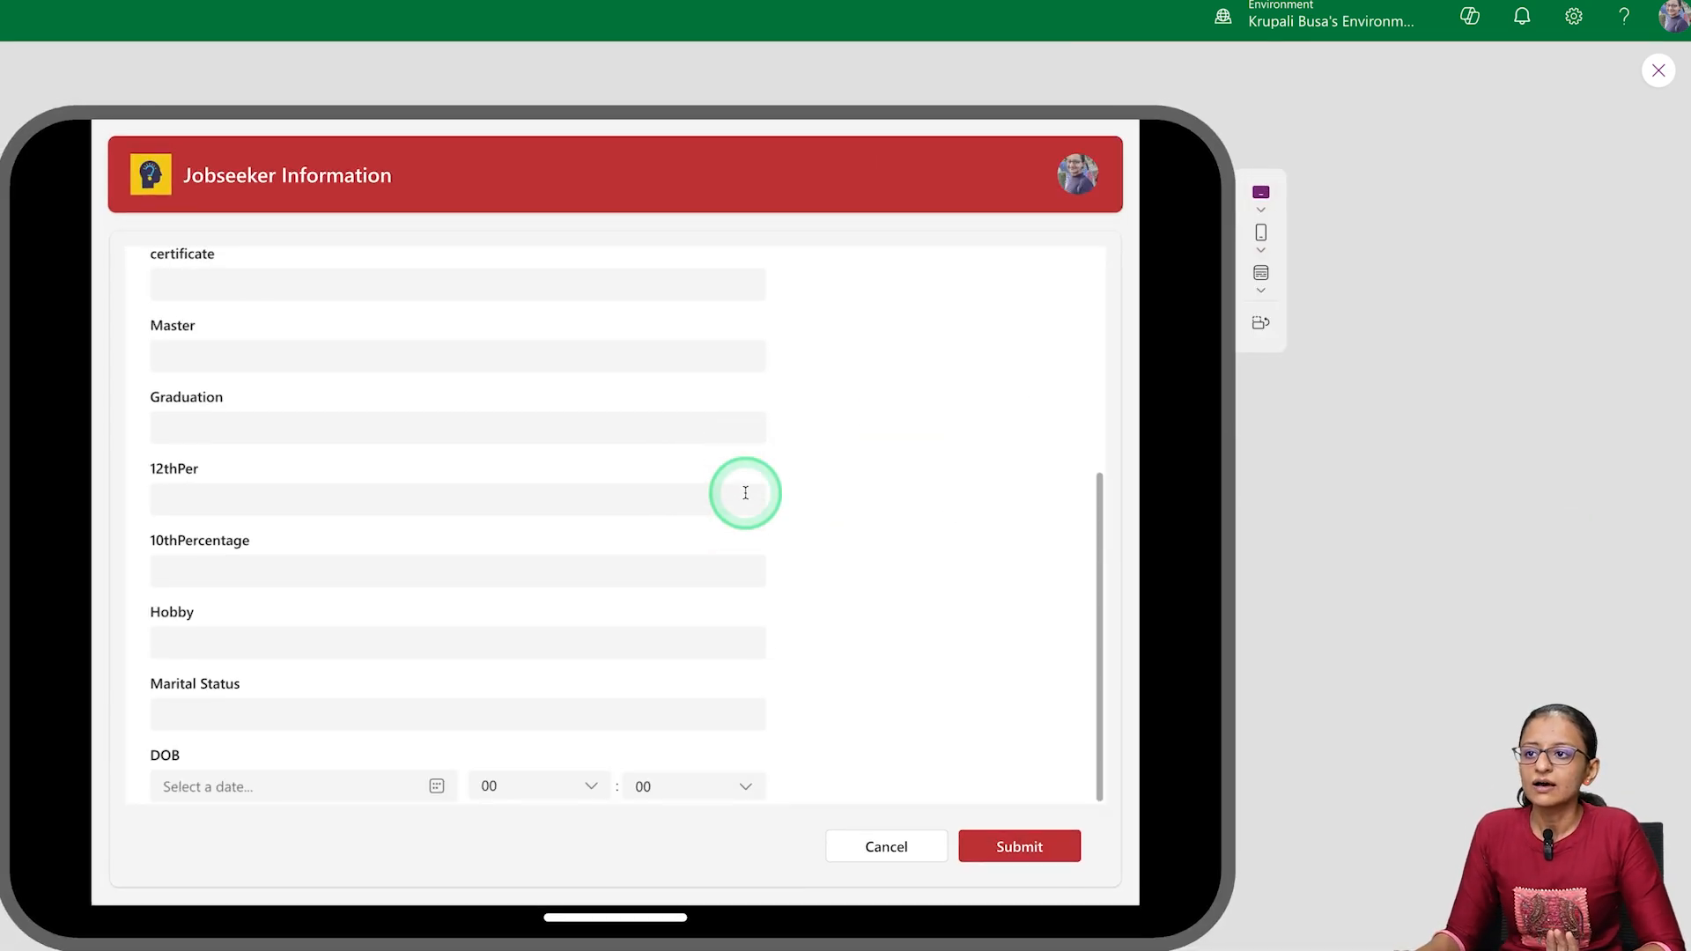
scroll(604, 452, "up", 5)
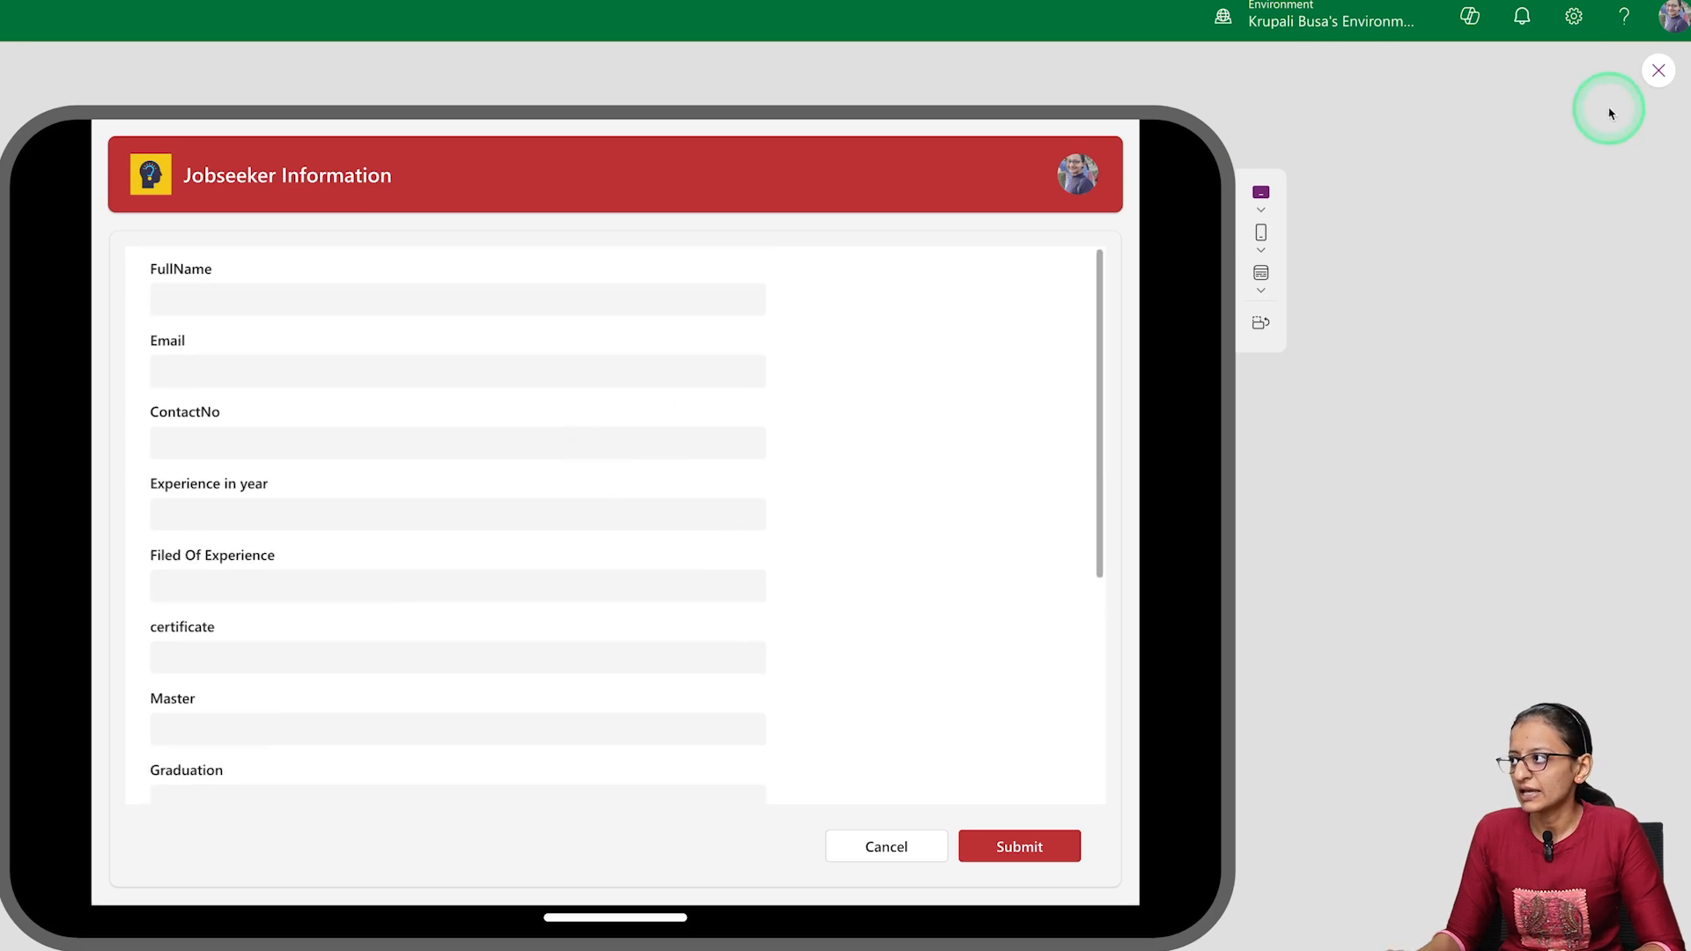
left_click(1656, 71)
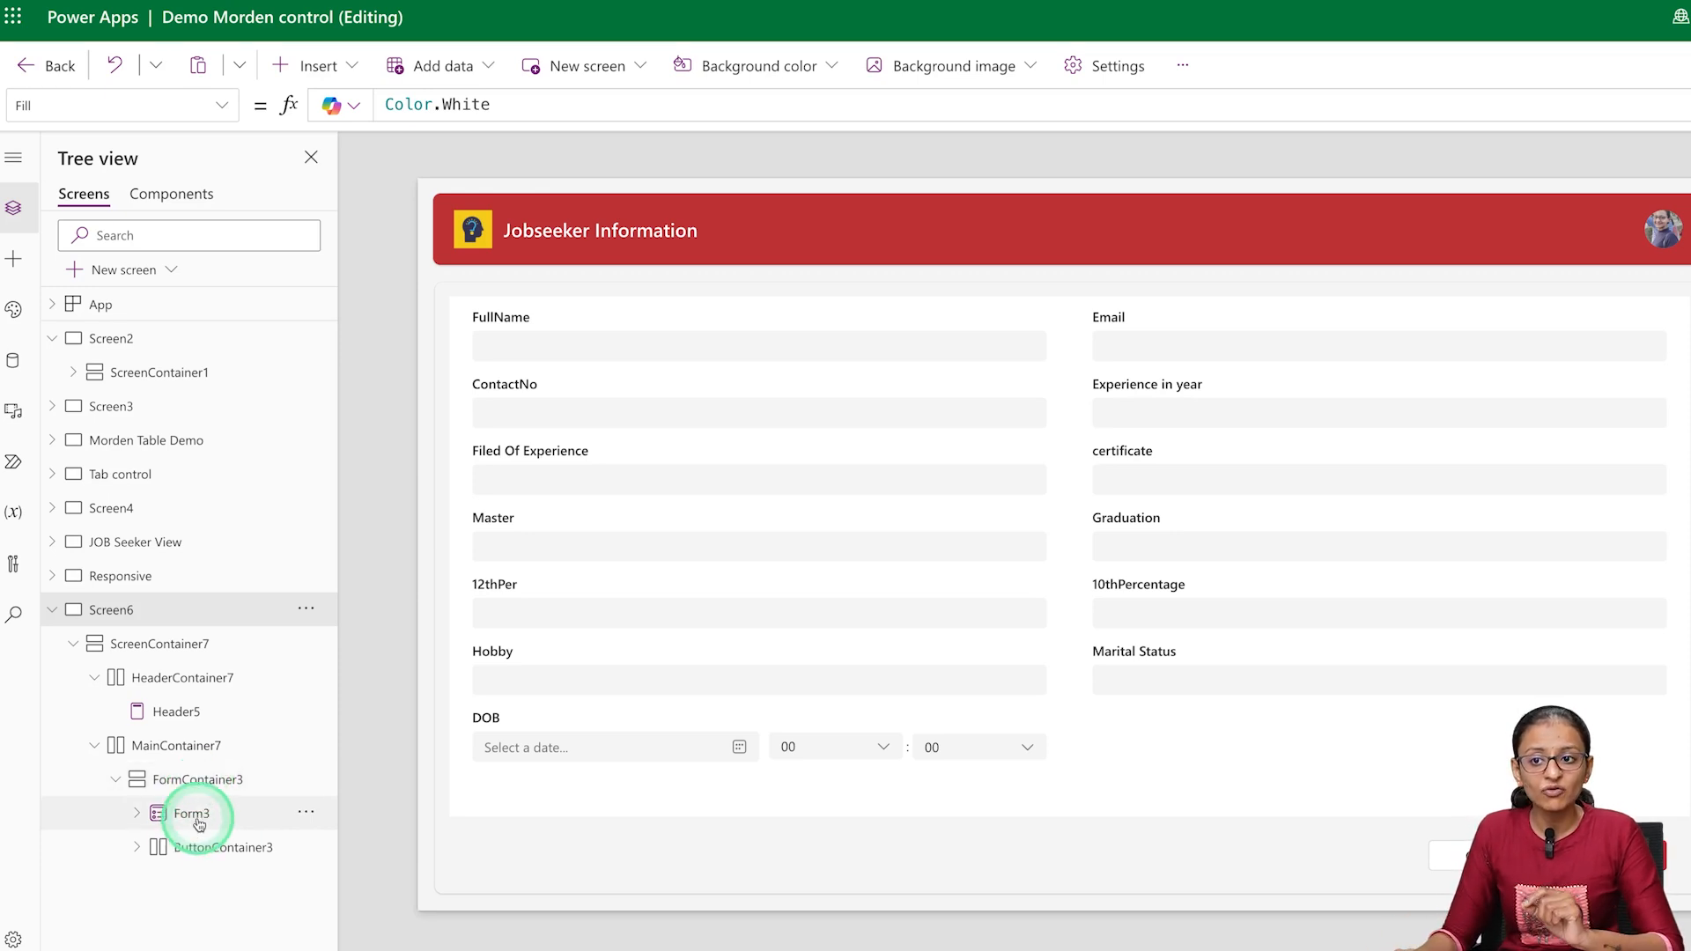
Replace the fixed Width value of FormContainer3 with the opening of a Switch formula
left_click(206, 780)
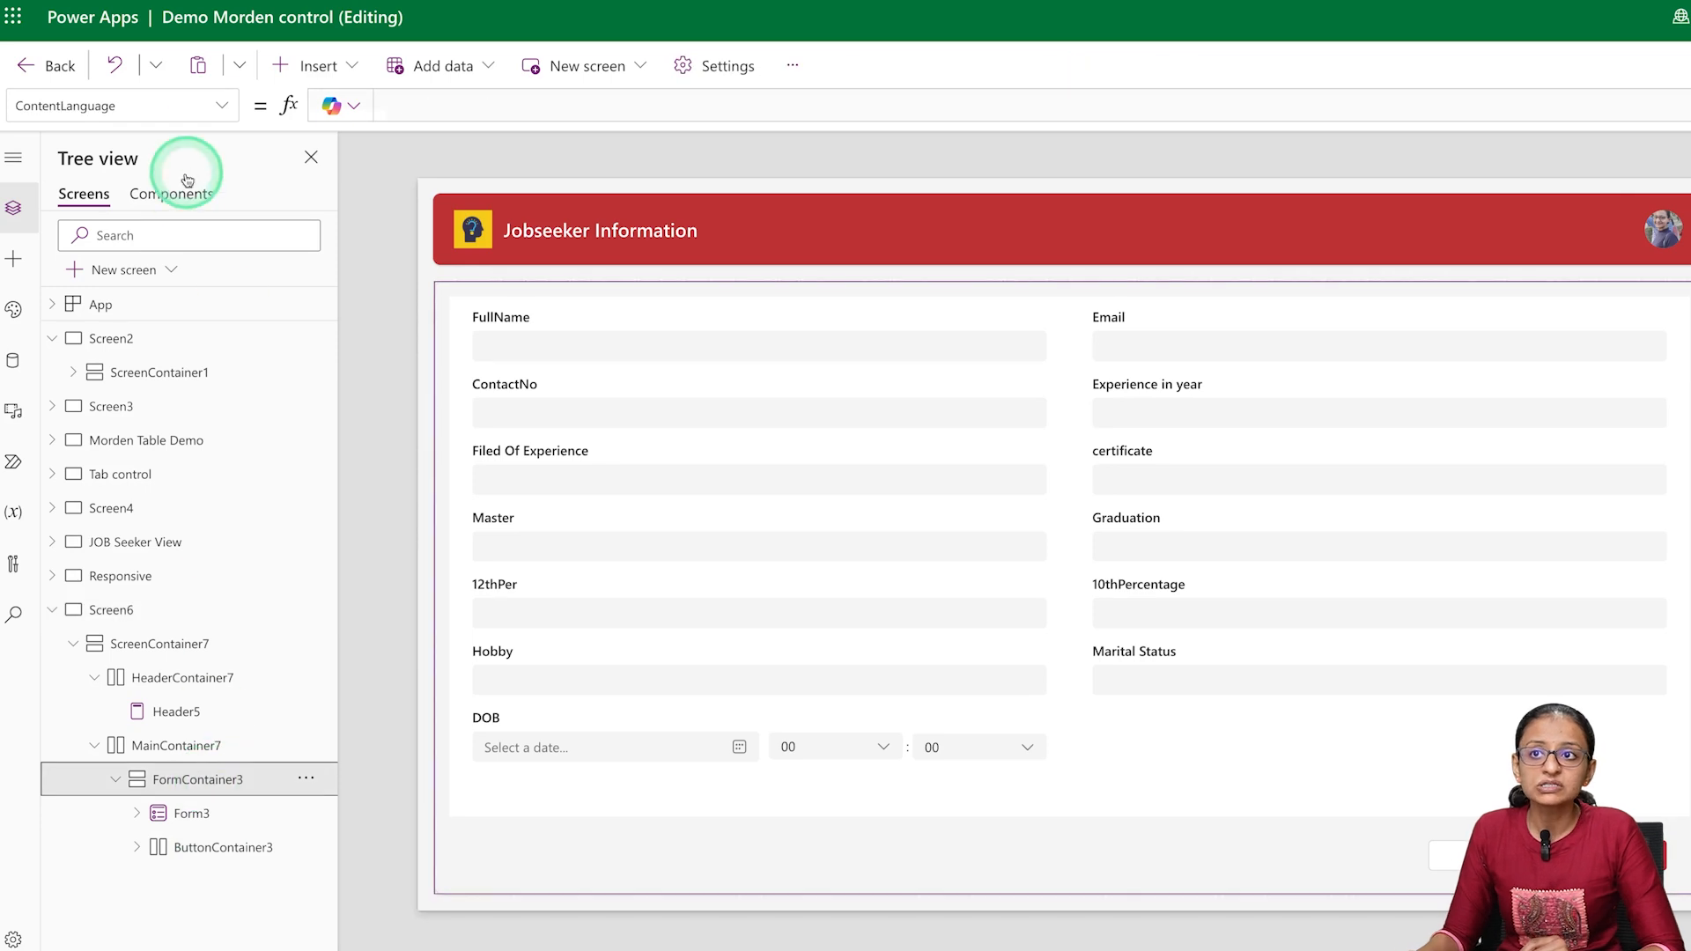
left_click(222, 105)
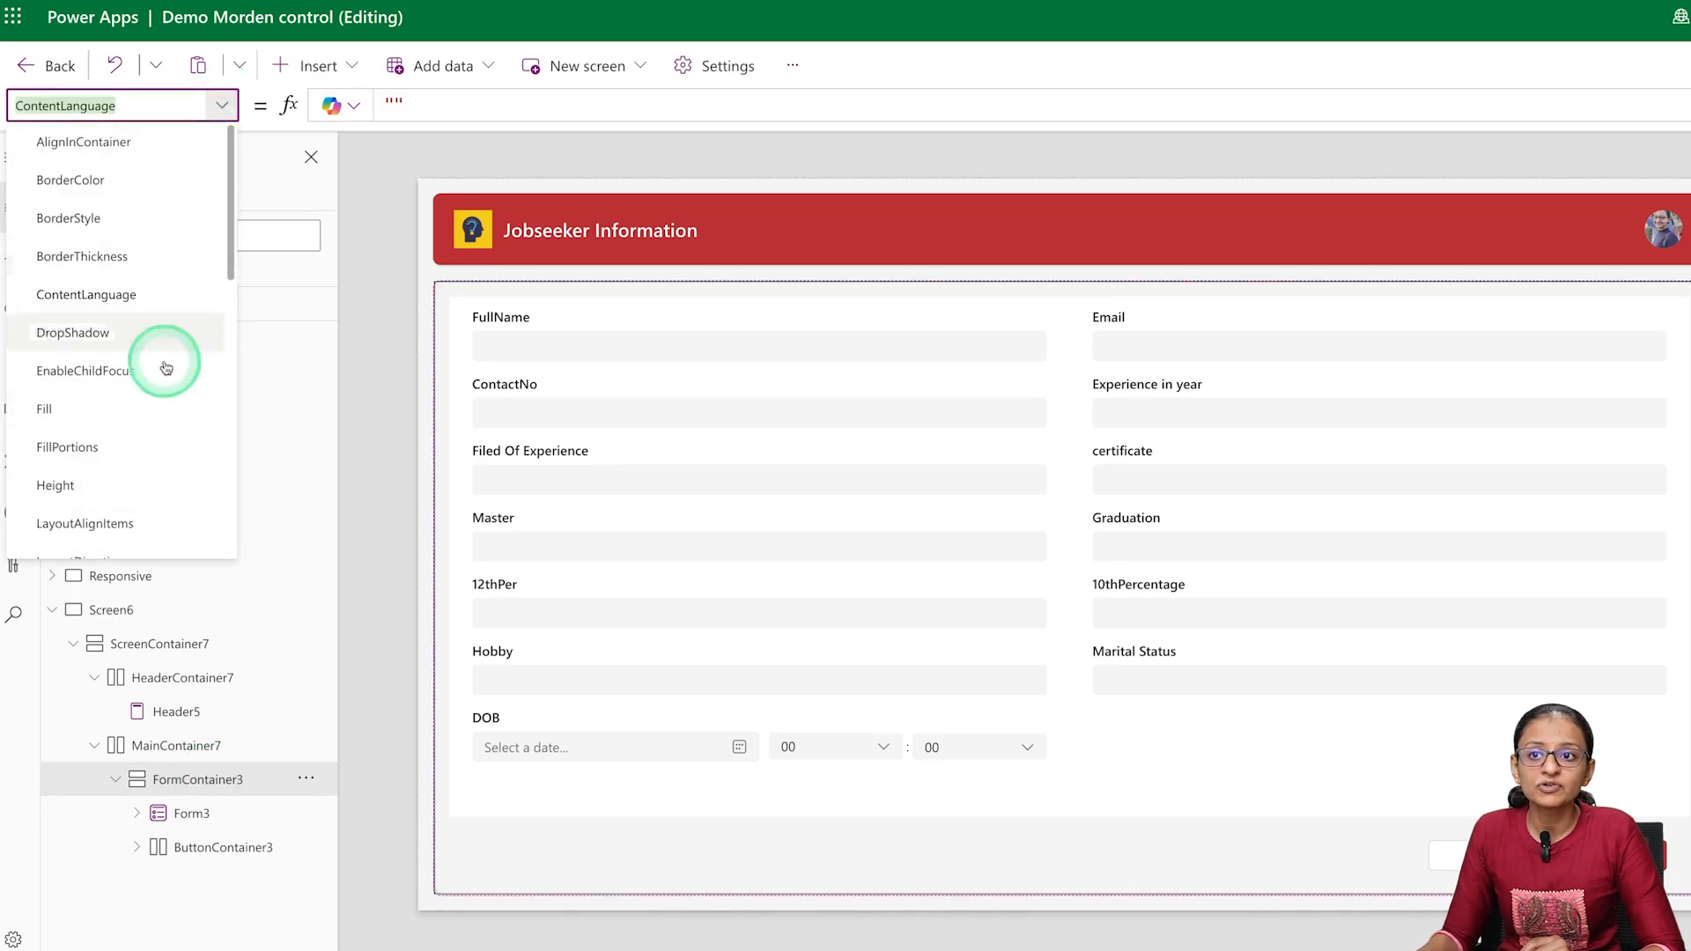
scroll(118, 484, "down", 5)
left_click(110, 490)
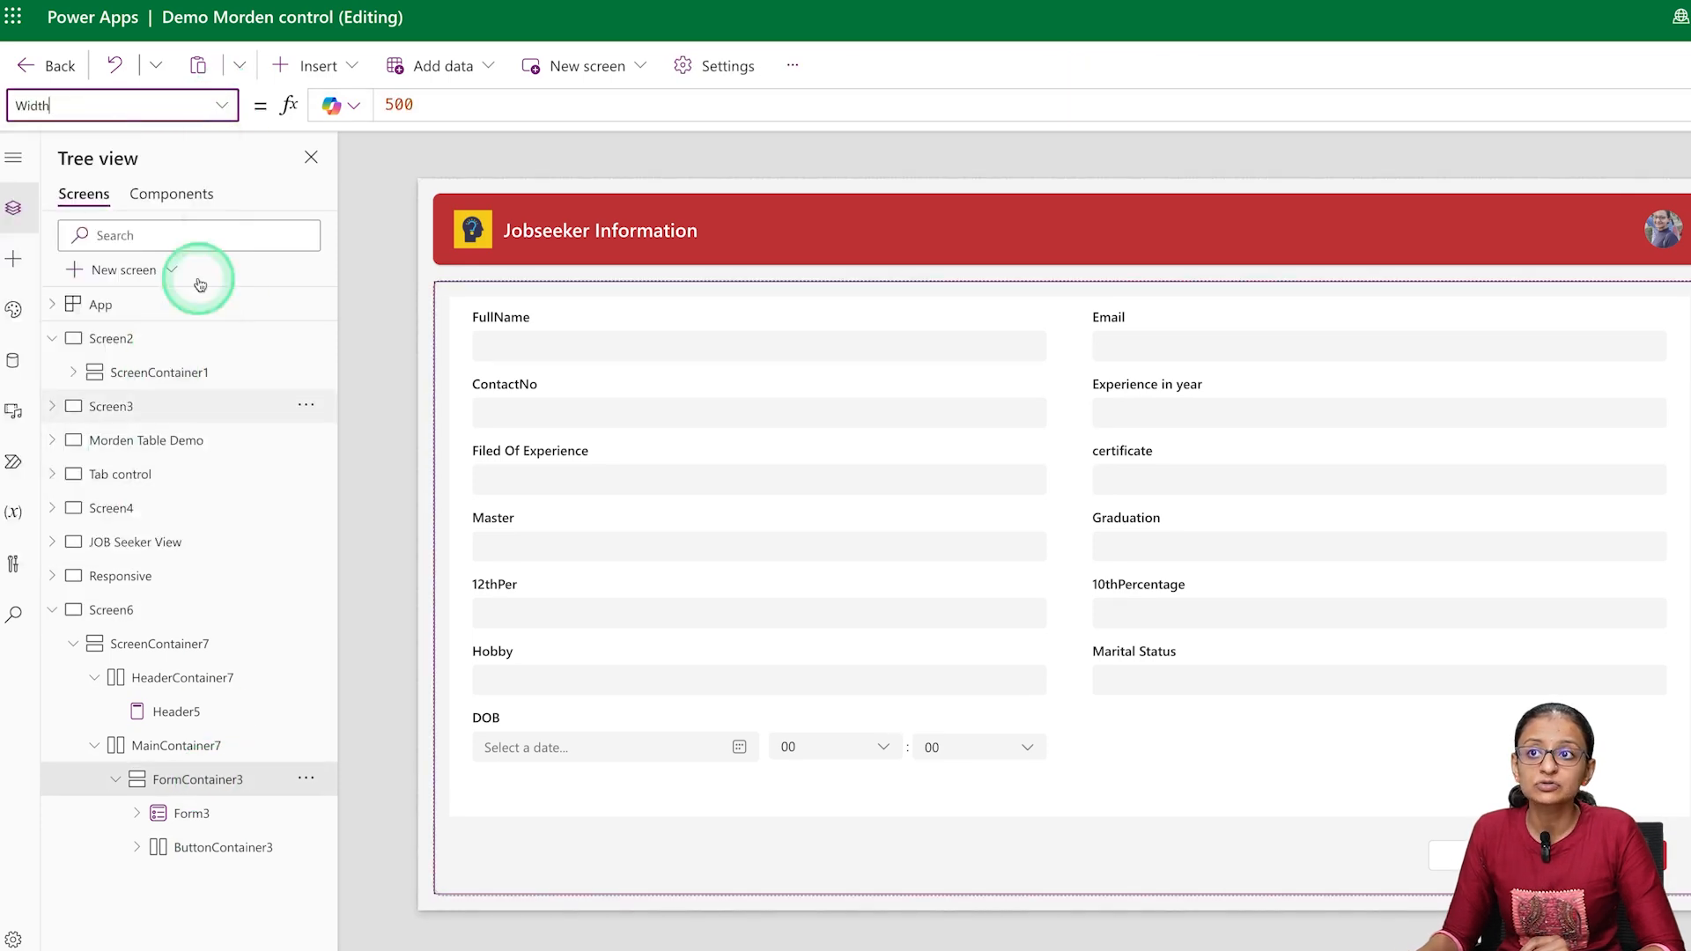
double_click(431, 103)
key("BackSpace")
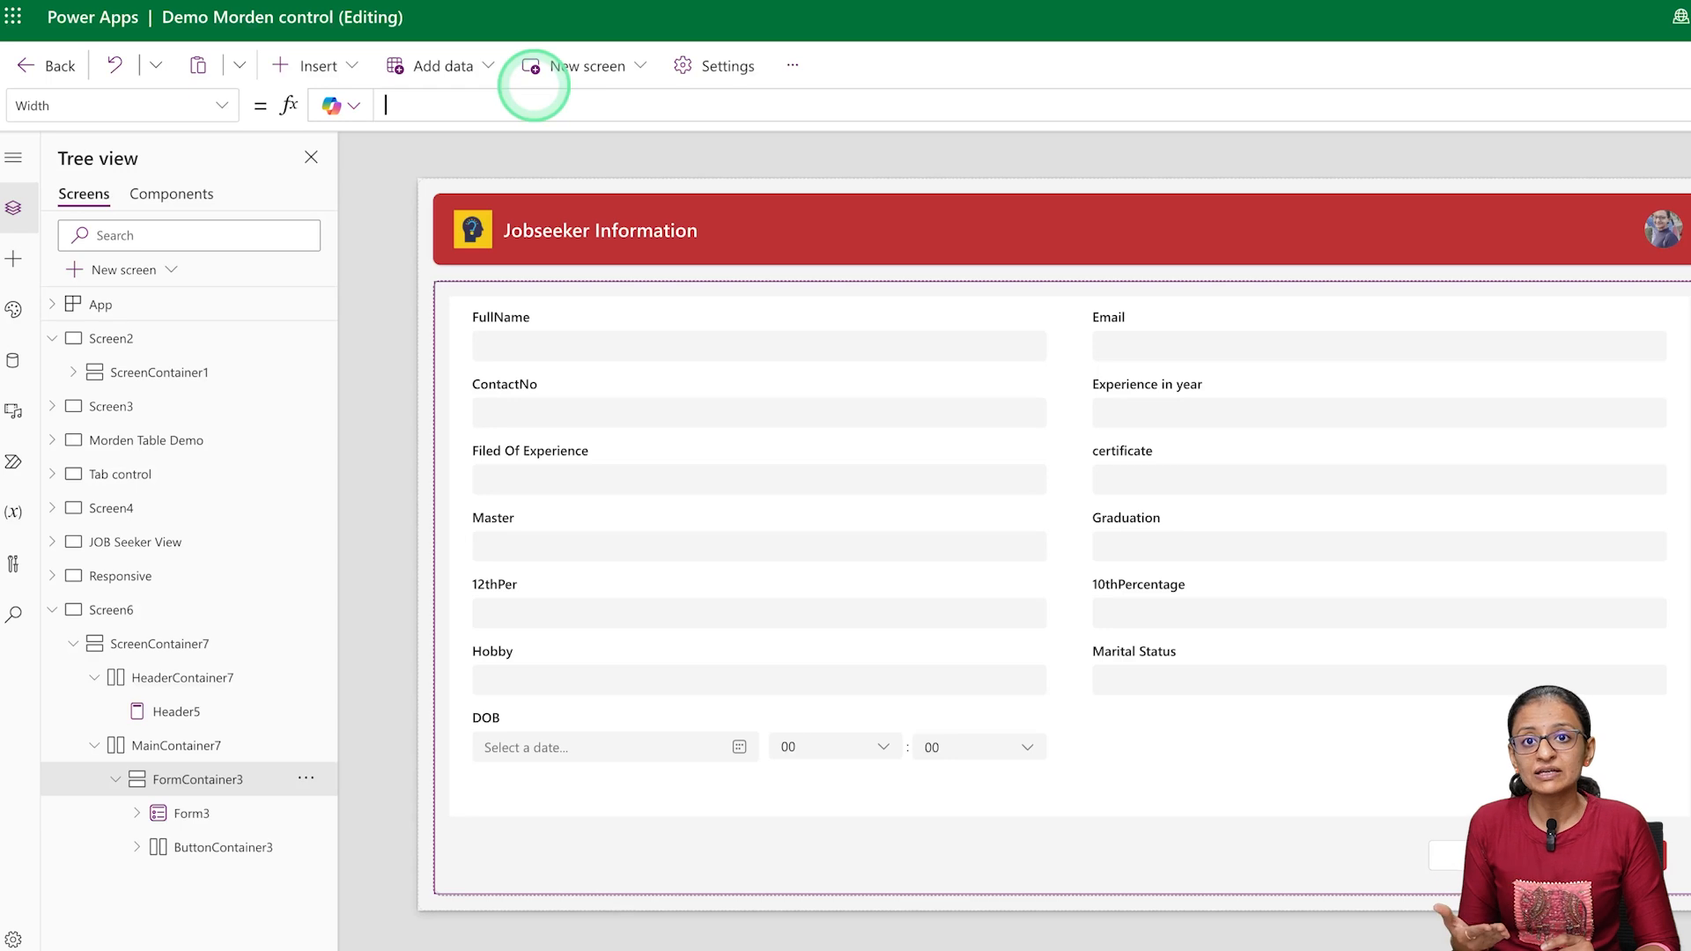
type("switch")
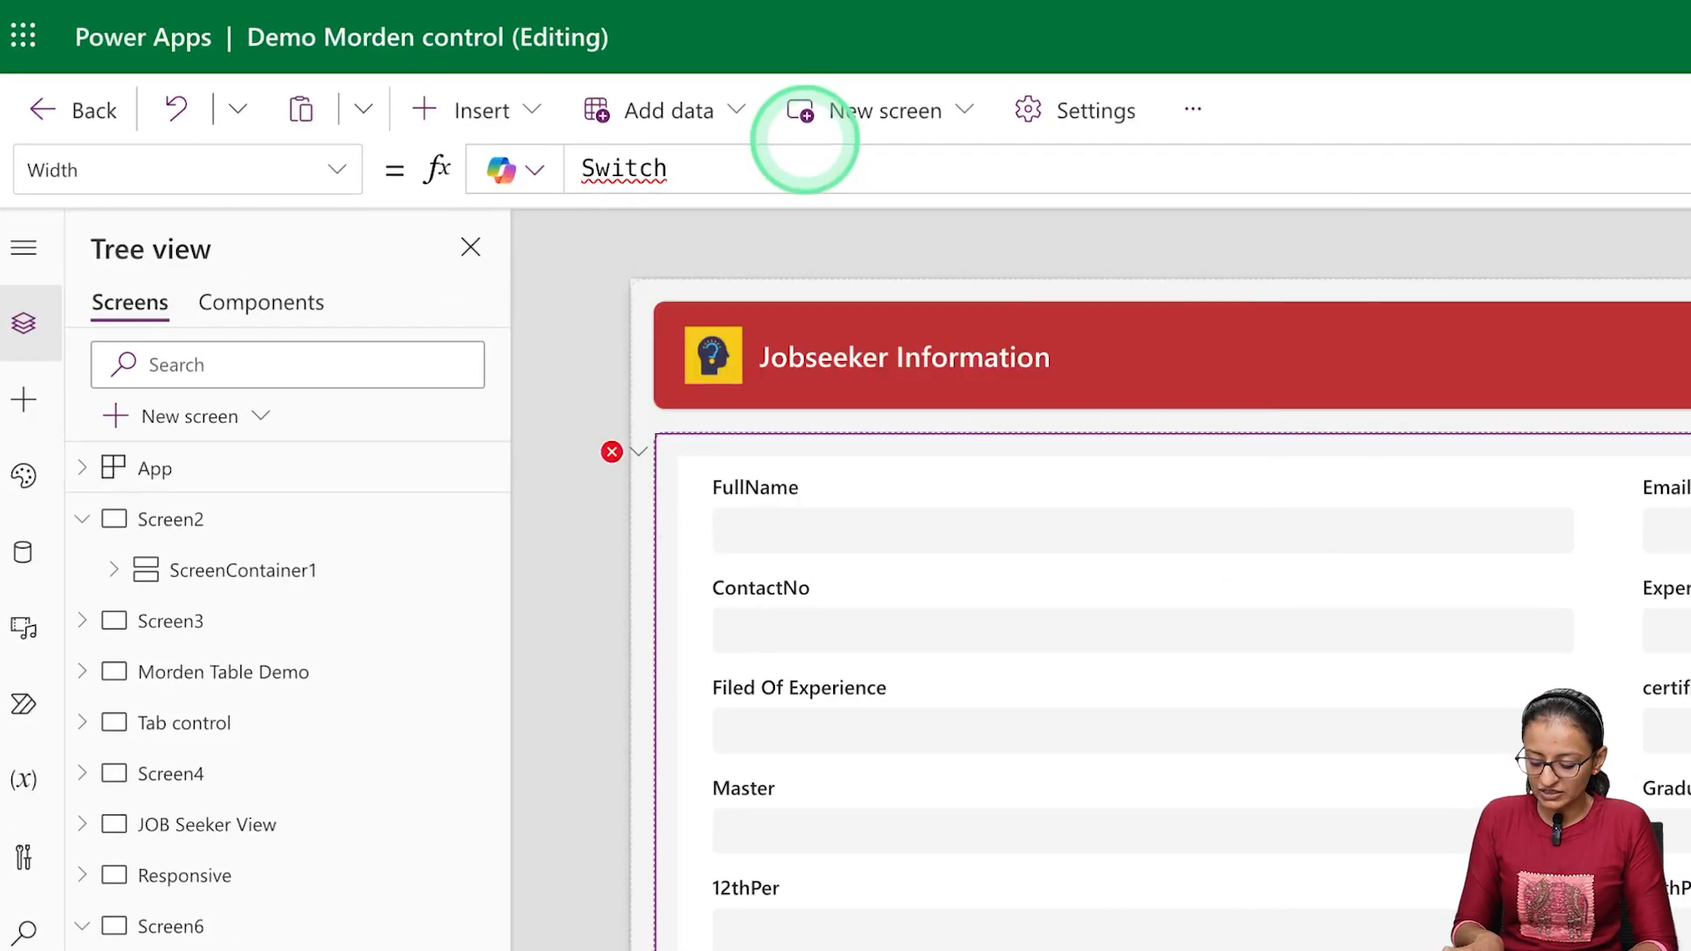
type("(")
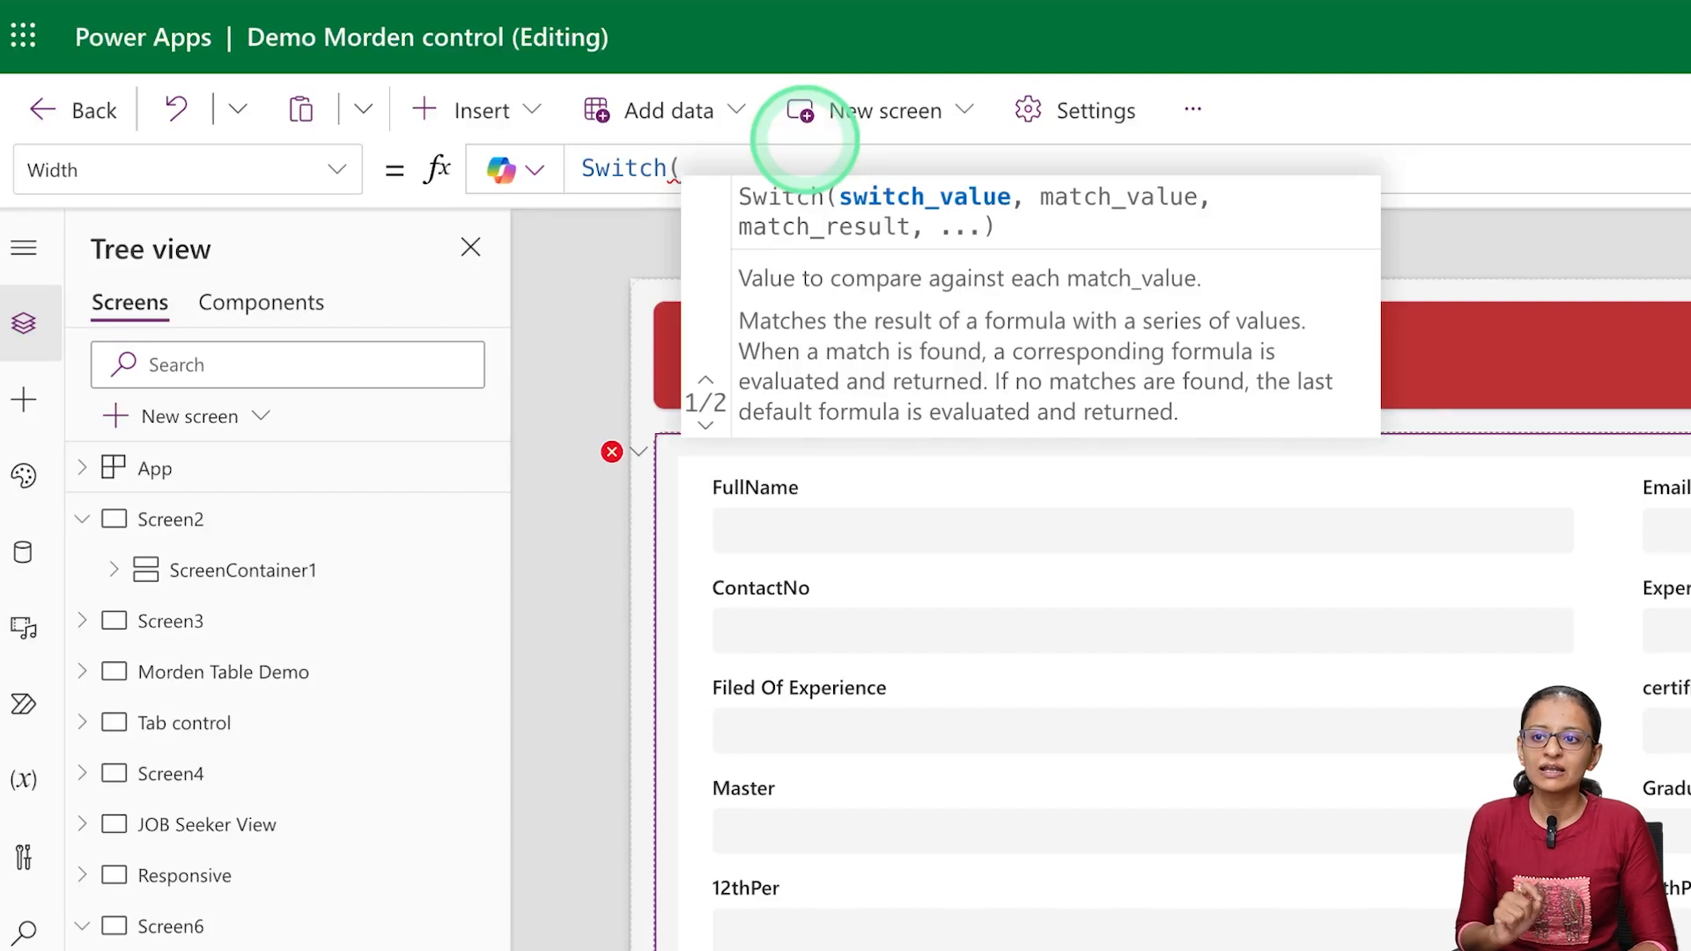
Enter Screen6.Size as the value that the Switch formula compares
type("scree")
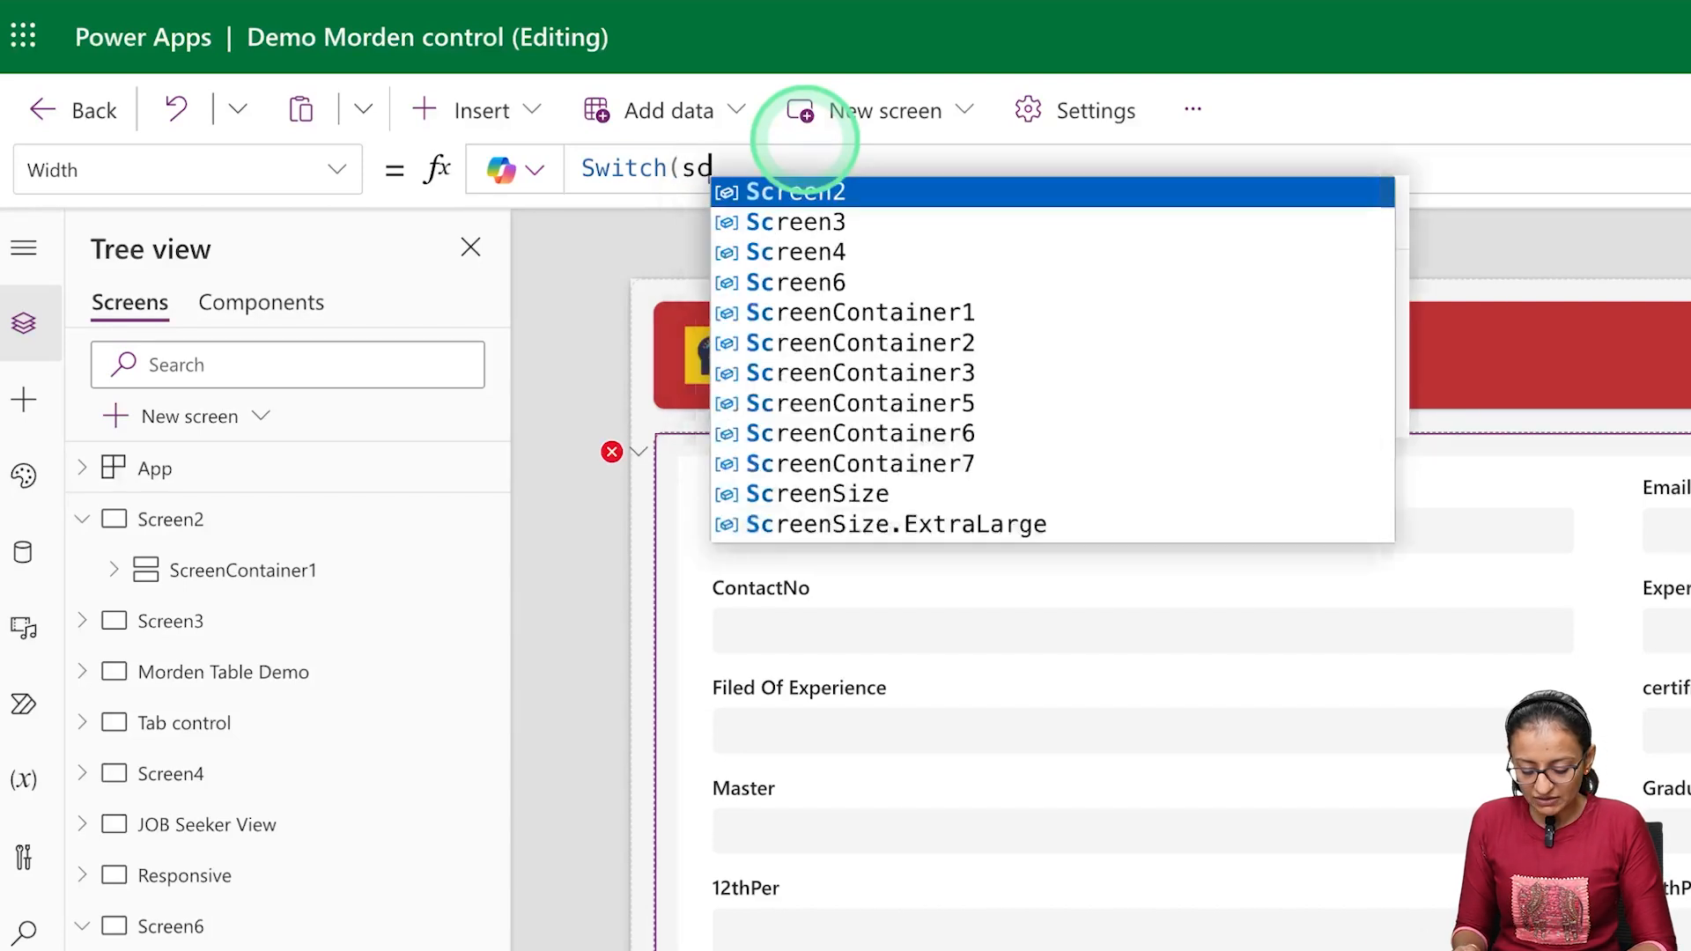
key("Down")
key("Down")
key("Down")
key("Tab")
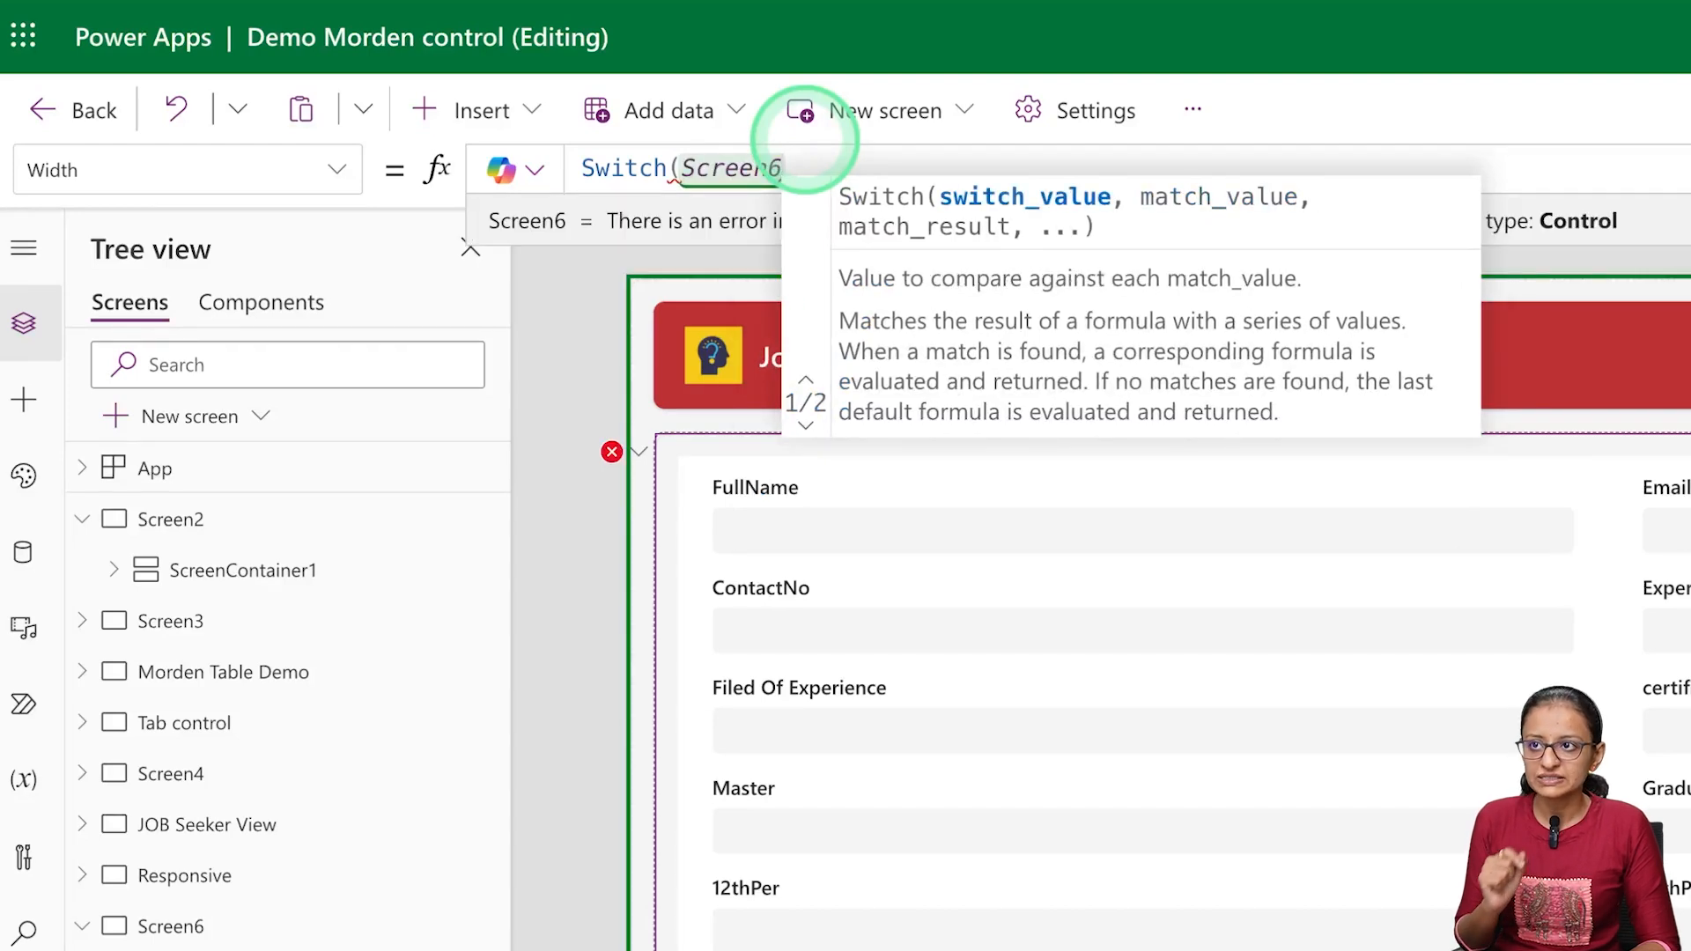
type(".si")
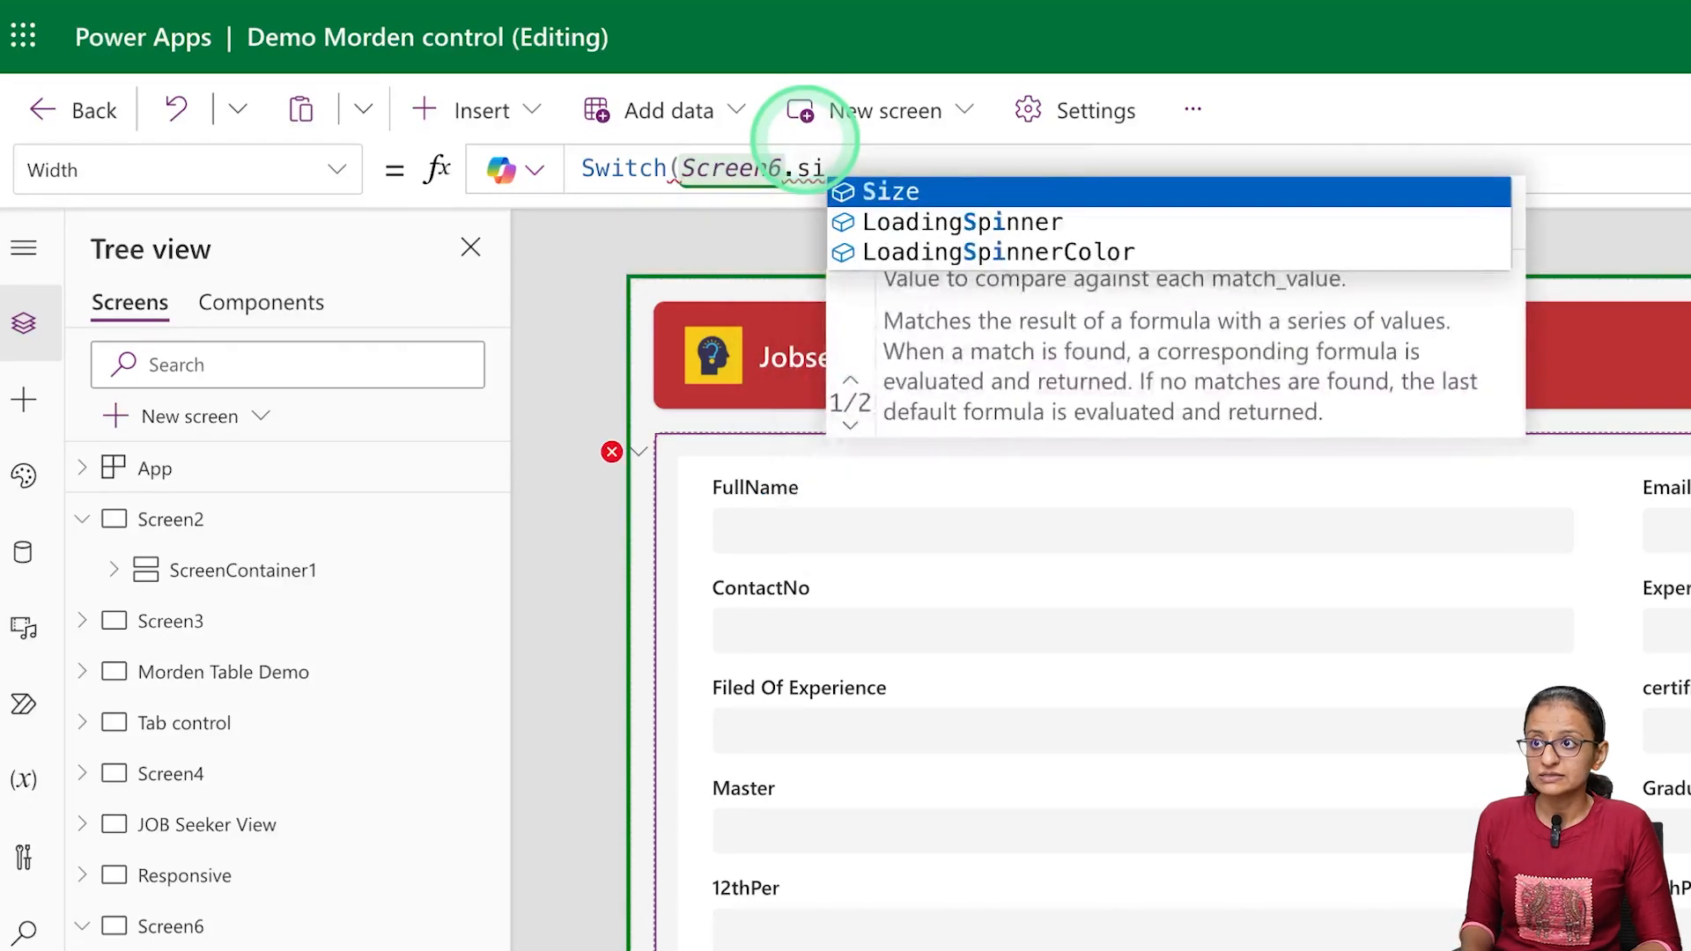
key("Tab")
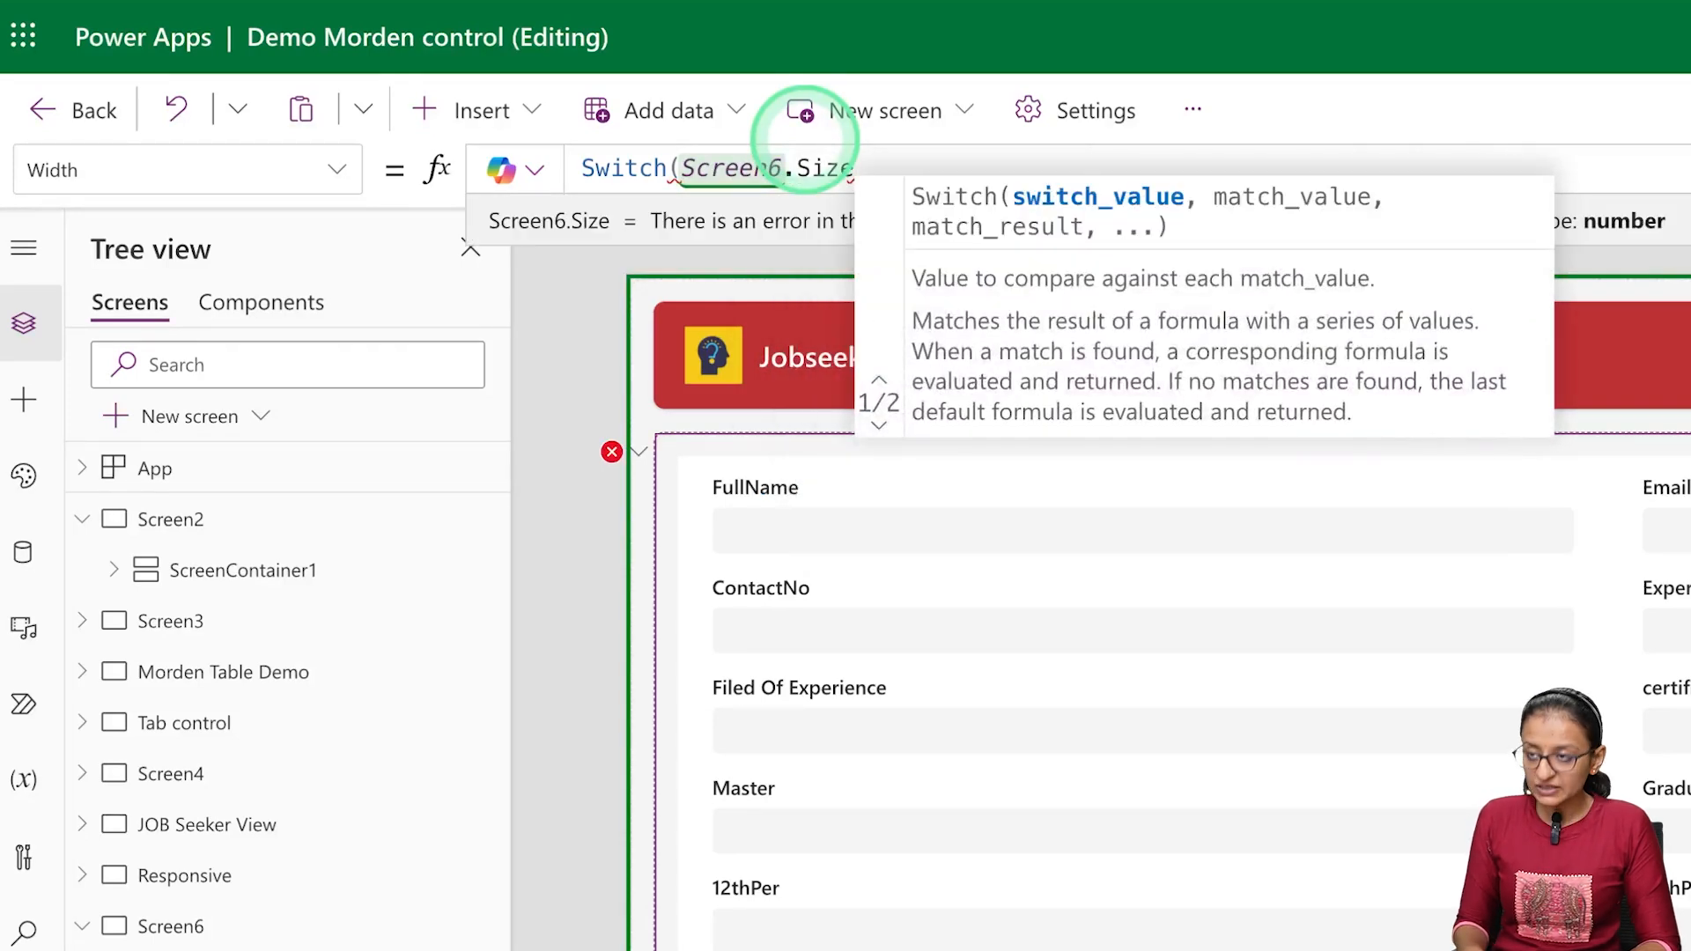
type(",")
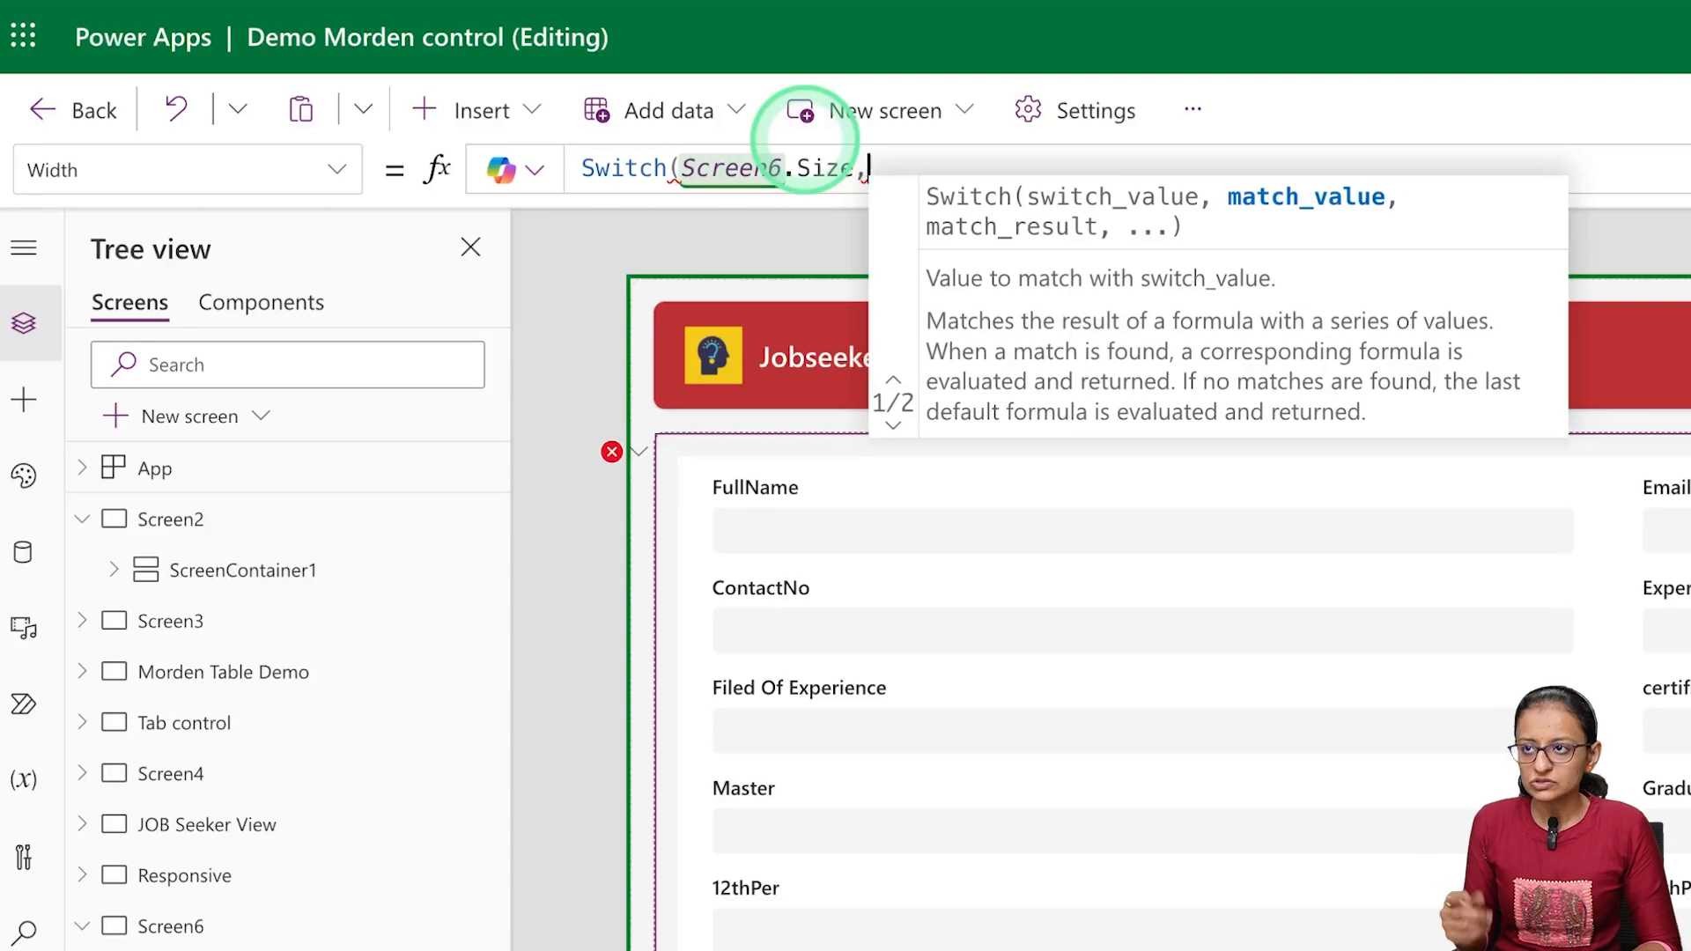
Add a ScreenSize.Small case that returns Parent.Width to the Switch formula
type("scree")
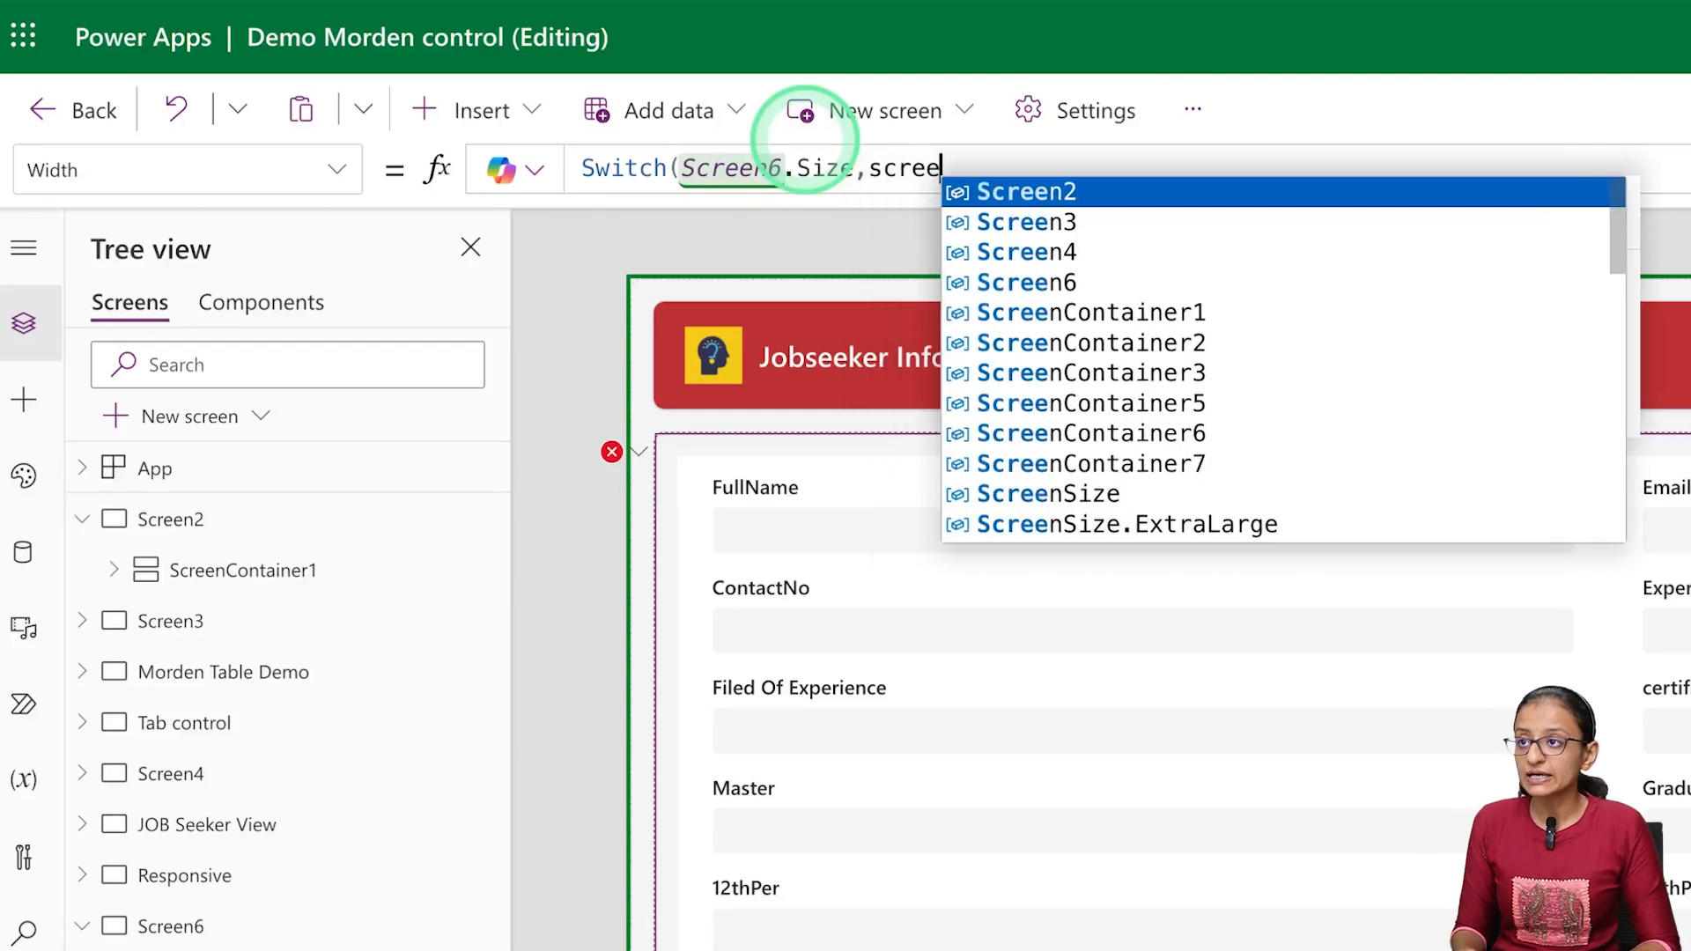
key("Down")
key("Down")
key("Down")
key("Down")
key("Down")
key("Down")
key("Down")
key("Down")
key("Down")
key("Down")
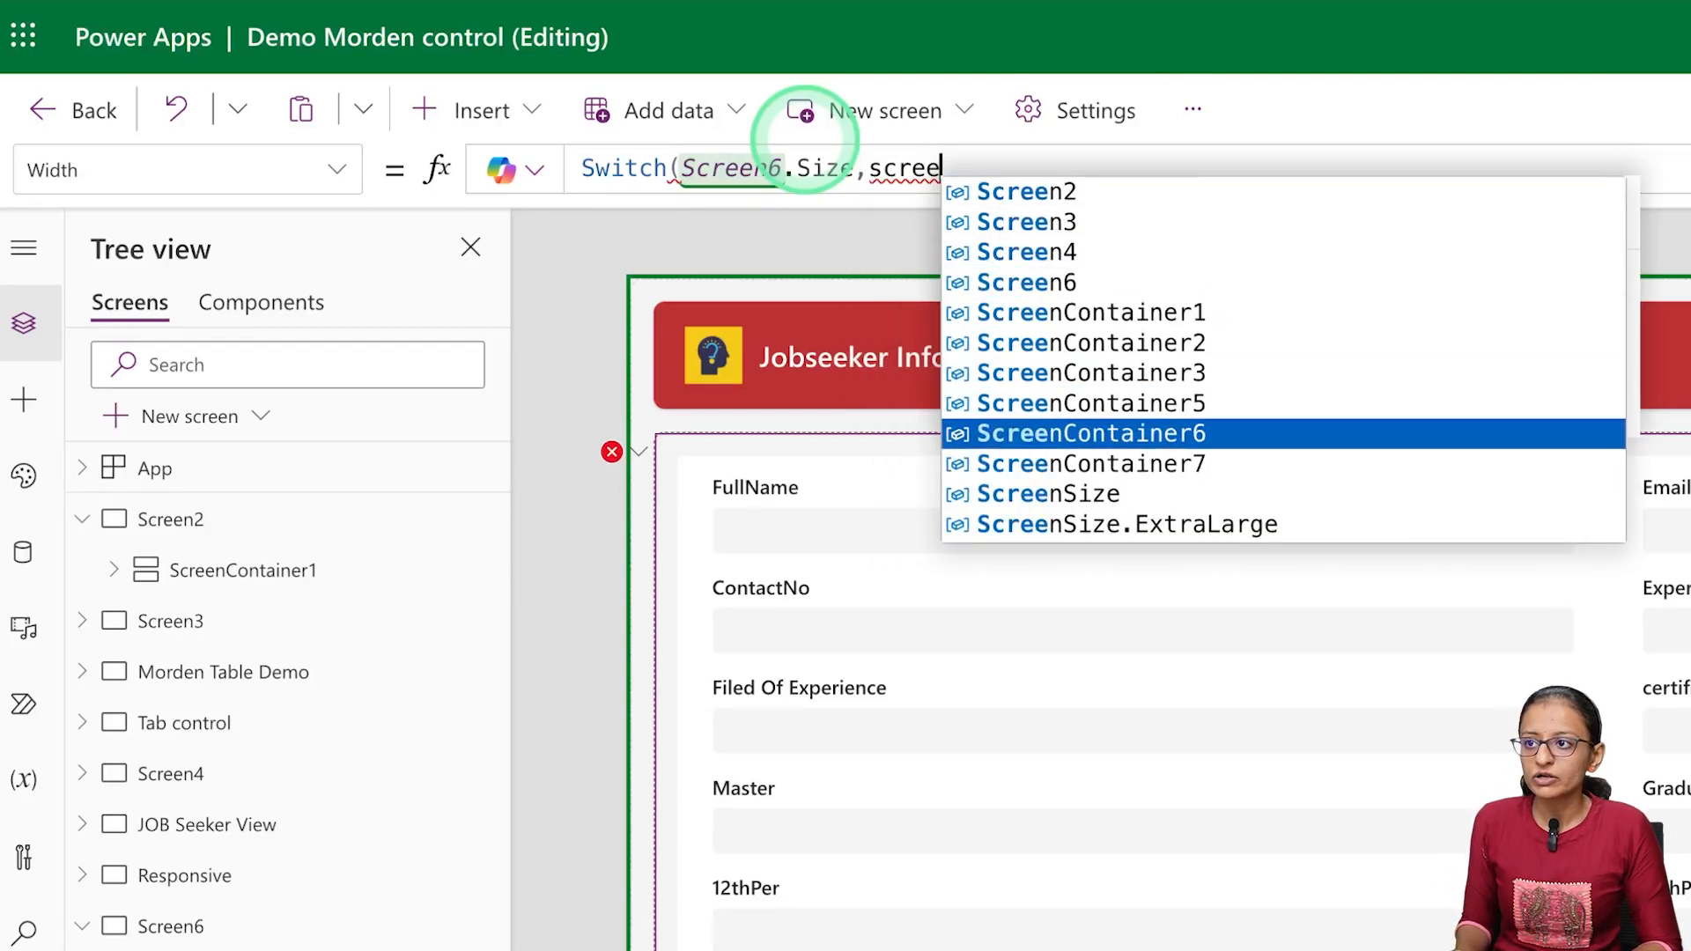
key("Tab")
type(".")
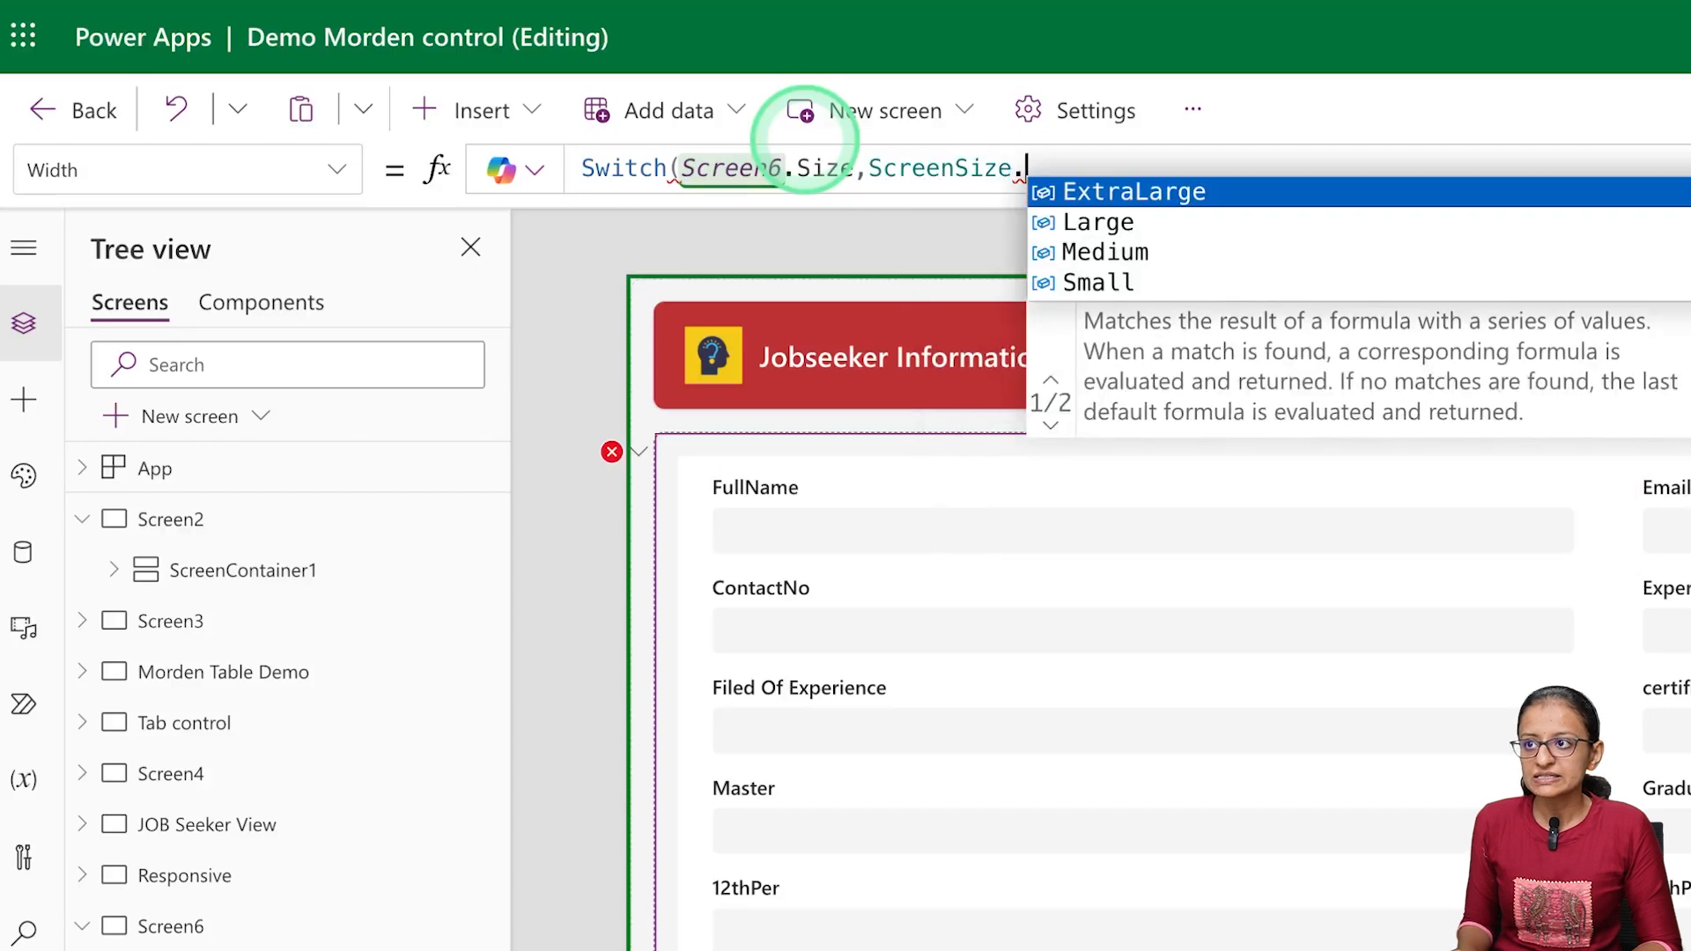
key("Down")
key("Down")
key("Down")
key("Tab")
type(",")
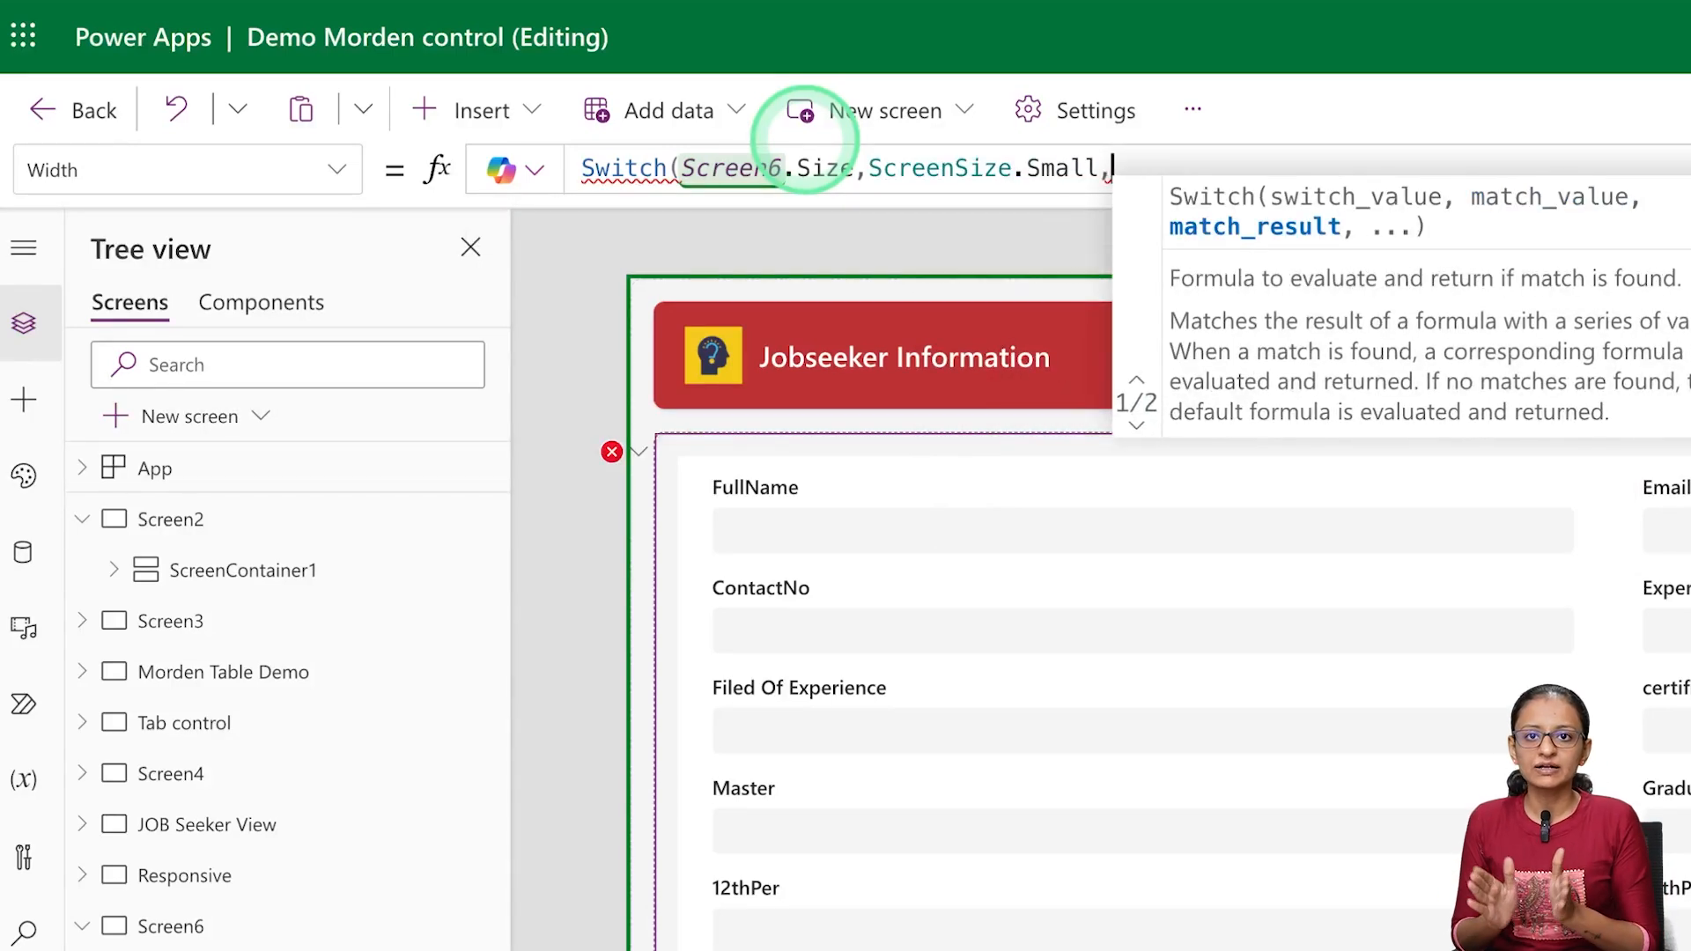
type("pare")
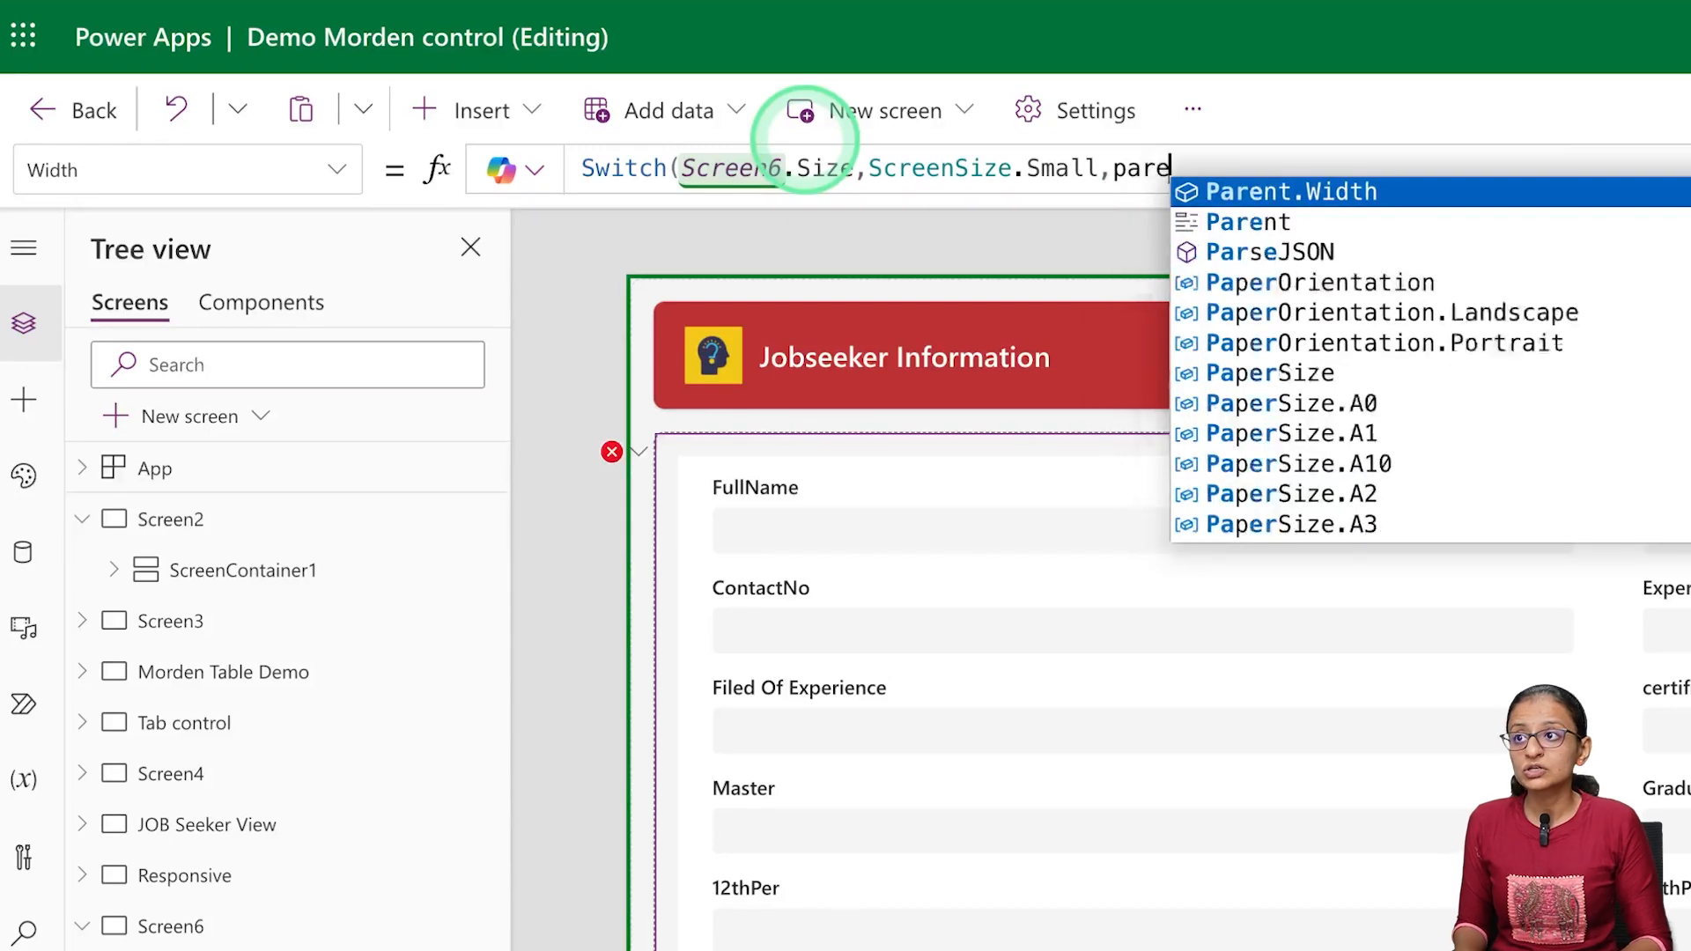
key("Tab")
type(",")
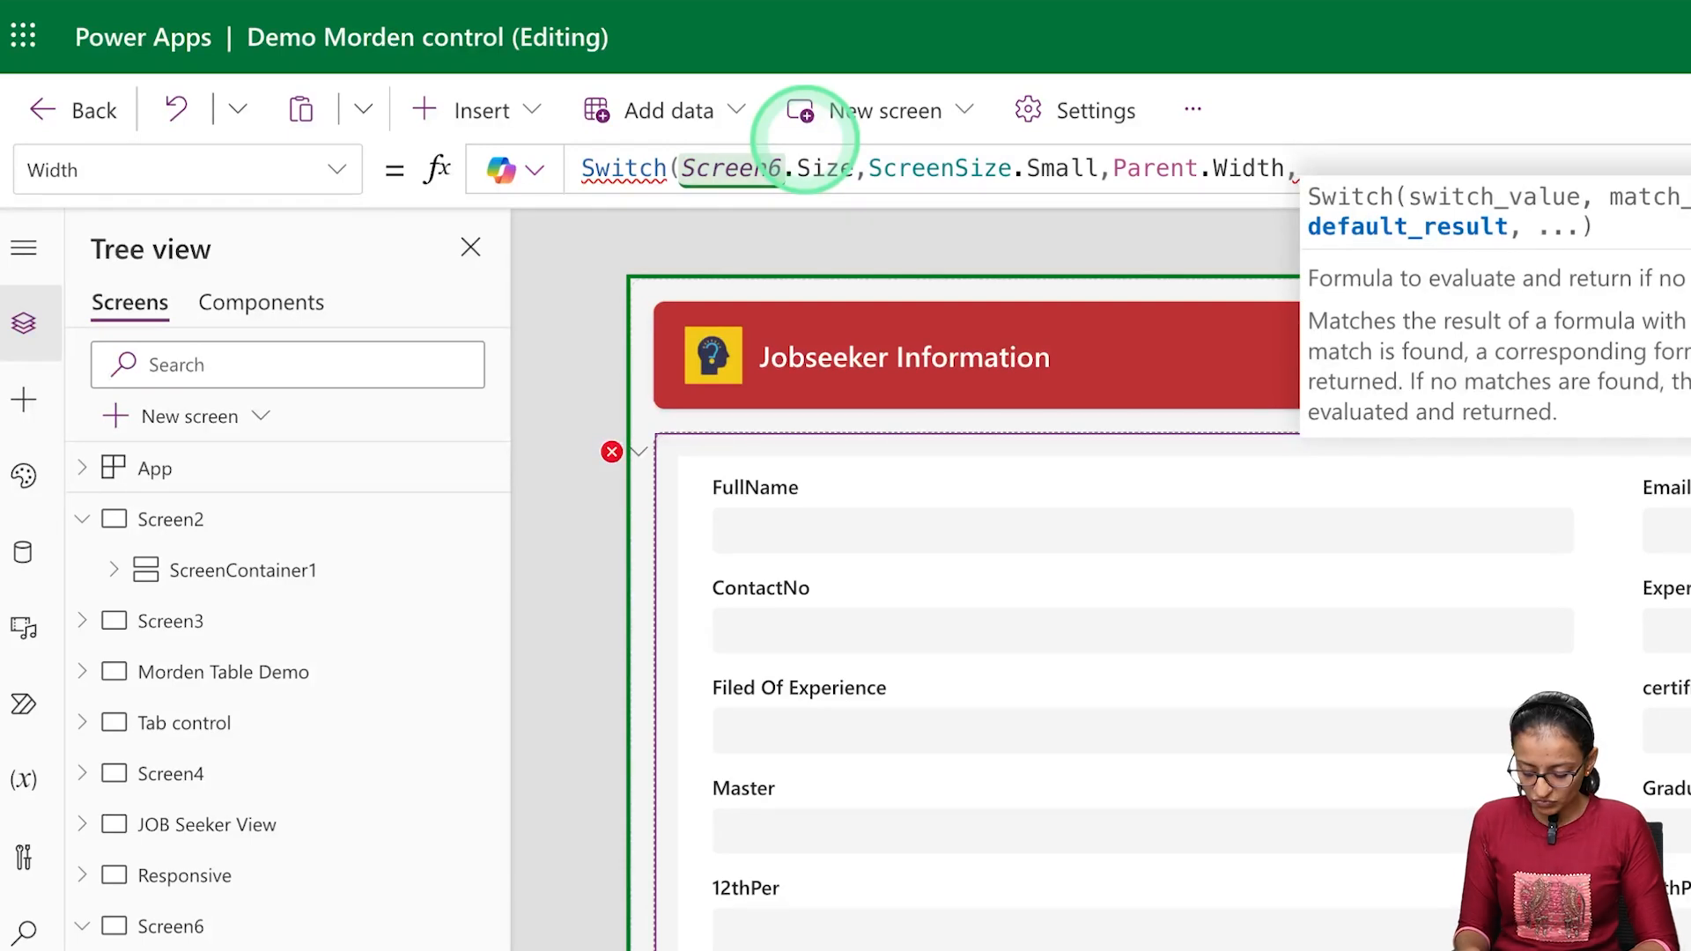
Add a ScreenSize.Medium case that returns Parent.Width to the Switch formula
type("scree")
key("Down")
key("Down")
key("Down")
key("Down")
key("Down")
key("Down")
key("Down")
key("Down")
key("Down")
key("Down")
key("Tab")
type(".")
key("Down")
key("Down")
key("Down")
key("Up")
key("Tab")
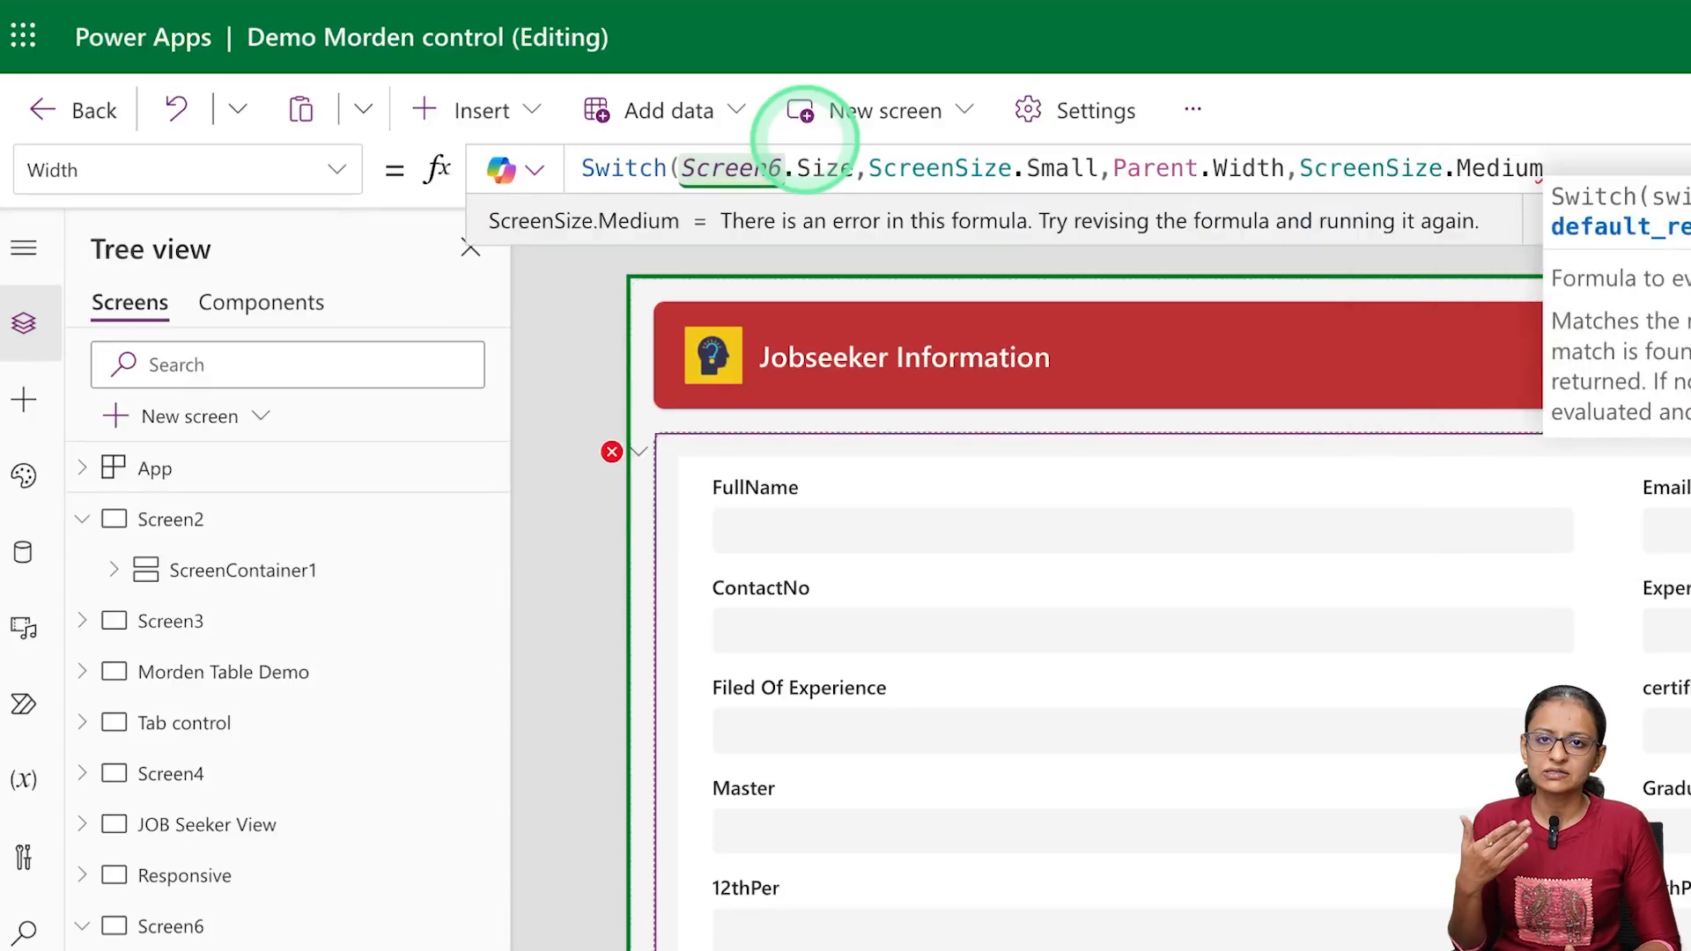
type(",")
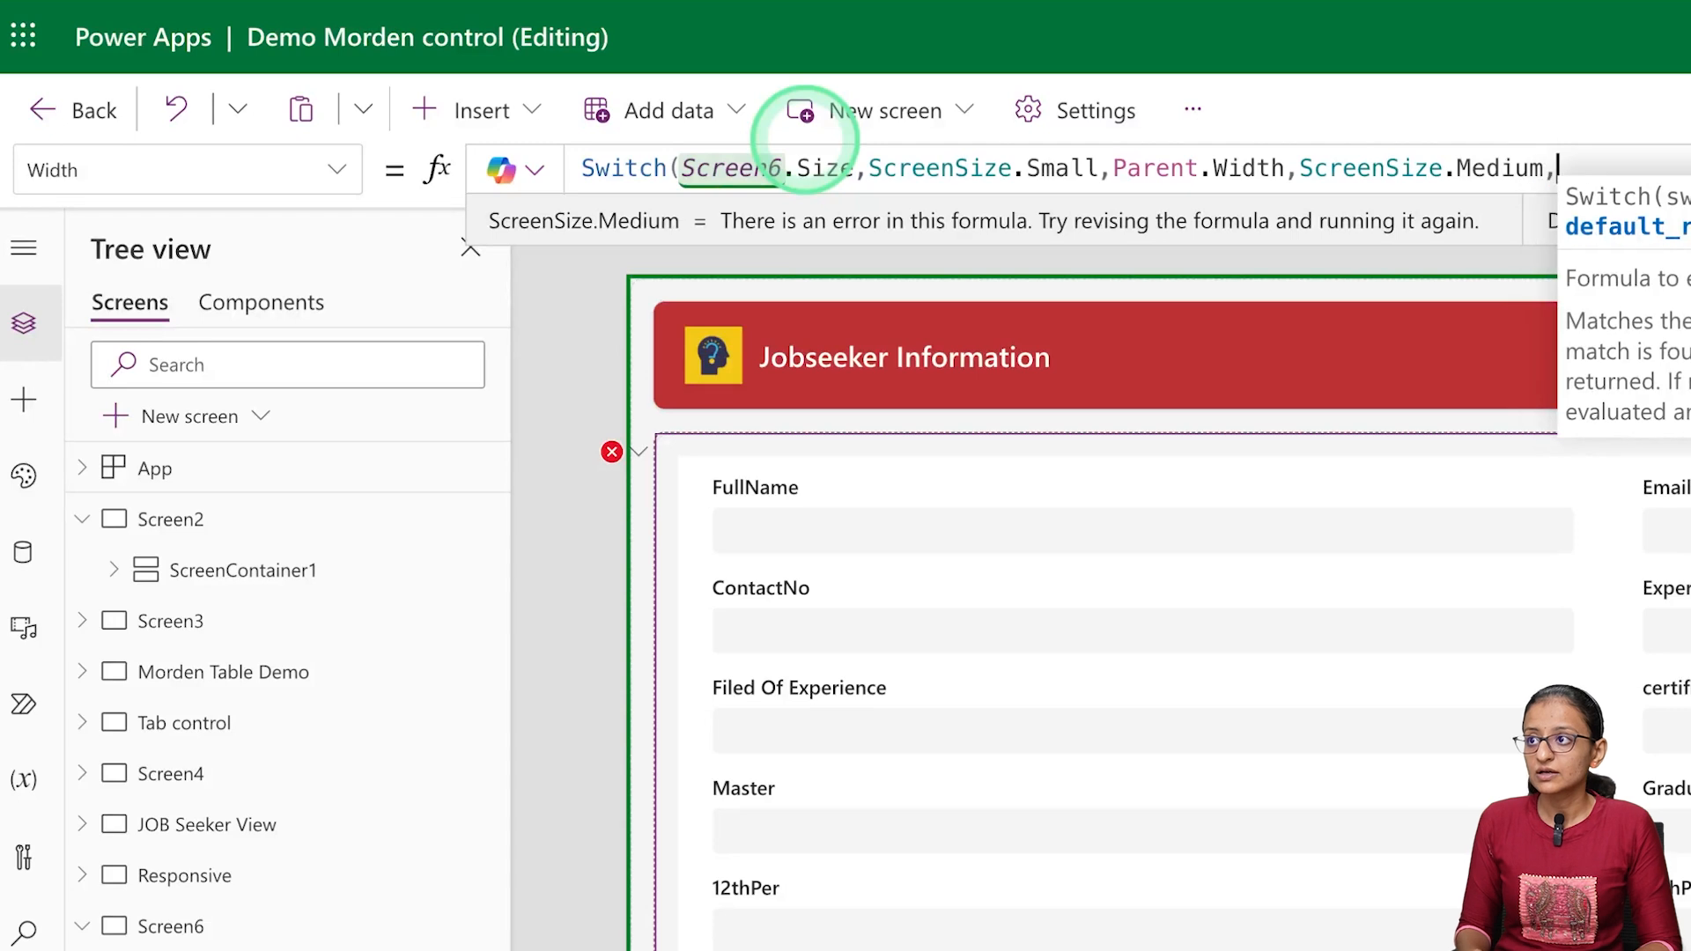
type("pare")
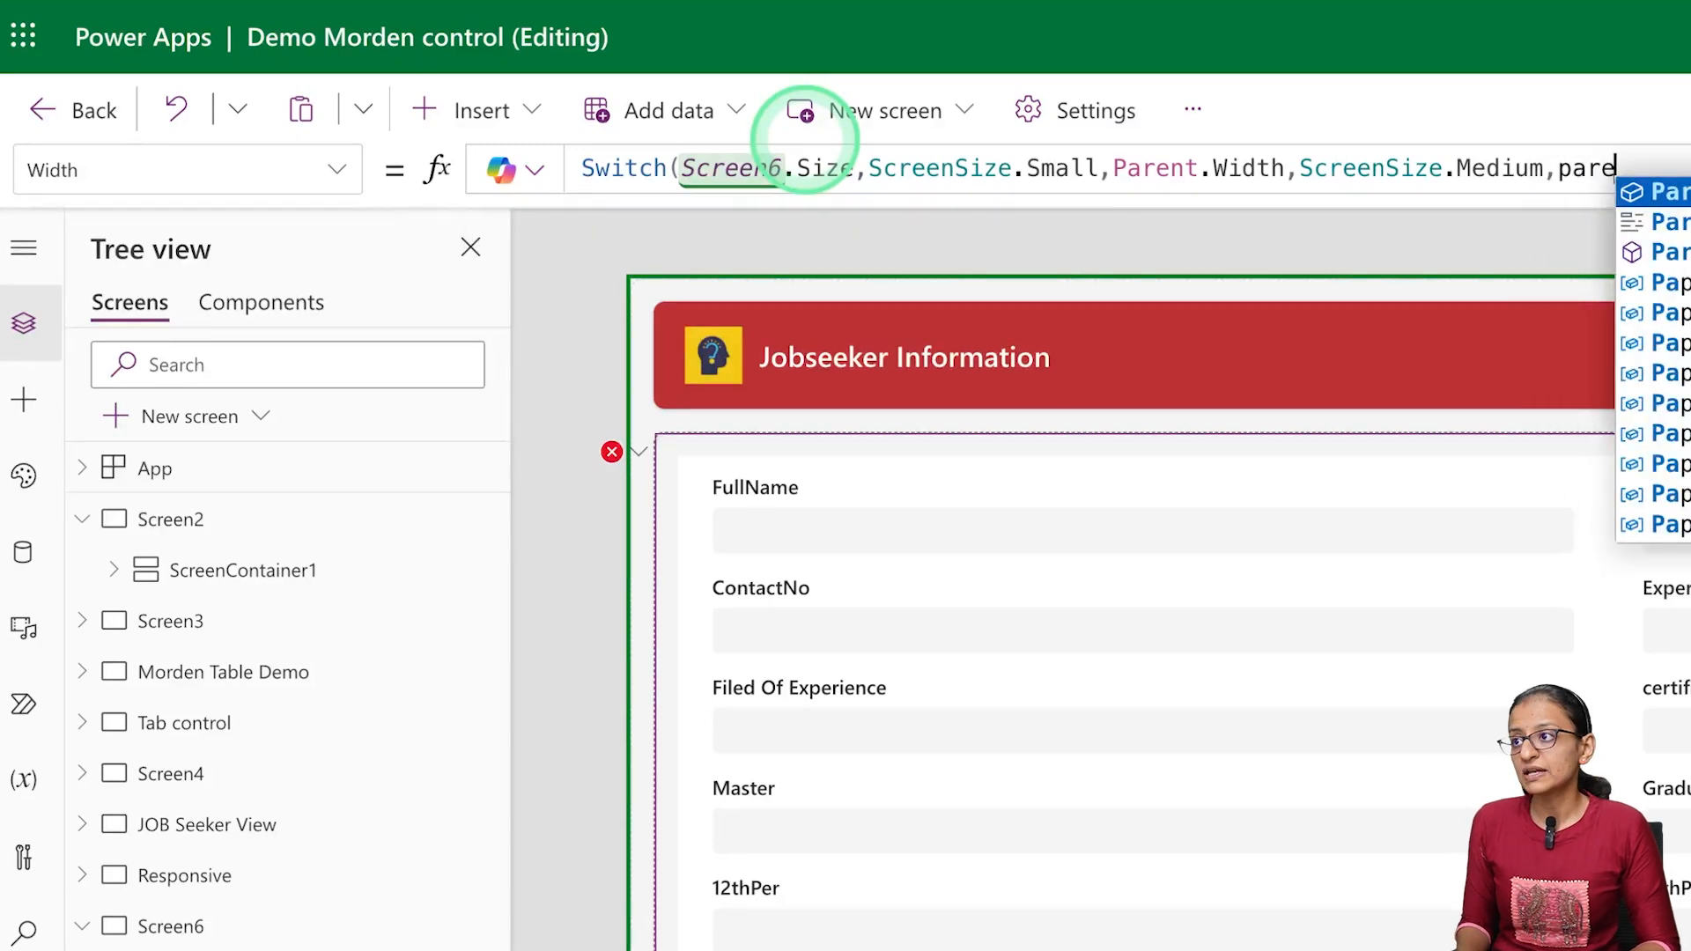
key("Tab")
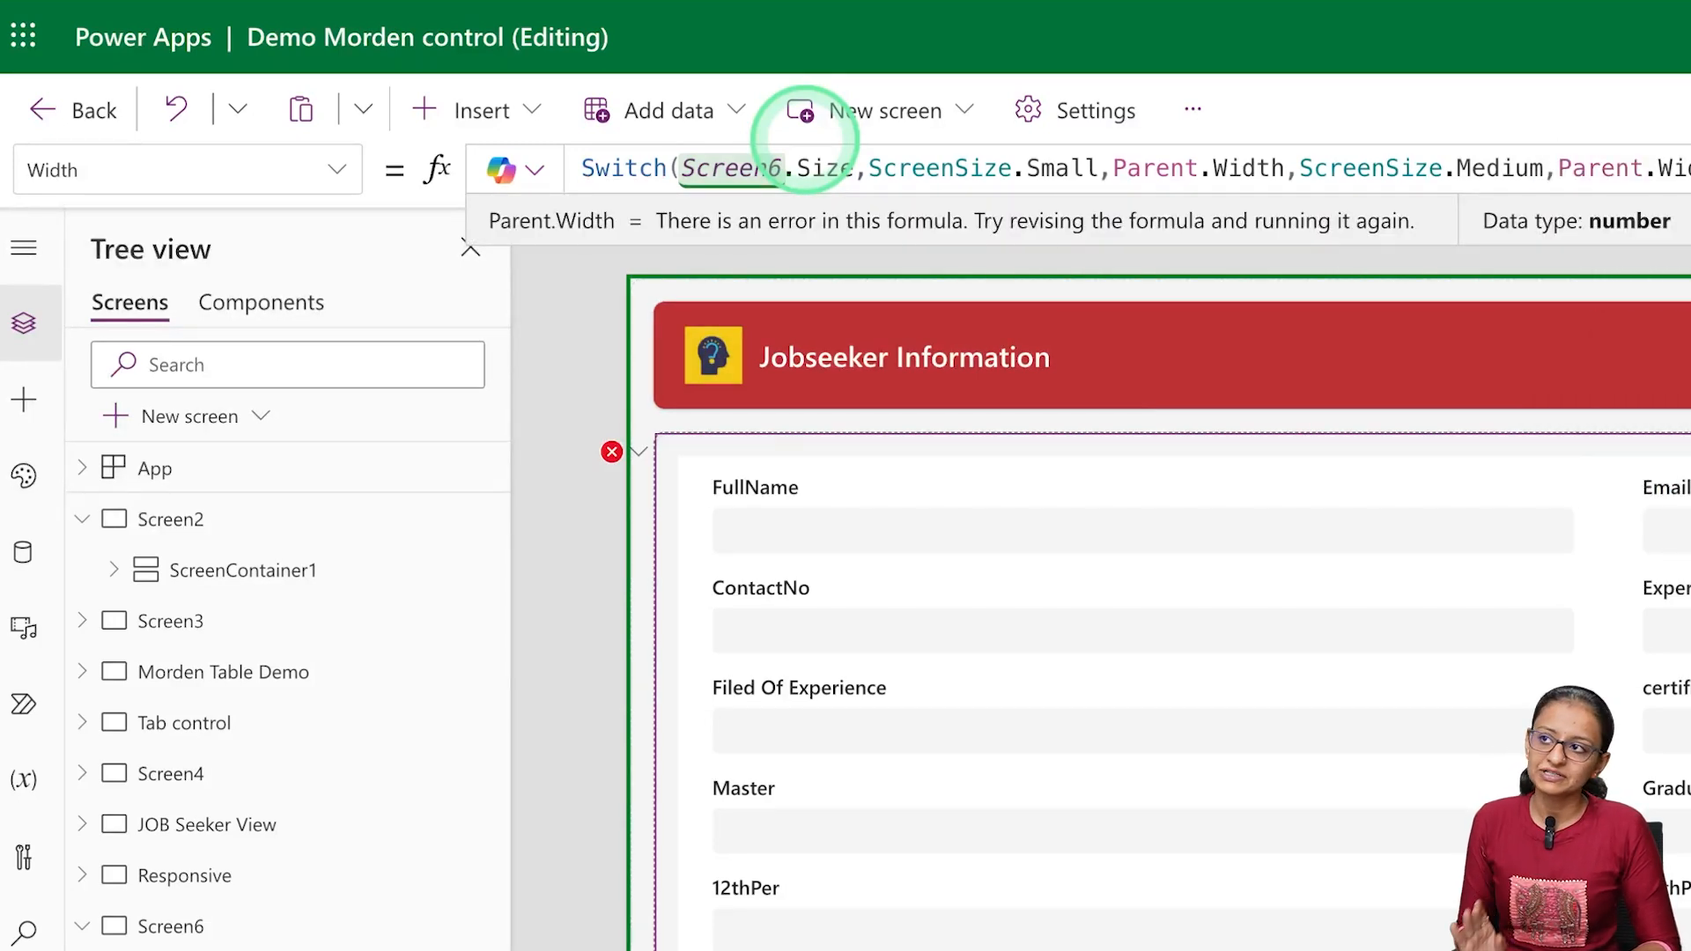
Complete the Switch formula with Parent.Width/2 as the default result and close its parenthesis
type(",wi")
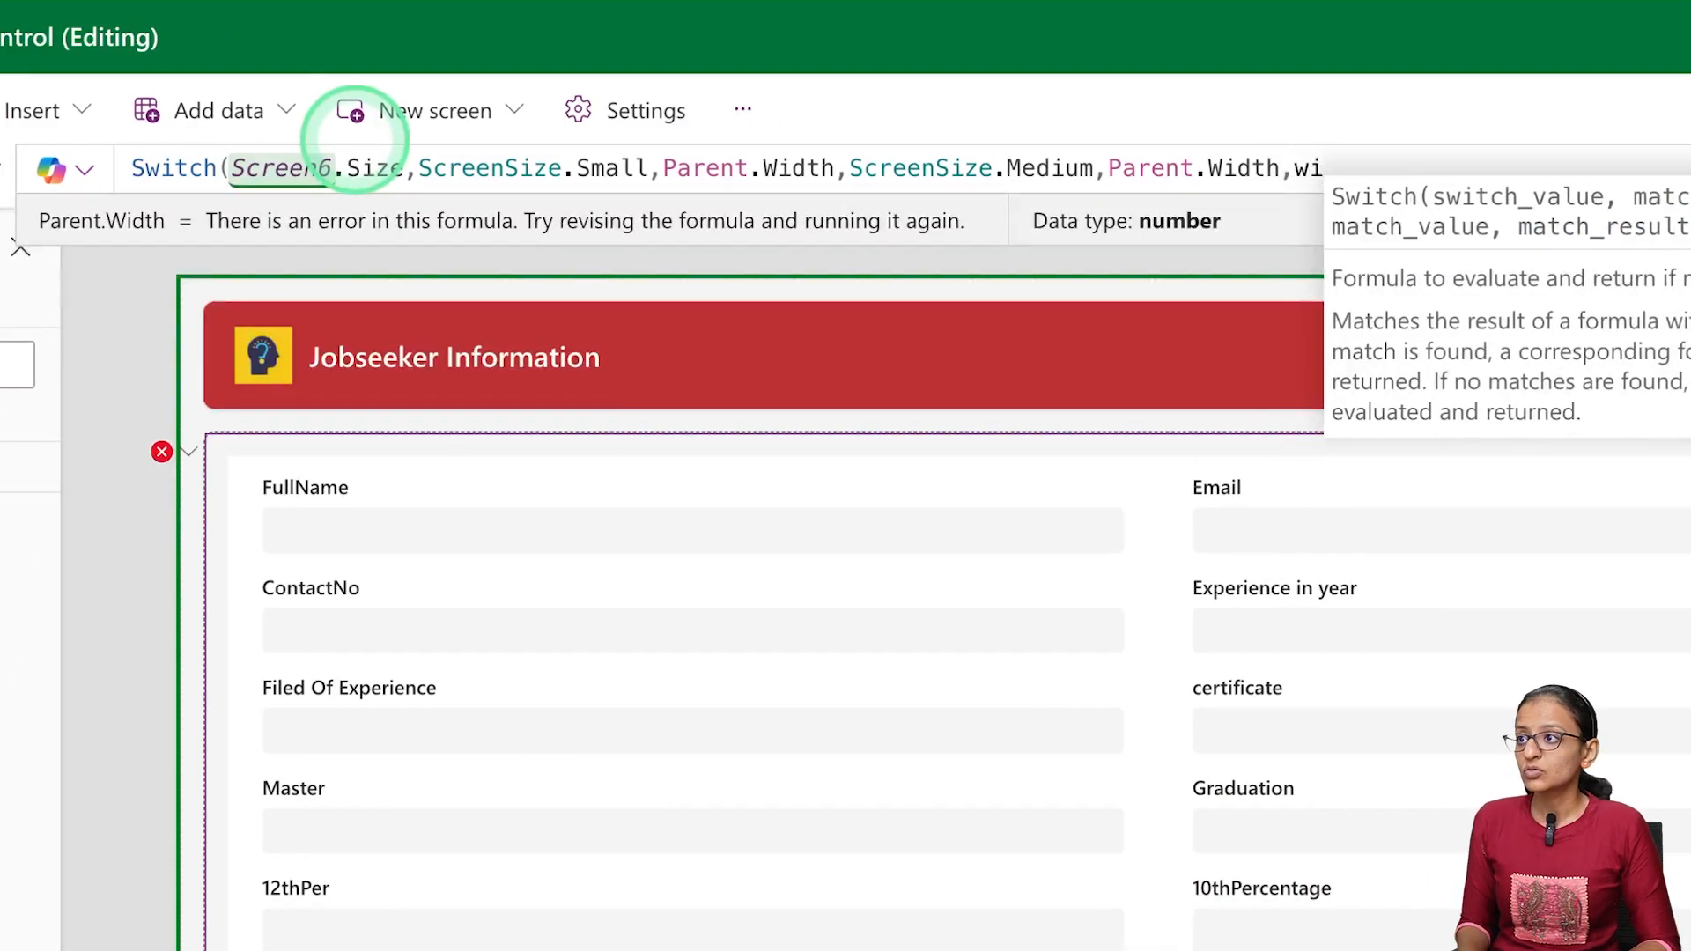
key("BackSpace")
key("BackSpace")
type("pare")
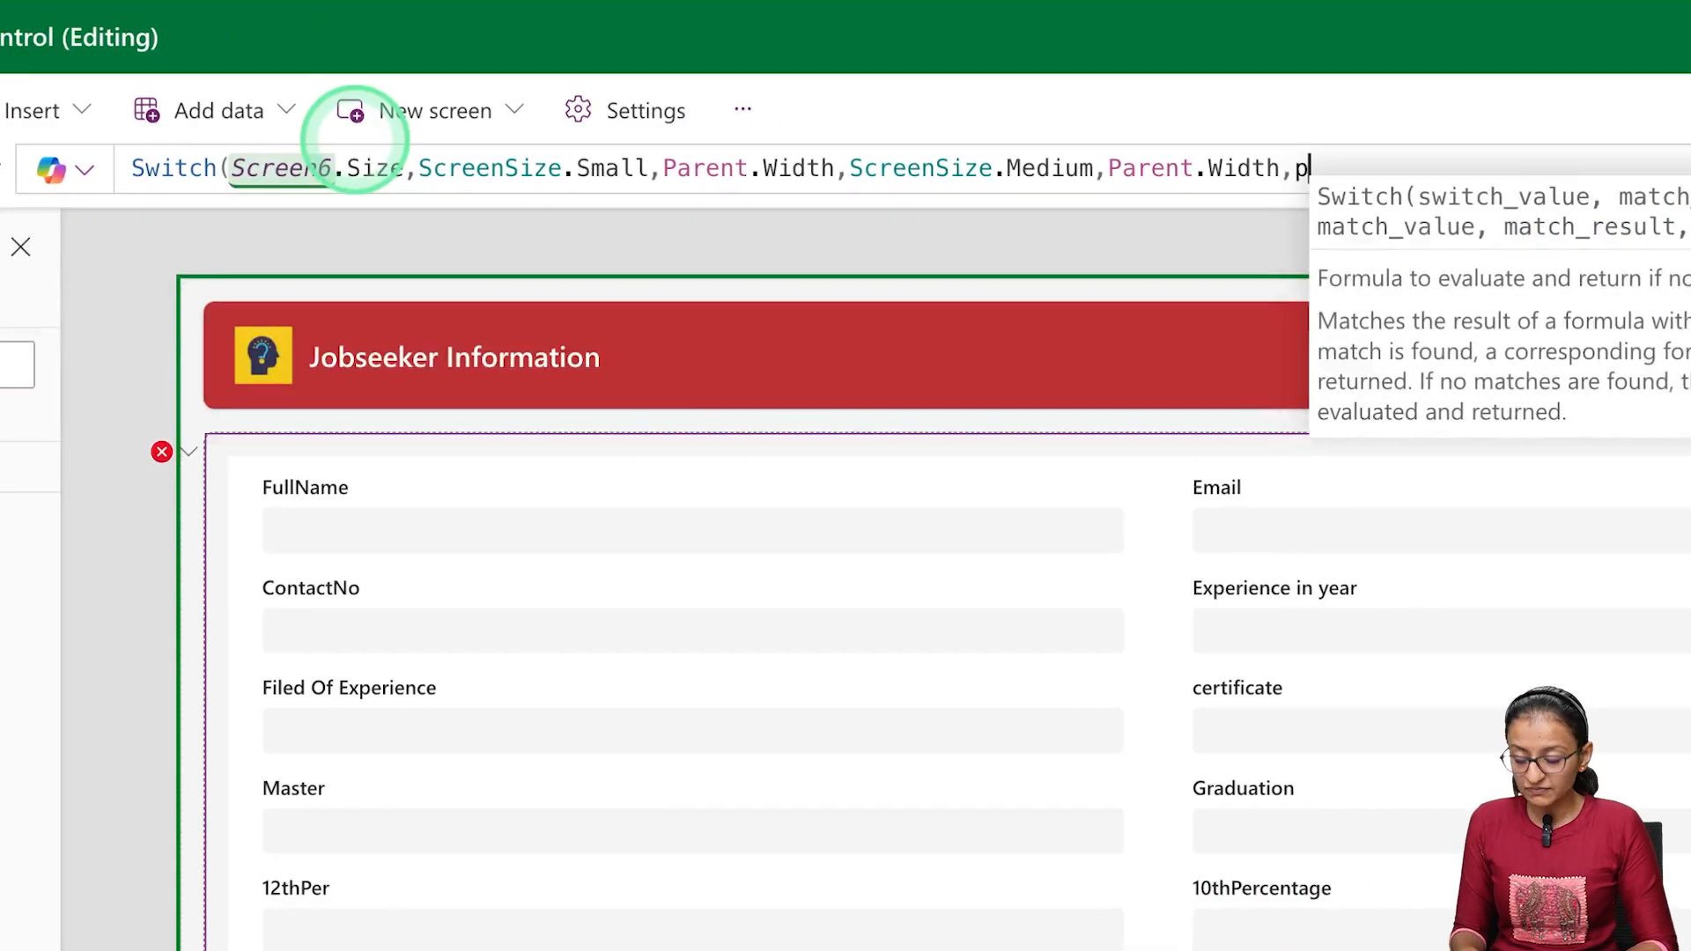
key("Tab")
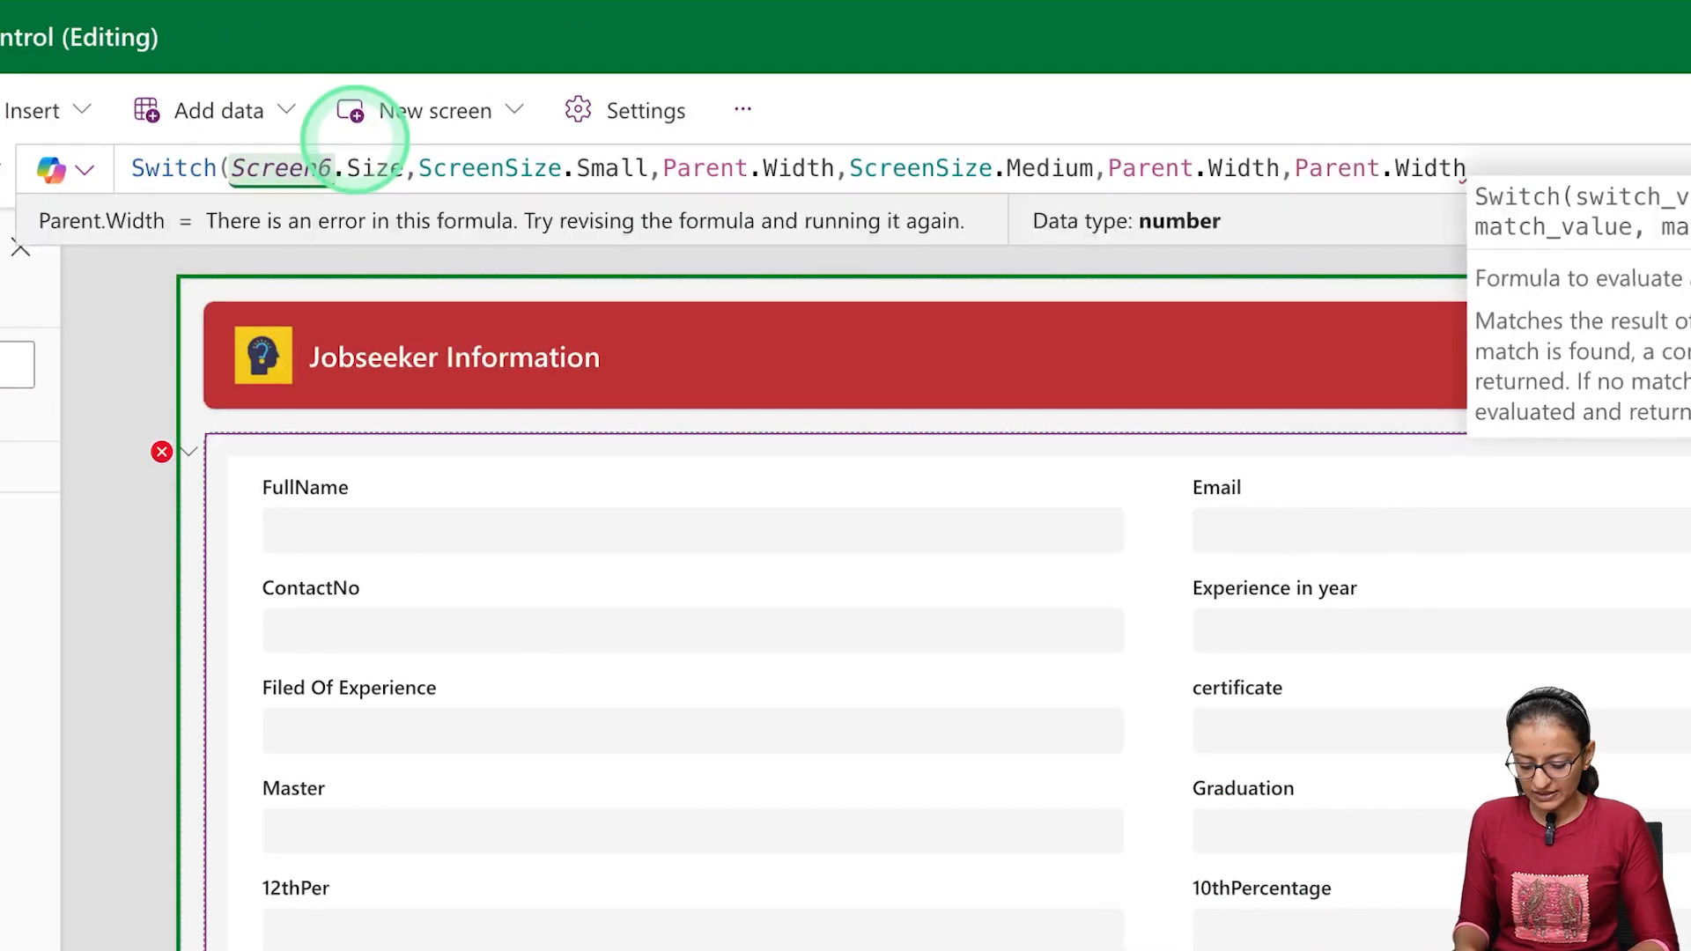
type("/2)")
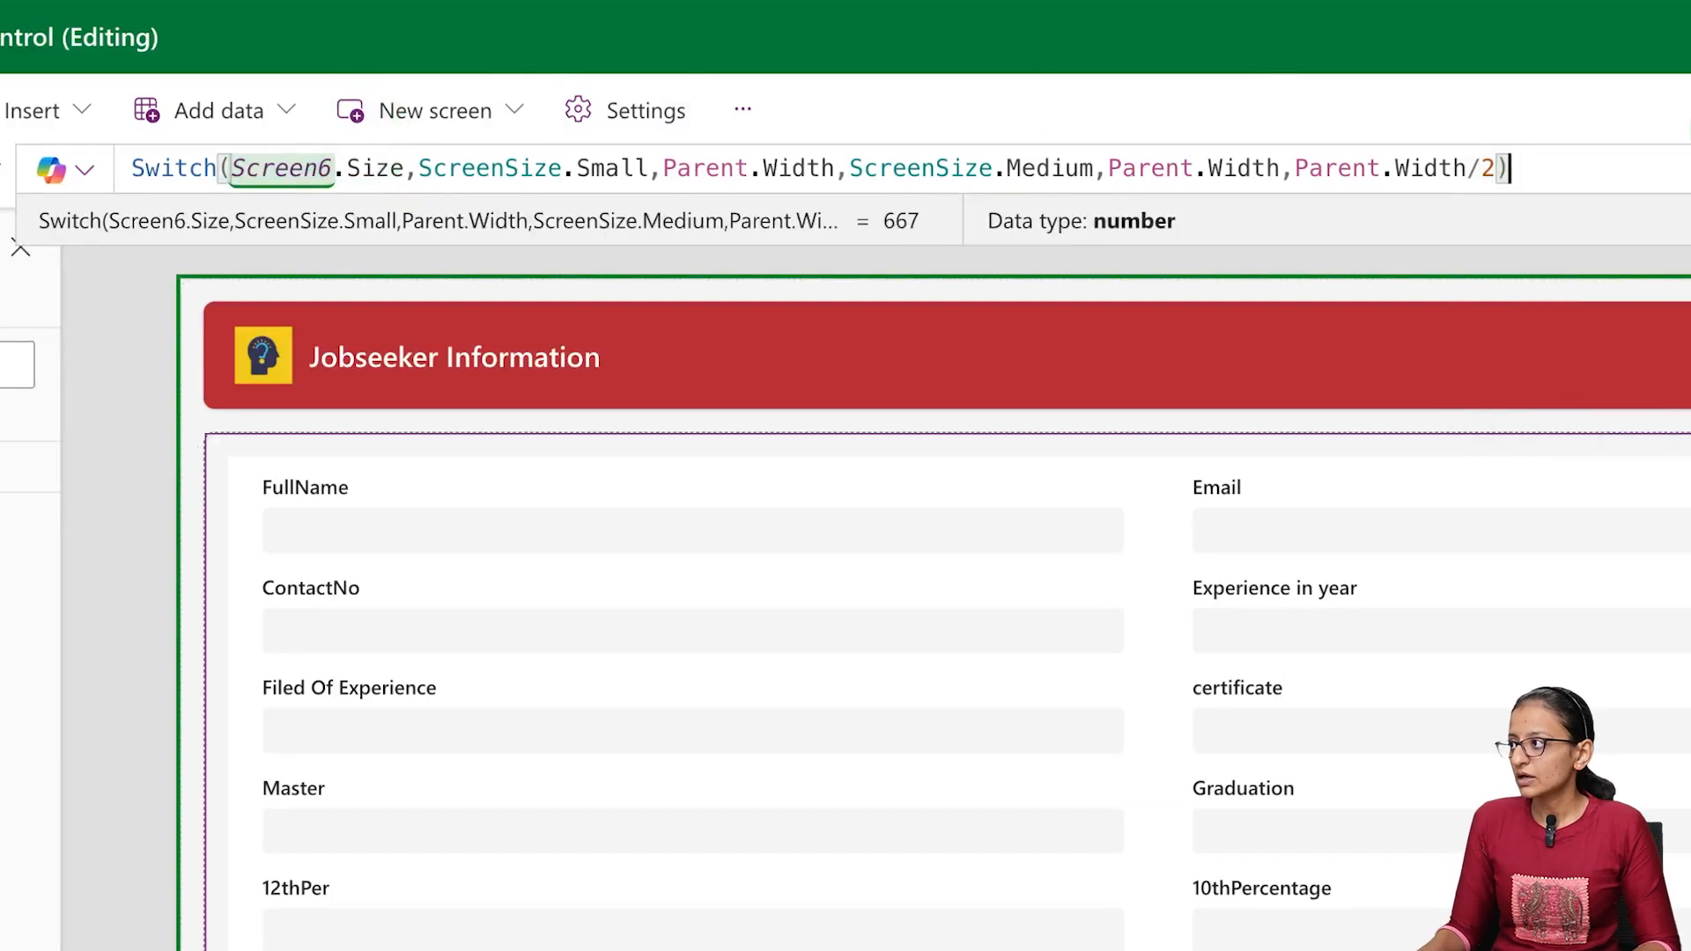
left_click(542, 907)
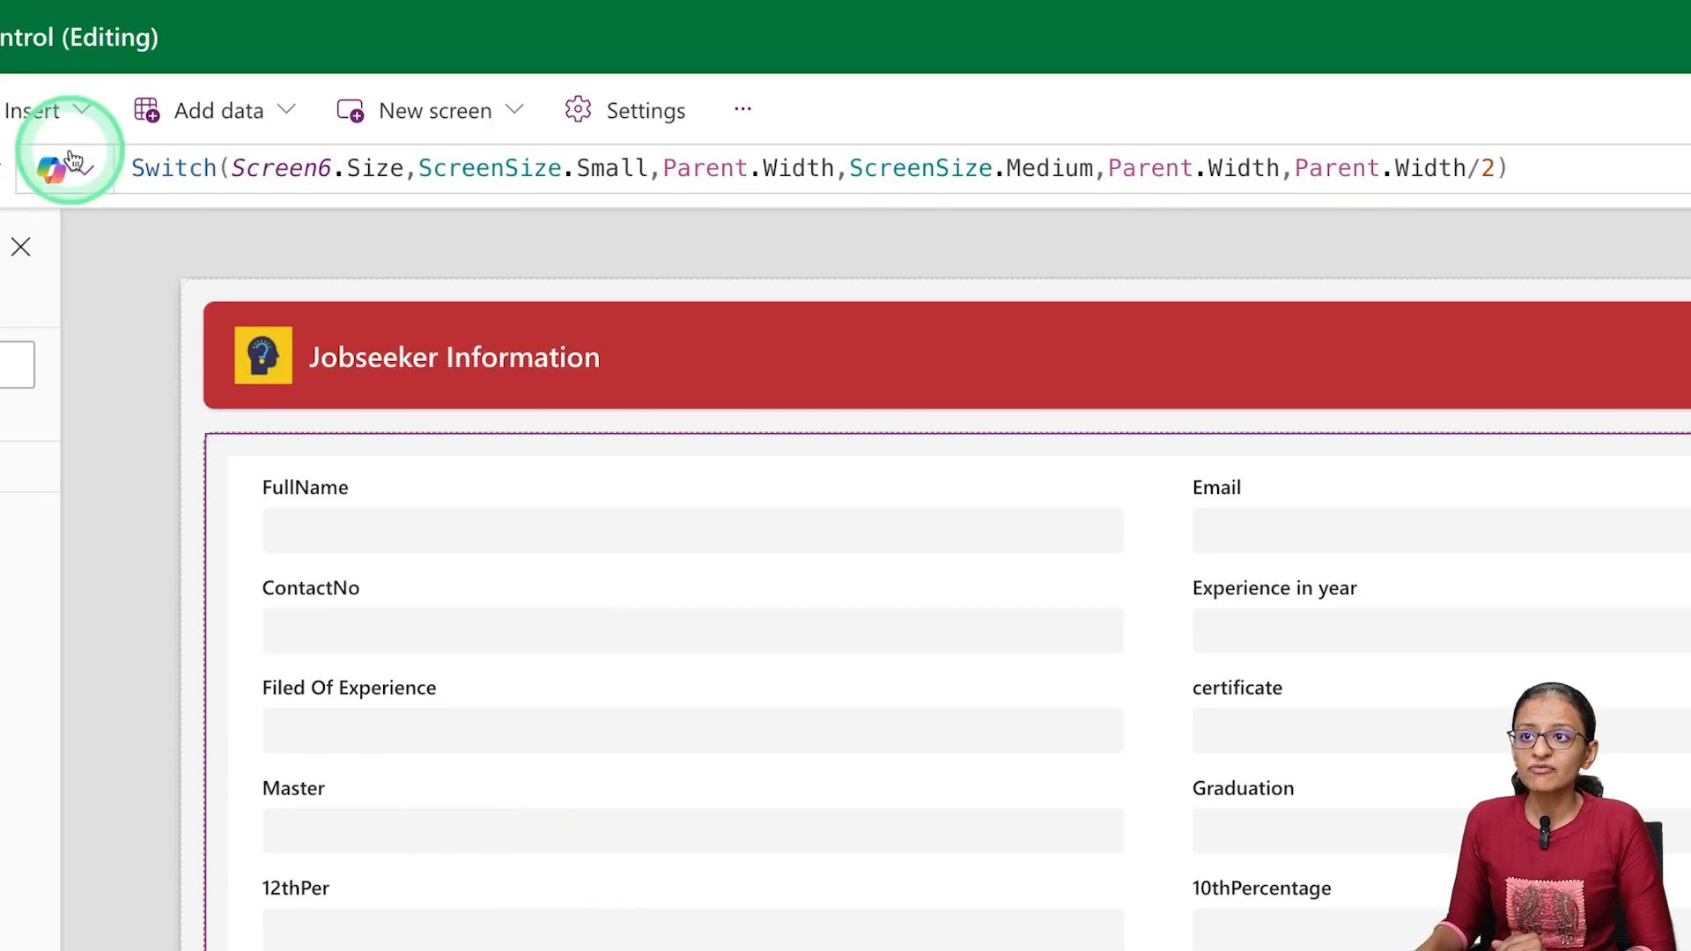
Review the Width formula, preview the form on the tablet, look through its fields, and exit the preview
left_click_drag(139, 168, 1006, 167)
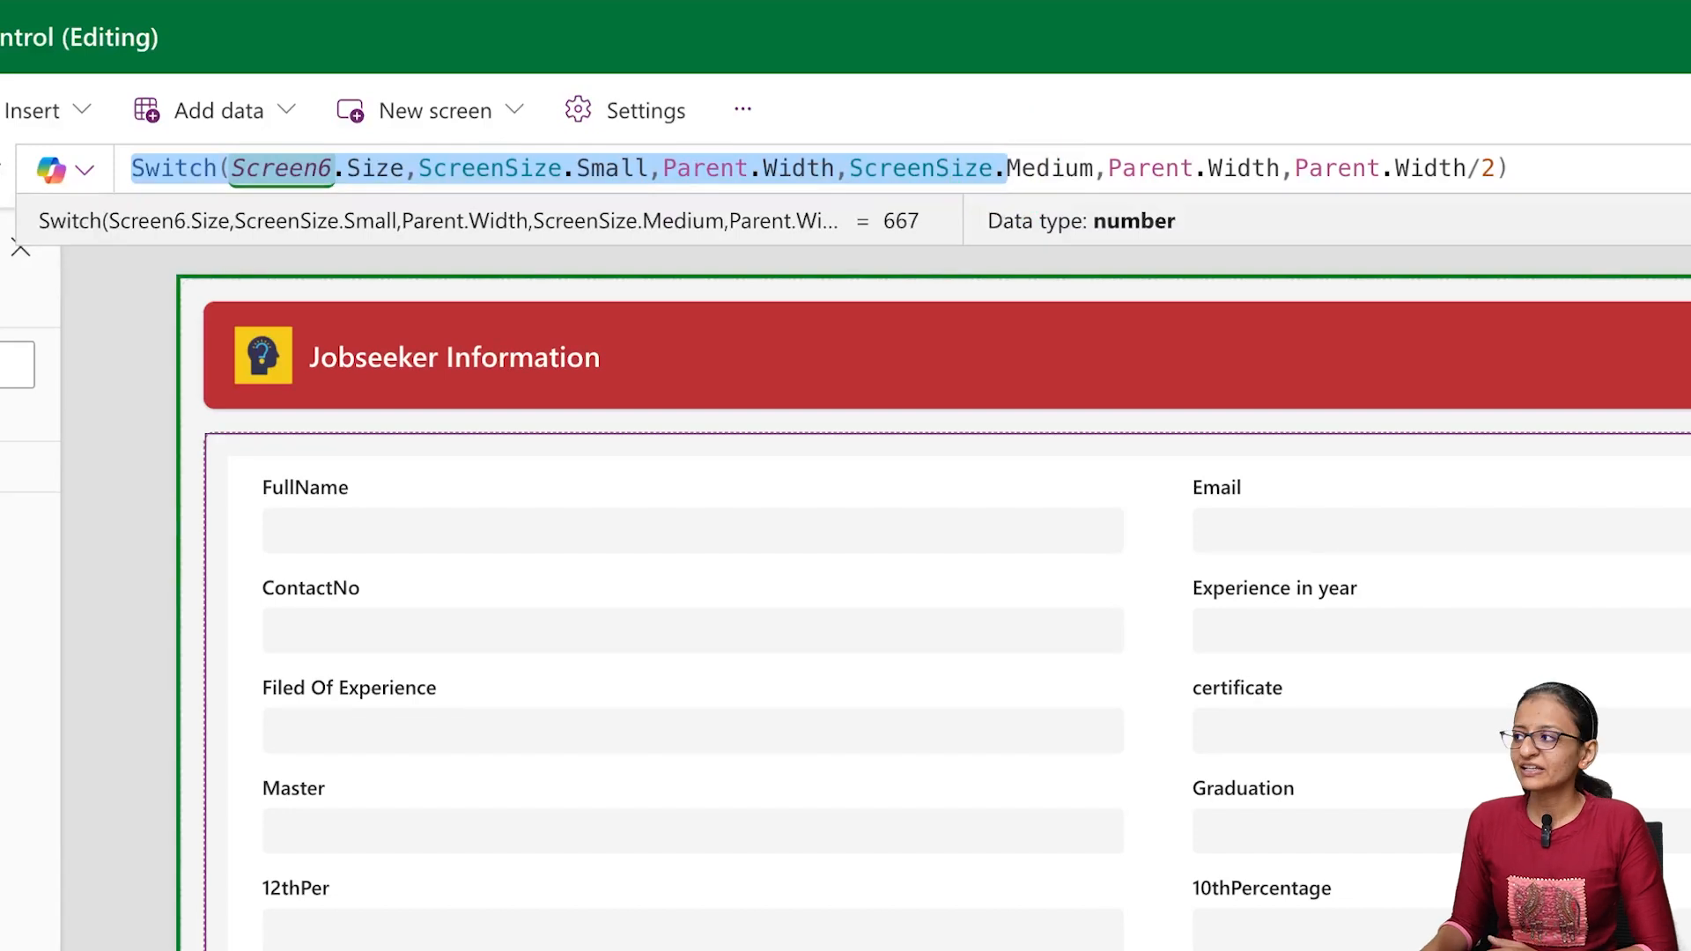
key("F5")
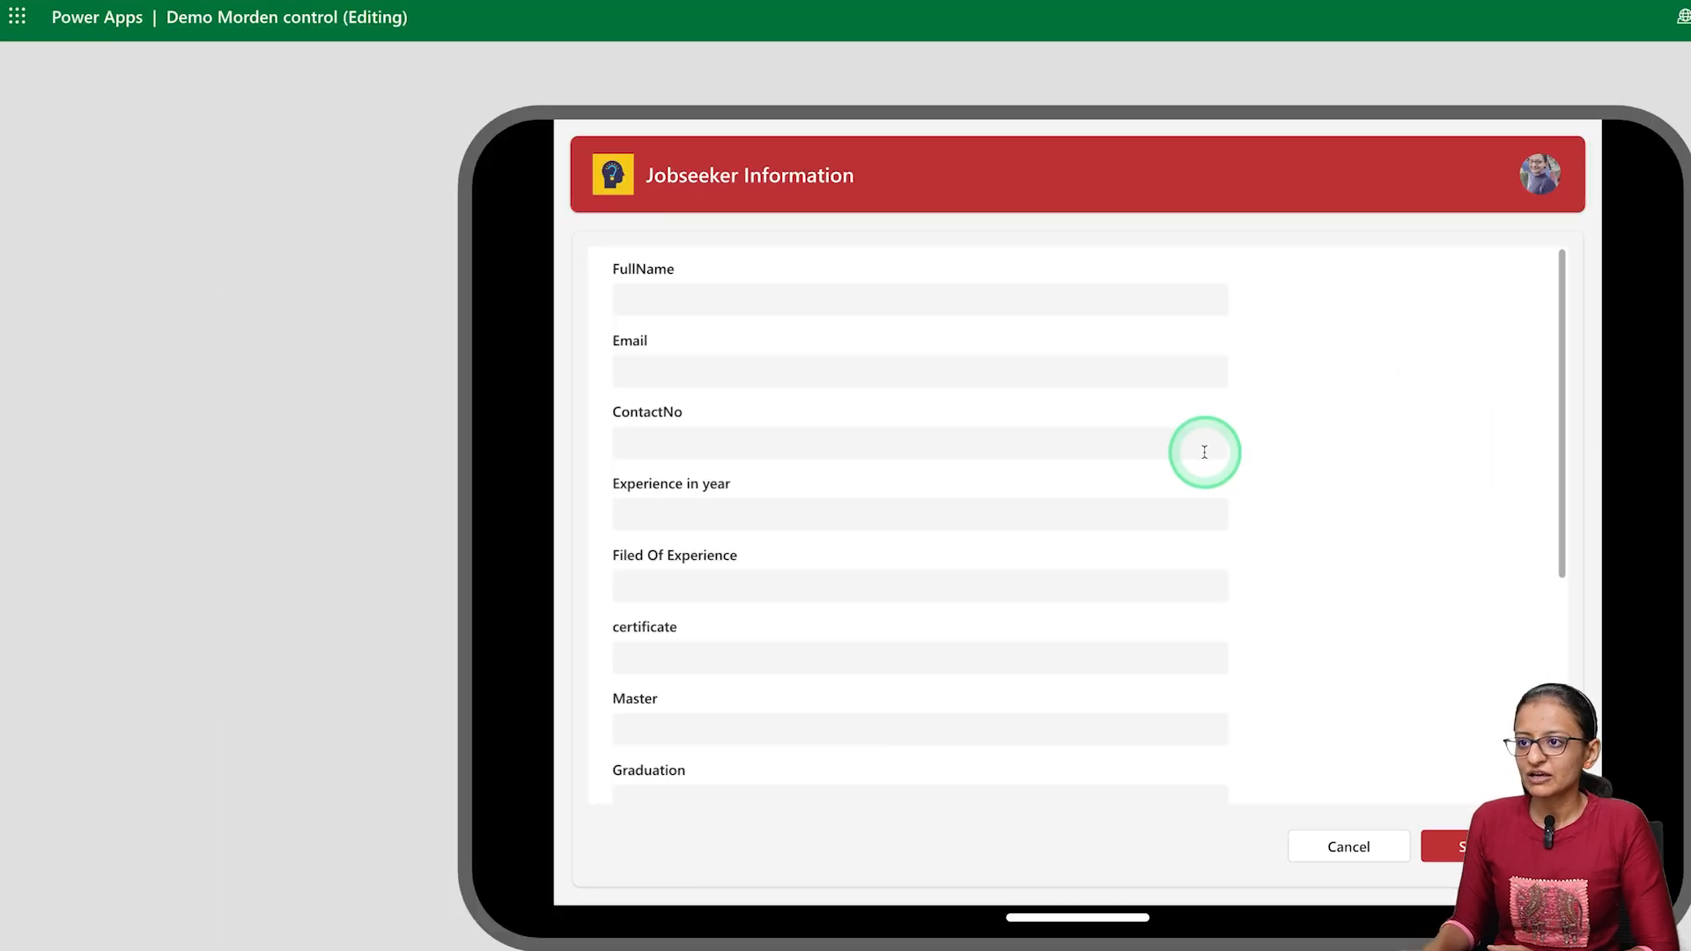
scroll(1205, 453, "down", 5)
scroll(1204, 452, "up", 5)
scroll(1205, 452, "down", 4)
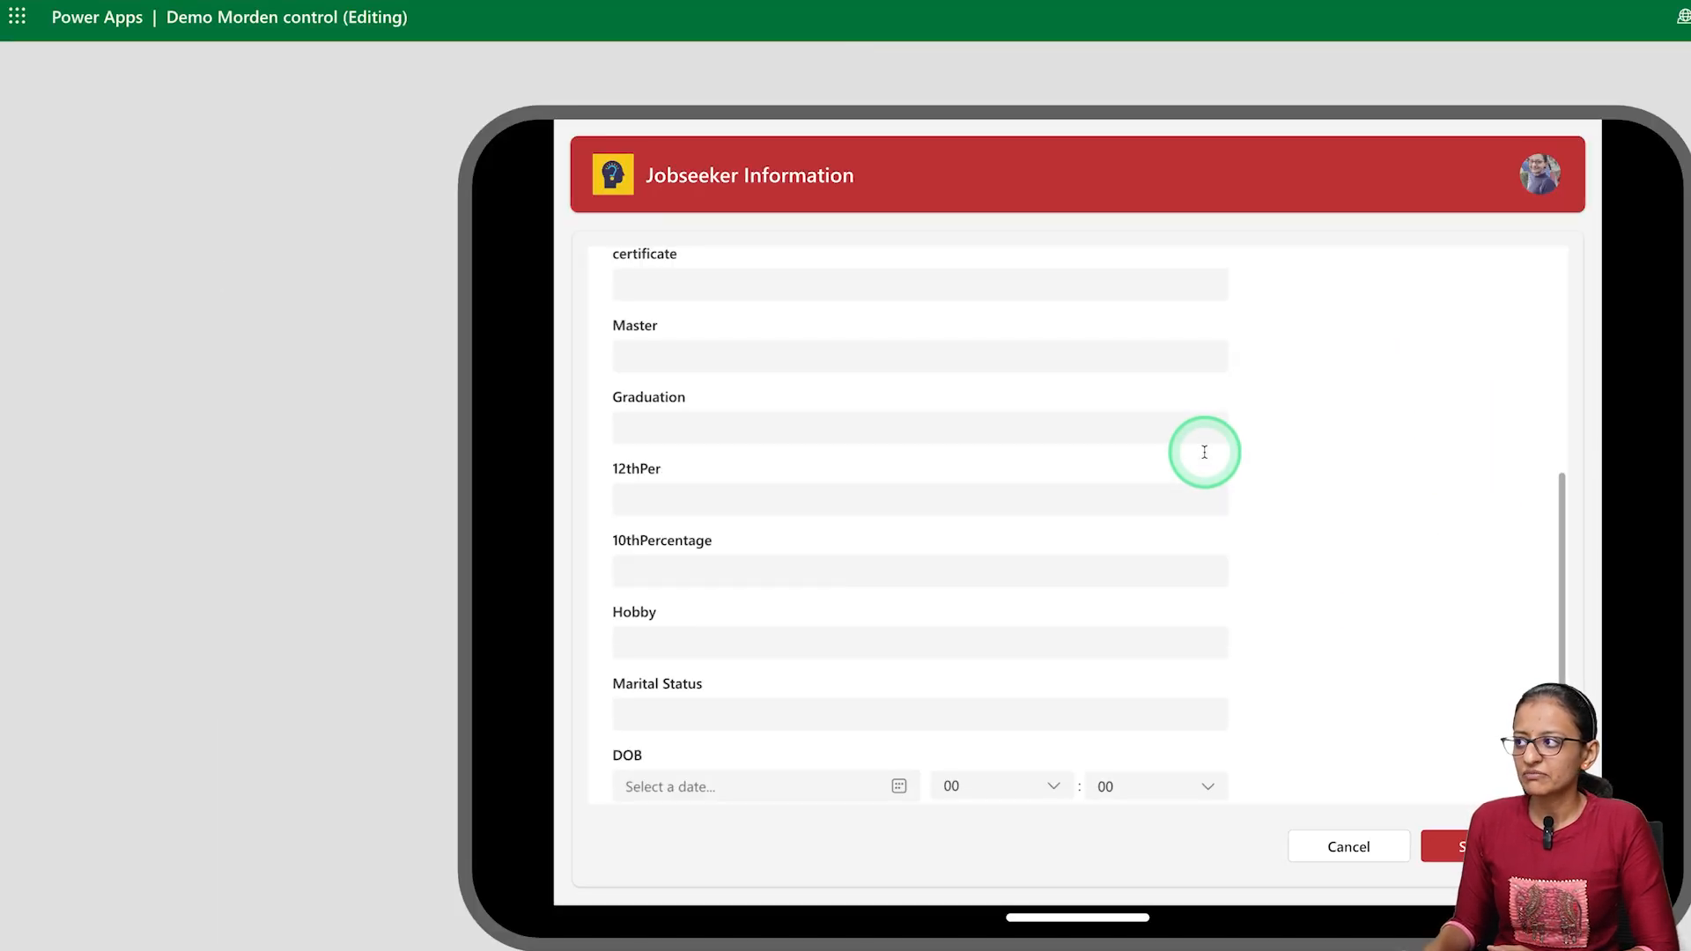
key("Escape")
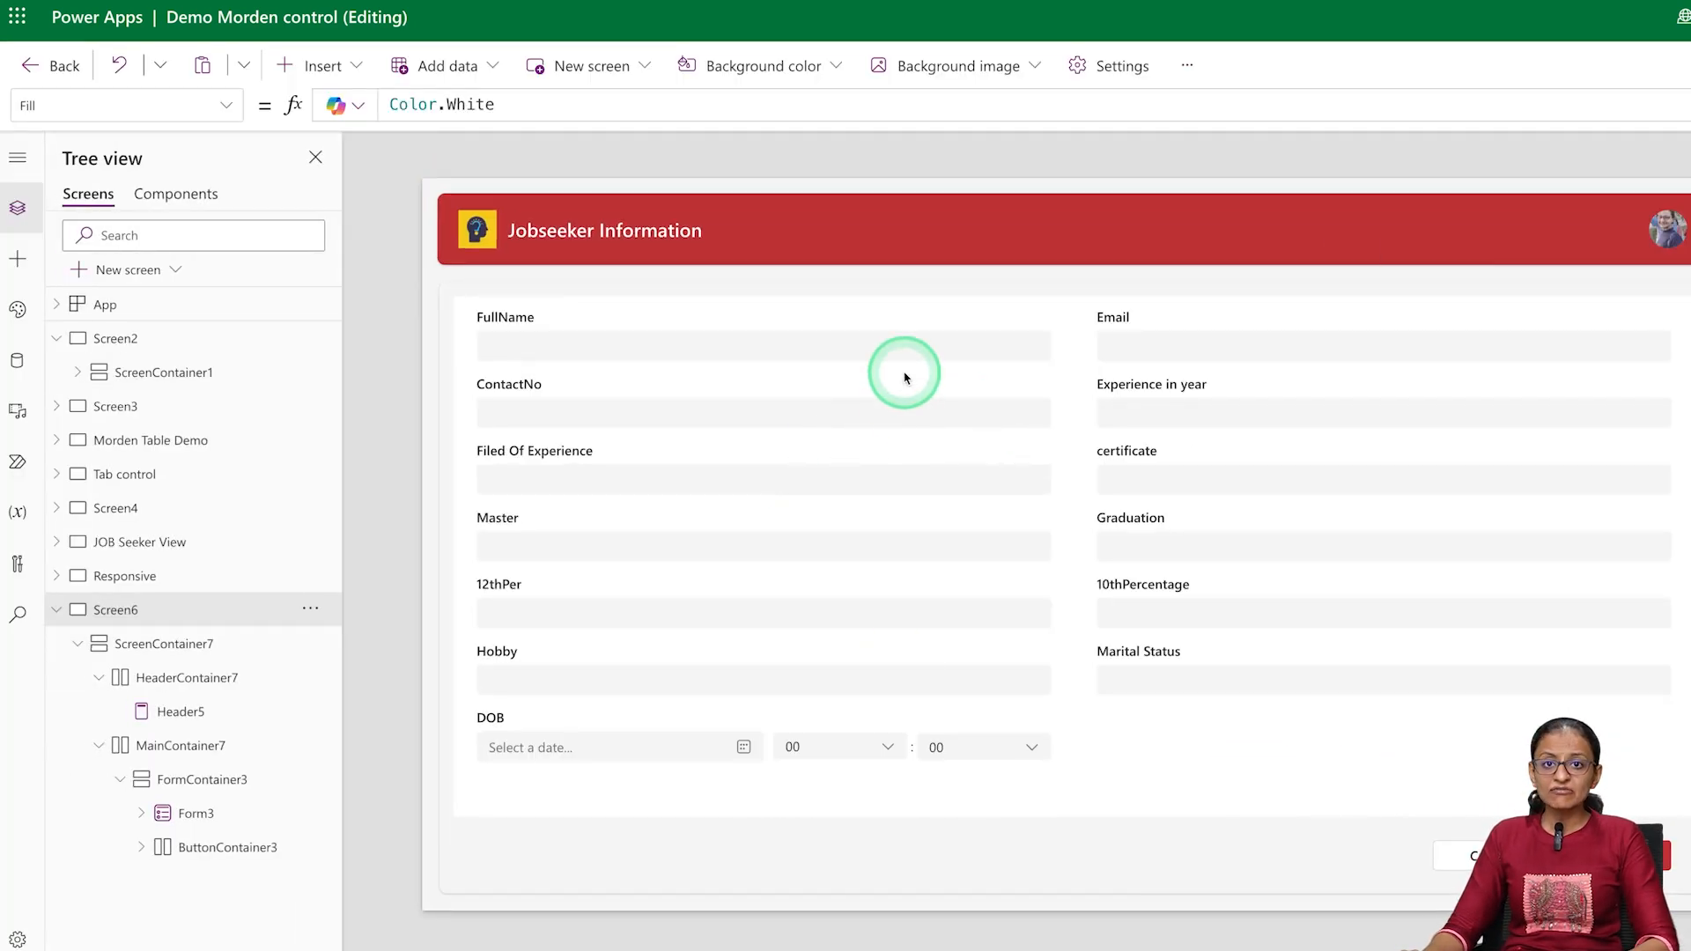
Examine the OnSelect formulas of the Submit and Cancel buttons
left_click(1616, 874)
left_click(1604, 853)
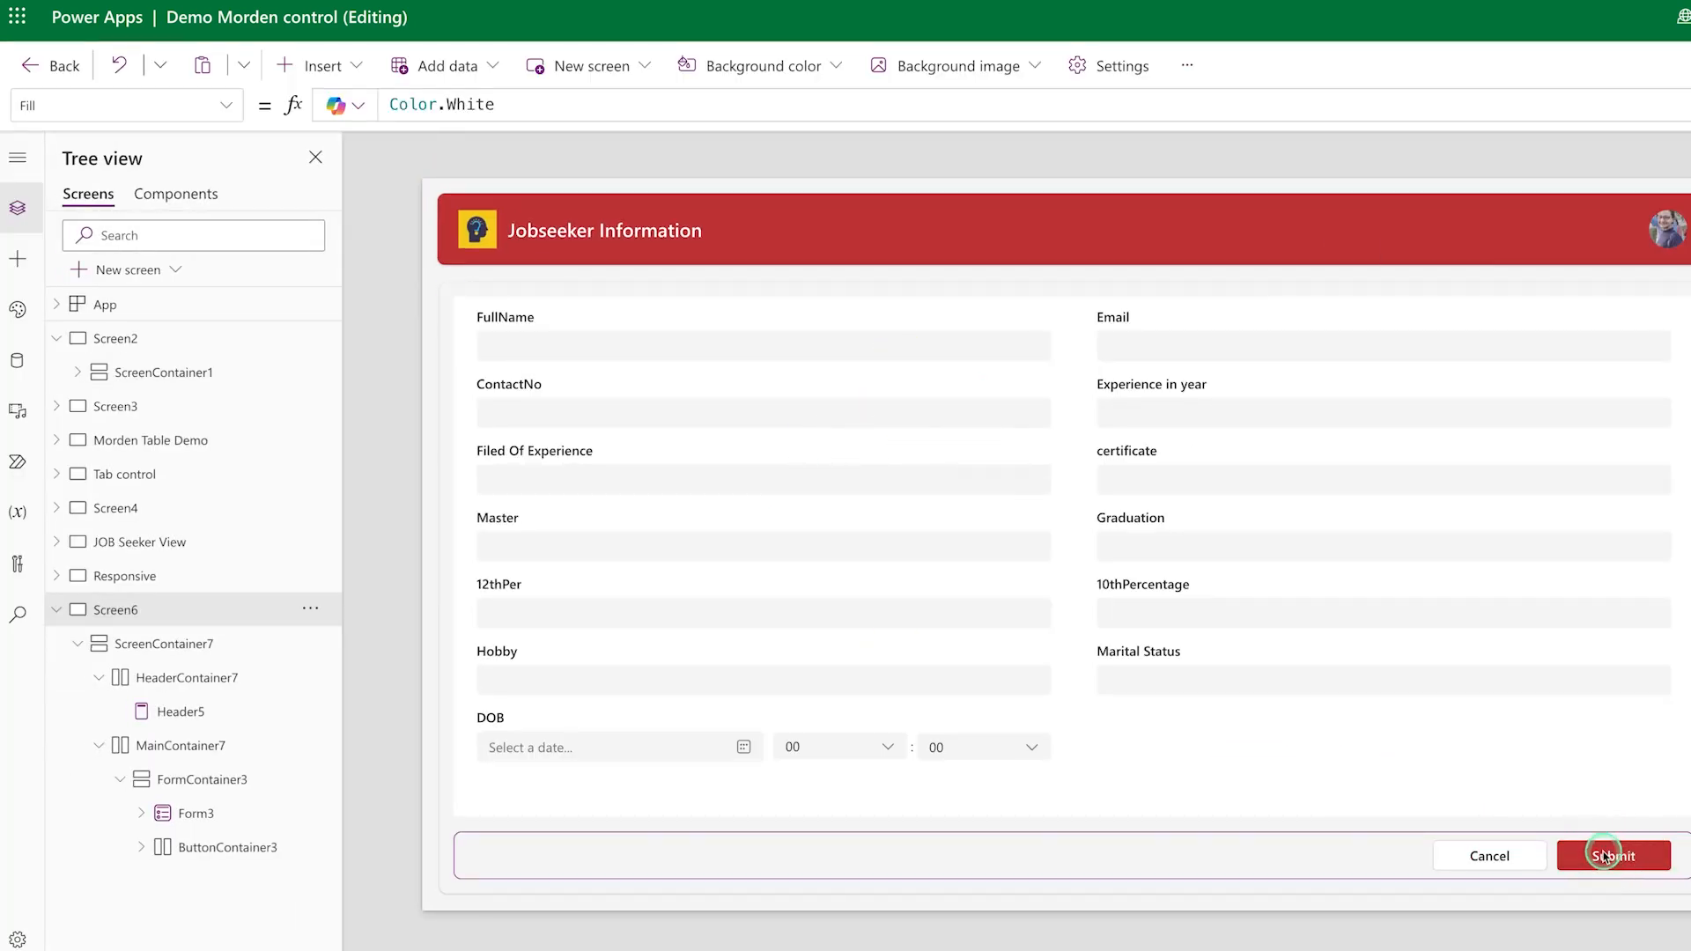
left_click(1605, 854)
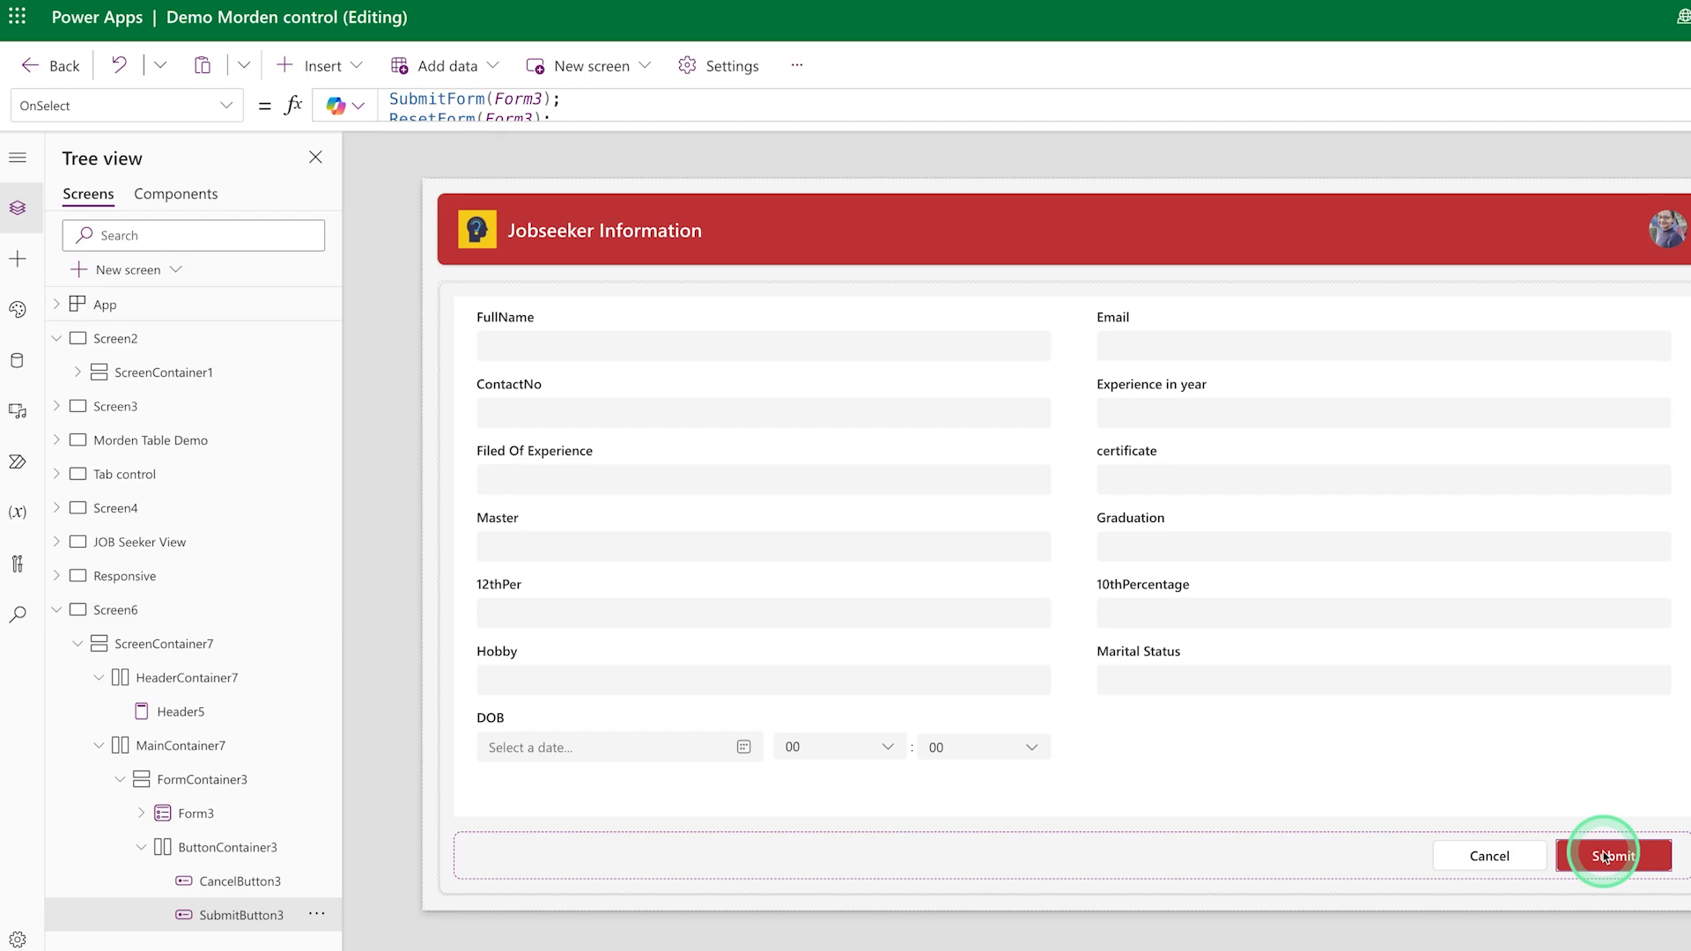
left_click(1689, 106)
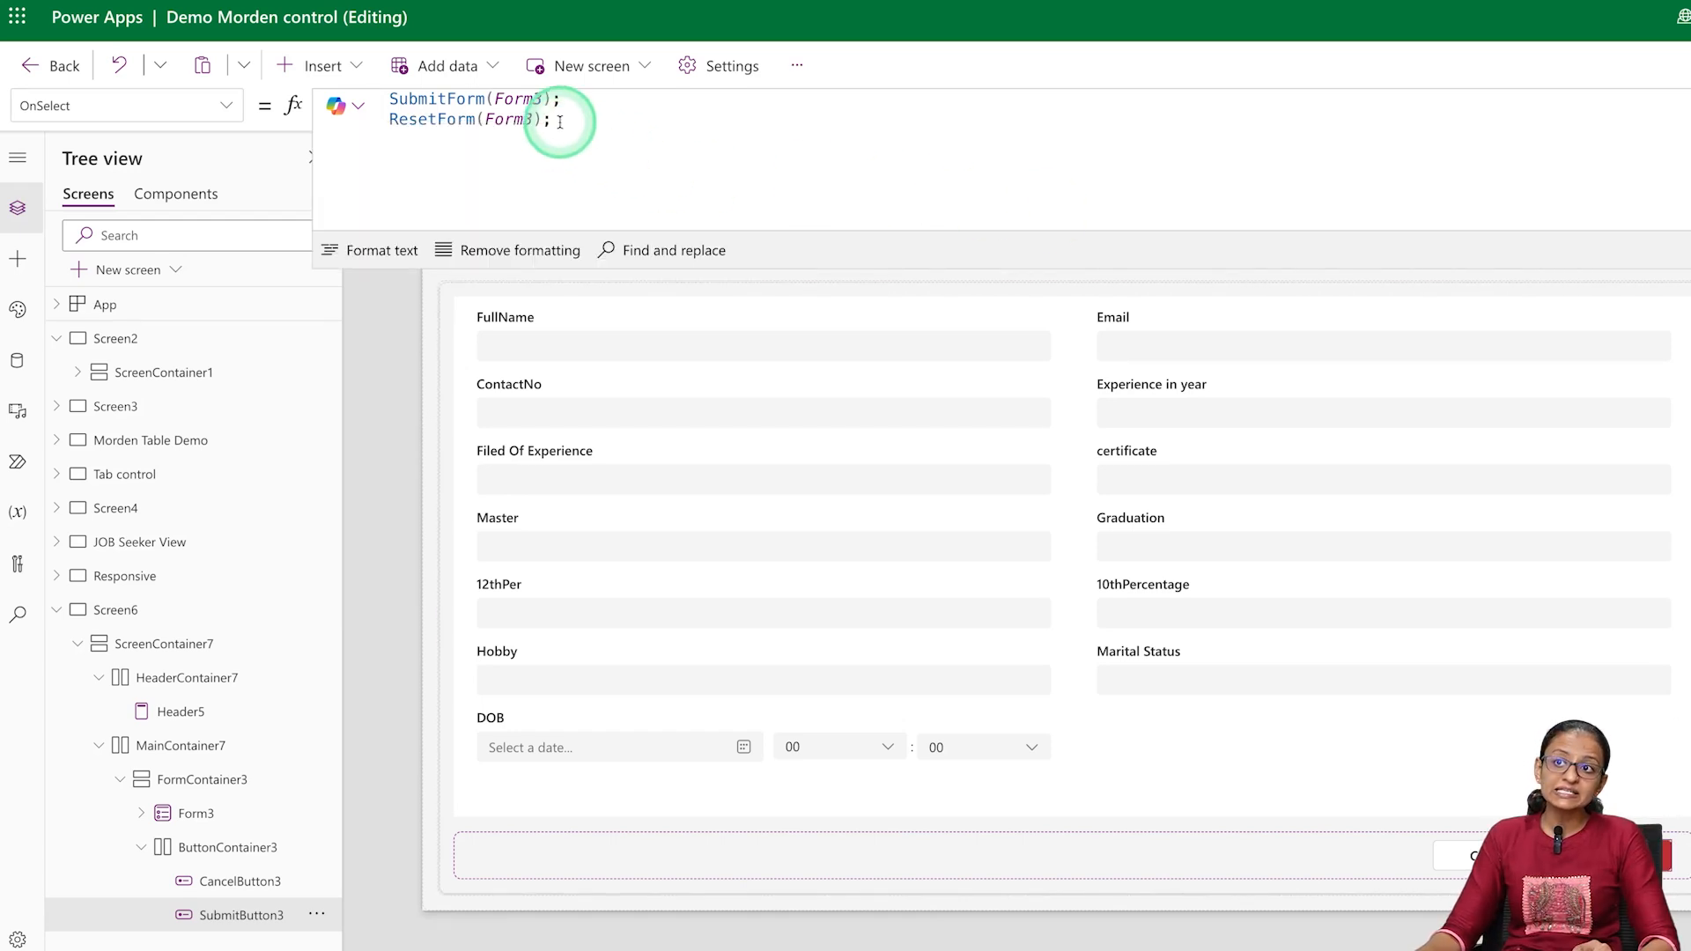
left_click_drag(558, 124, 389, 119)
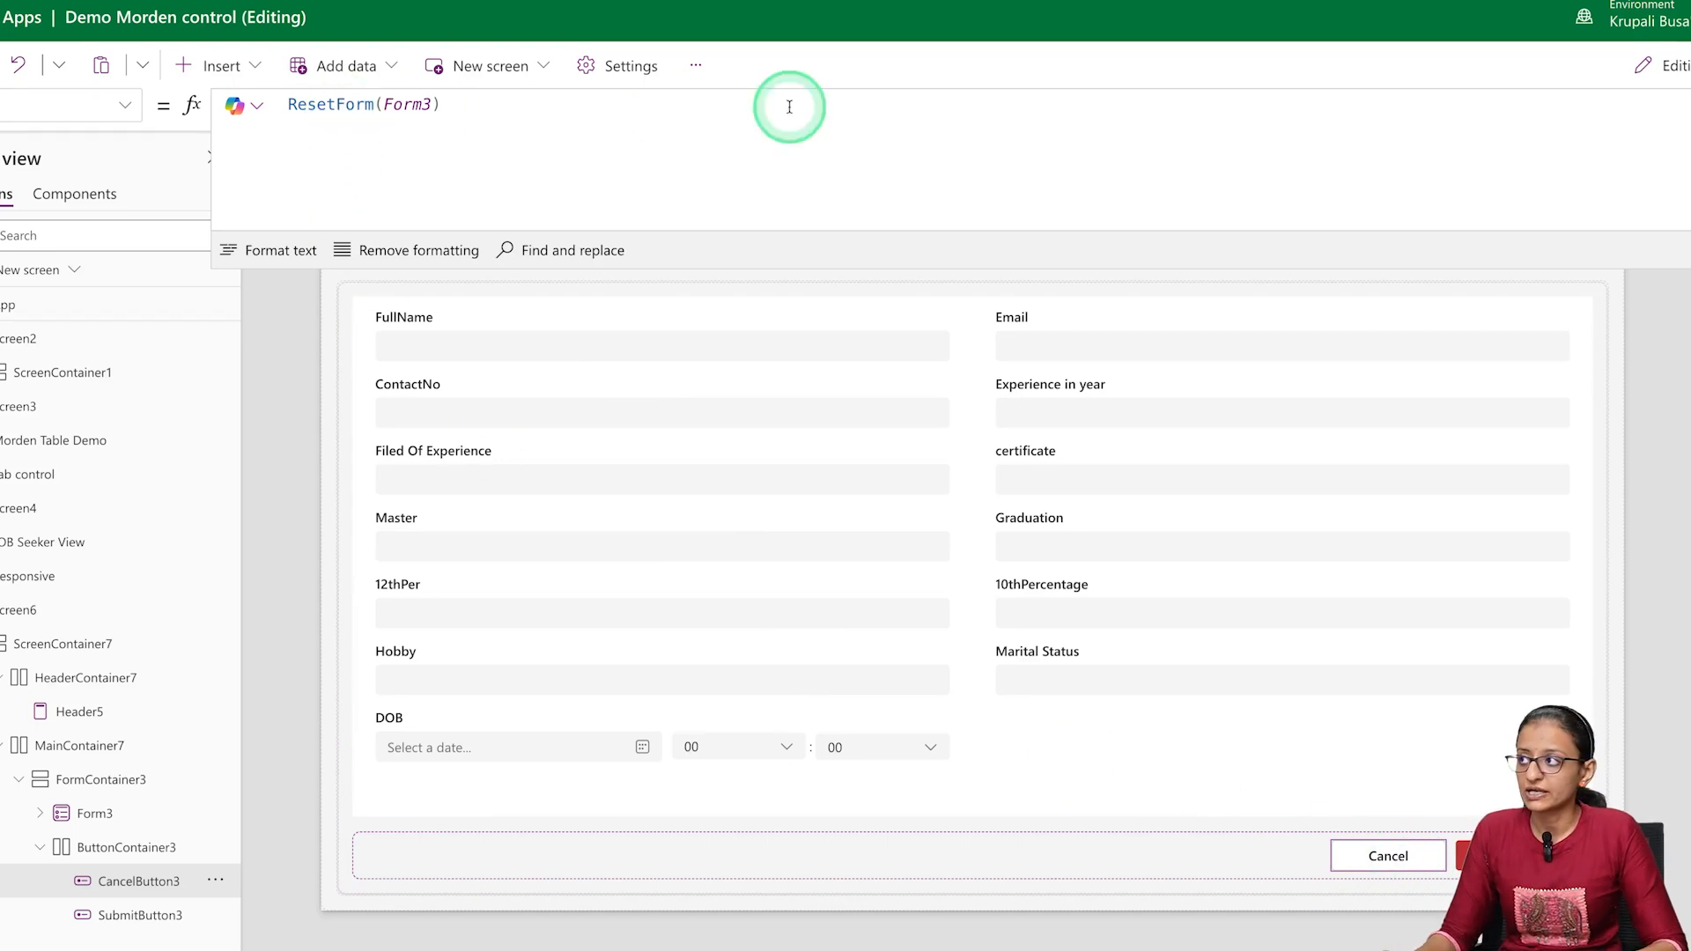
Preview the form again and switch the preview to a different device size
key("F5")
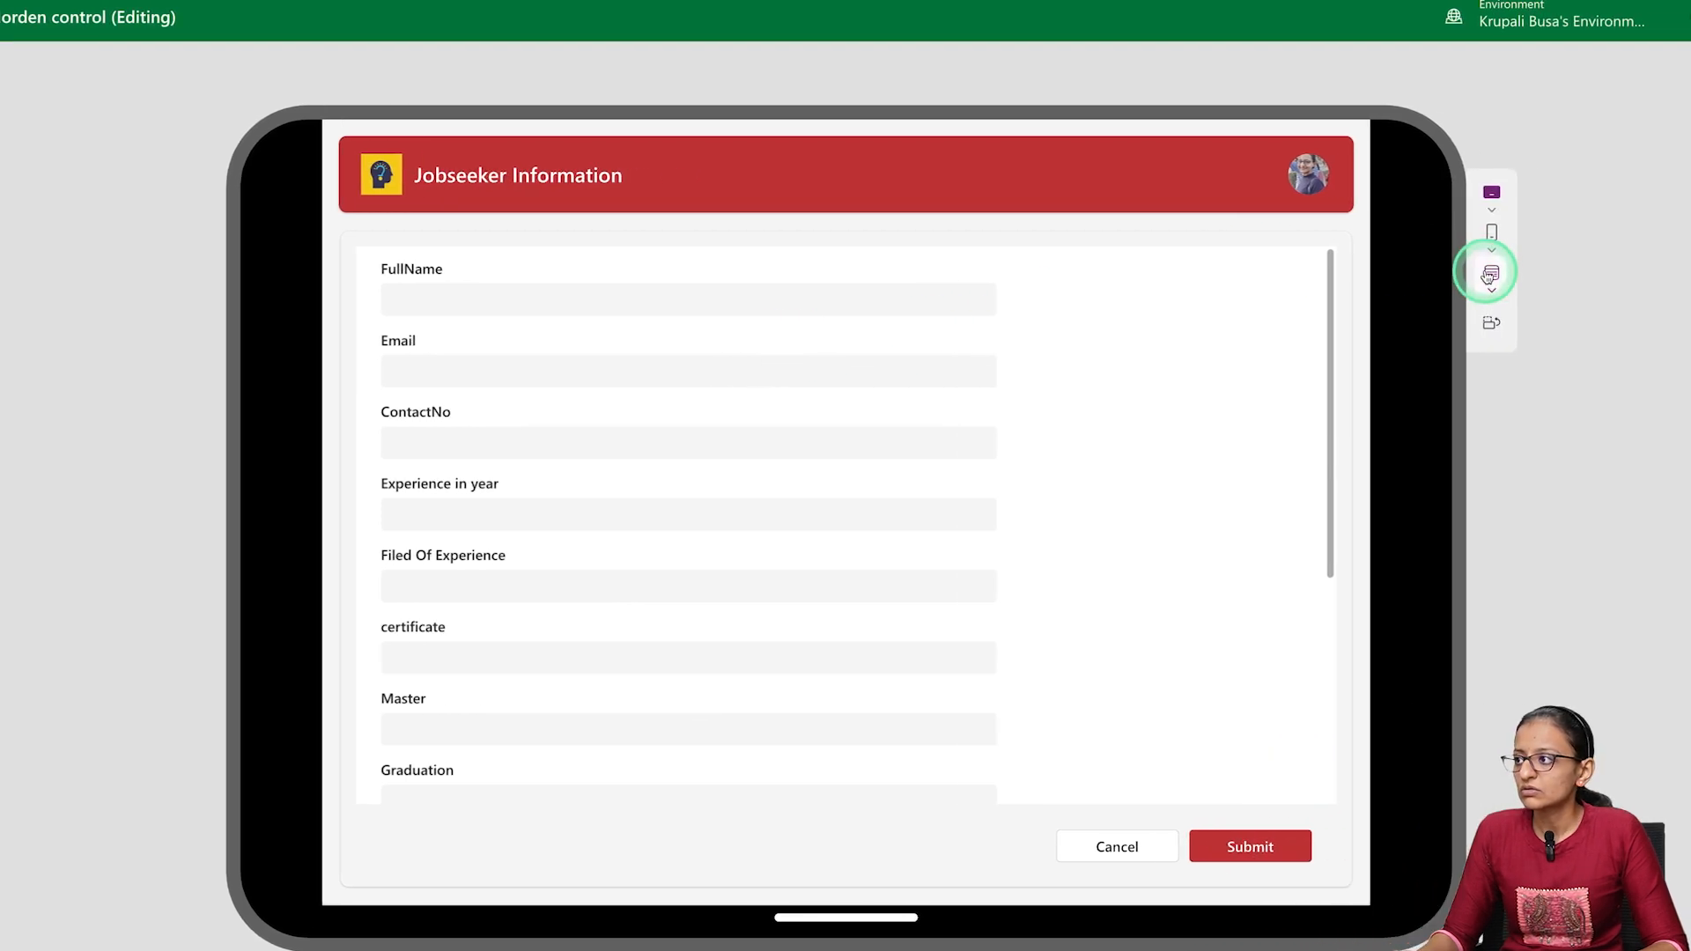
left_click(1528, 275)
left_click(1518, 330)
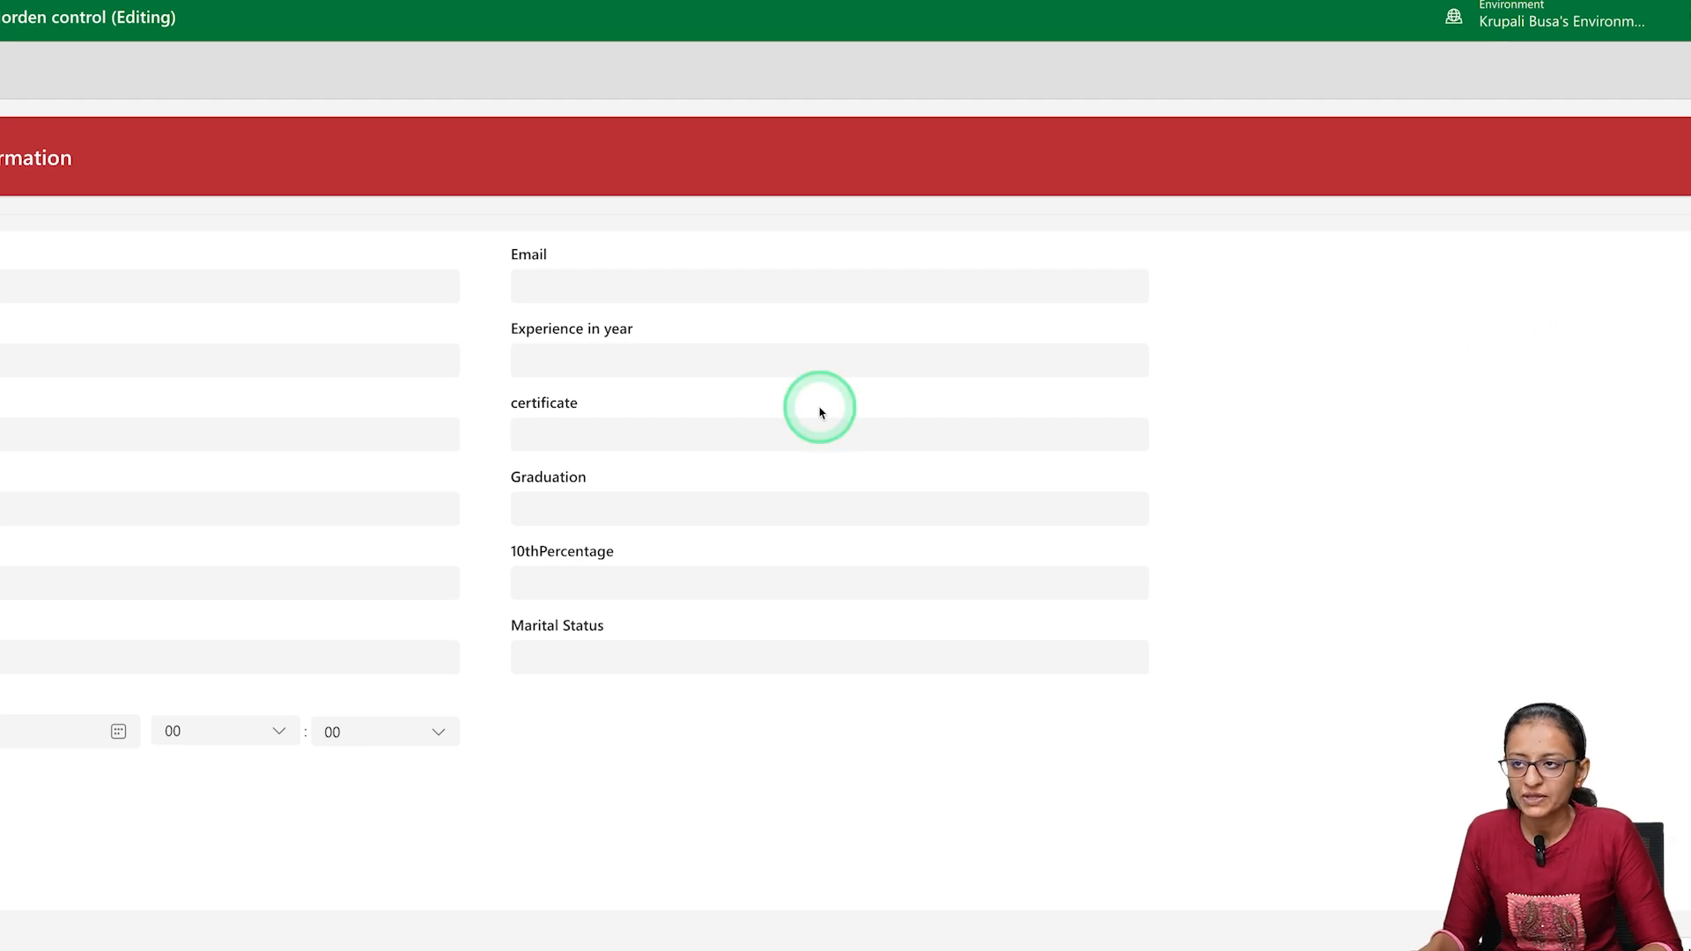
Exit the form preview and select the label of the Master field
left_click(274, 281)
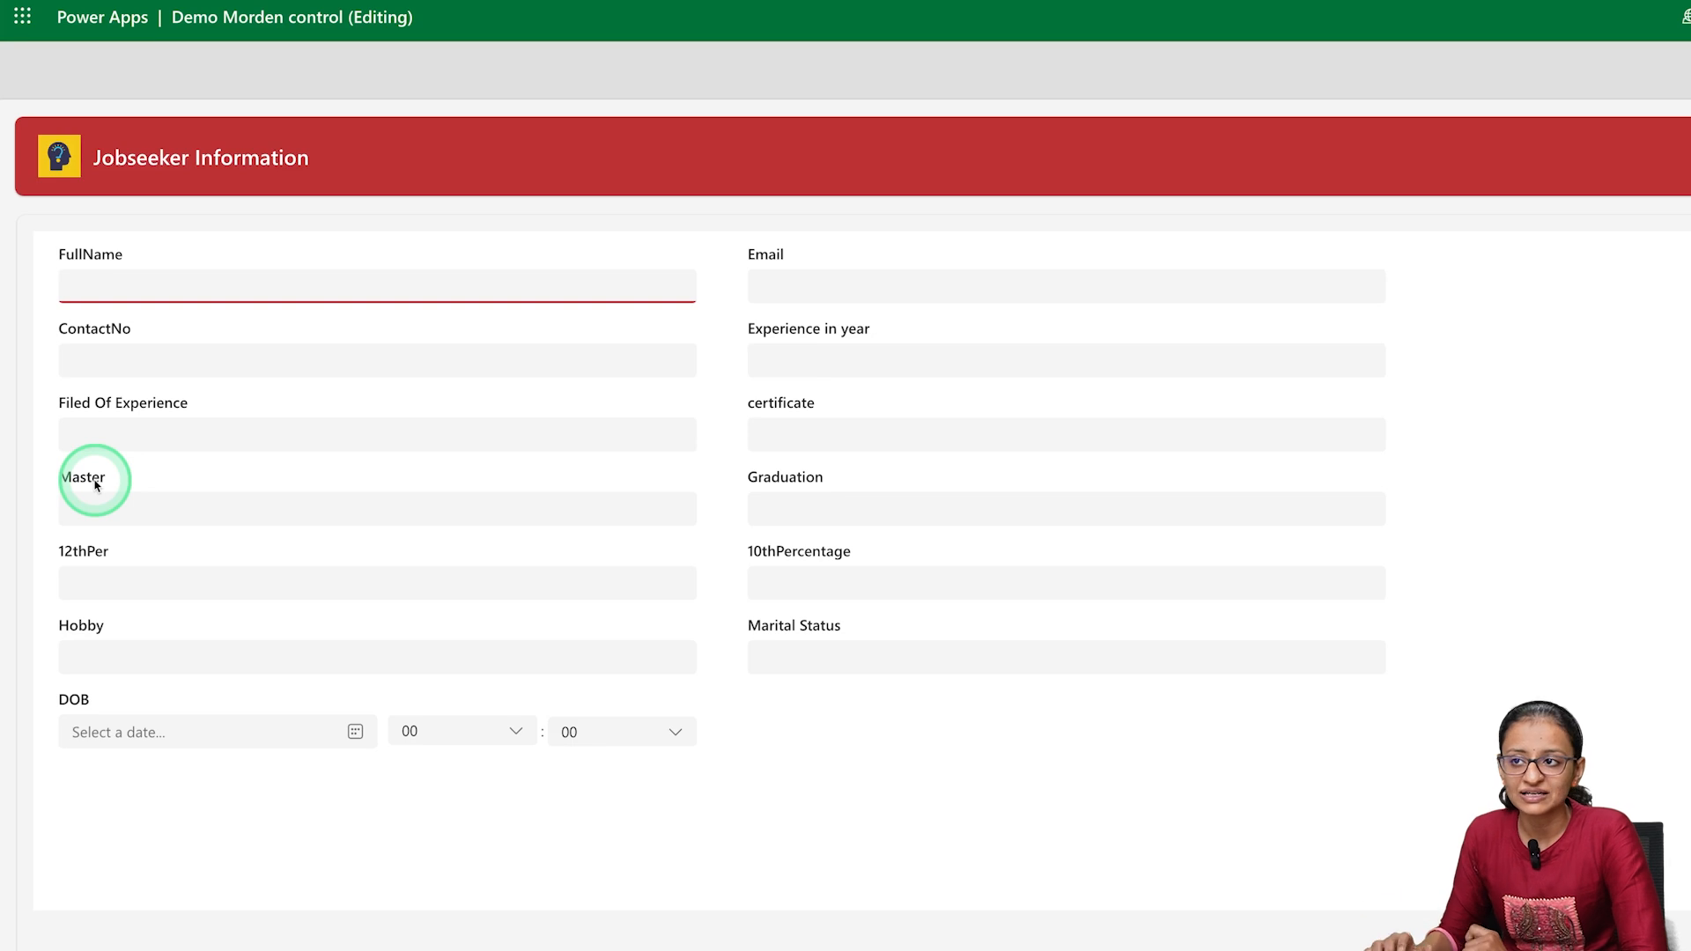
key("Escape")
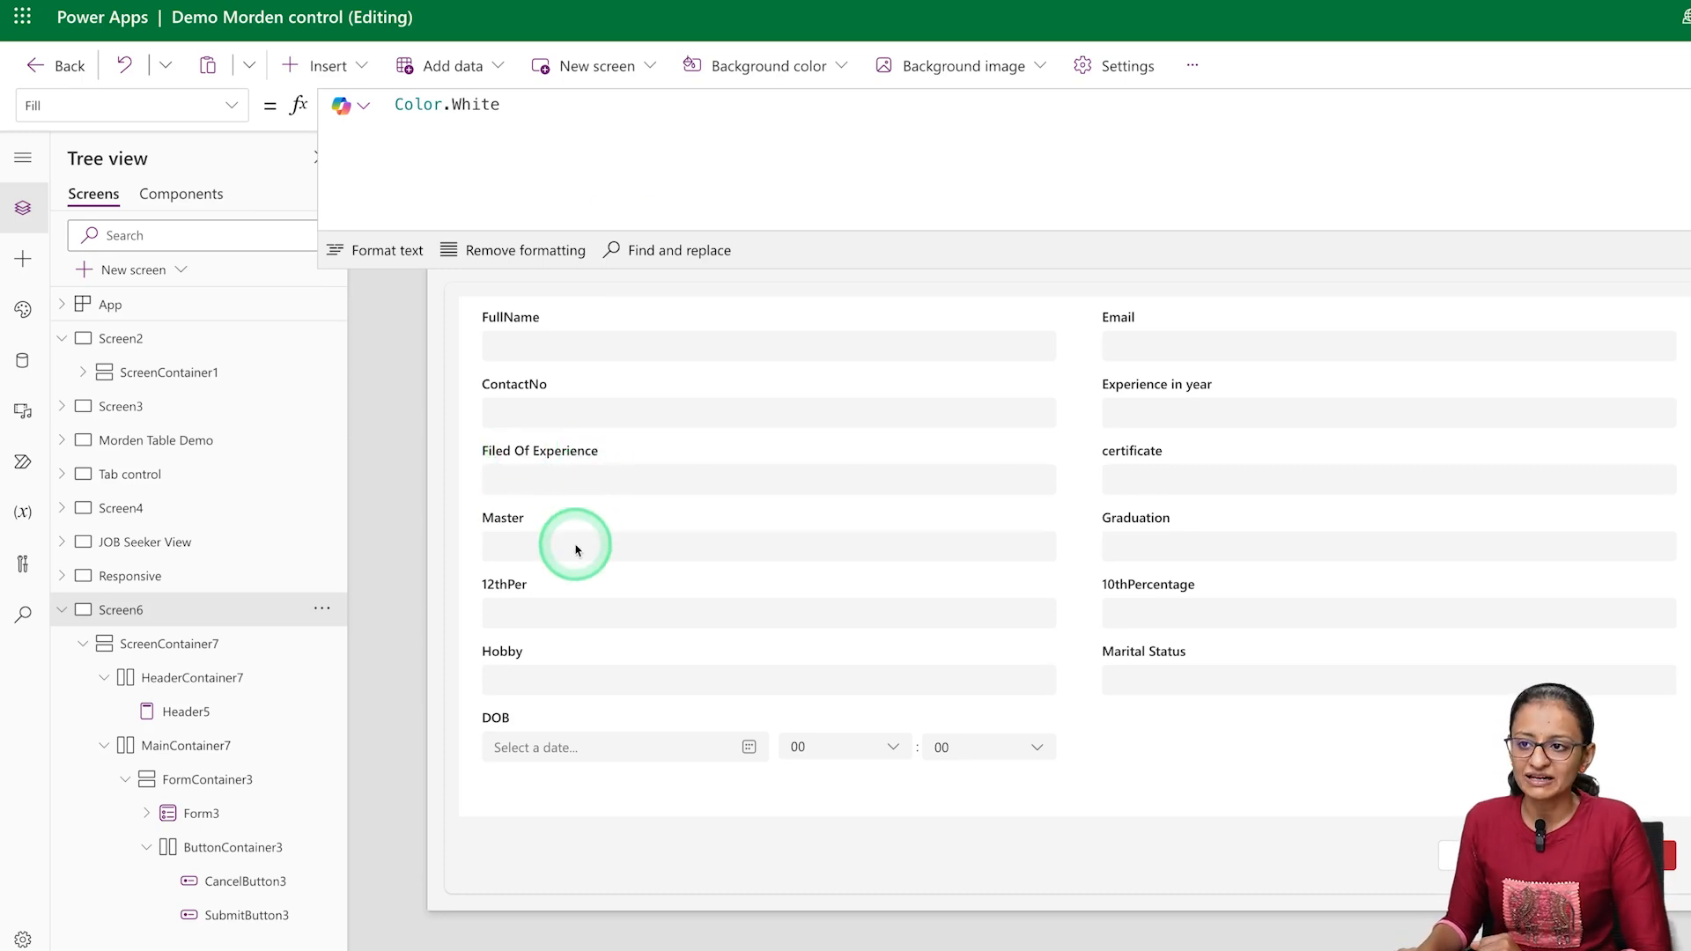
left_click(518, 525)
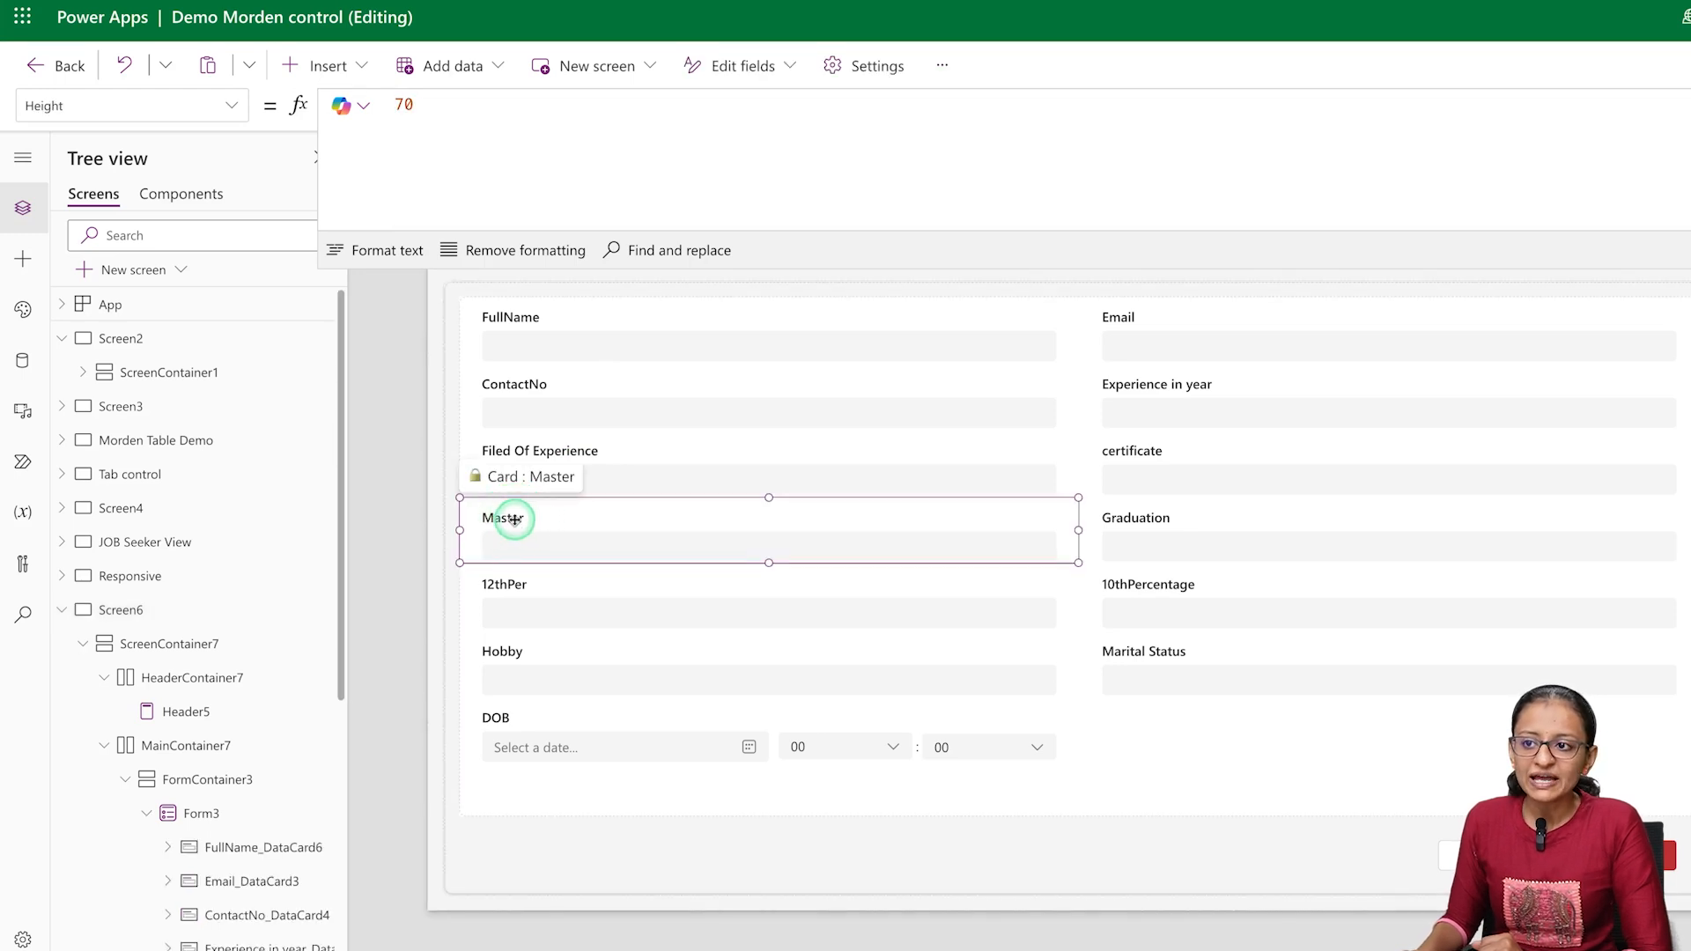
left_click(515, 523)
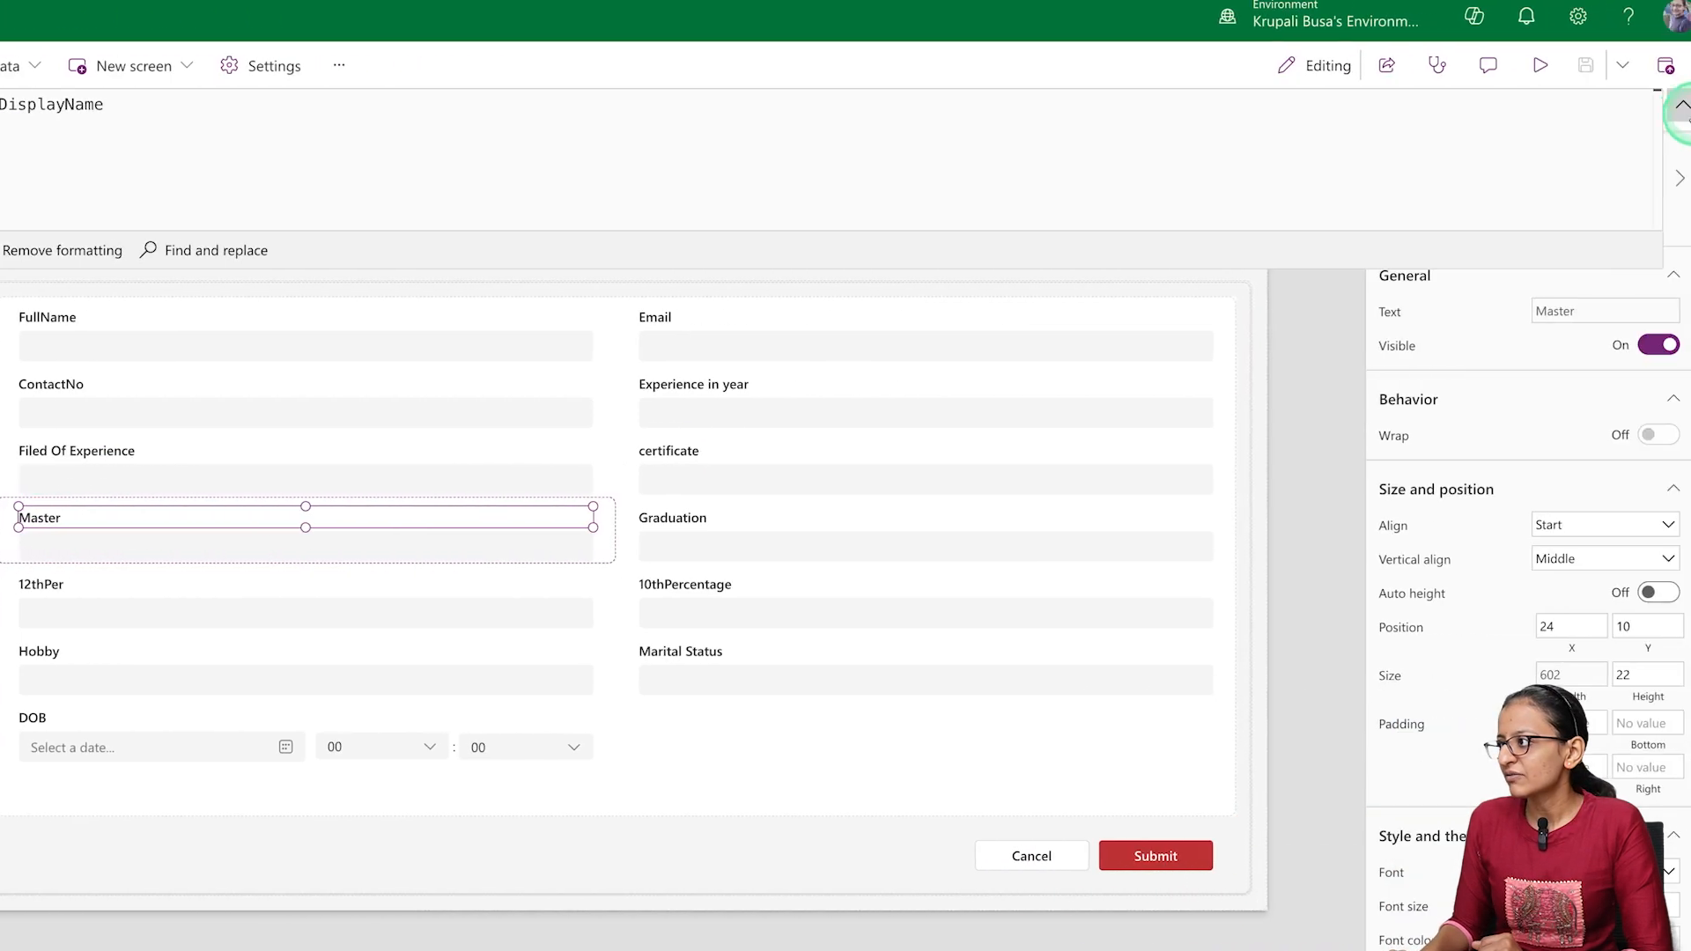
Collapse the formula bar and unlock the Master field's label so its properties can be changed
left_click(1683, 107)
left_click(1574, 313)
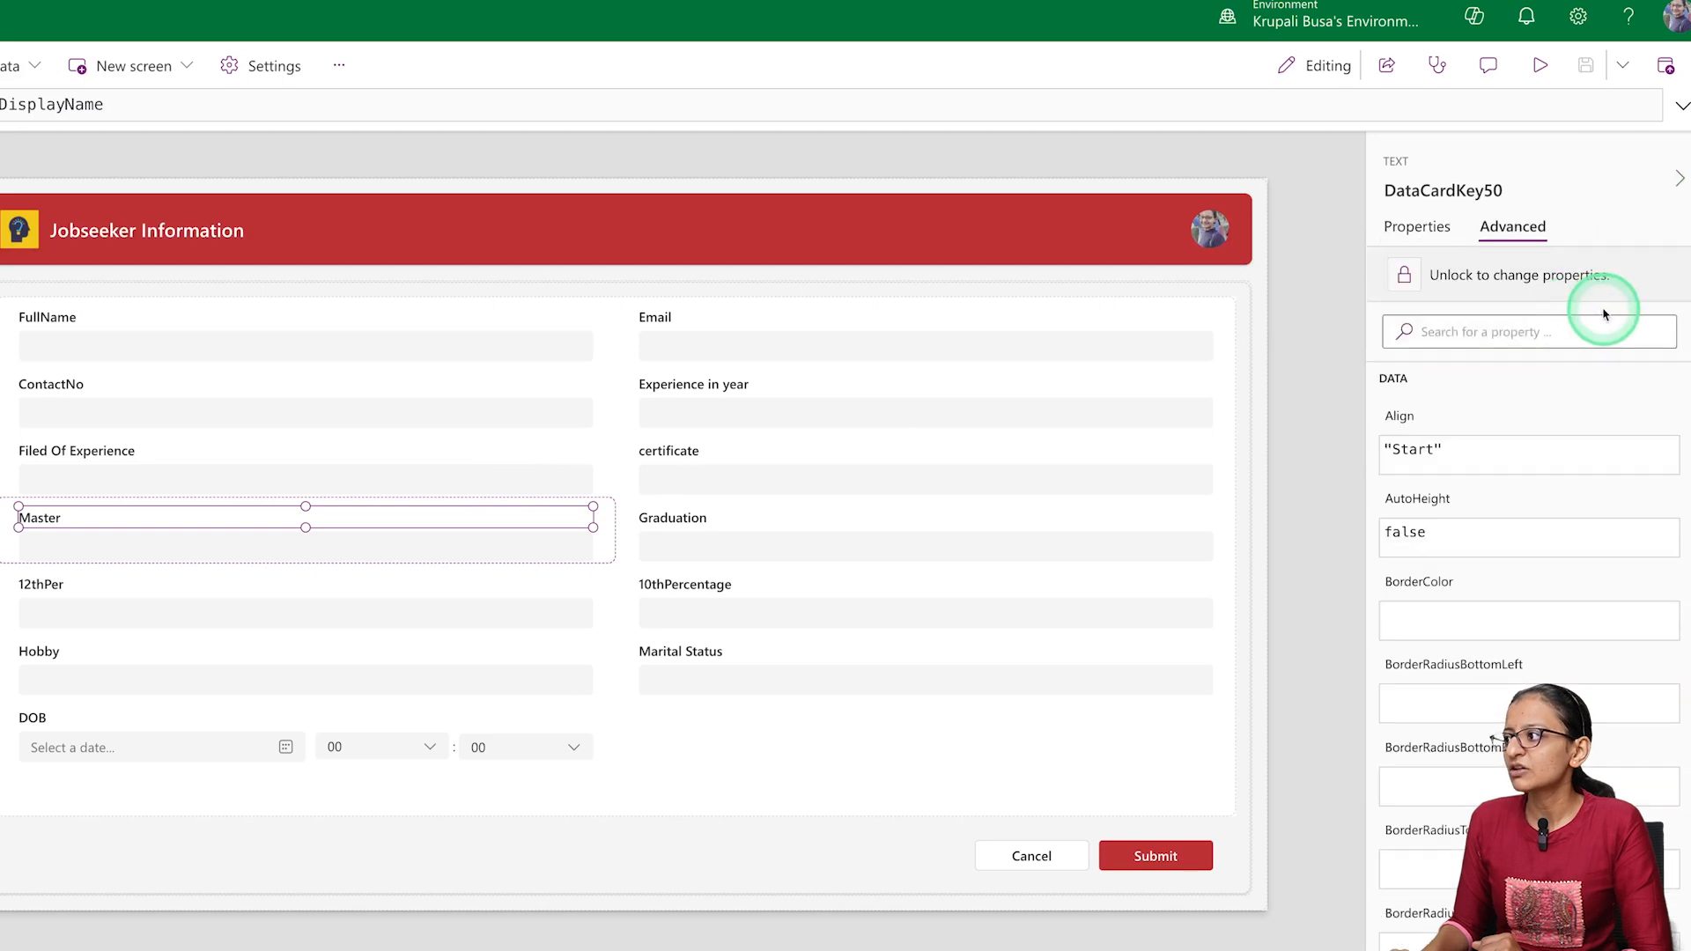
left_click(1420, 227)
mouse_move(1606, 315)
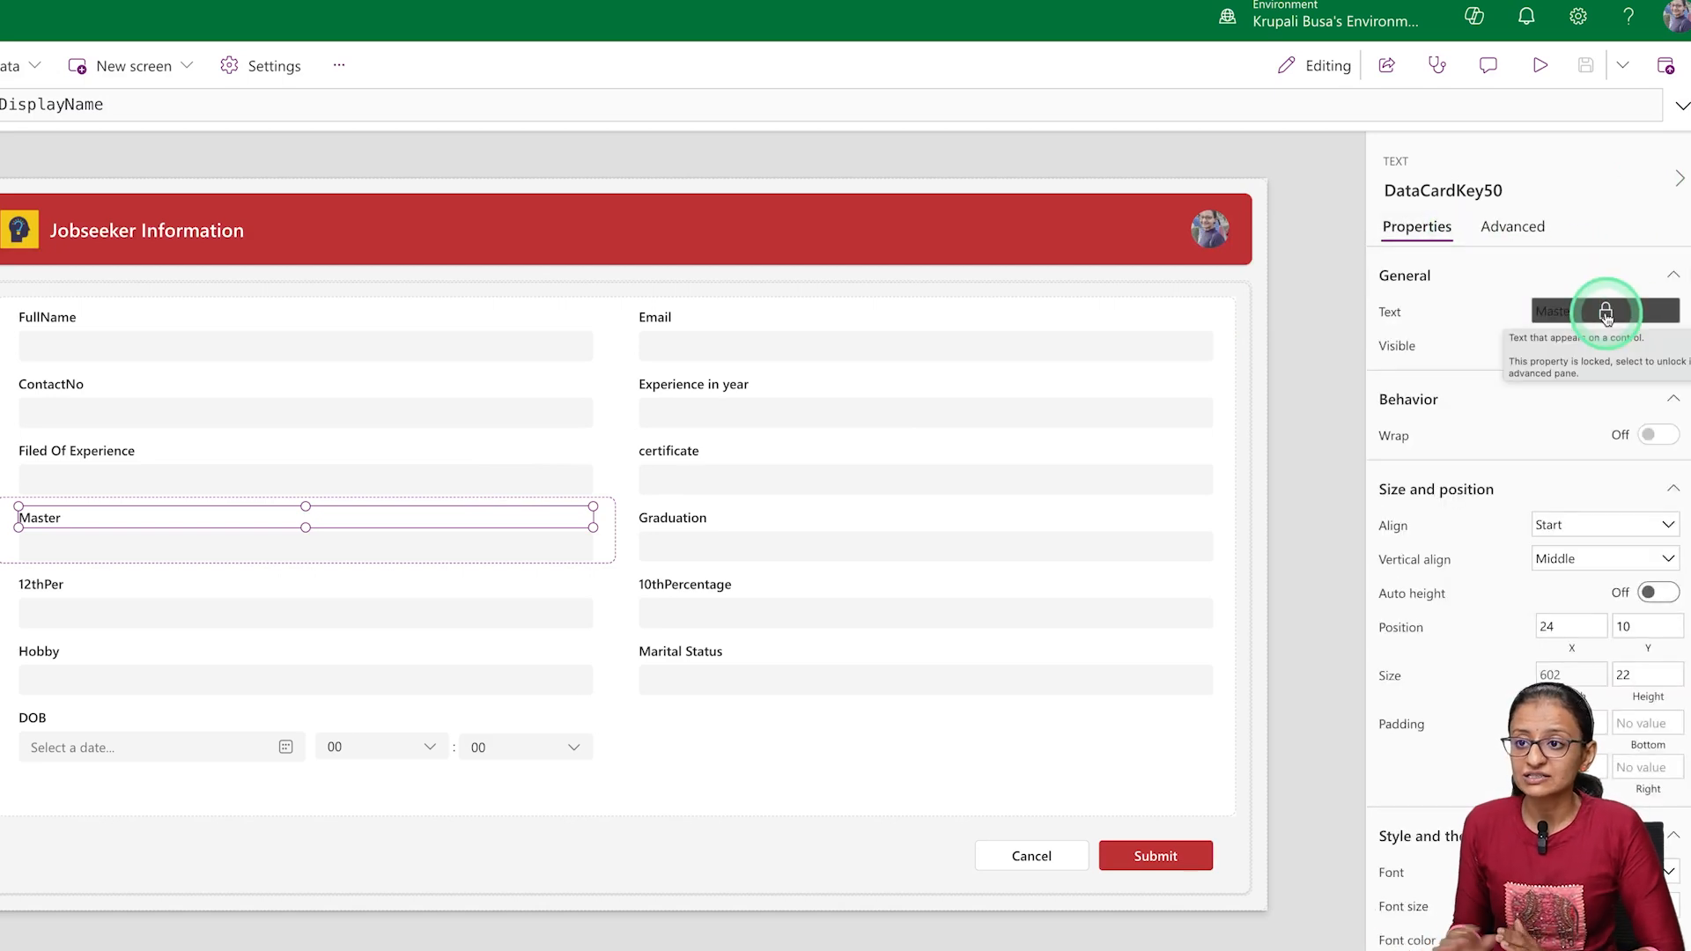
right_click(1586, 314)
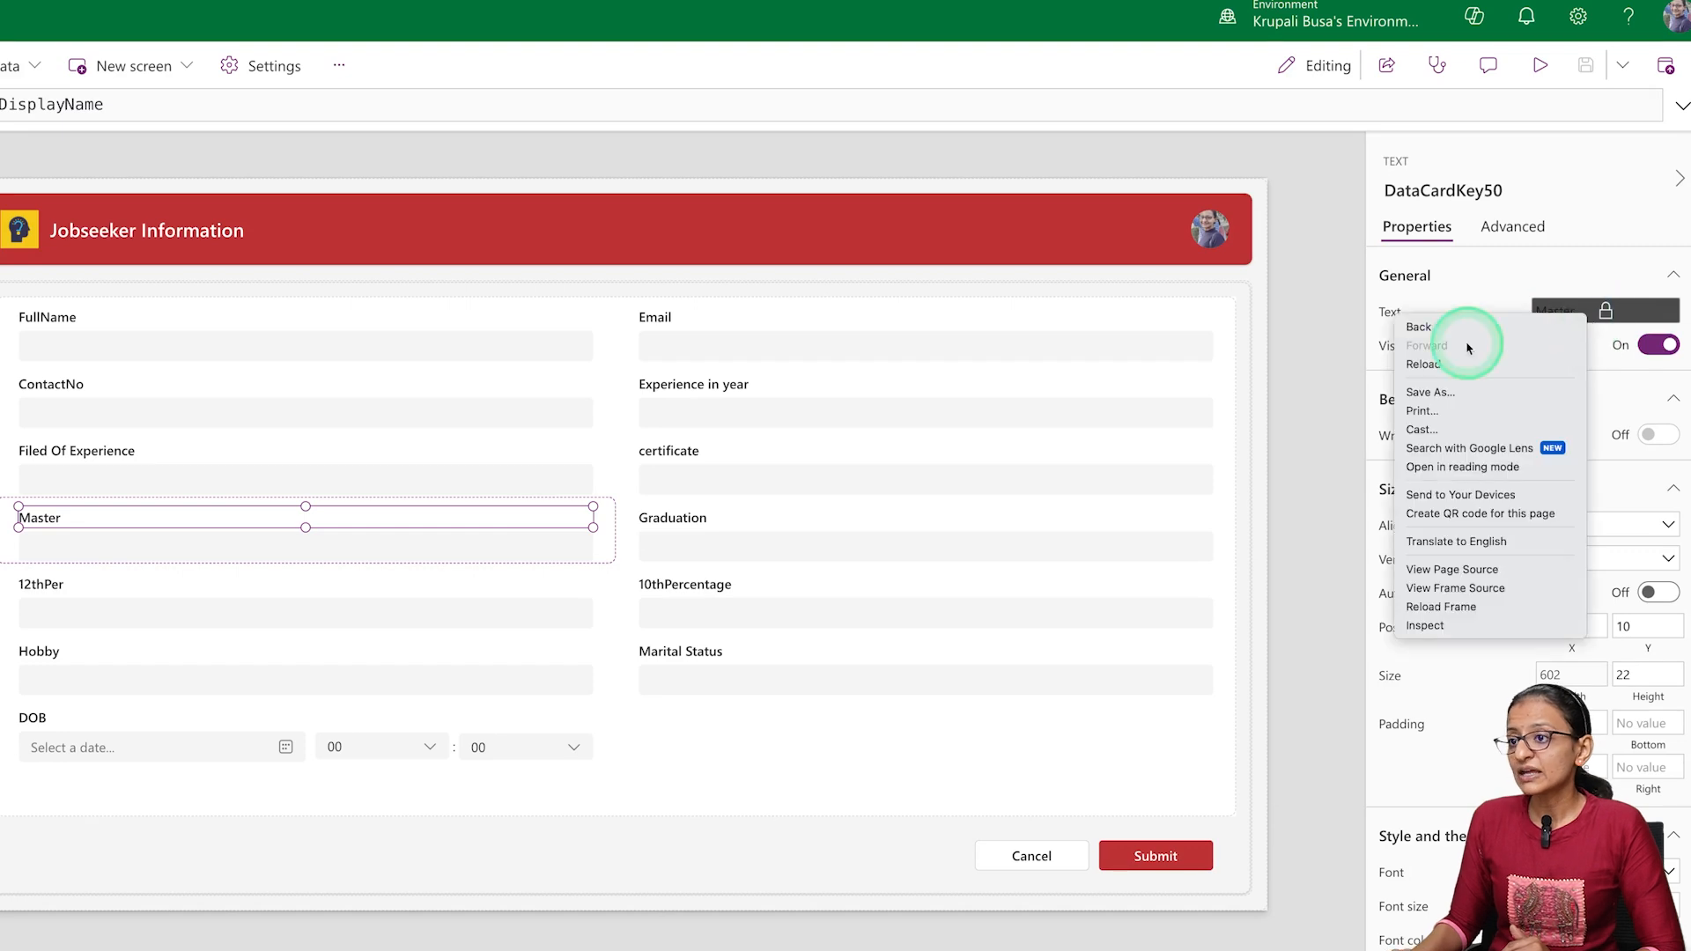
left_click(264, 514)
right_click(263, 517)
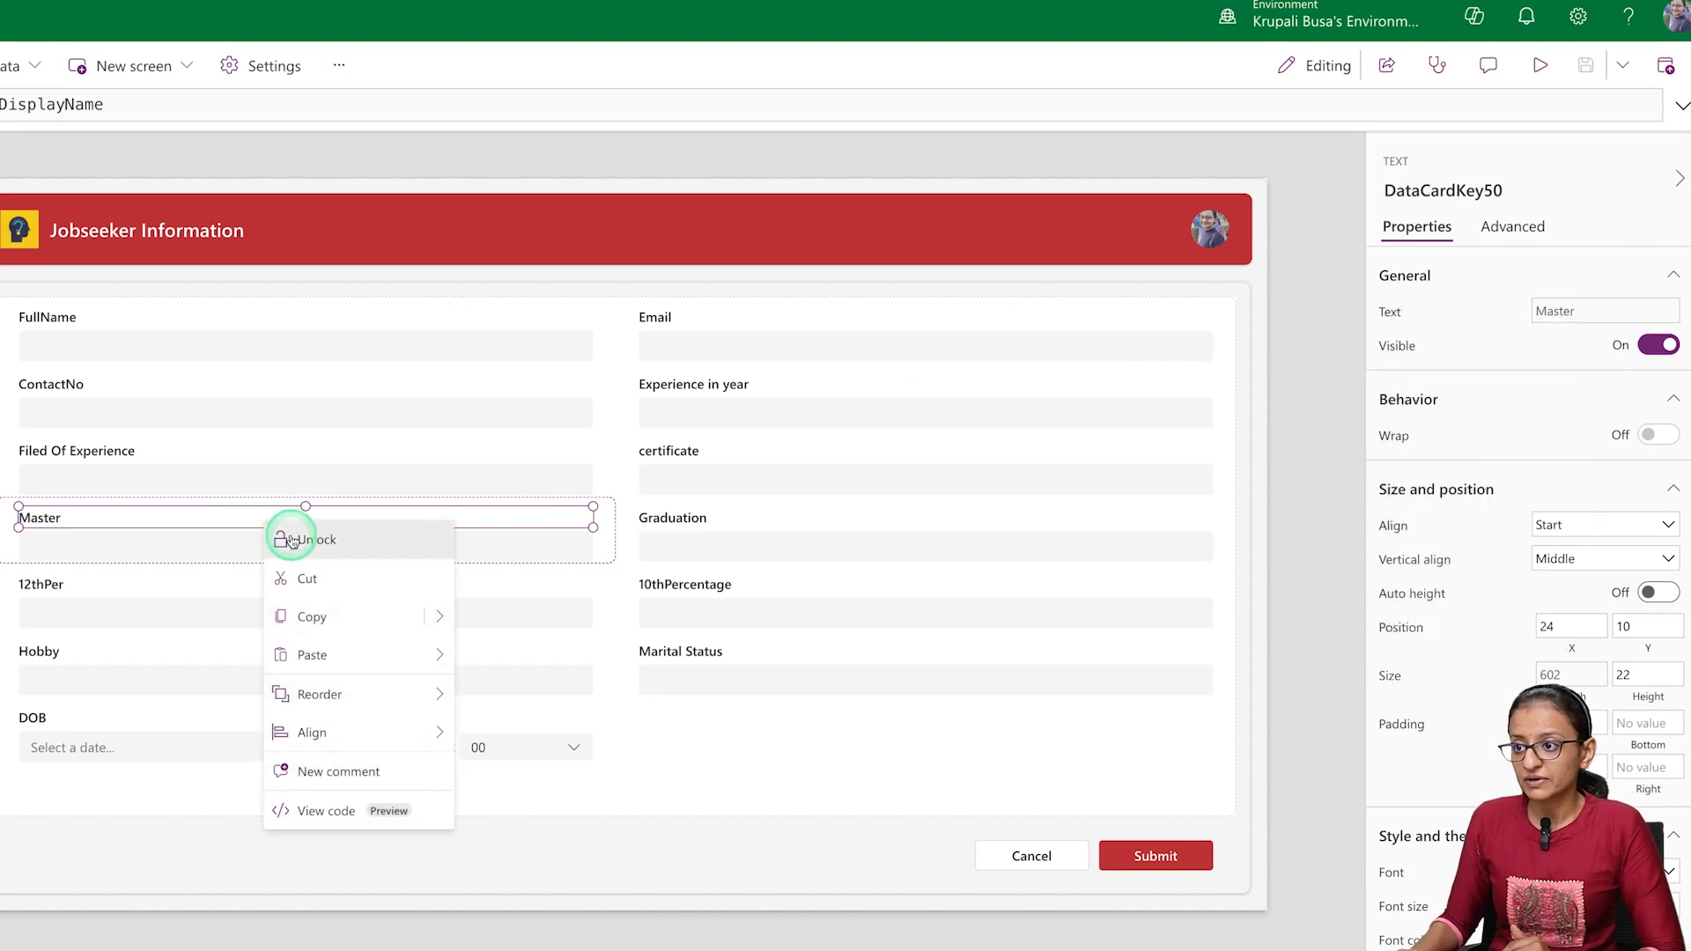
left_click(292, 540)
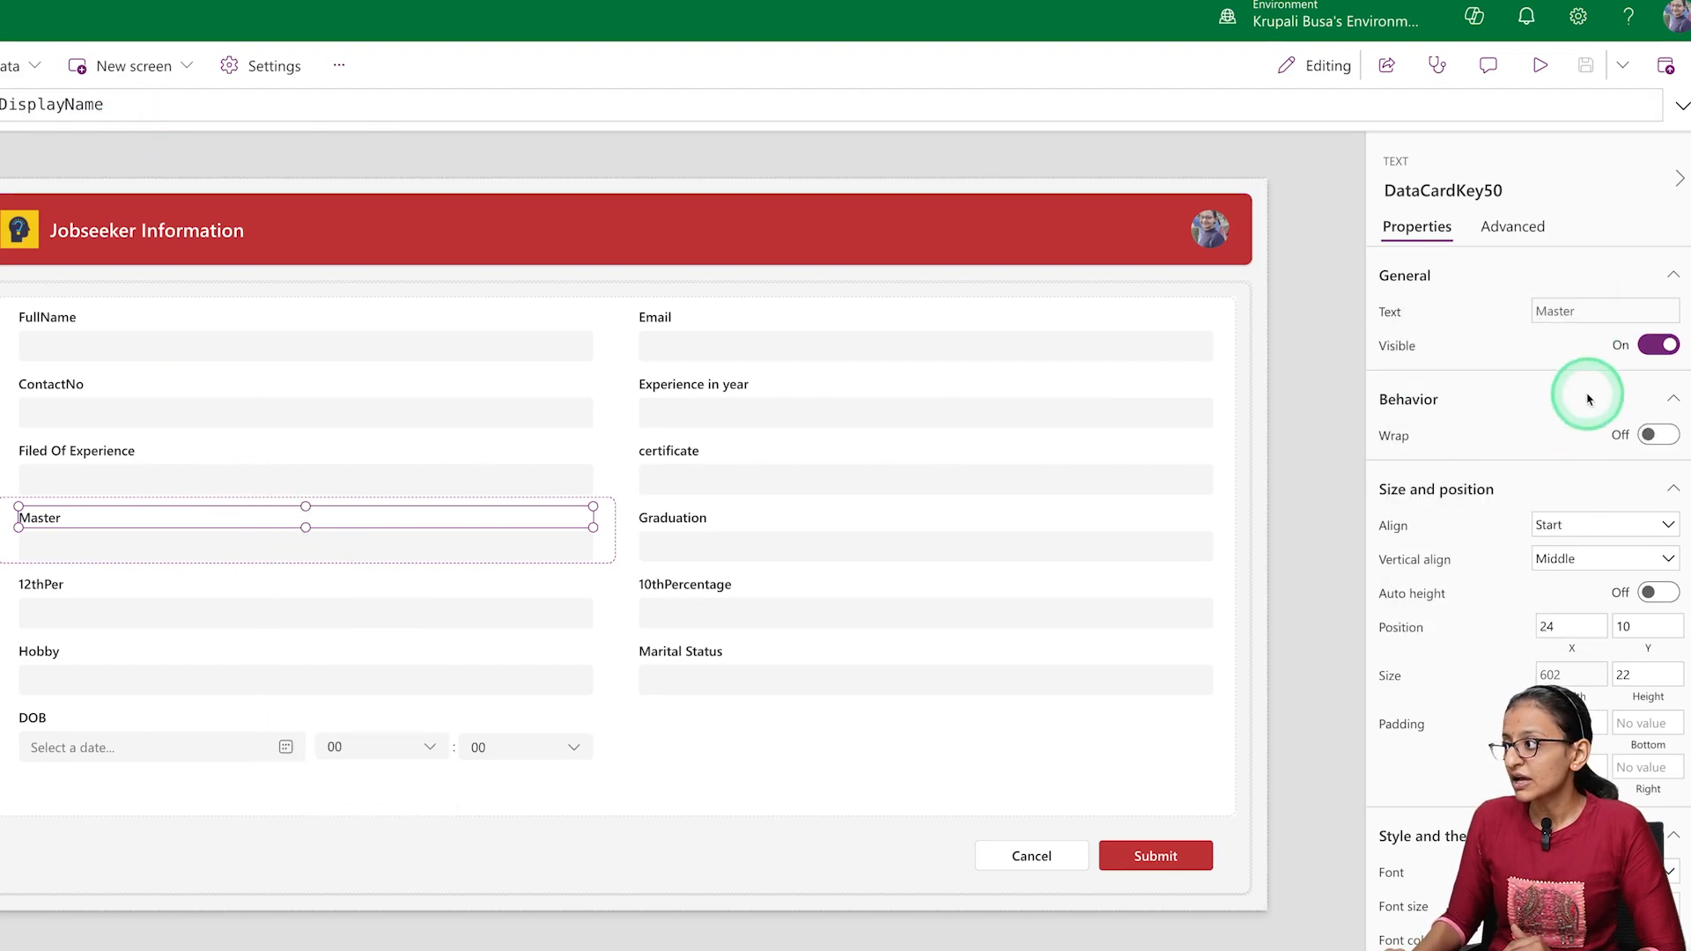
Extend the Master label's Text formula to Parent.DisplayName & " Pecentage"
left_click(222, 112)
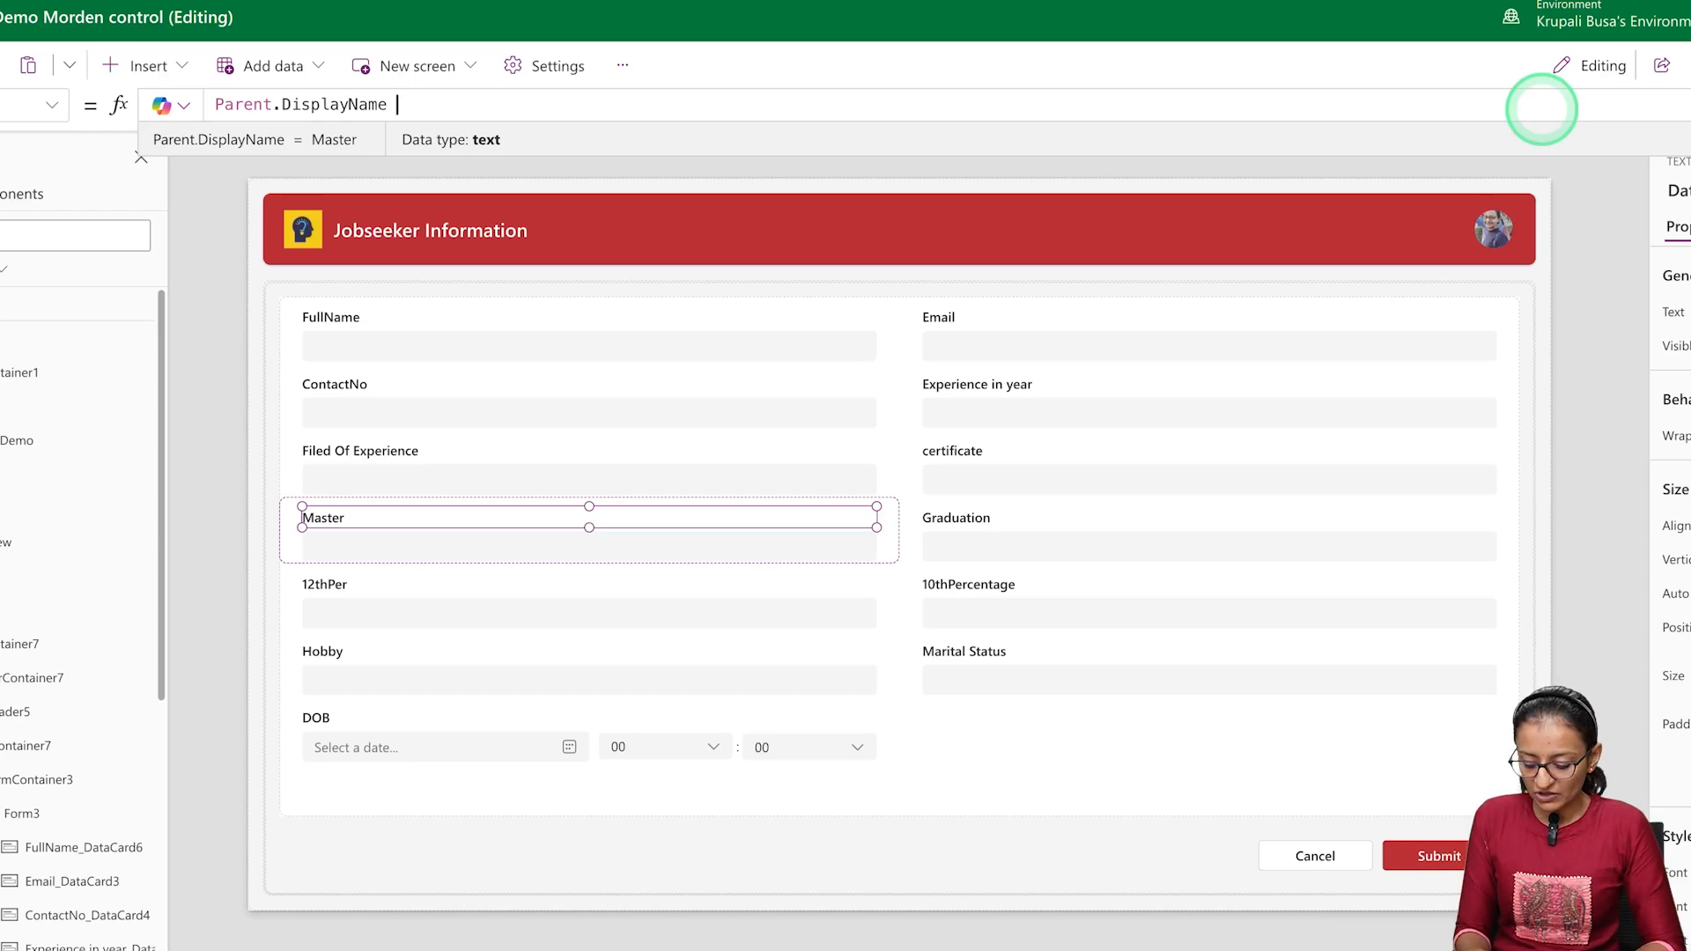
type("& \"\"")
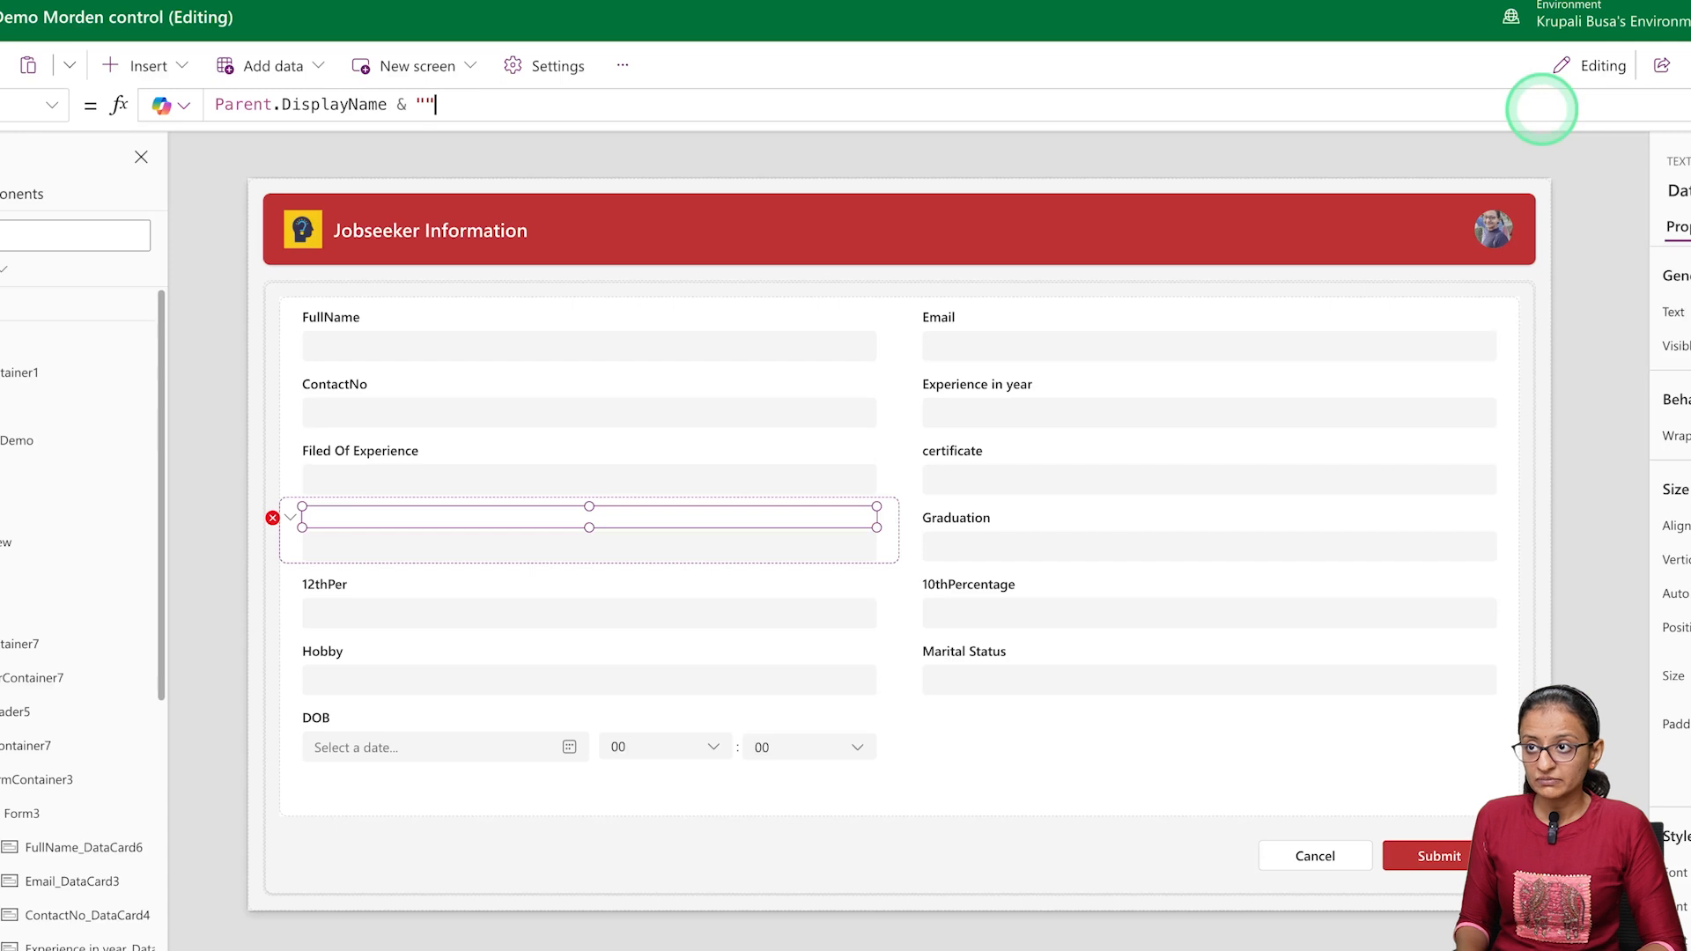
key("Left")
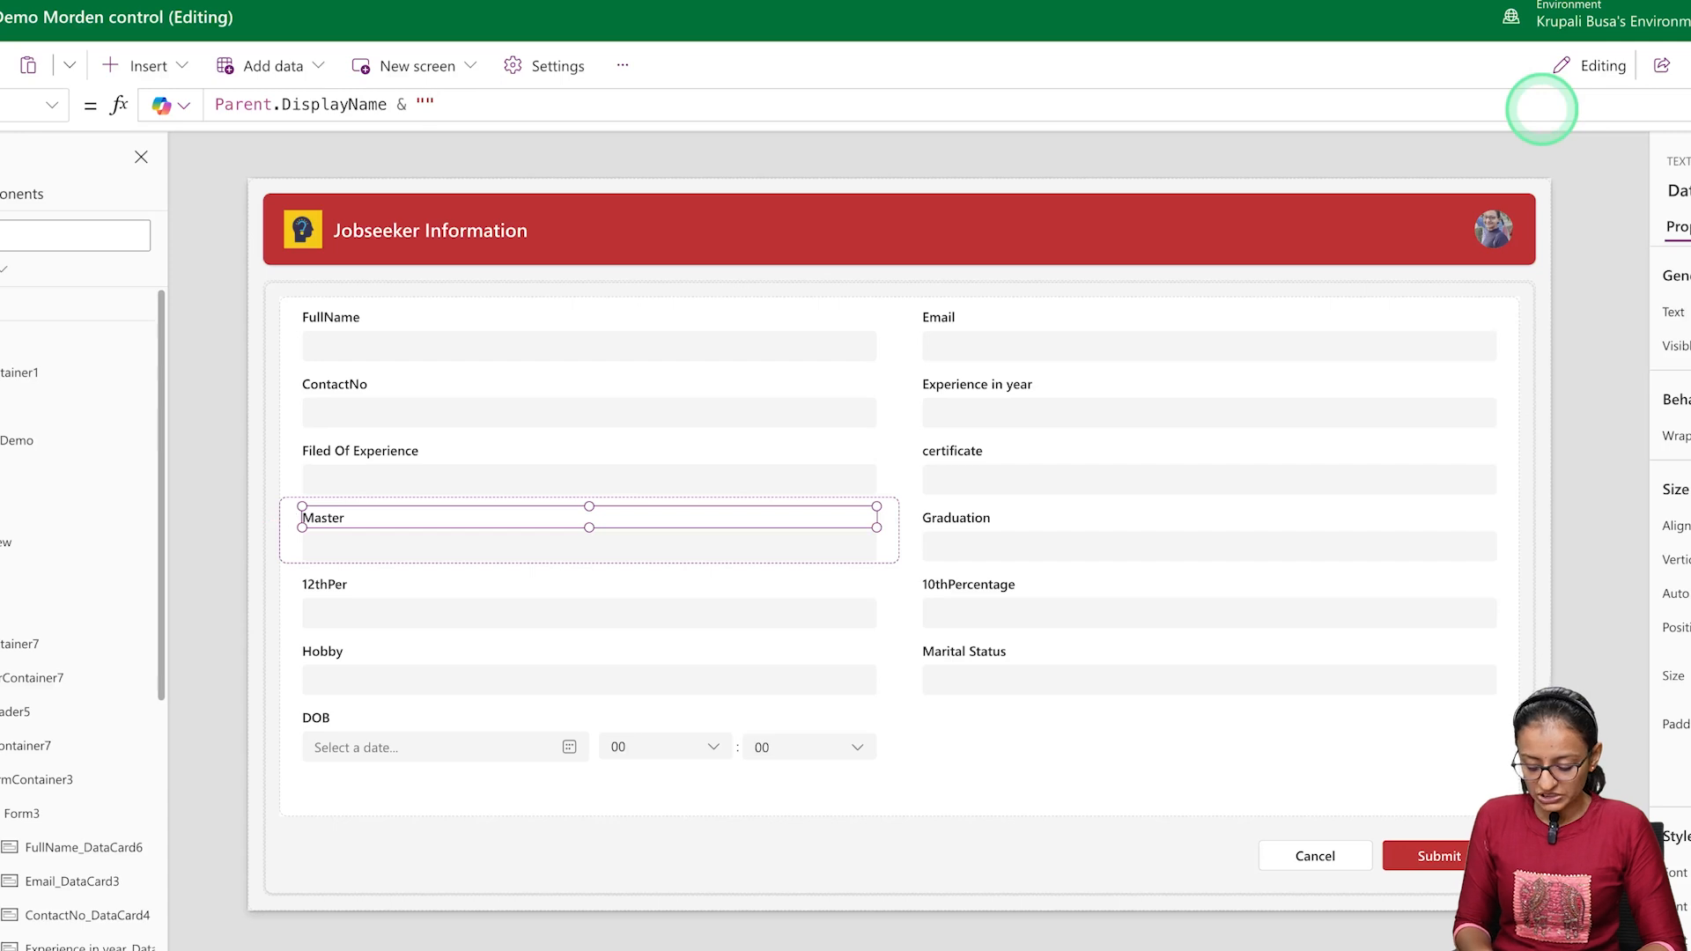
type("Pecentage")
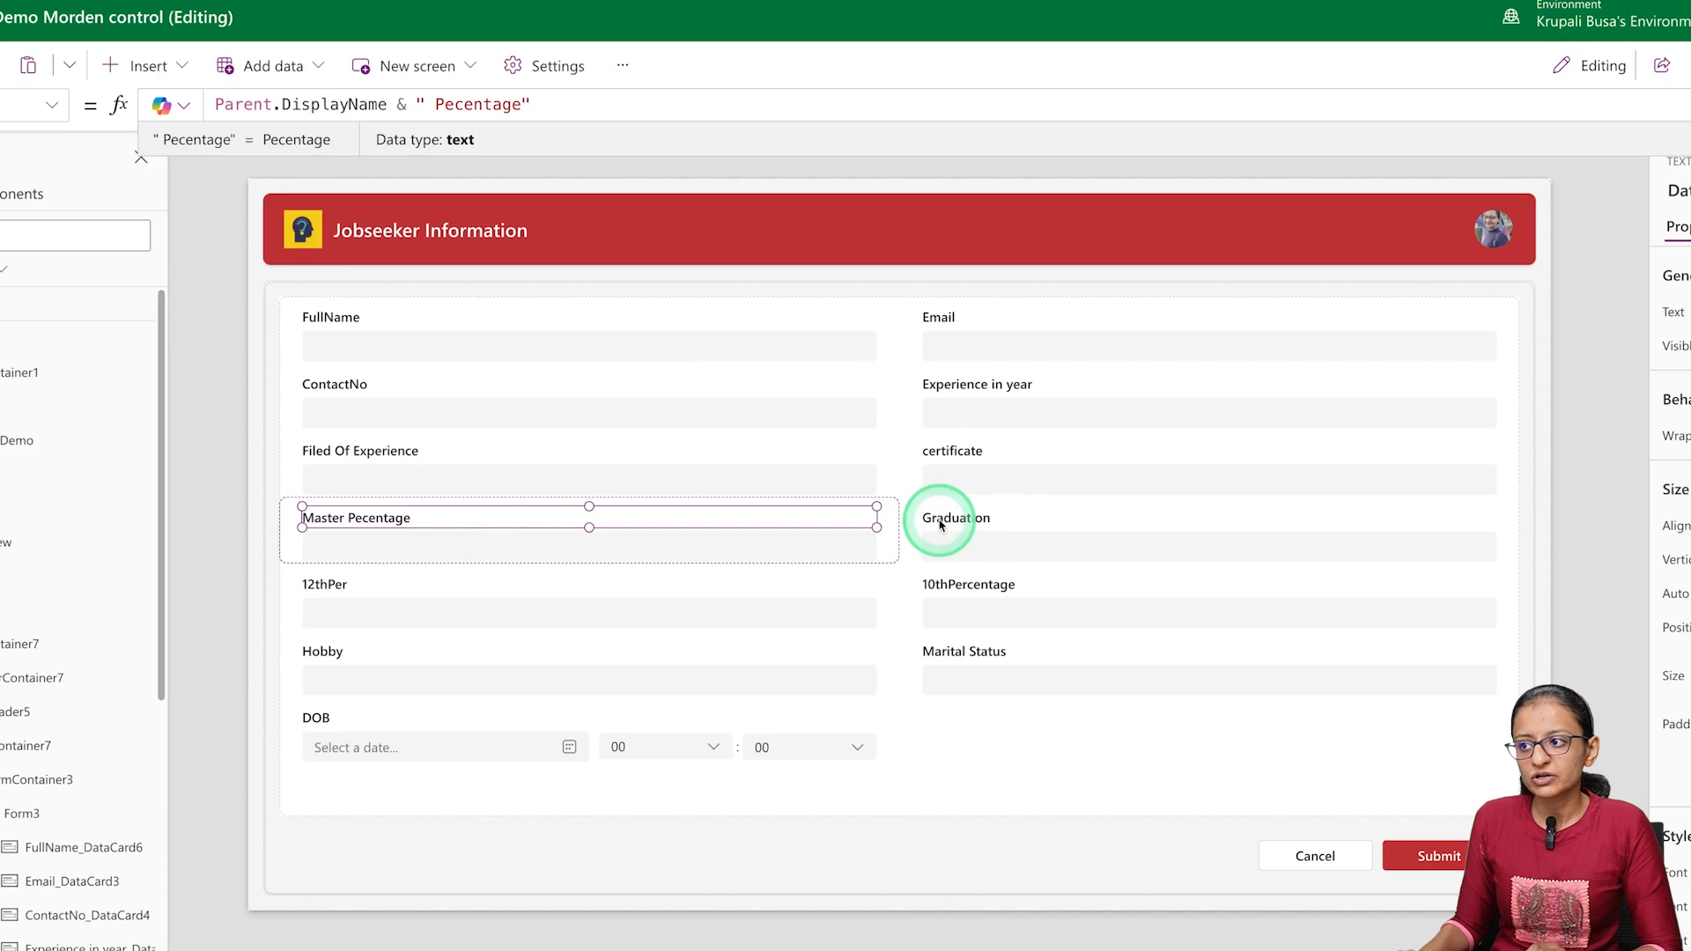
Preview the form and fill in the jobseeker's full name, e-mail address and contact number
left_click(937, 525)
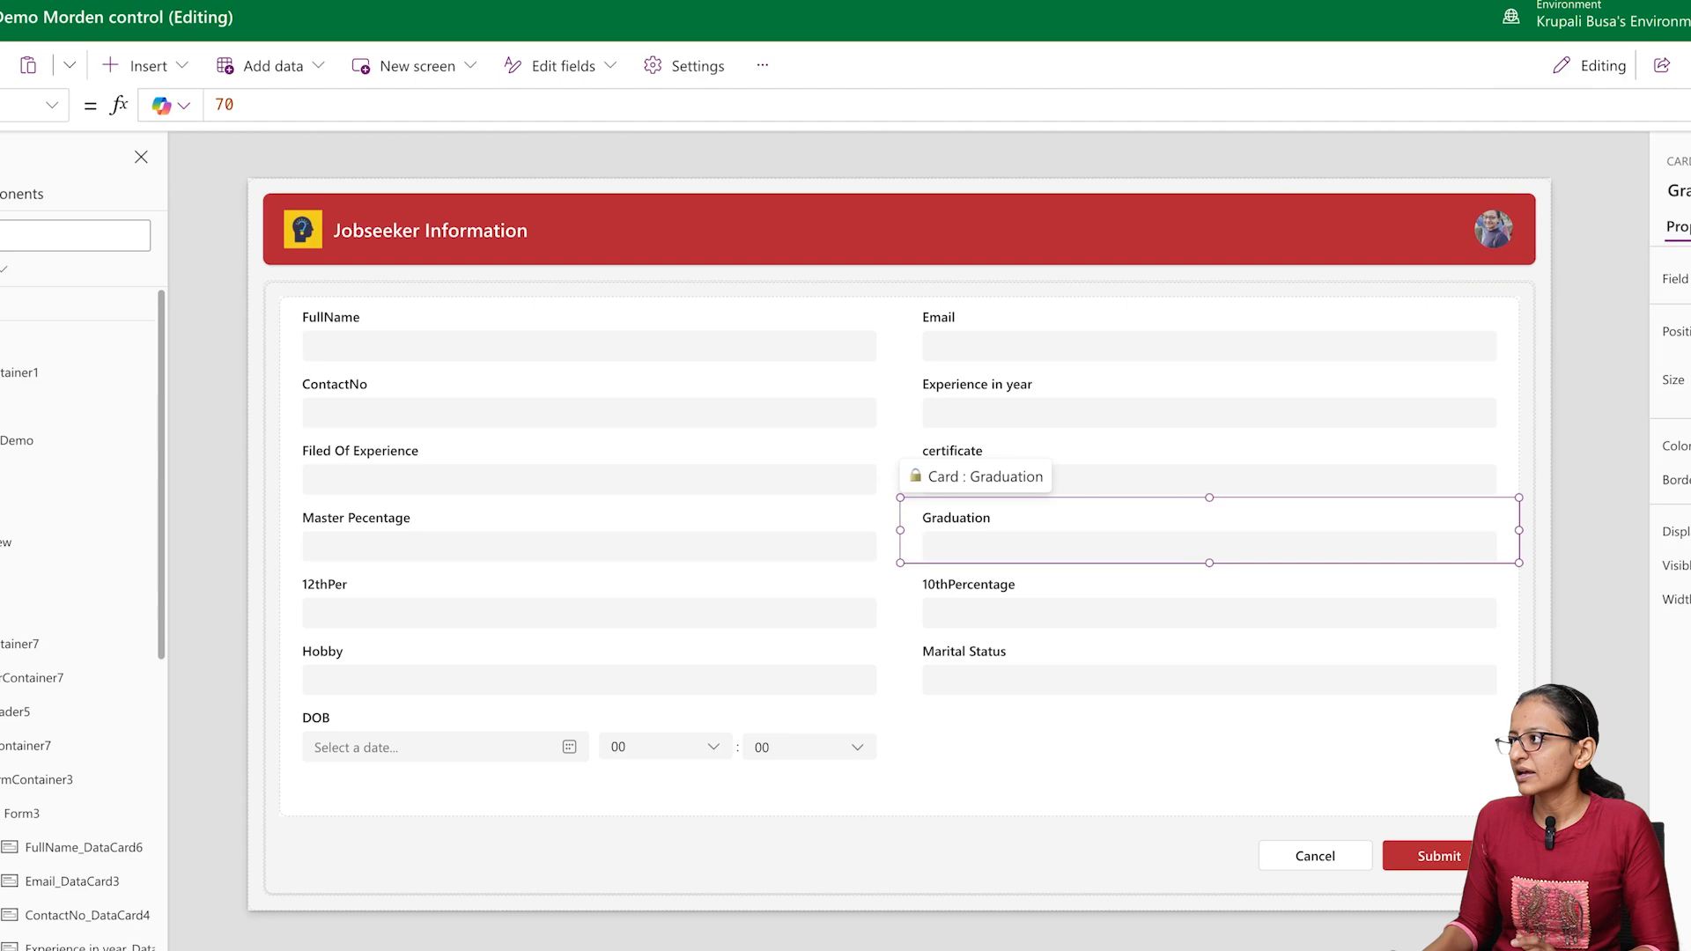
key("F5")
left_click(156, 291)
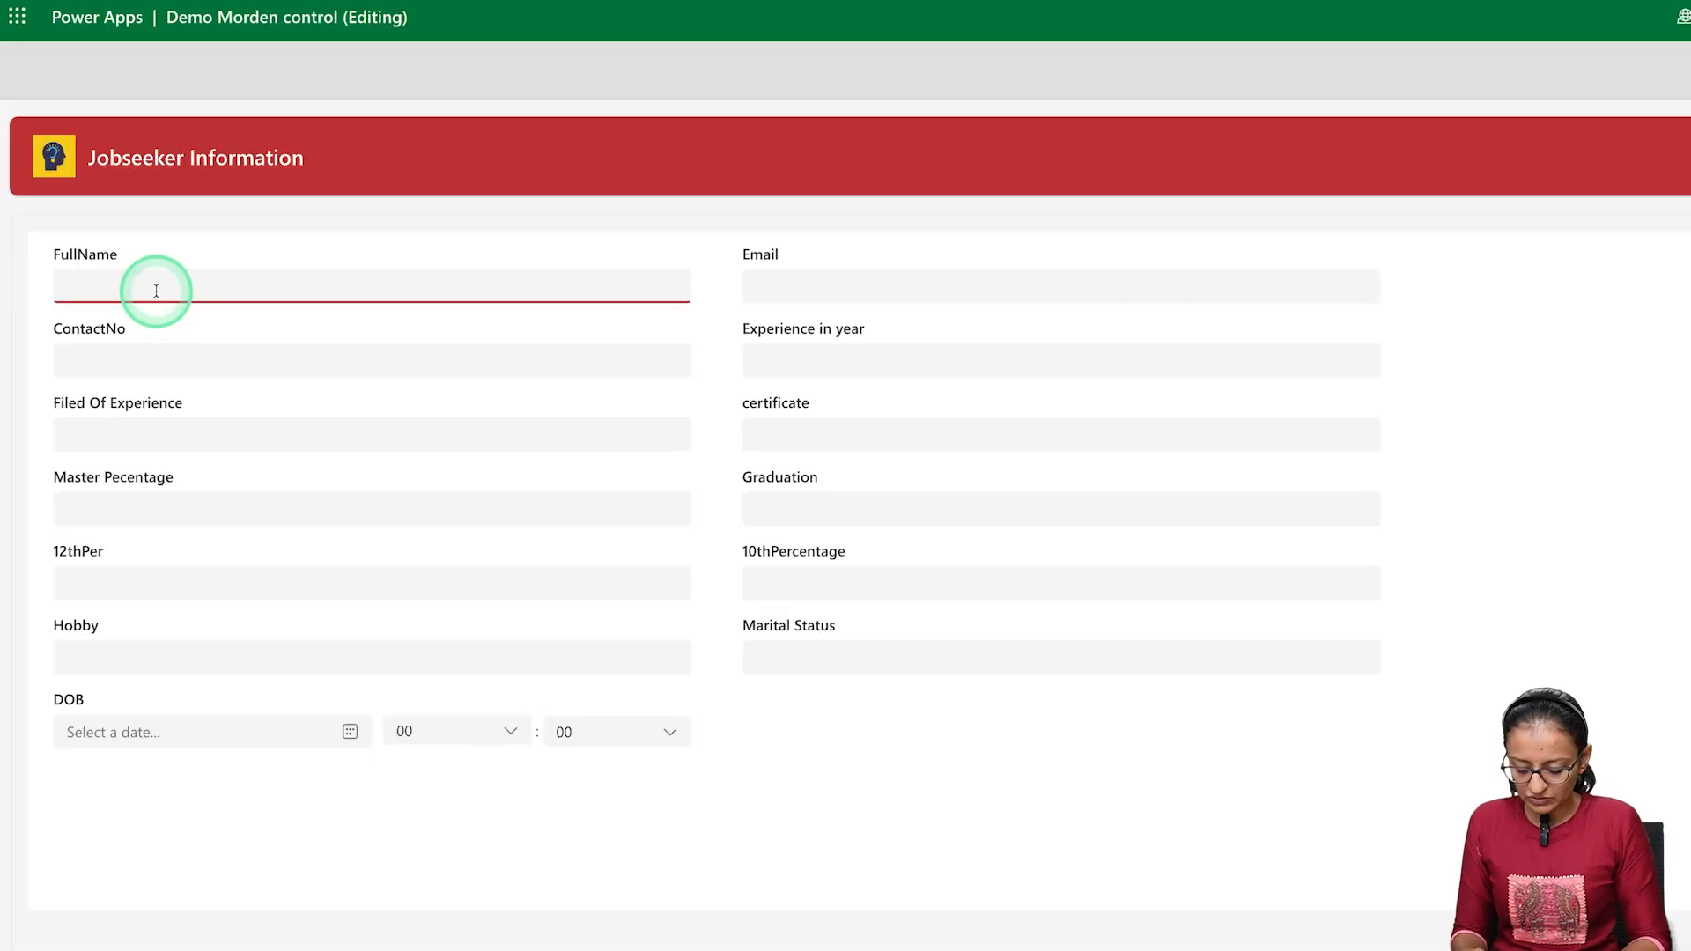
type("Shital")
key("Tab")
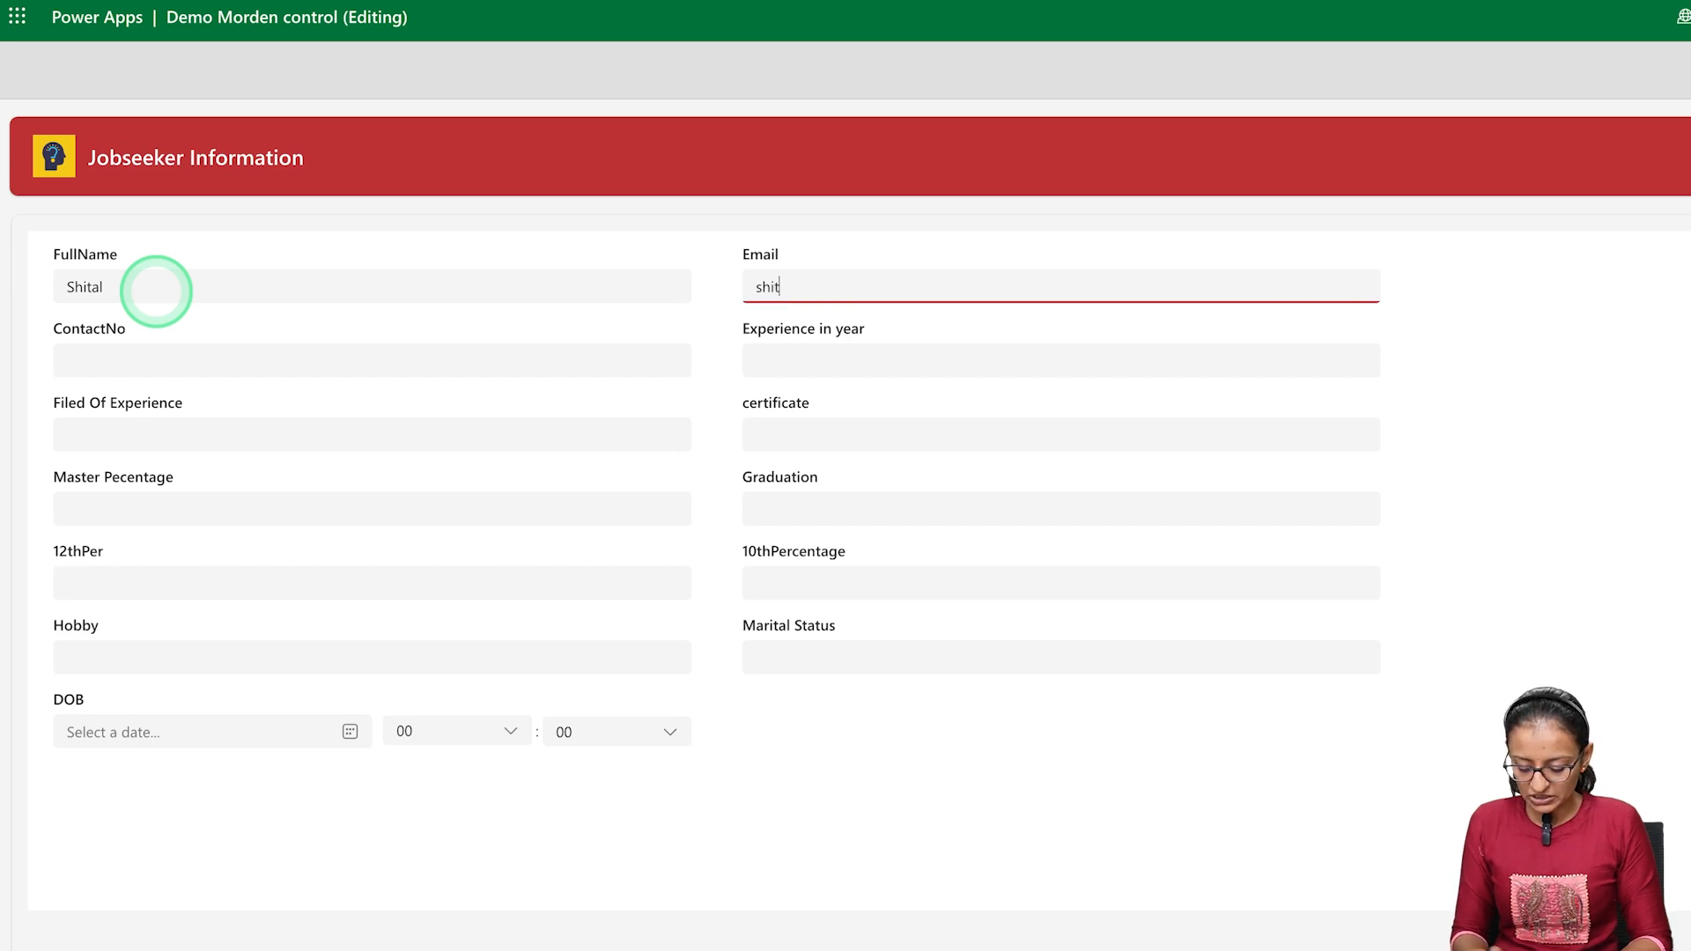
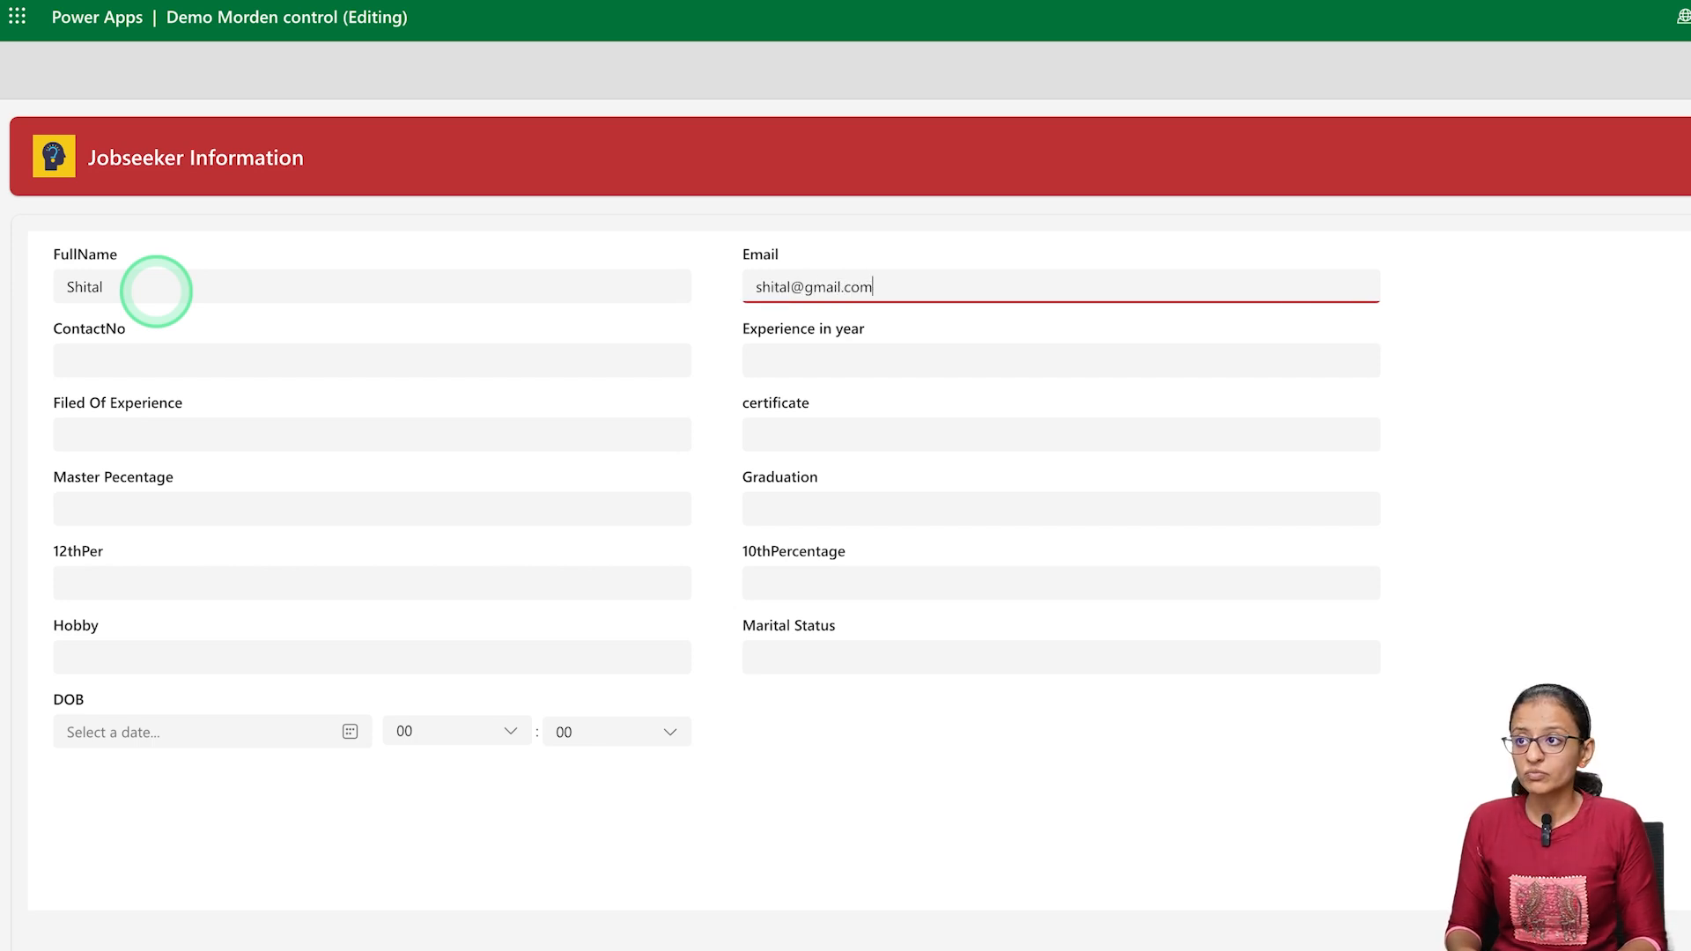
key("Tab")
type("46324875")
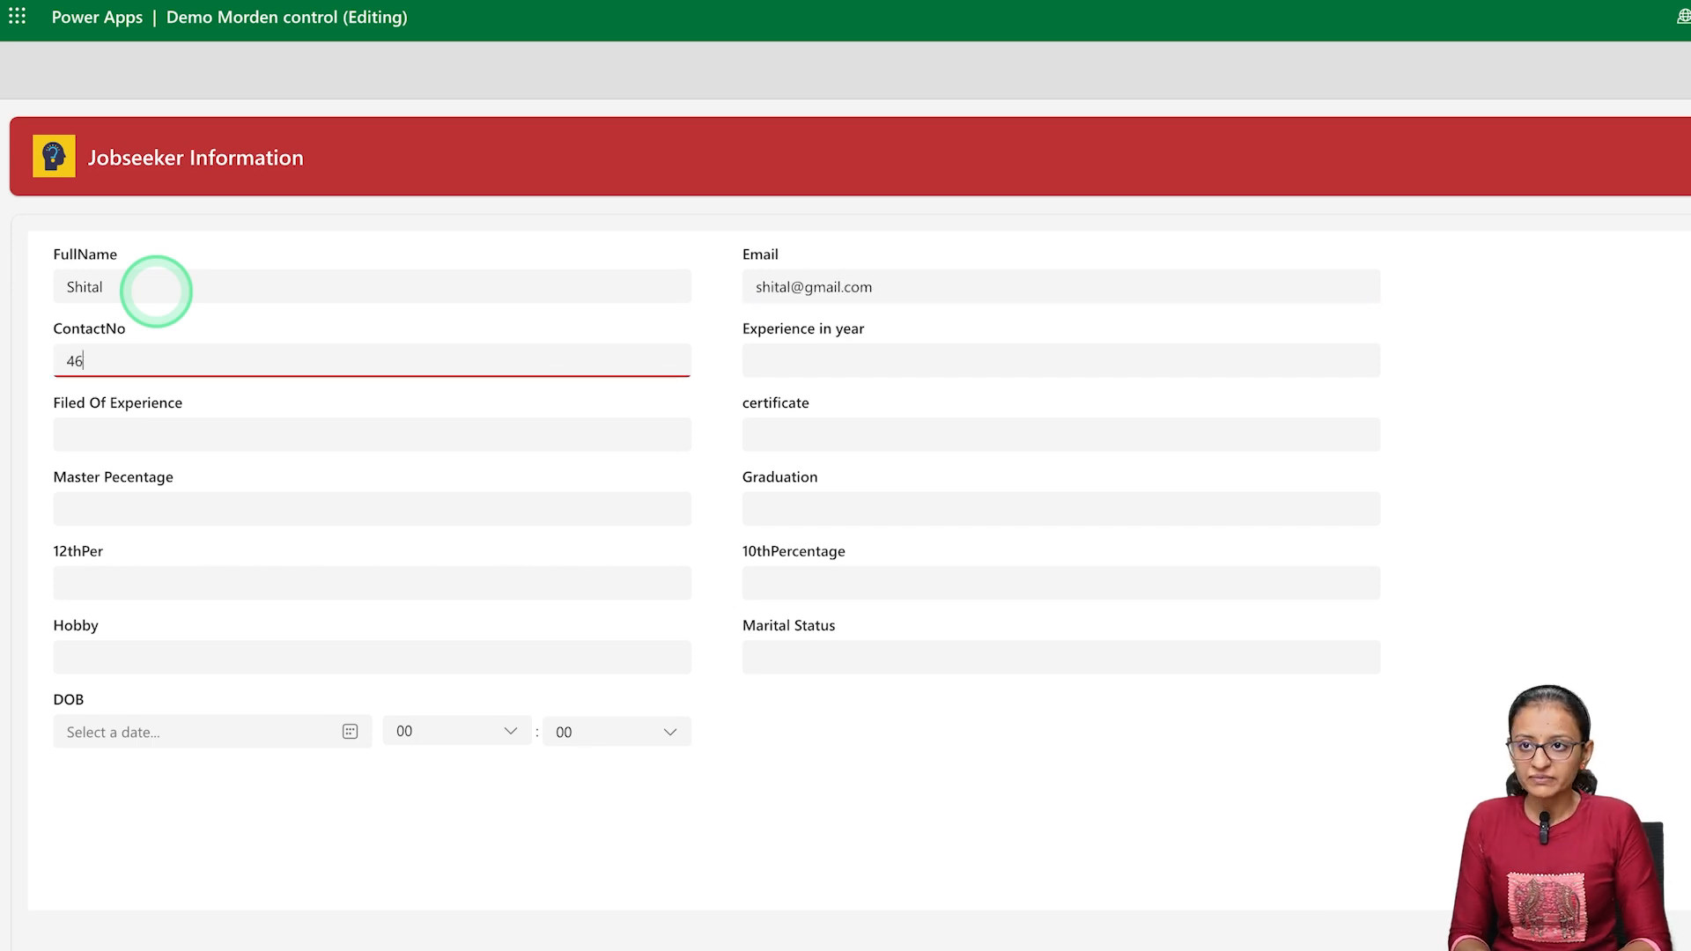
Enter 6 as Experience in year, Analytics as Filed Of Experience and PL700 as certificate
left_click(779, 365)
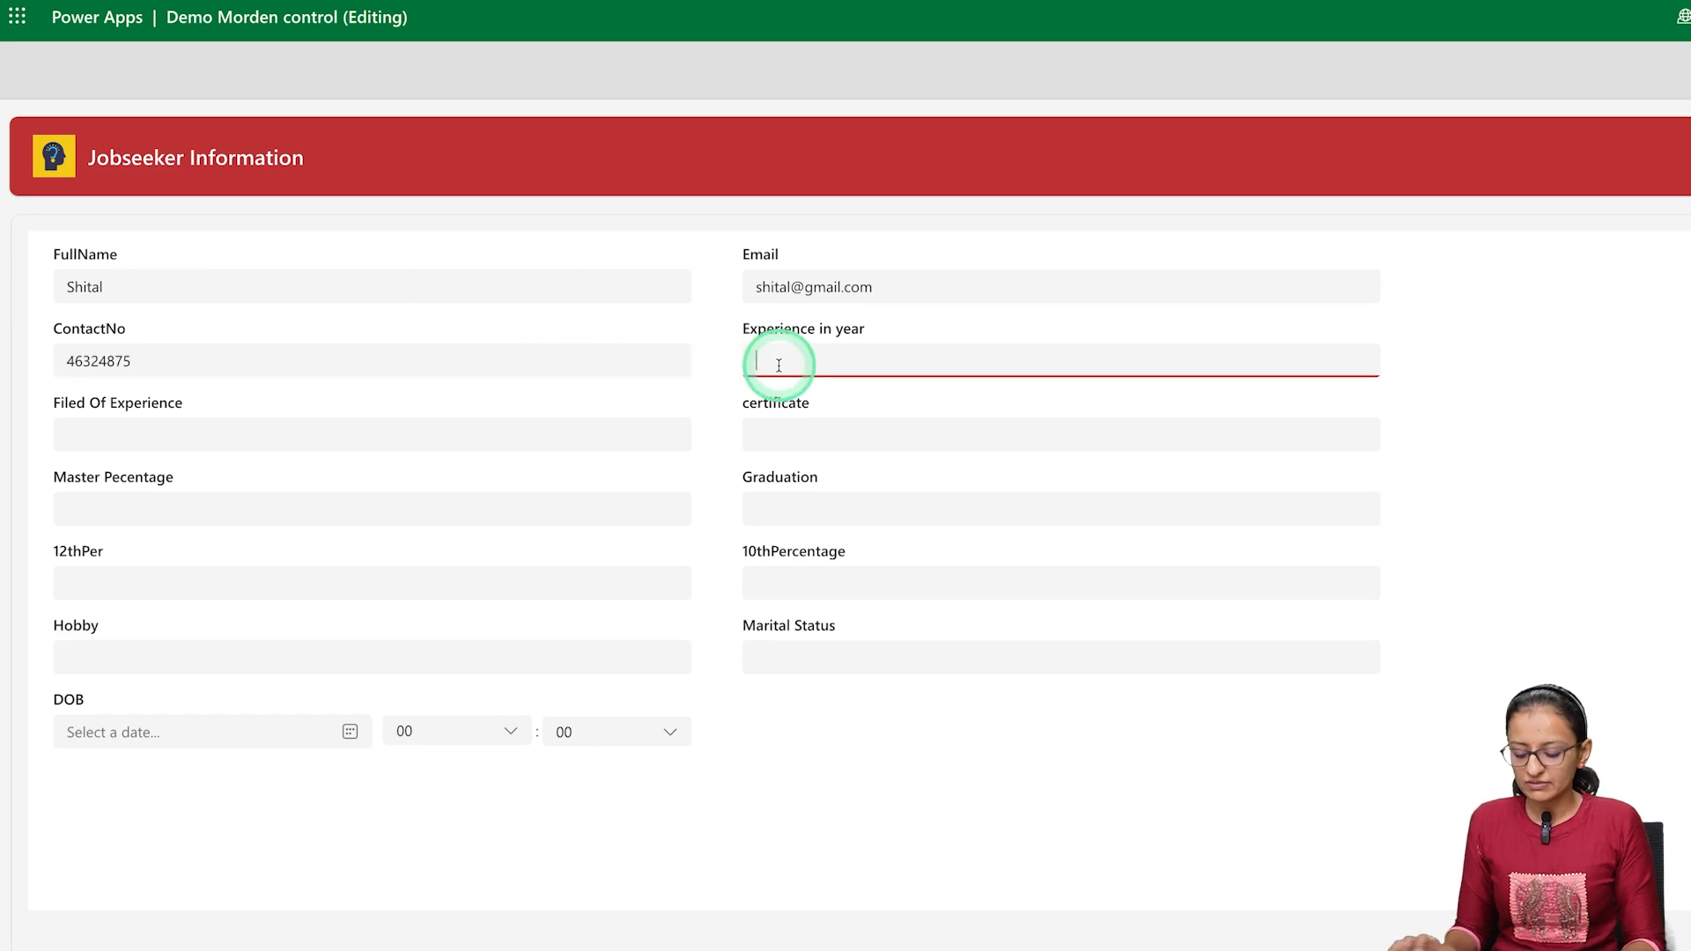
type("6")
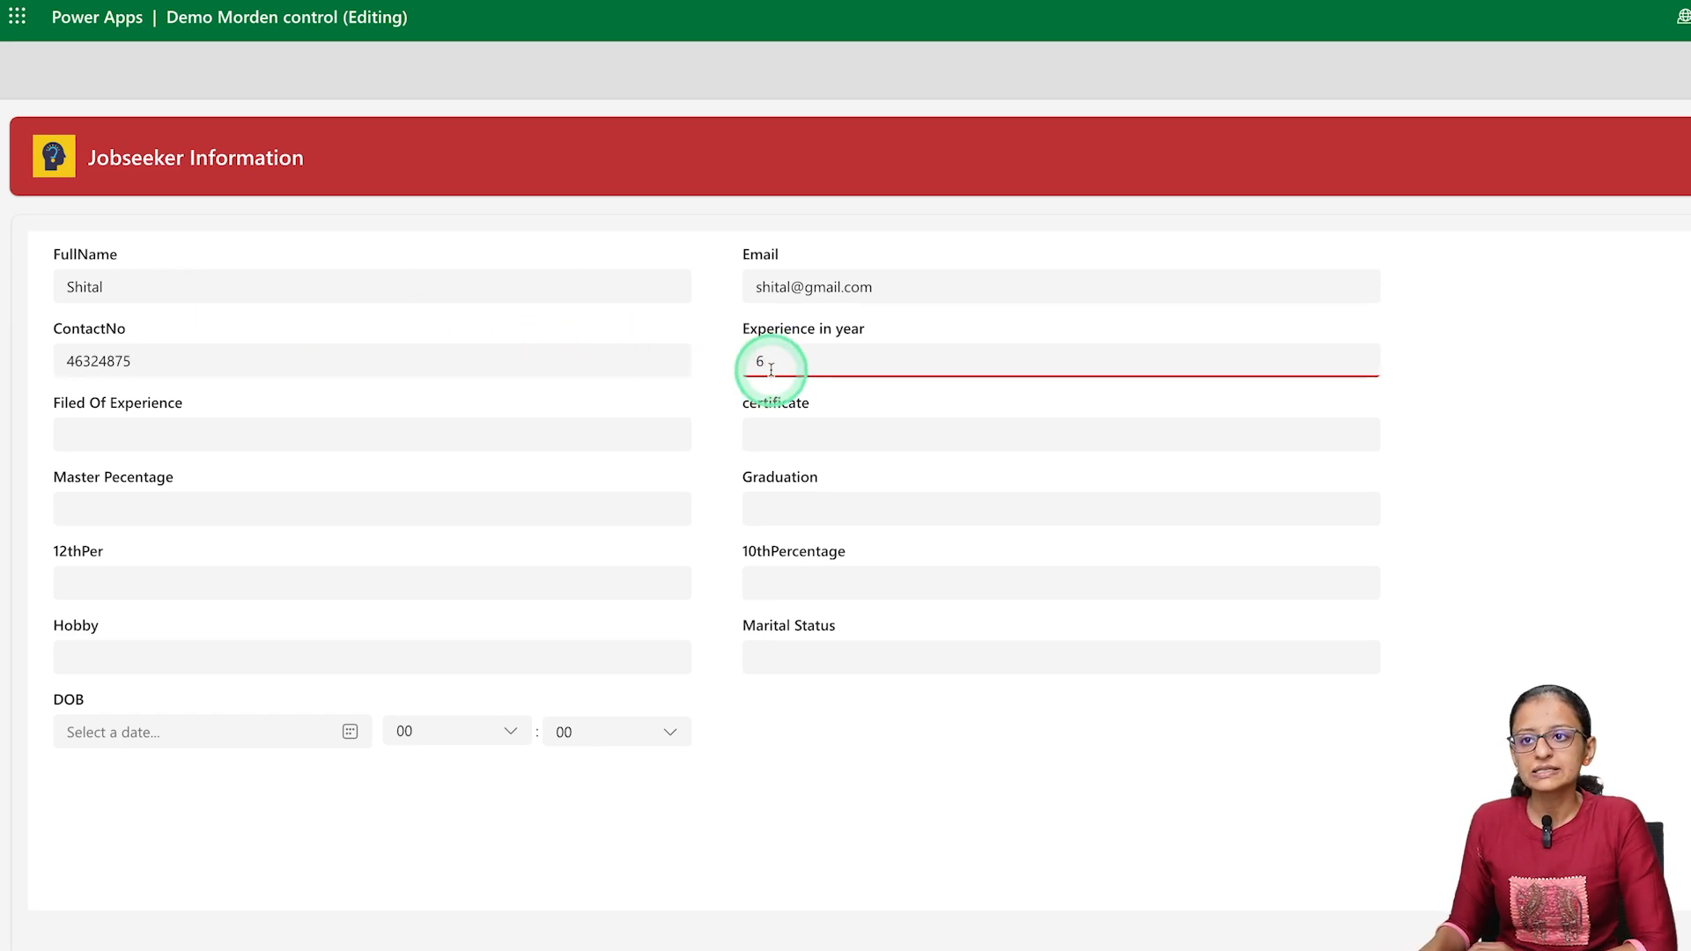
left_click(126, 420)
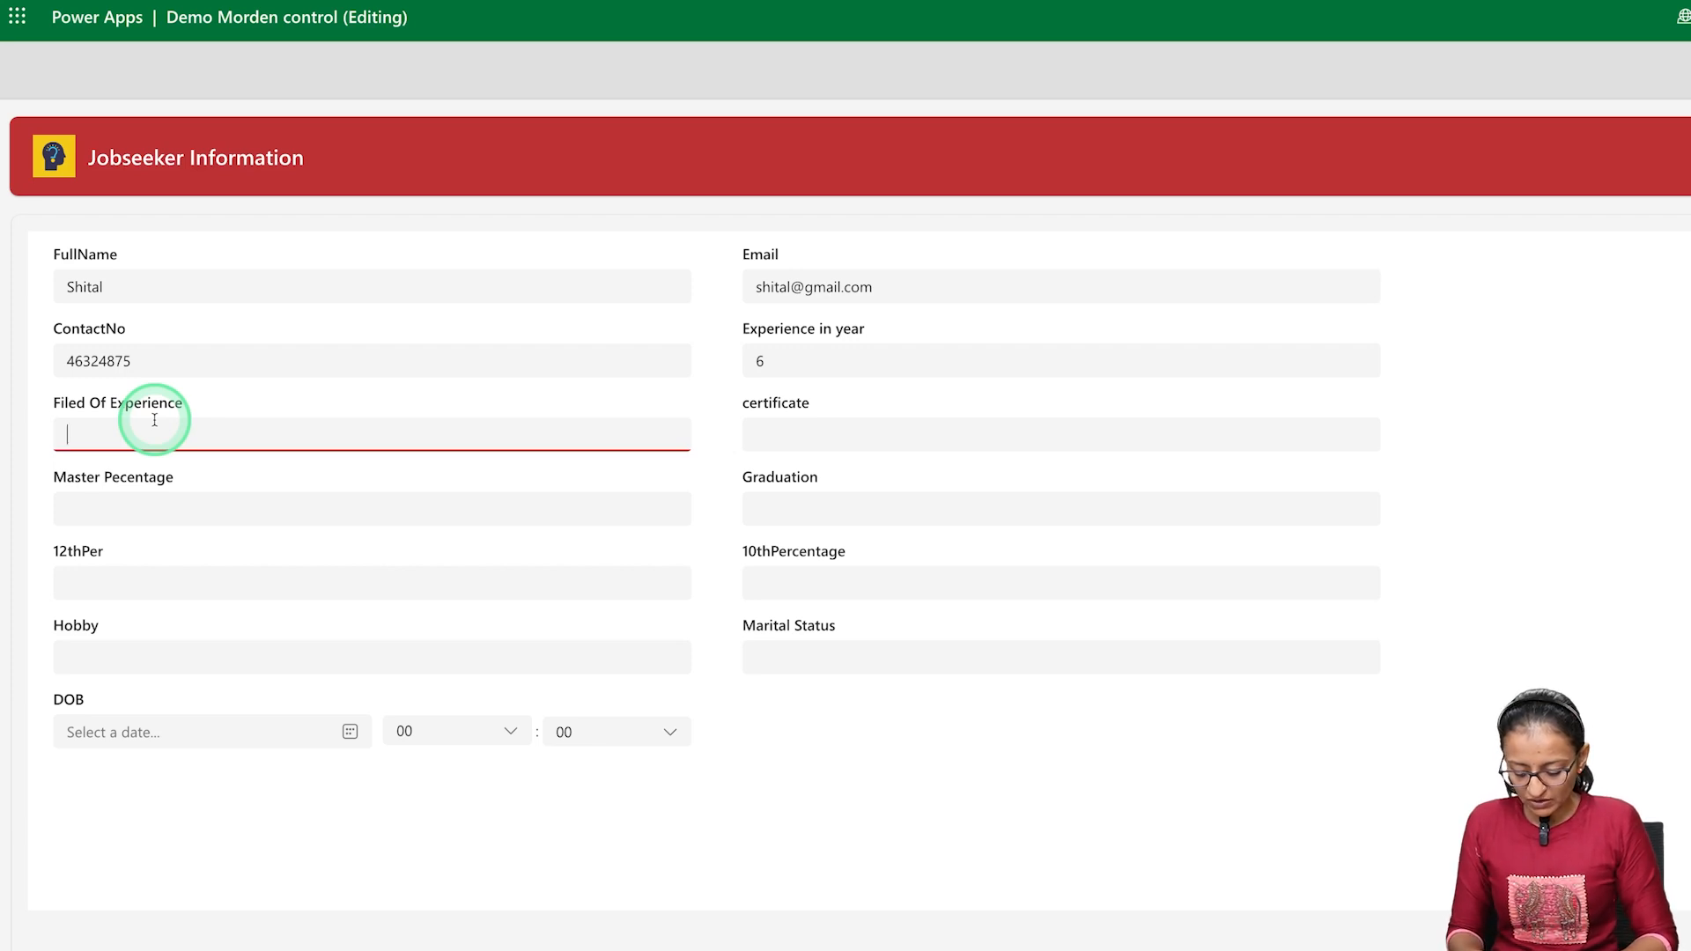
type("Fina")
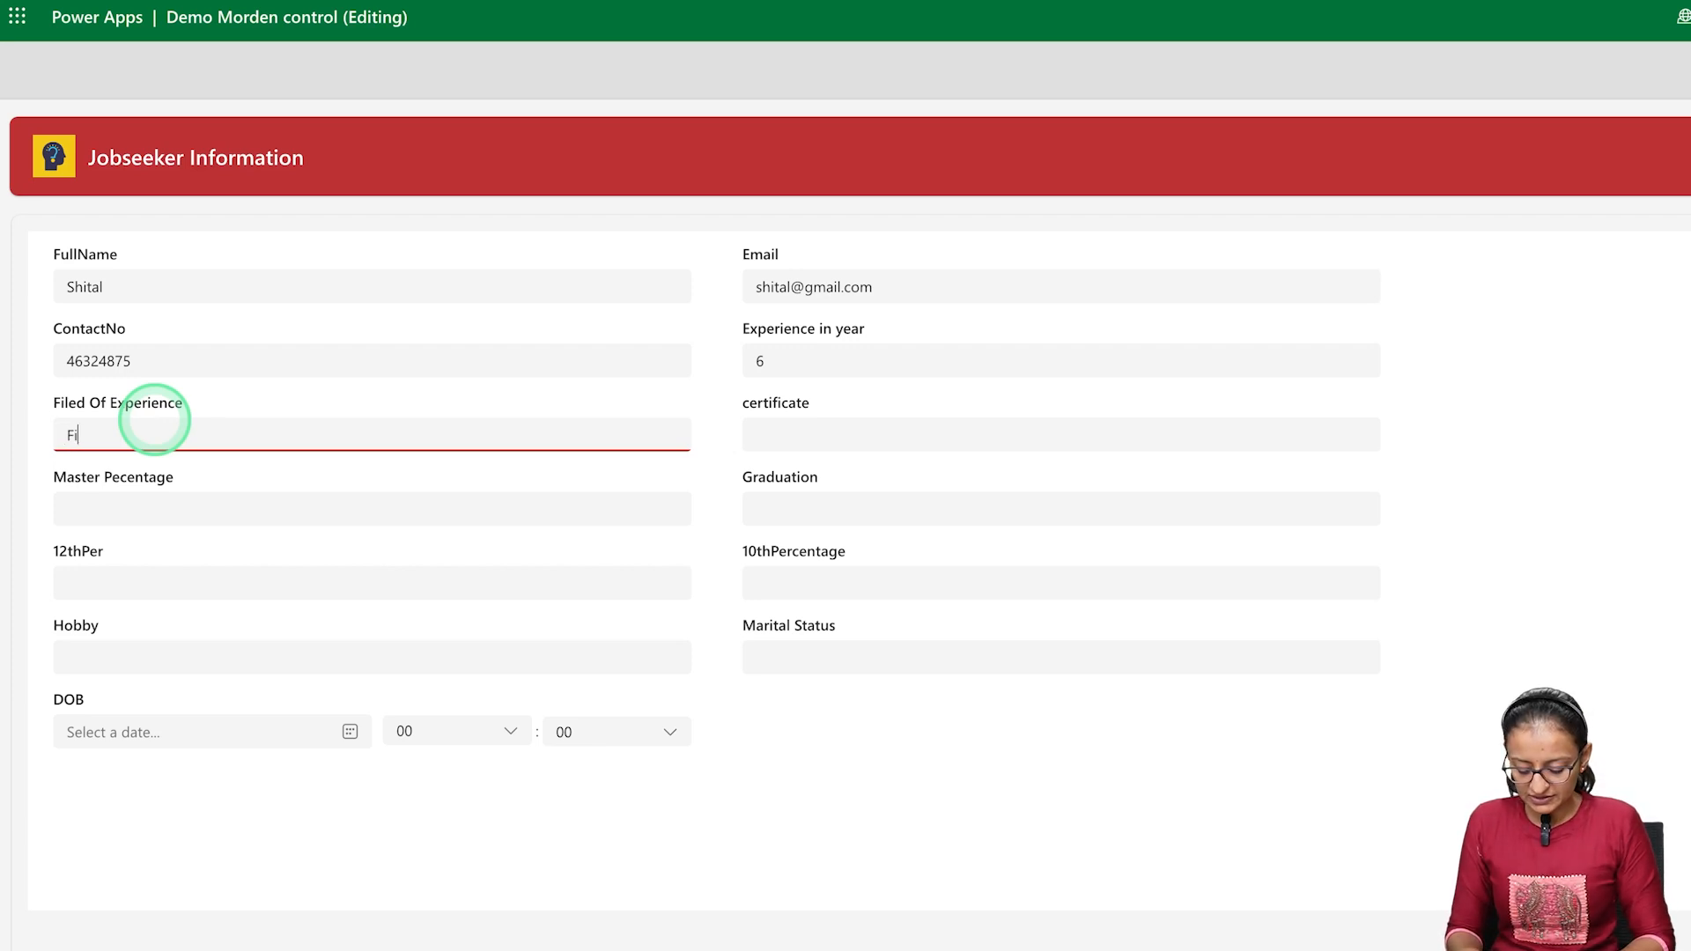
key("BackSpace")
key("BackSpace")
key("BackSpace")
key("BackSpace")
type("Analytics")
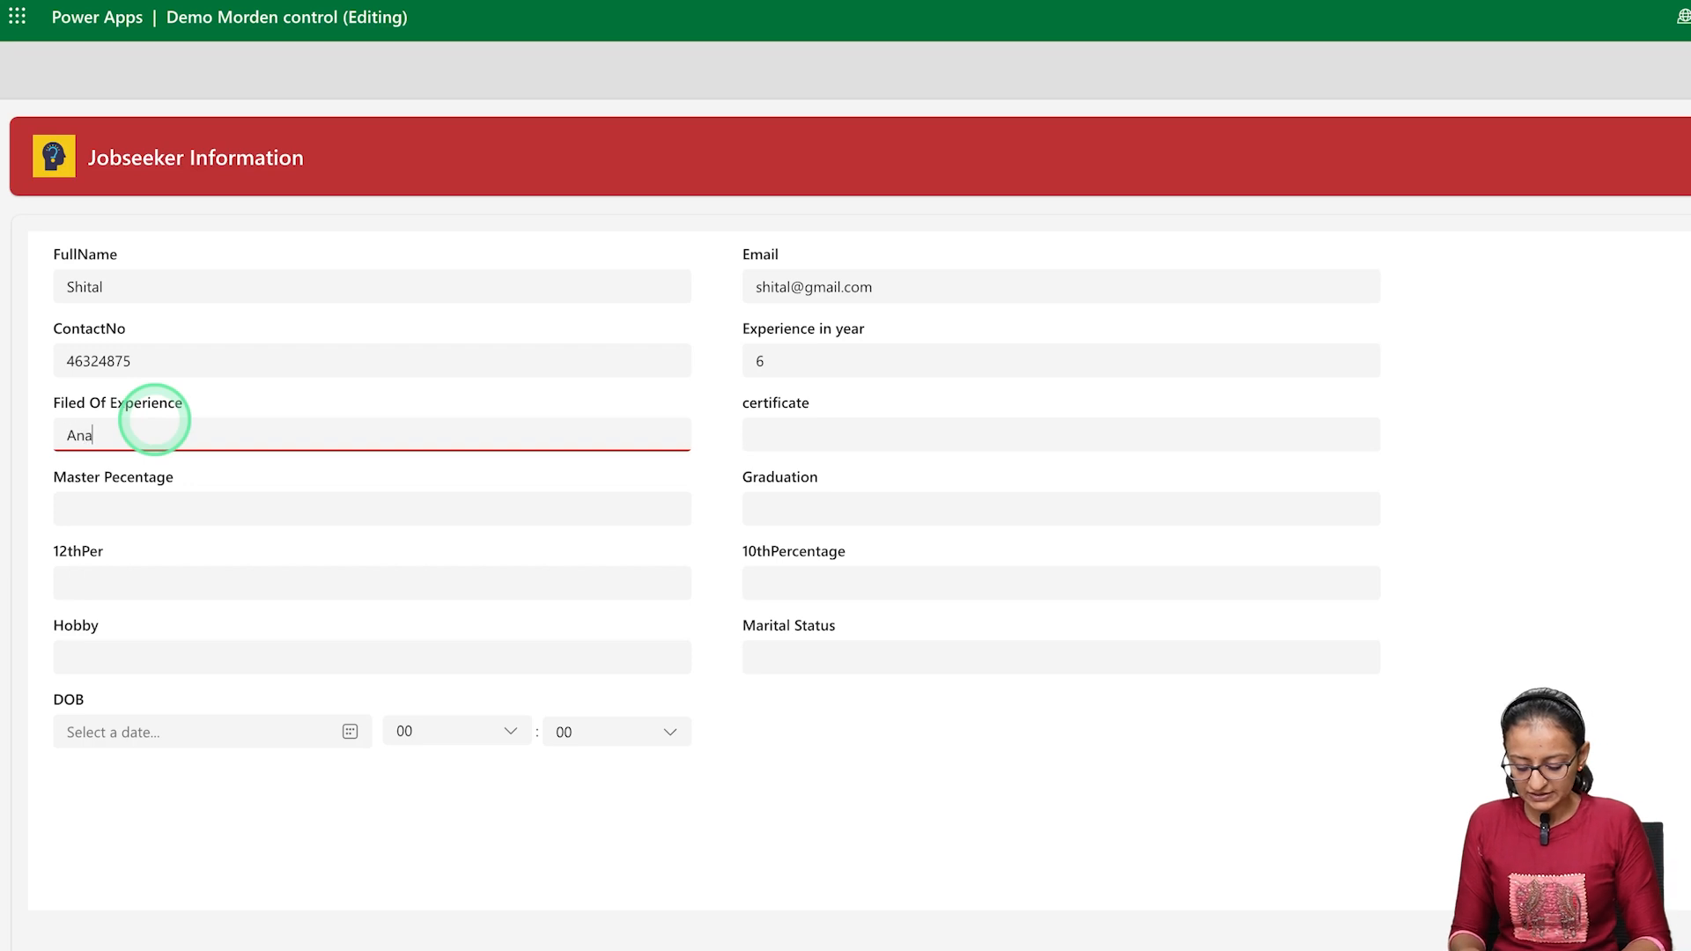
key("Tab")
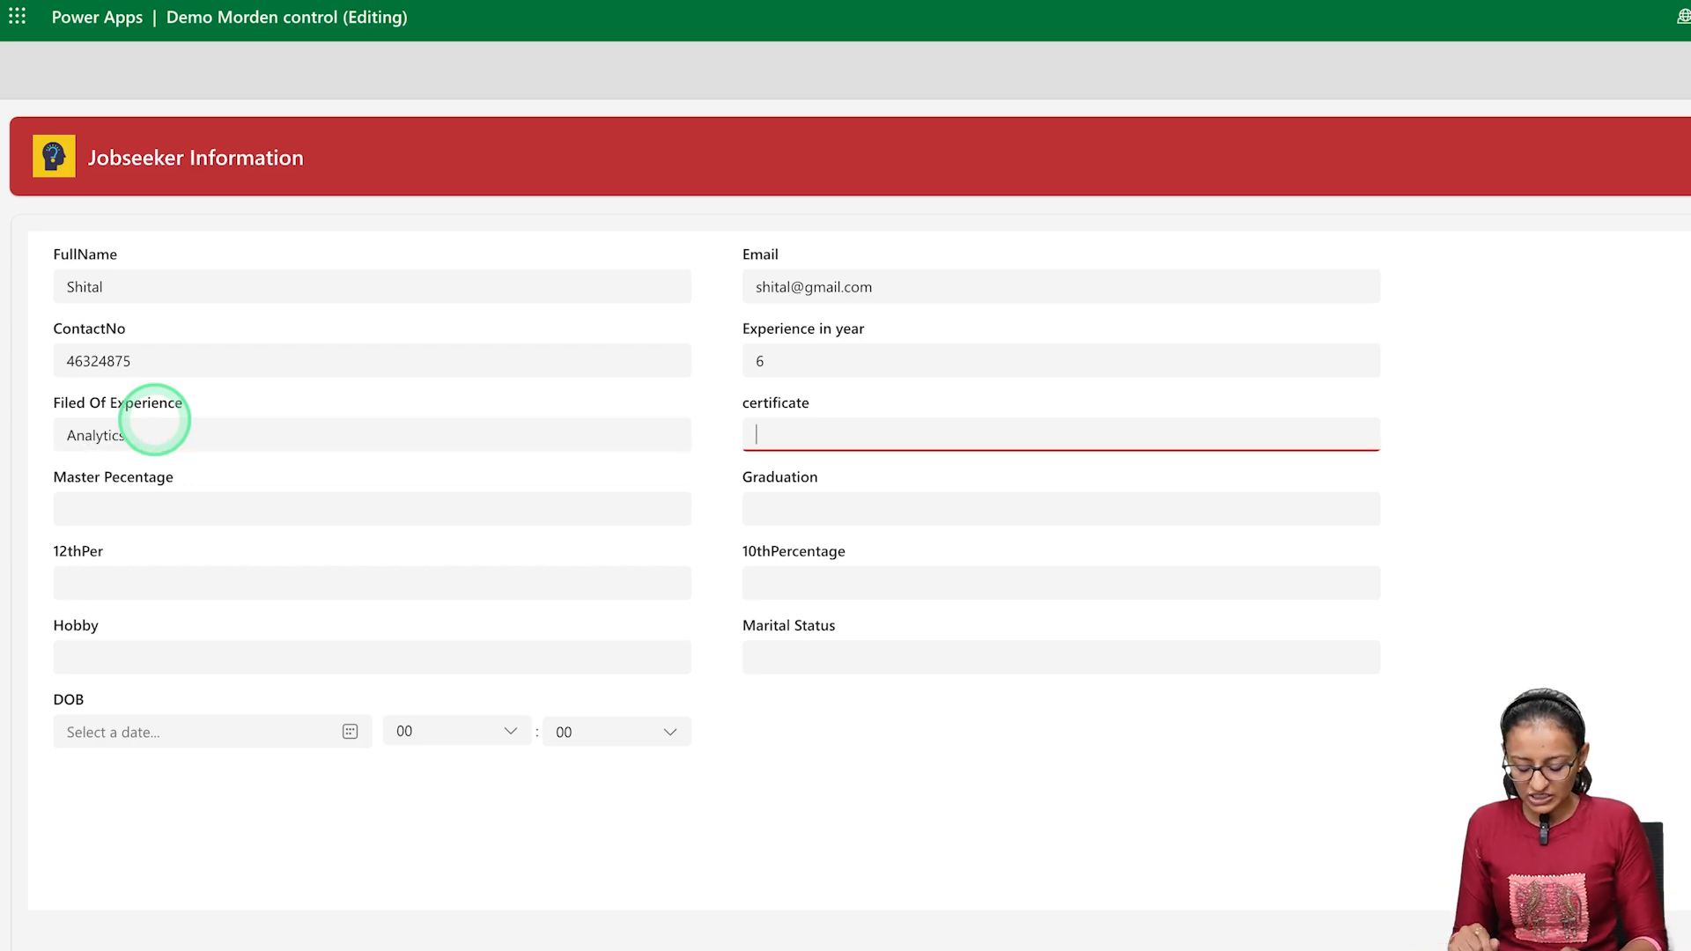
type("PL")
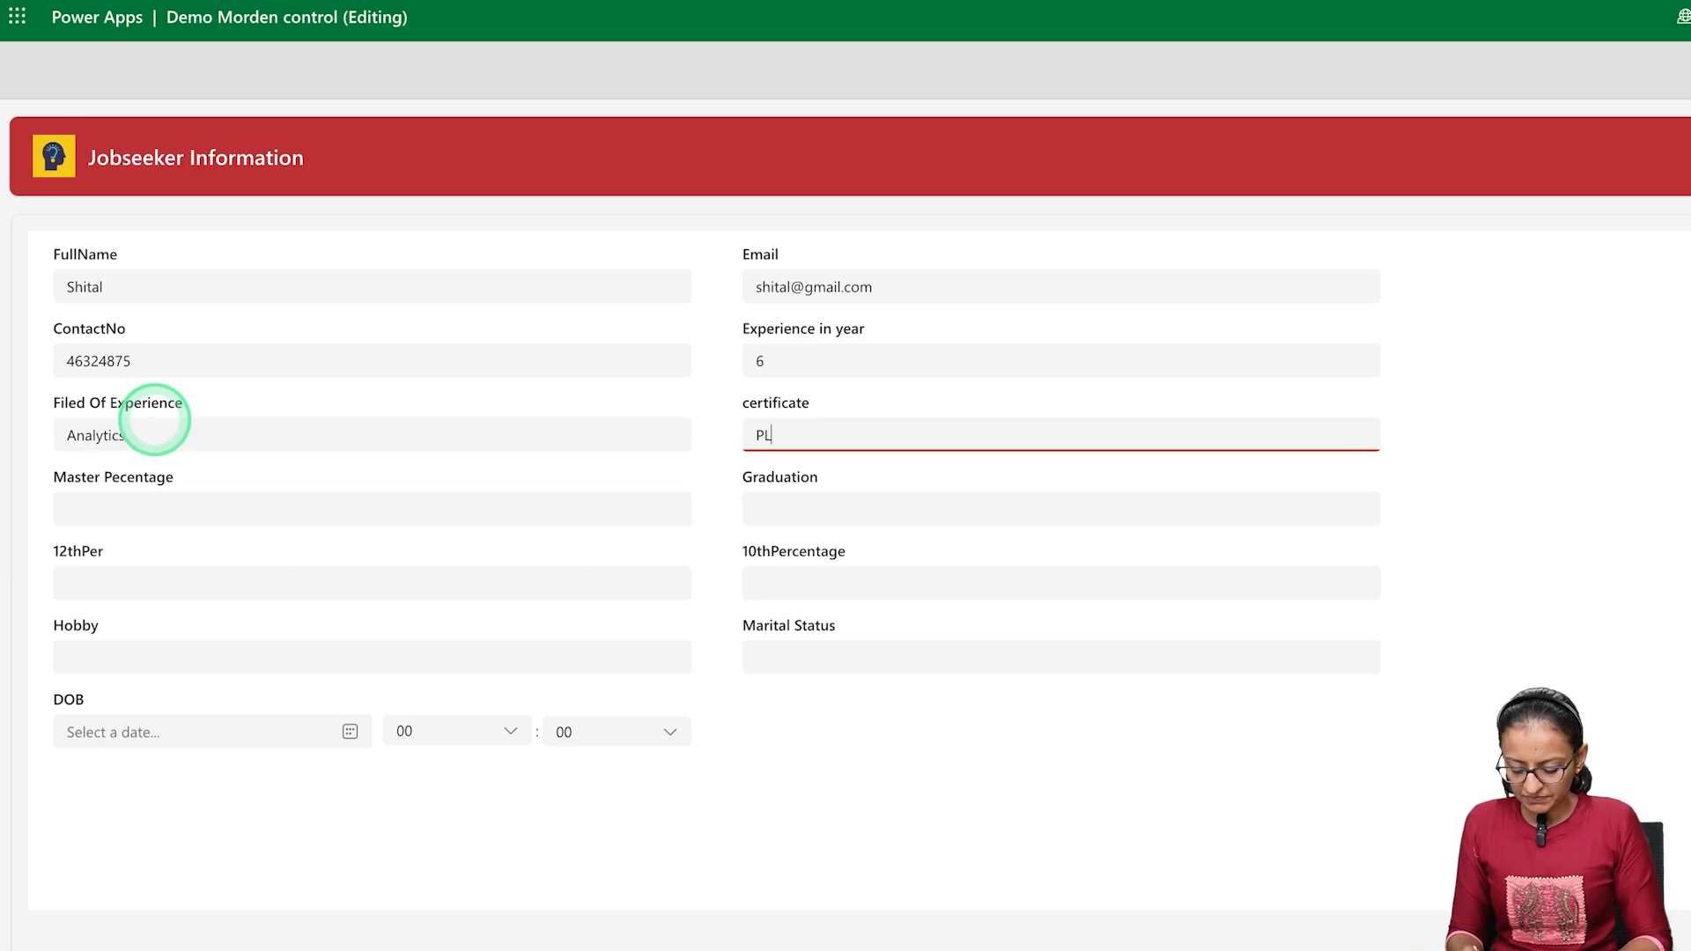
type("700")
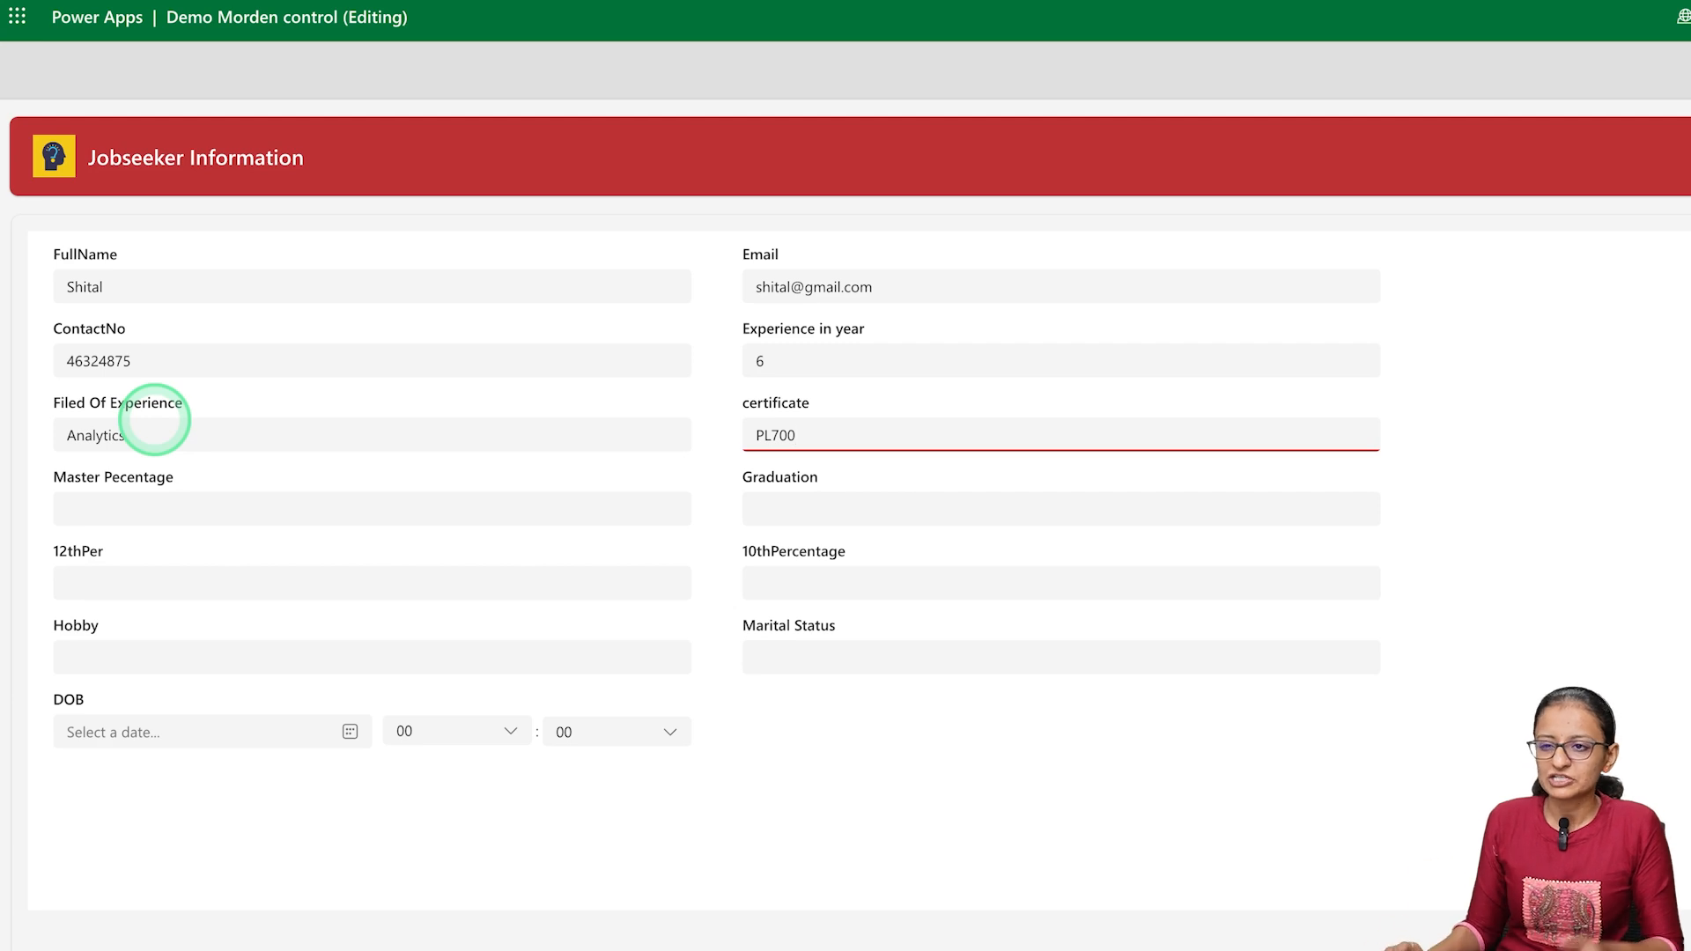
Fill in the education marks: Master Pecentage 67, Graduation 78, 12thPer 90 and 10thPercentage 80
left_click(140, 506)
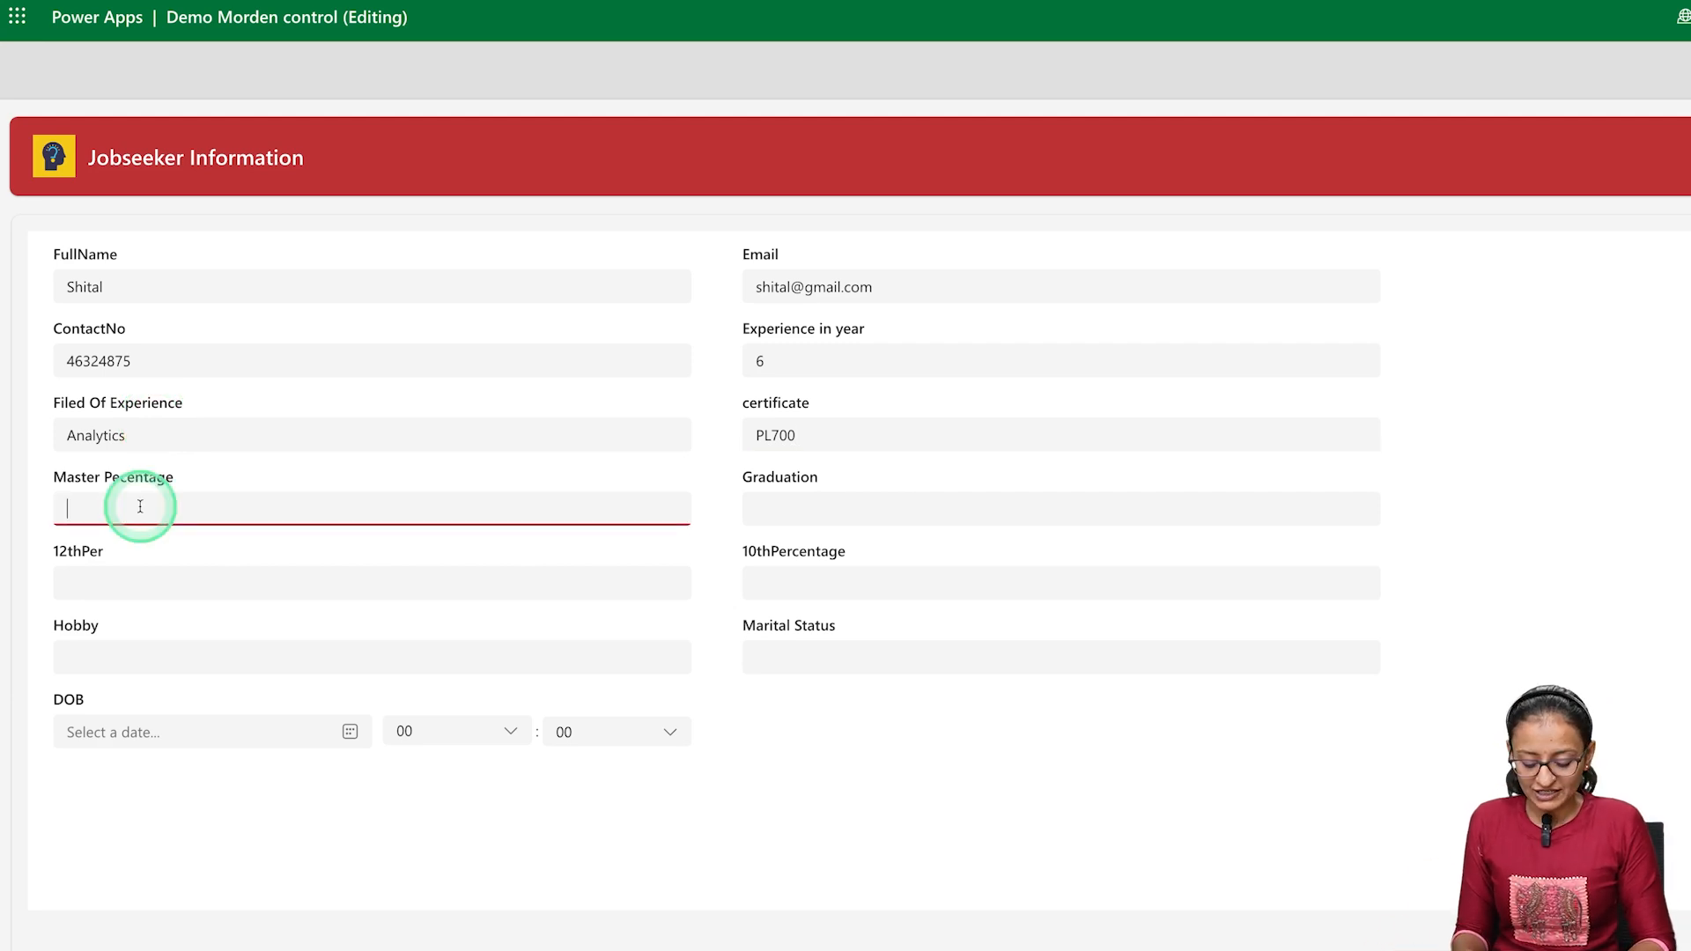
type("67")
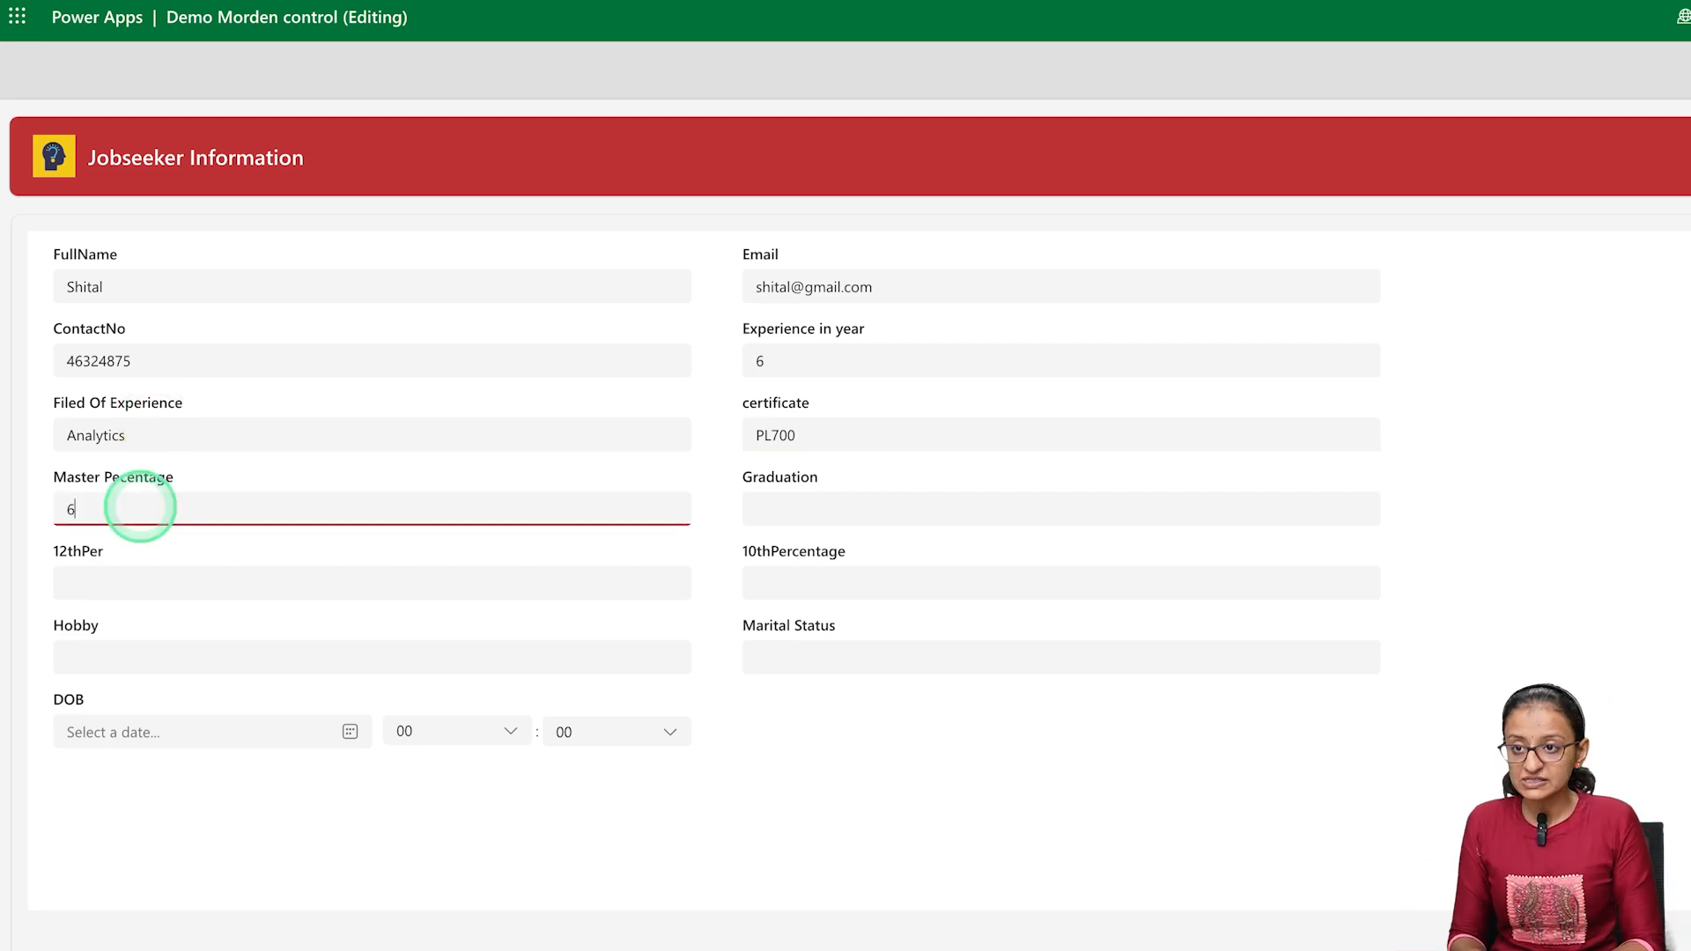
left_click(775, 519)
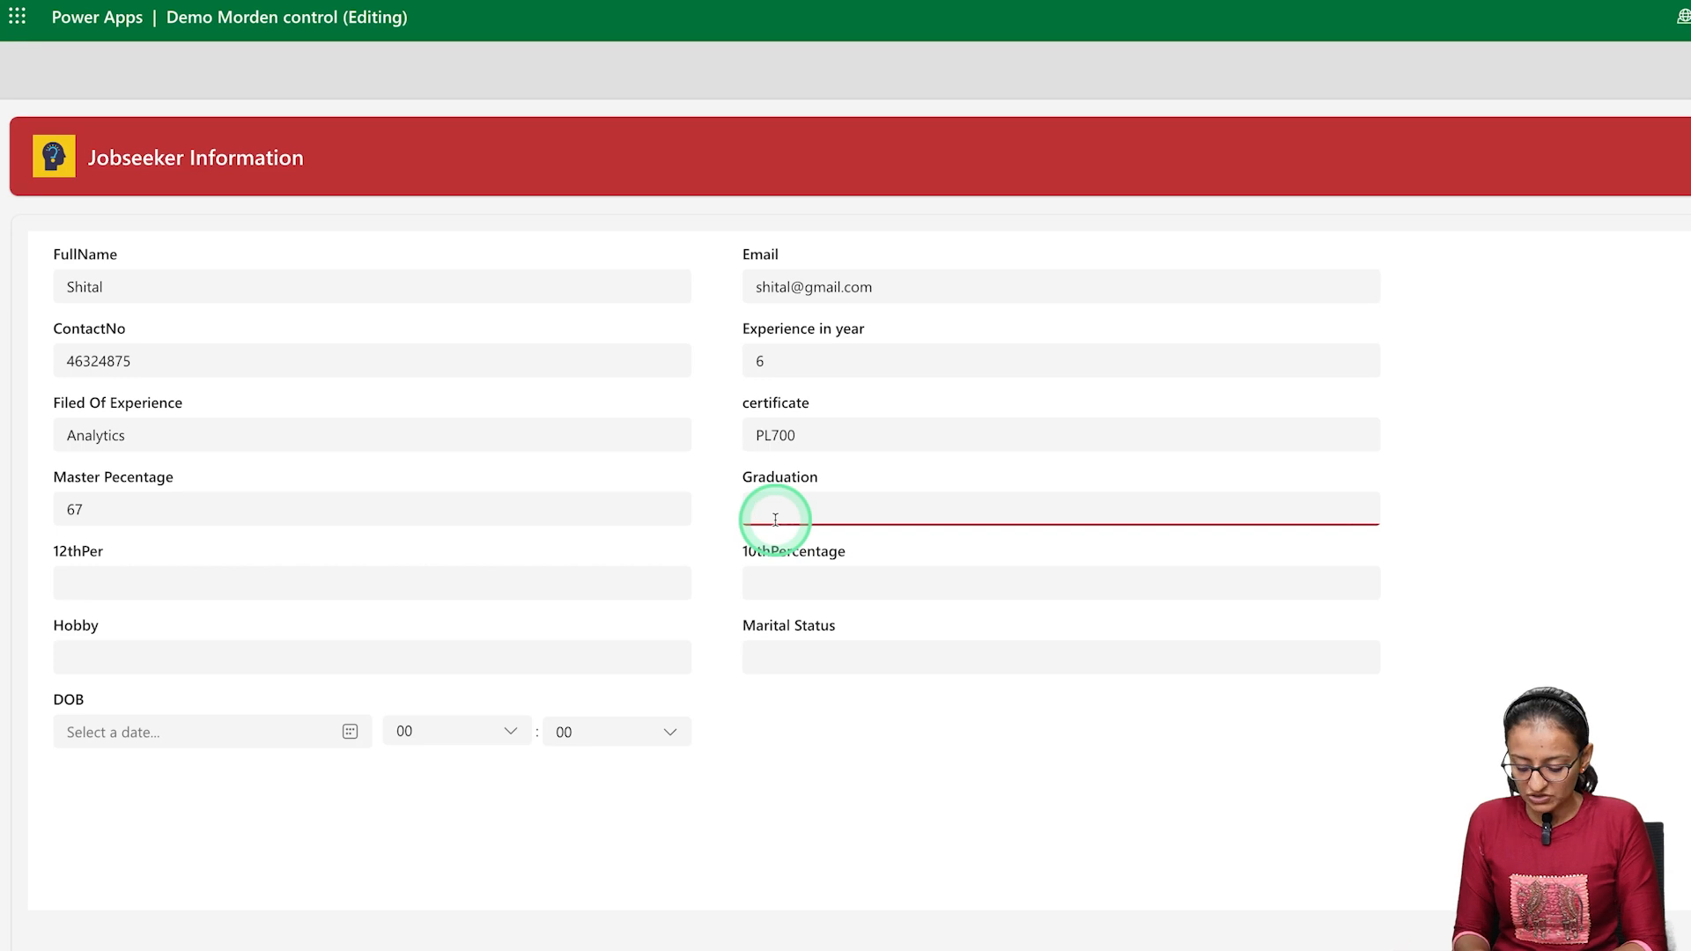
type("78")
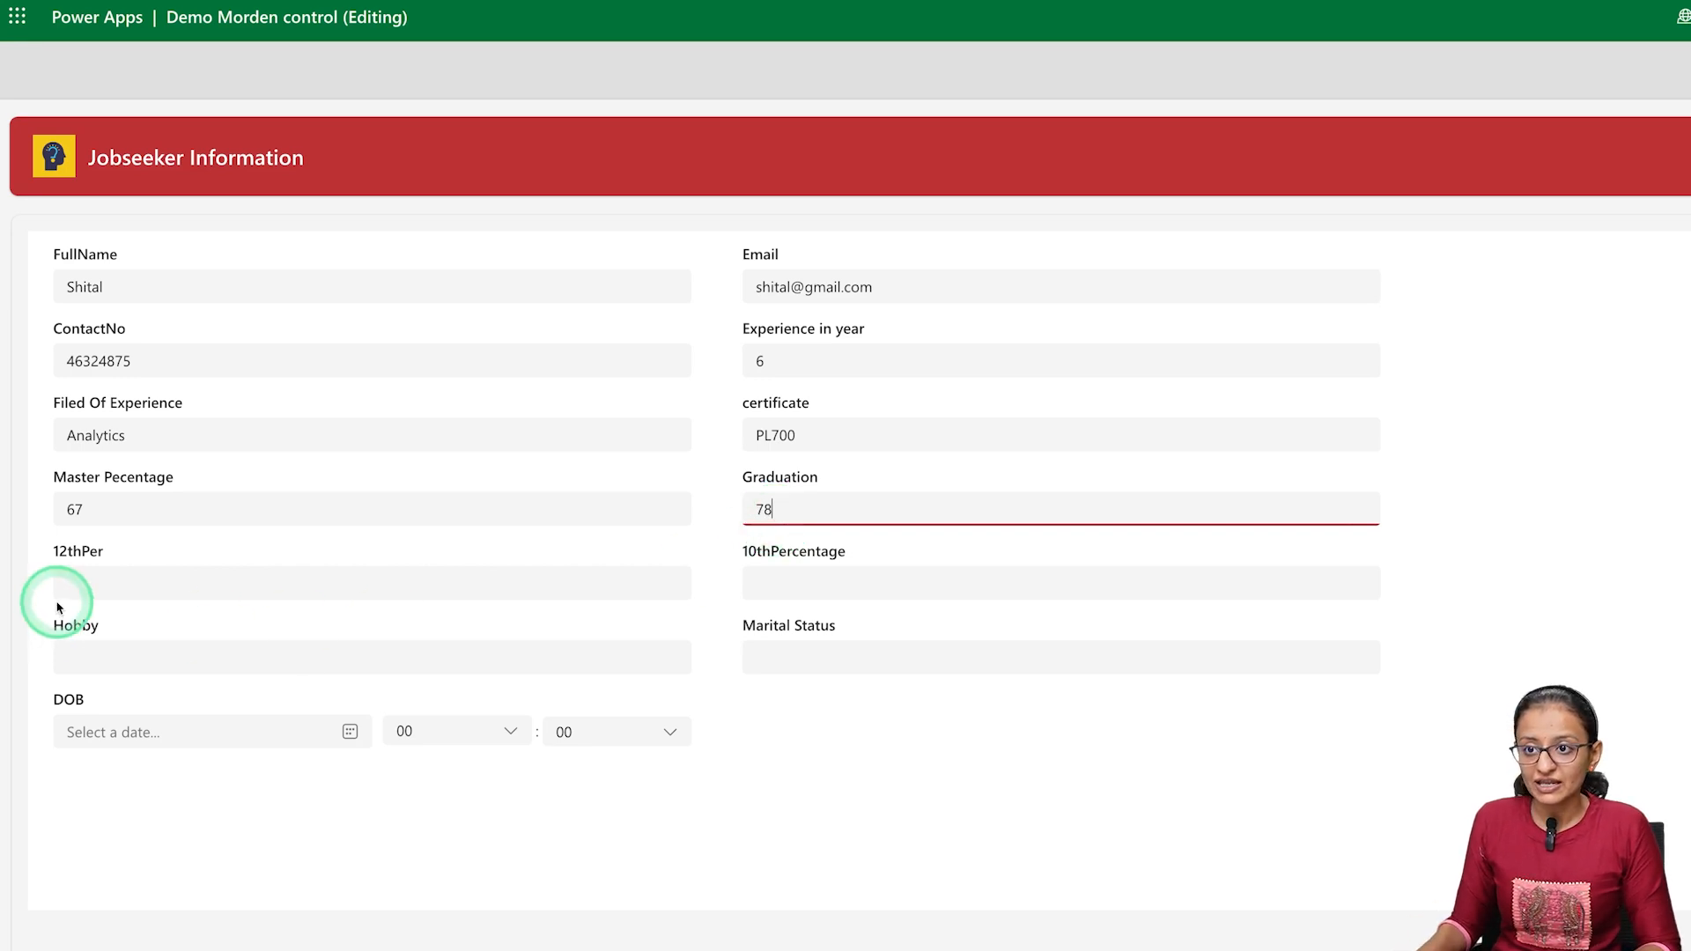
left_click(103, 582)
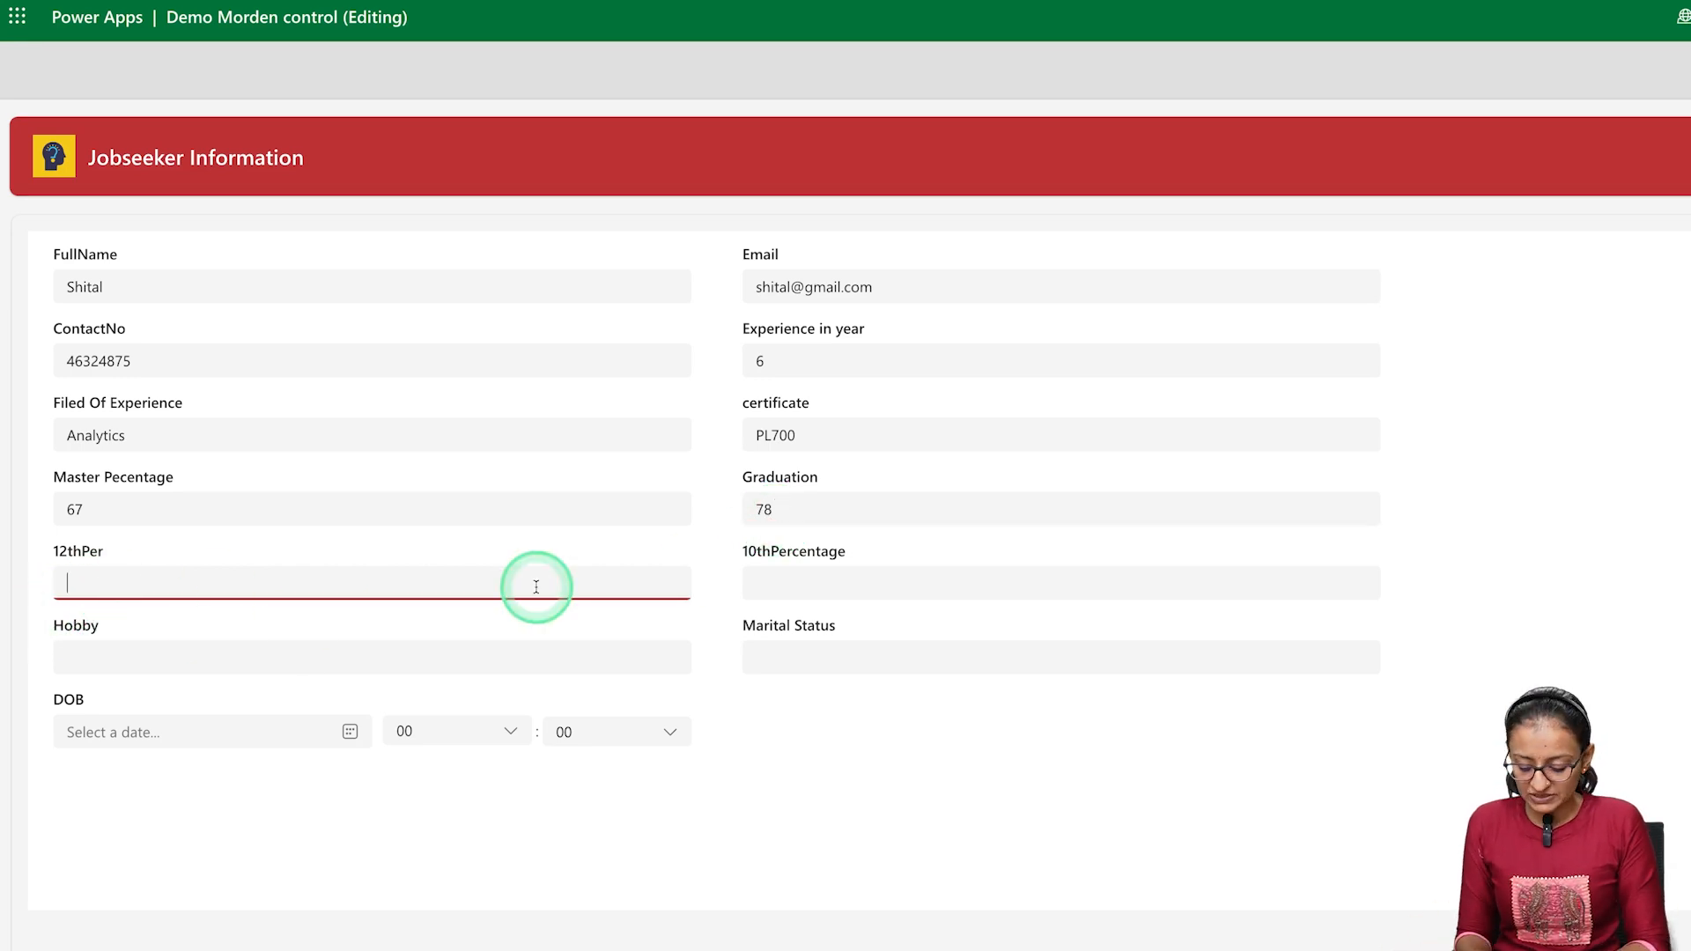
type("90")
key("Tab")
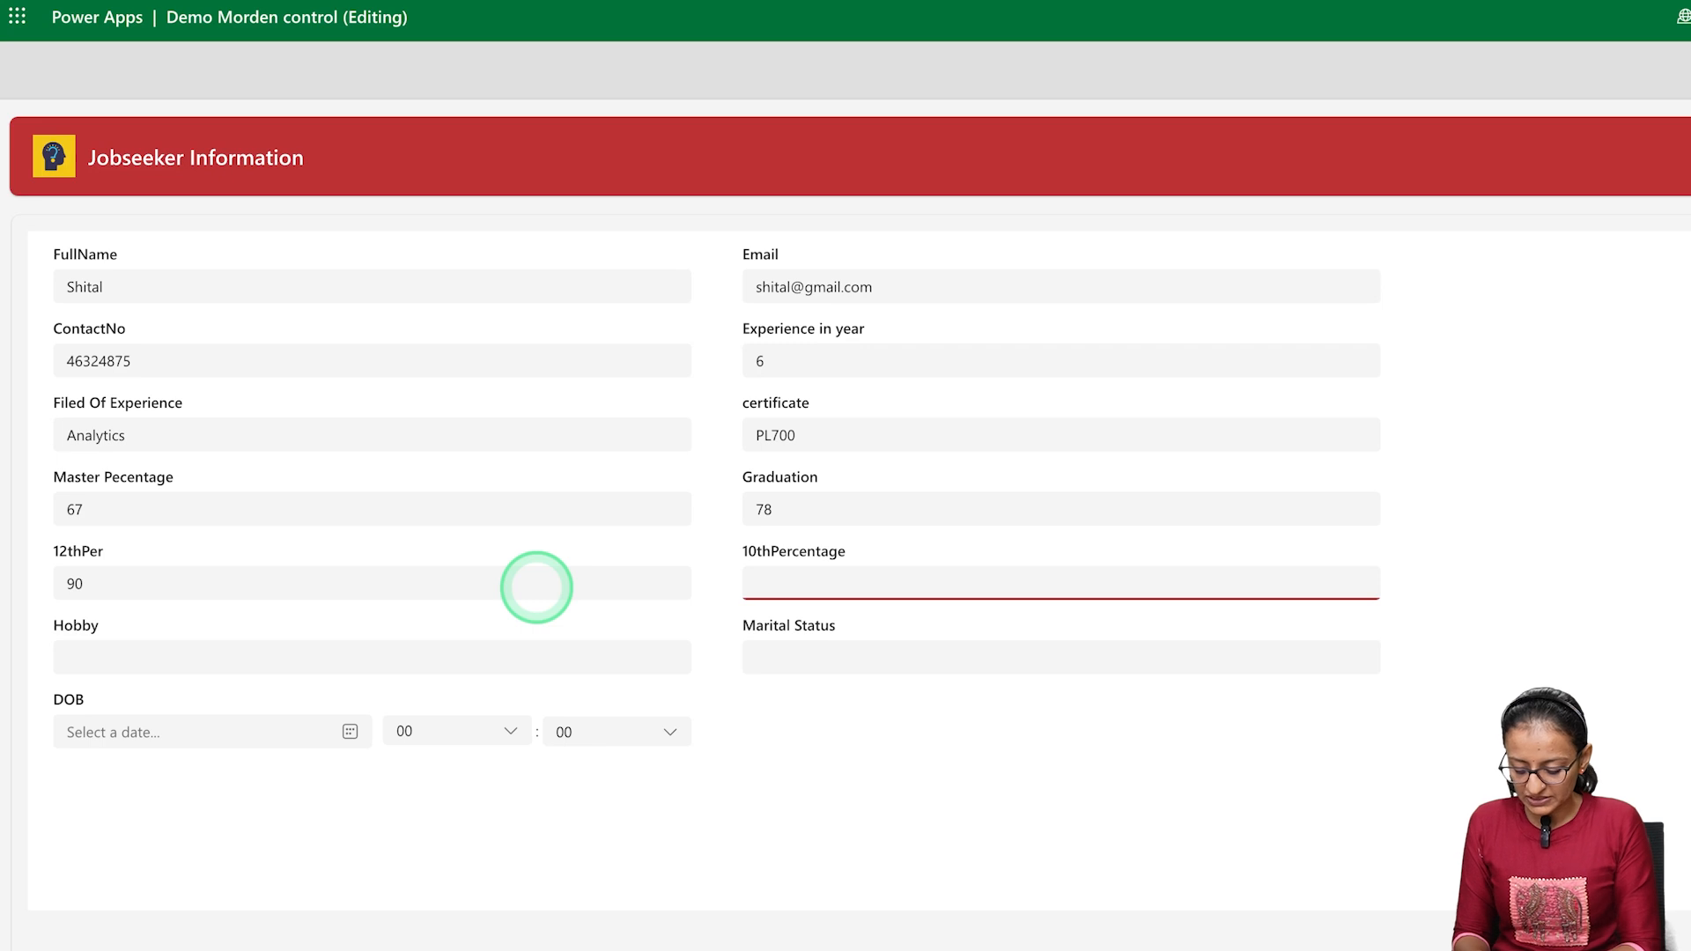
type("80")
Enter Reading as the hobby and Married as the marital status
left_click(421, 656)
type("Reading")
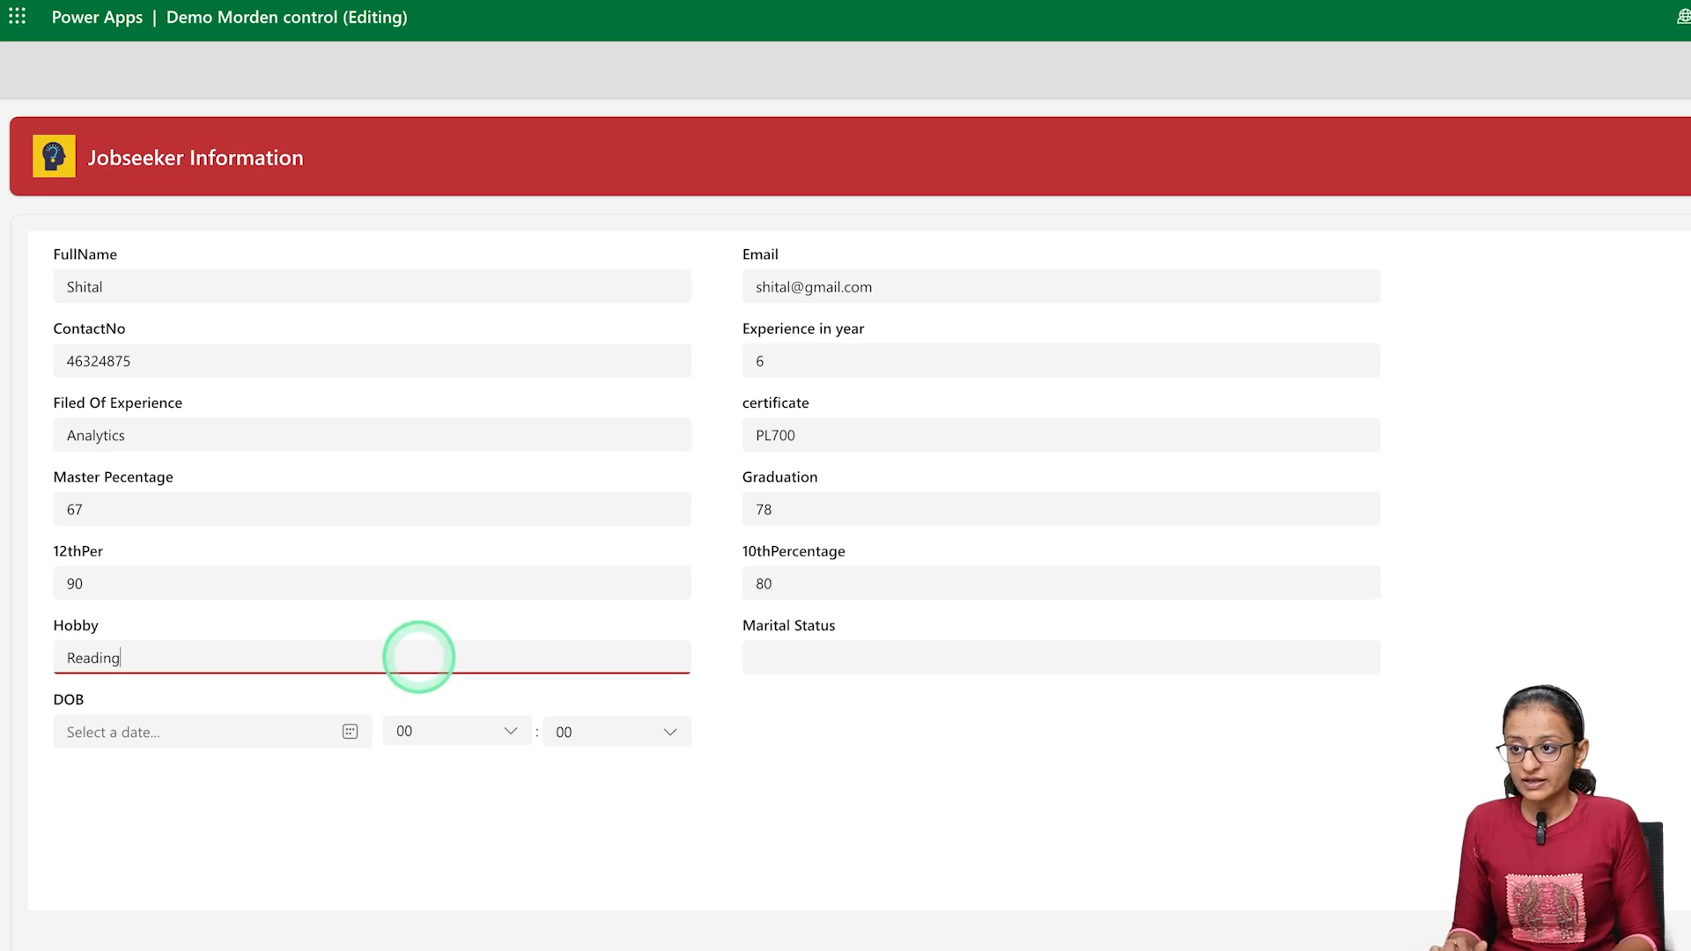
key("Tab")
type("Married")
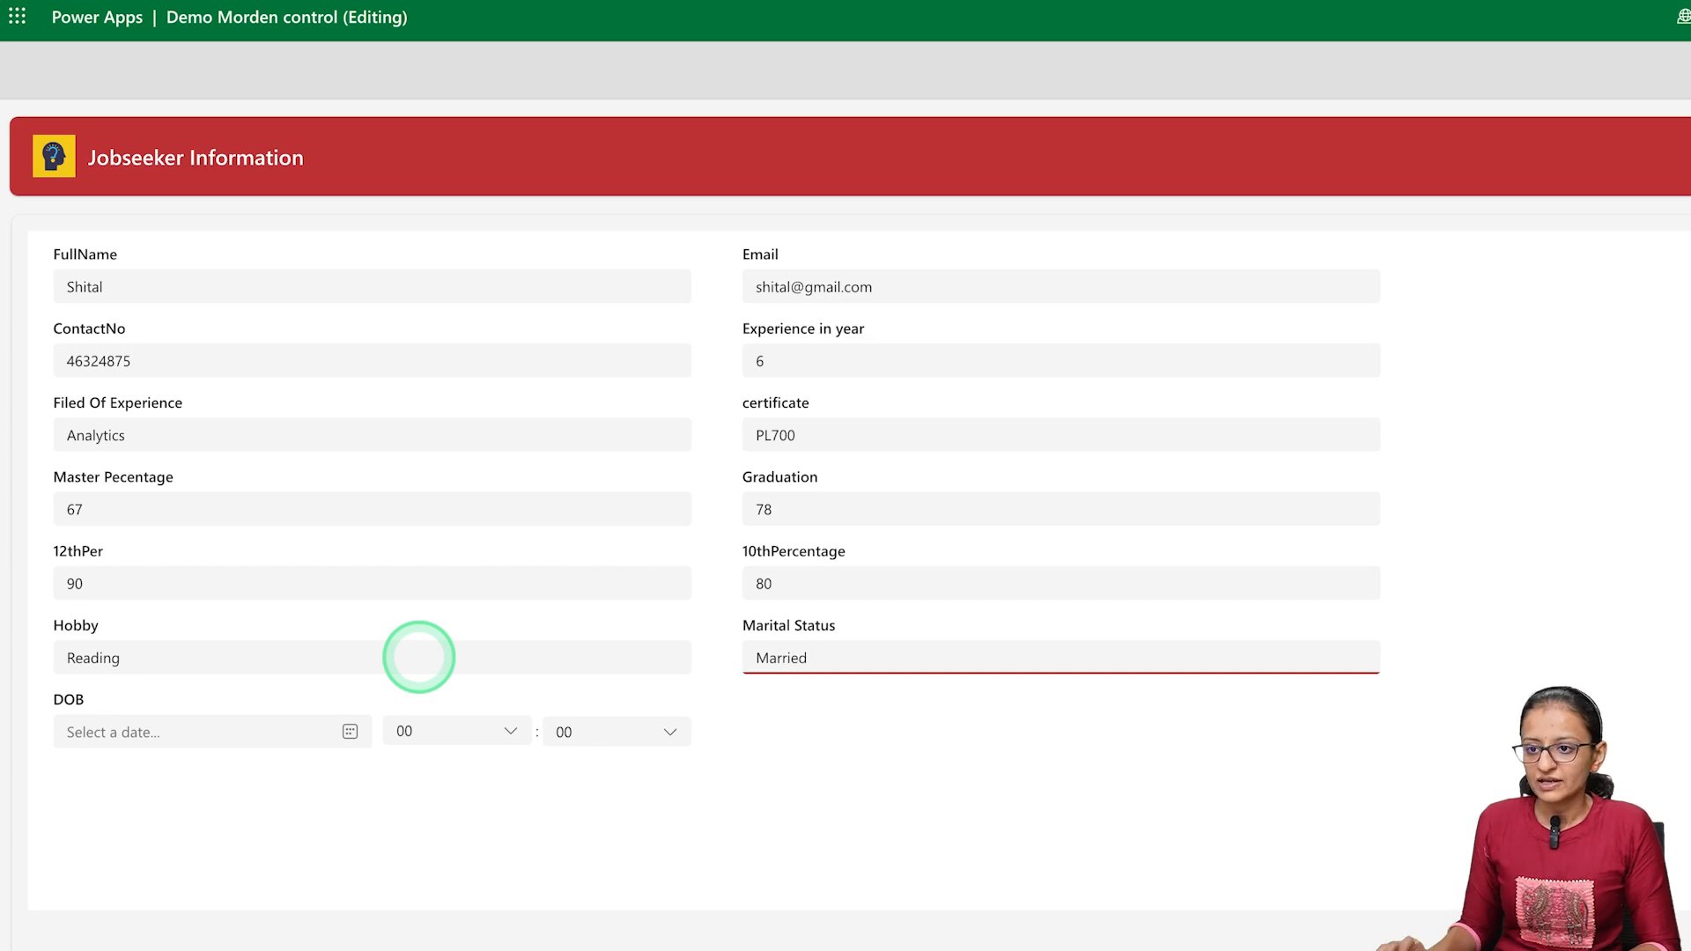
Choose the jobseeker's date of birth in the DOB field's calendar
left_click(348, 731)
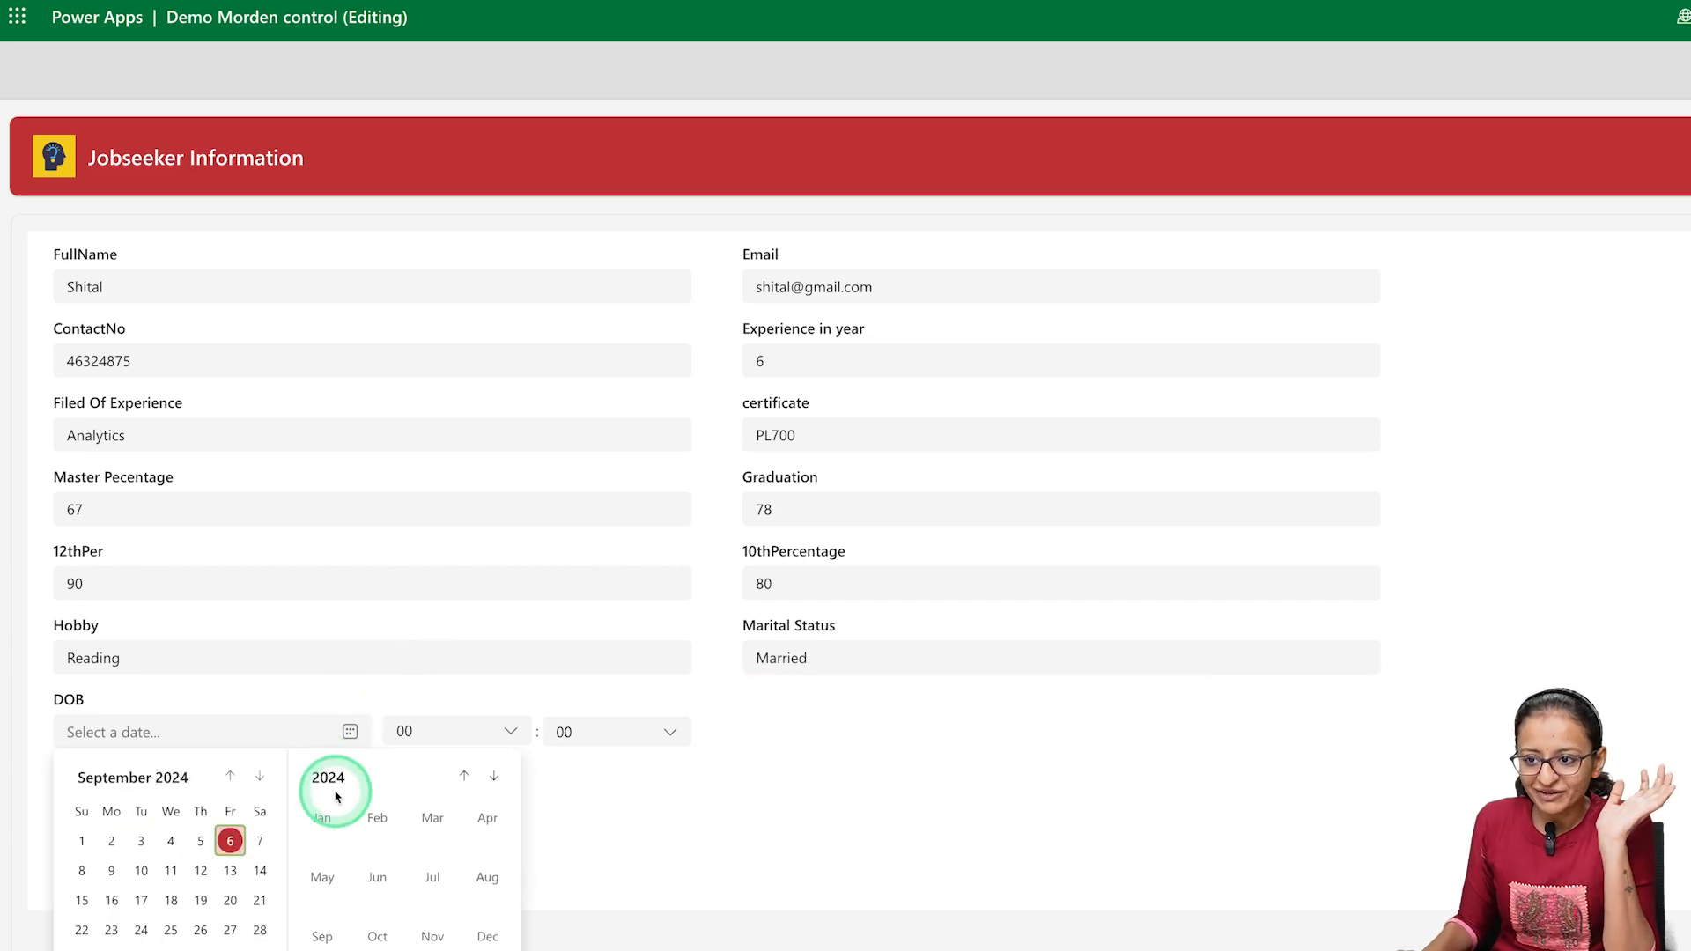
left_click(464, 776)
left_click(463, 775)
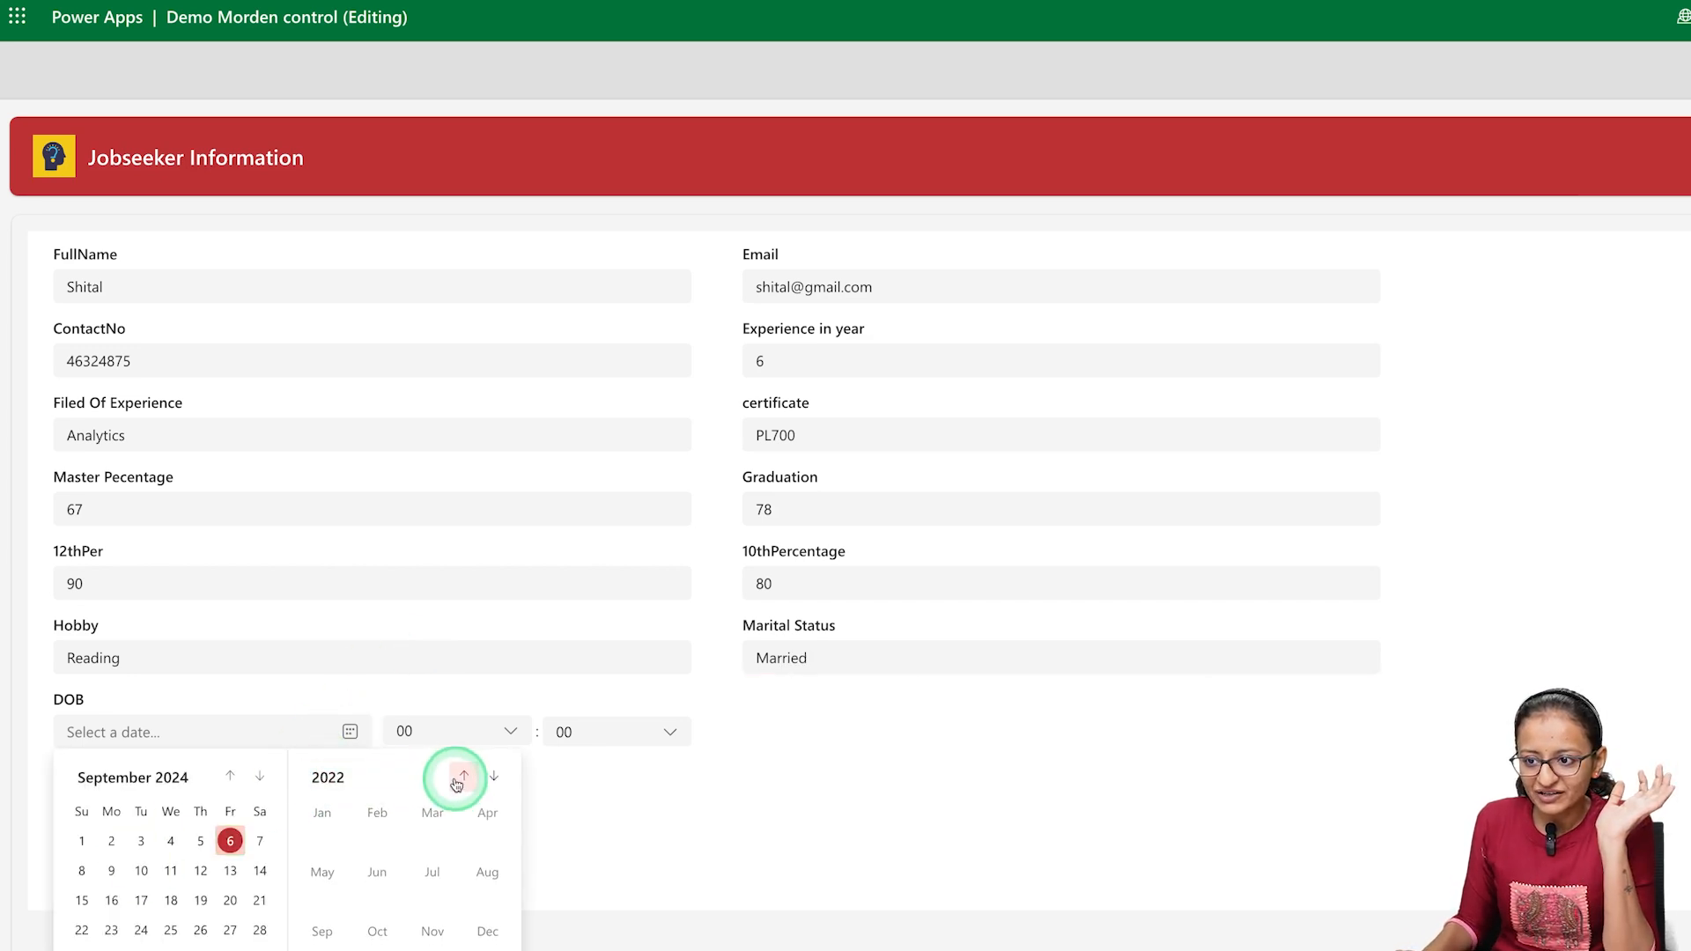
left_click(346, 786)
left_click(375, 819)
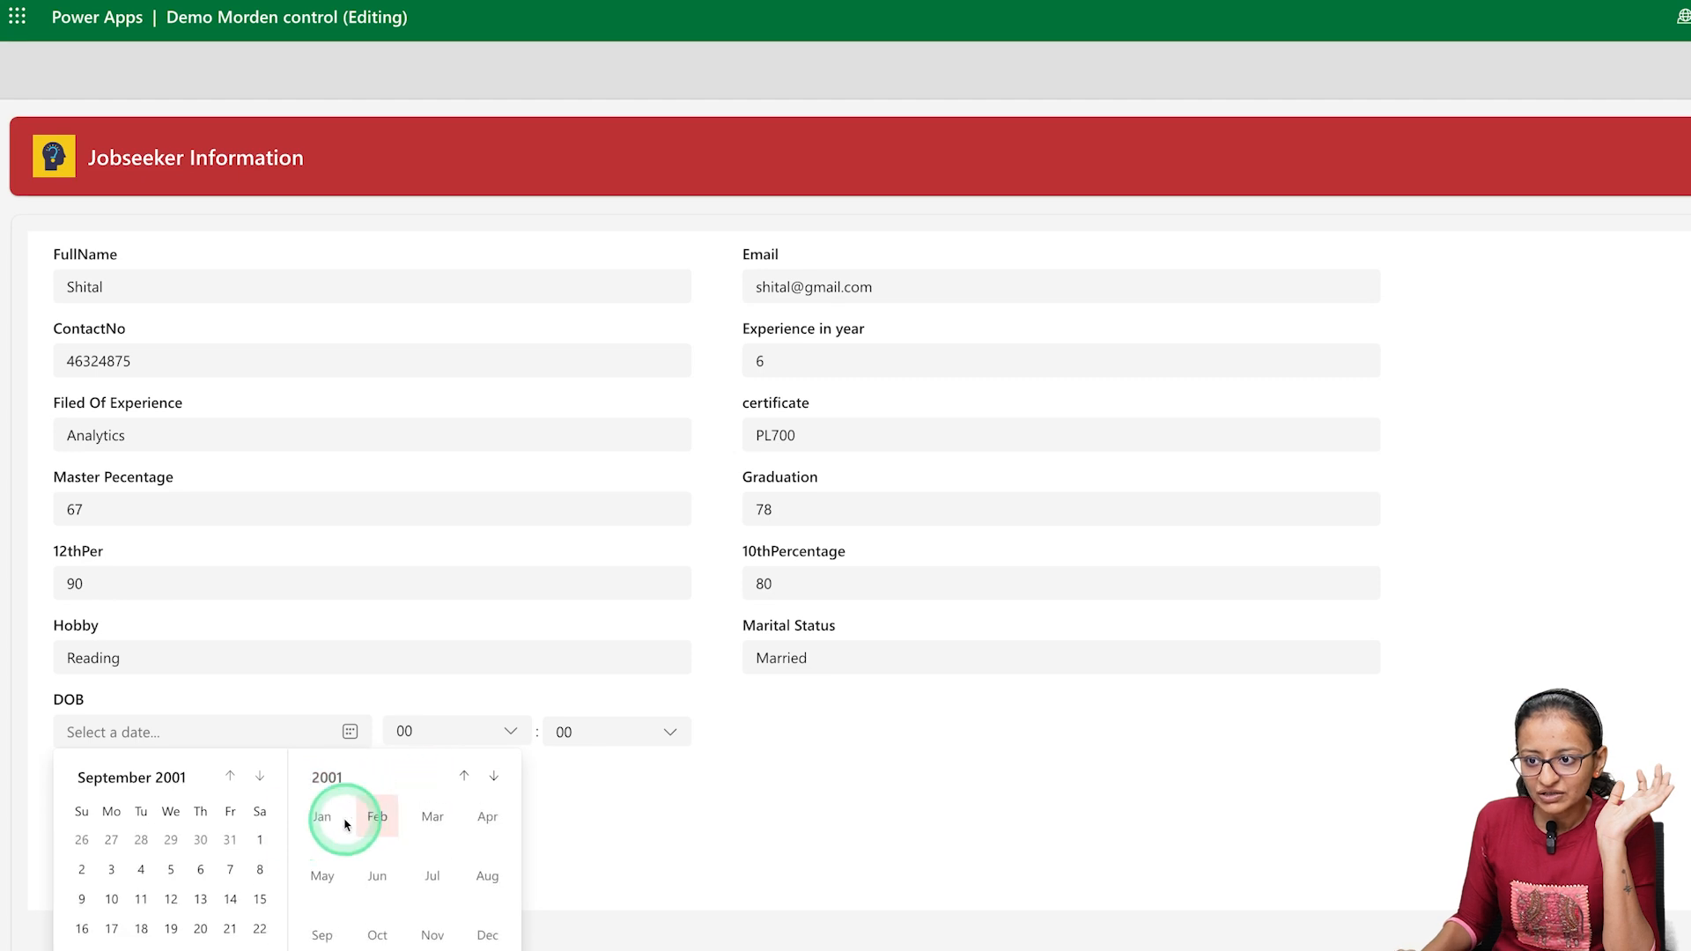
left_click(201, 839)
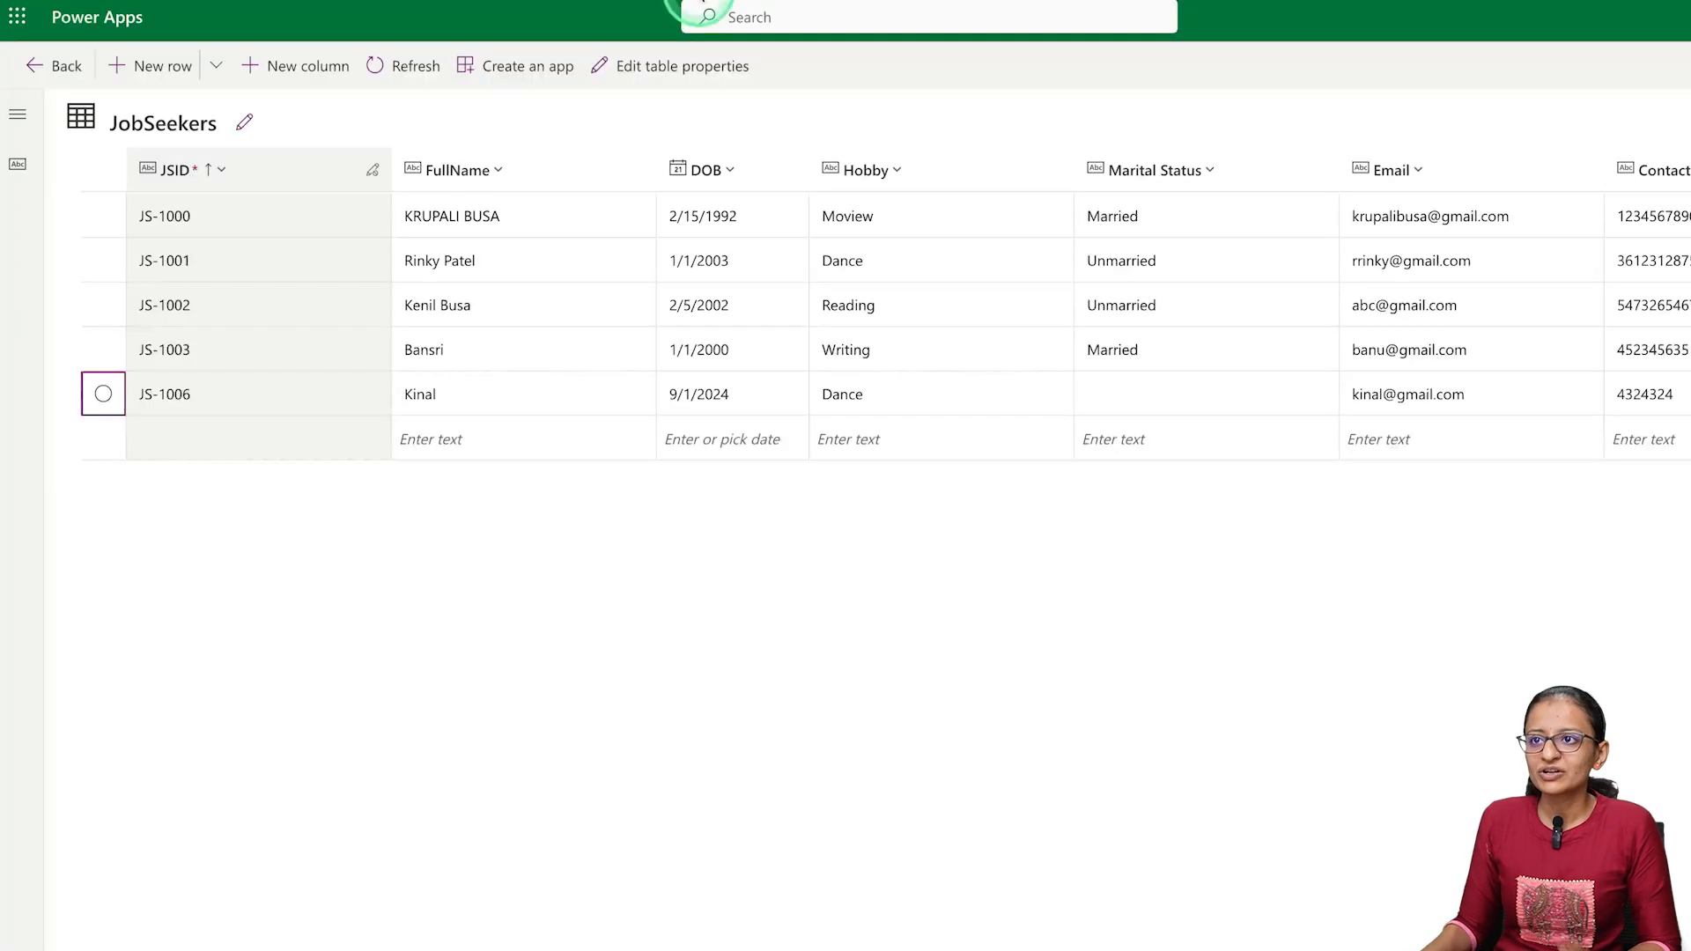
Refresh the JobSeekers table to check for the submitted record, and close the form preview
left_click(374, 69)
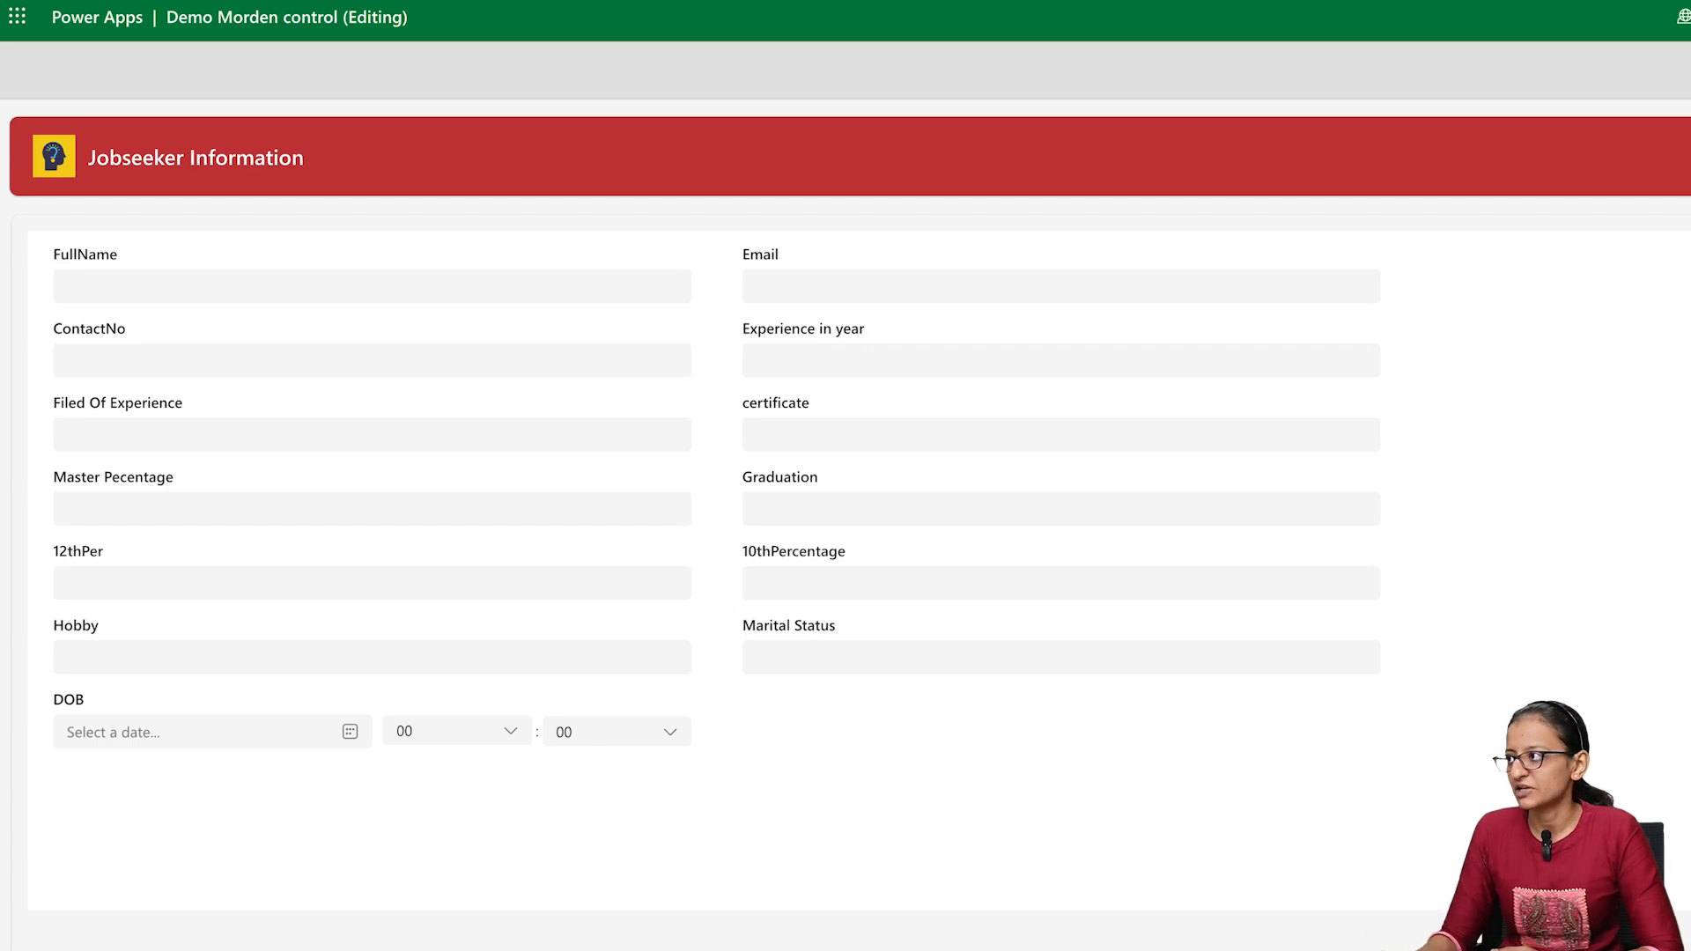
key("Escape")
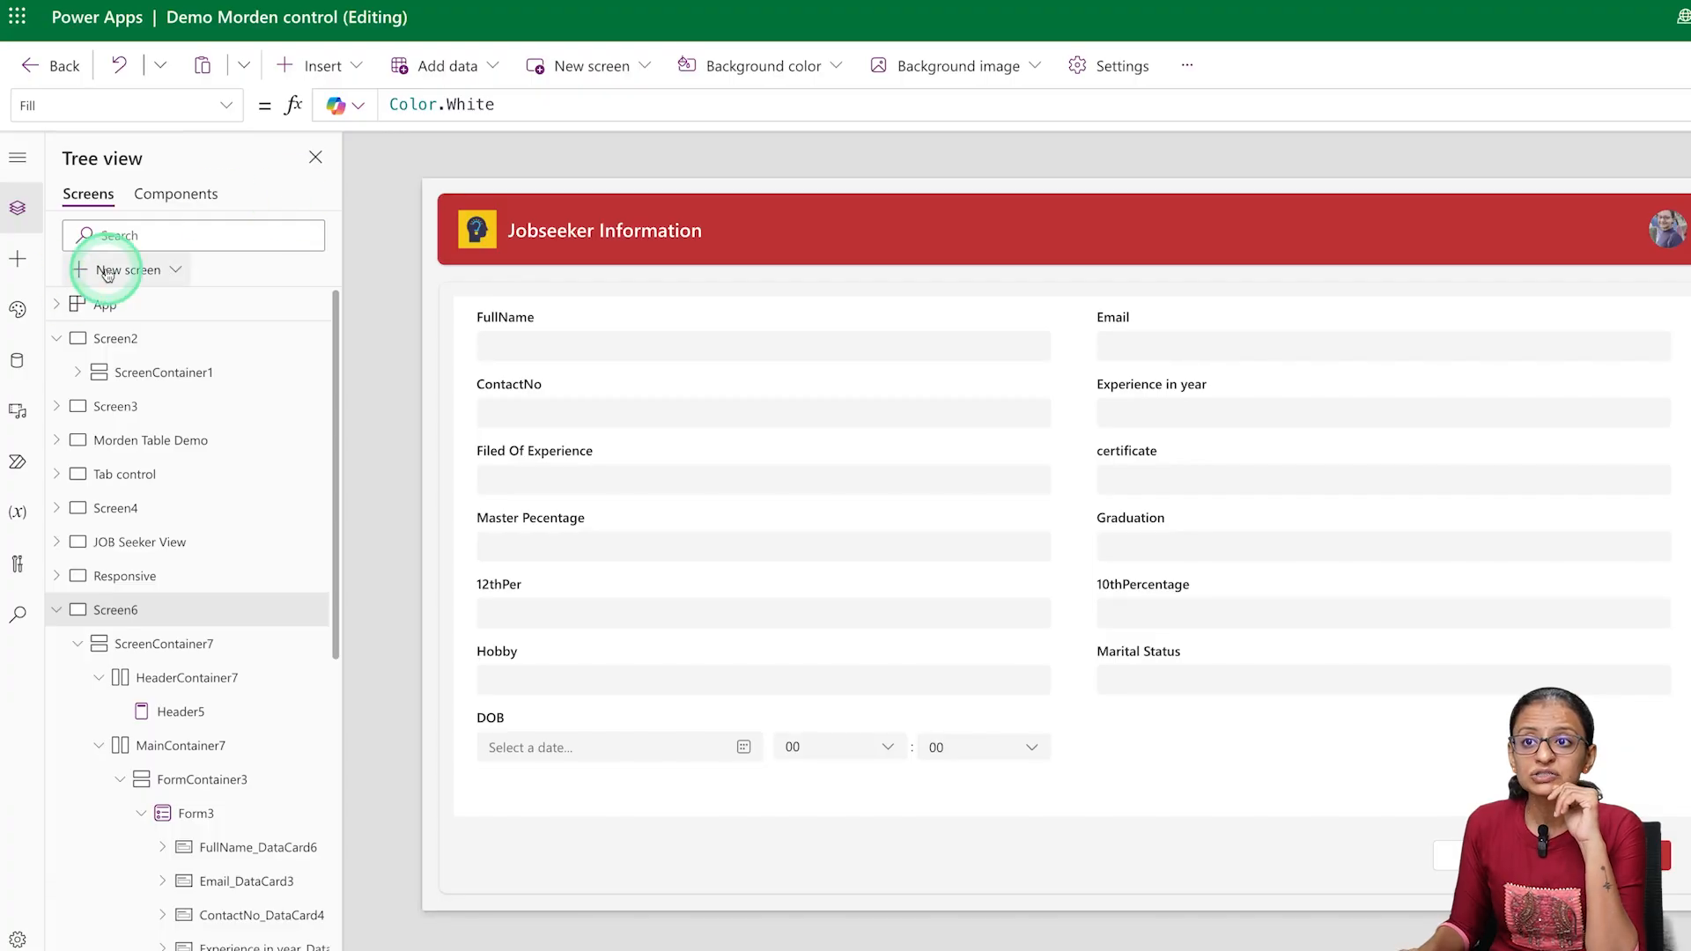
Browse the new-screen templates and add a Blank screen to the app
left_click(106, 272)
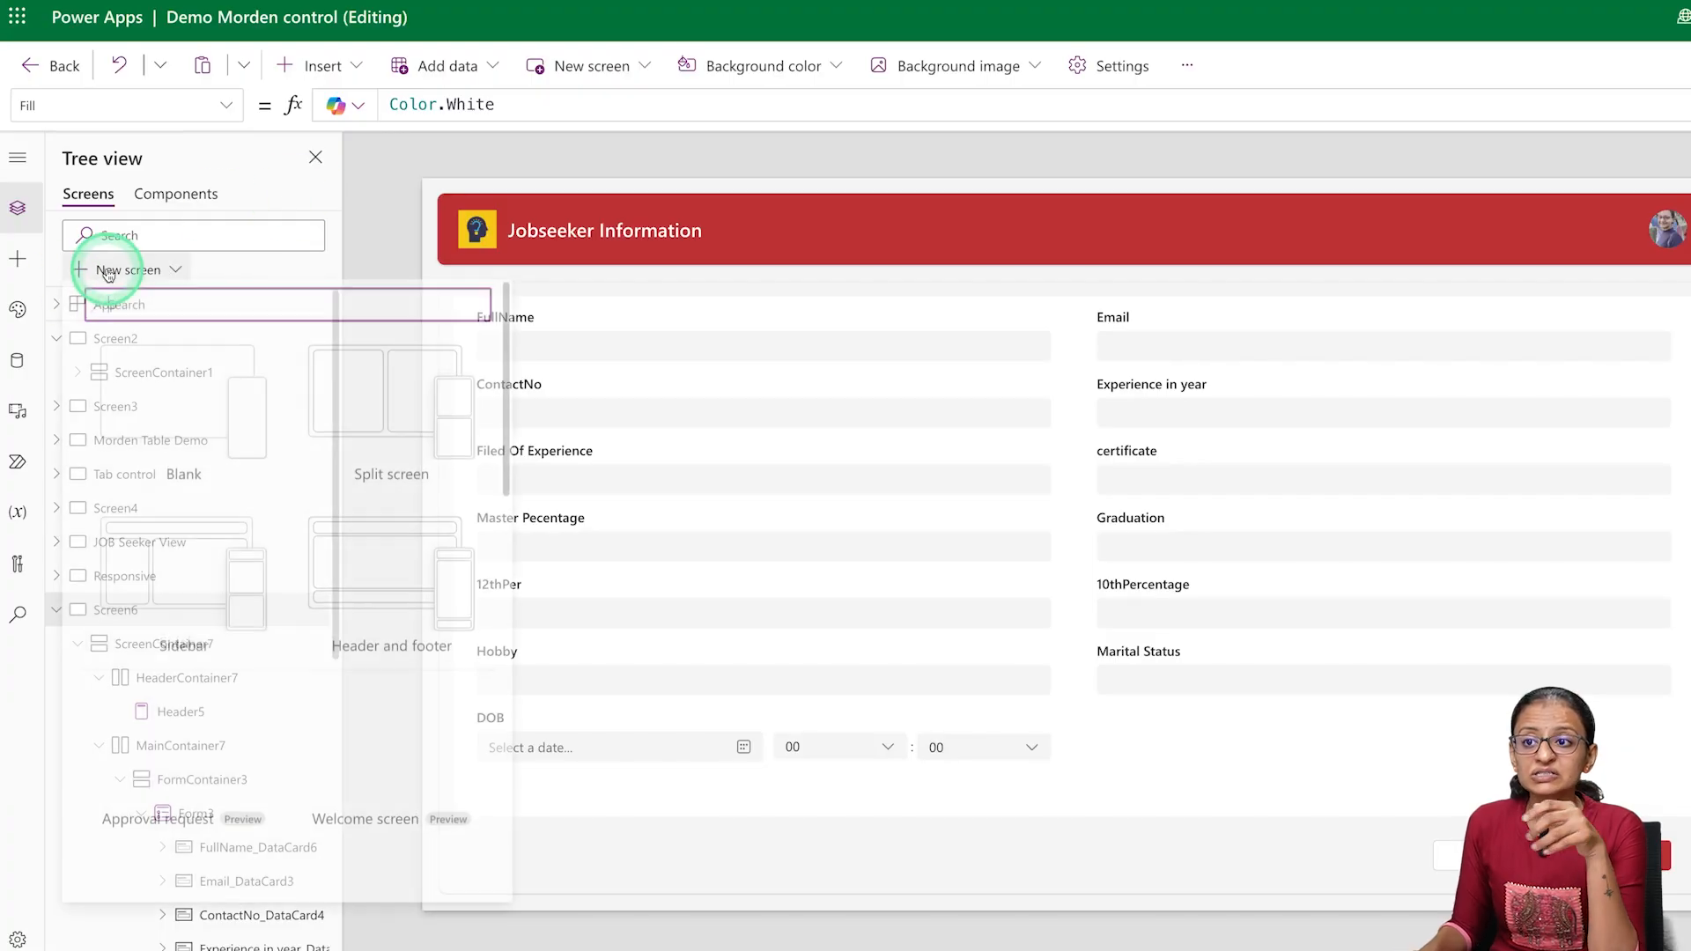
scroll(401, 572, "down", 5)
scroll(411, 652, "down", 3)
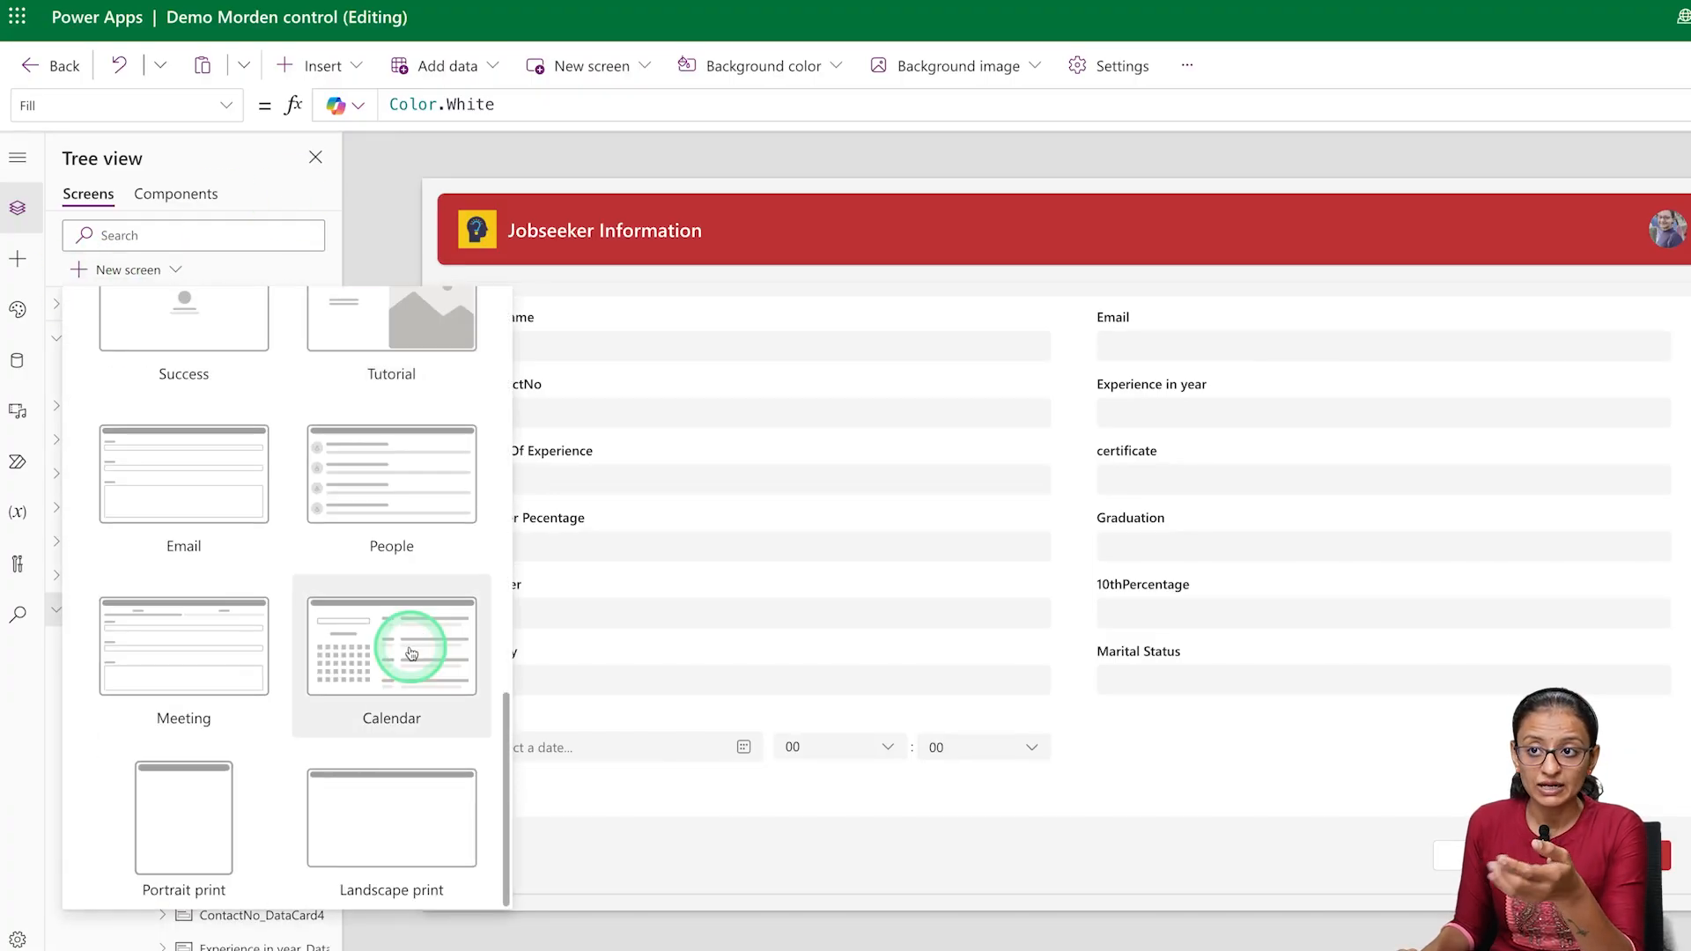
scroll(412, 652, "up", 3)
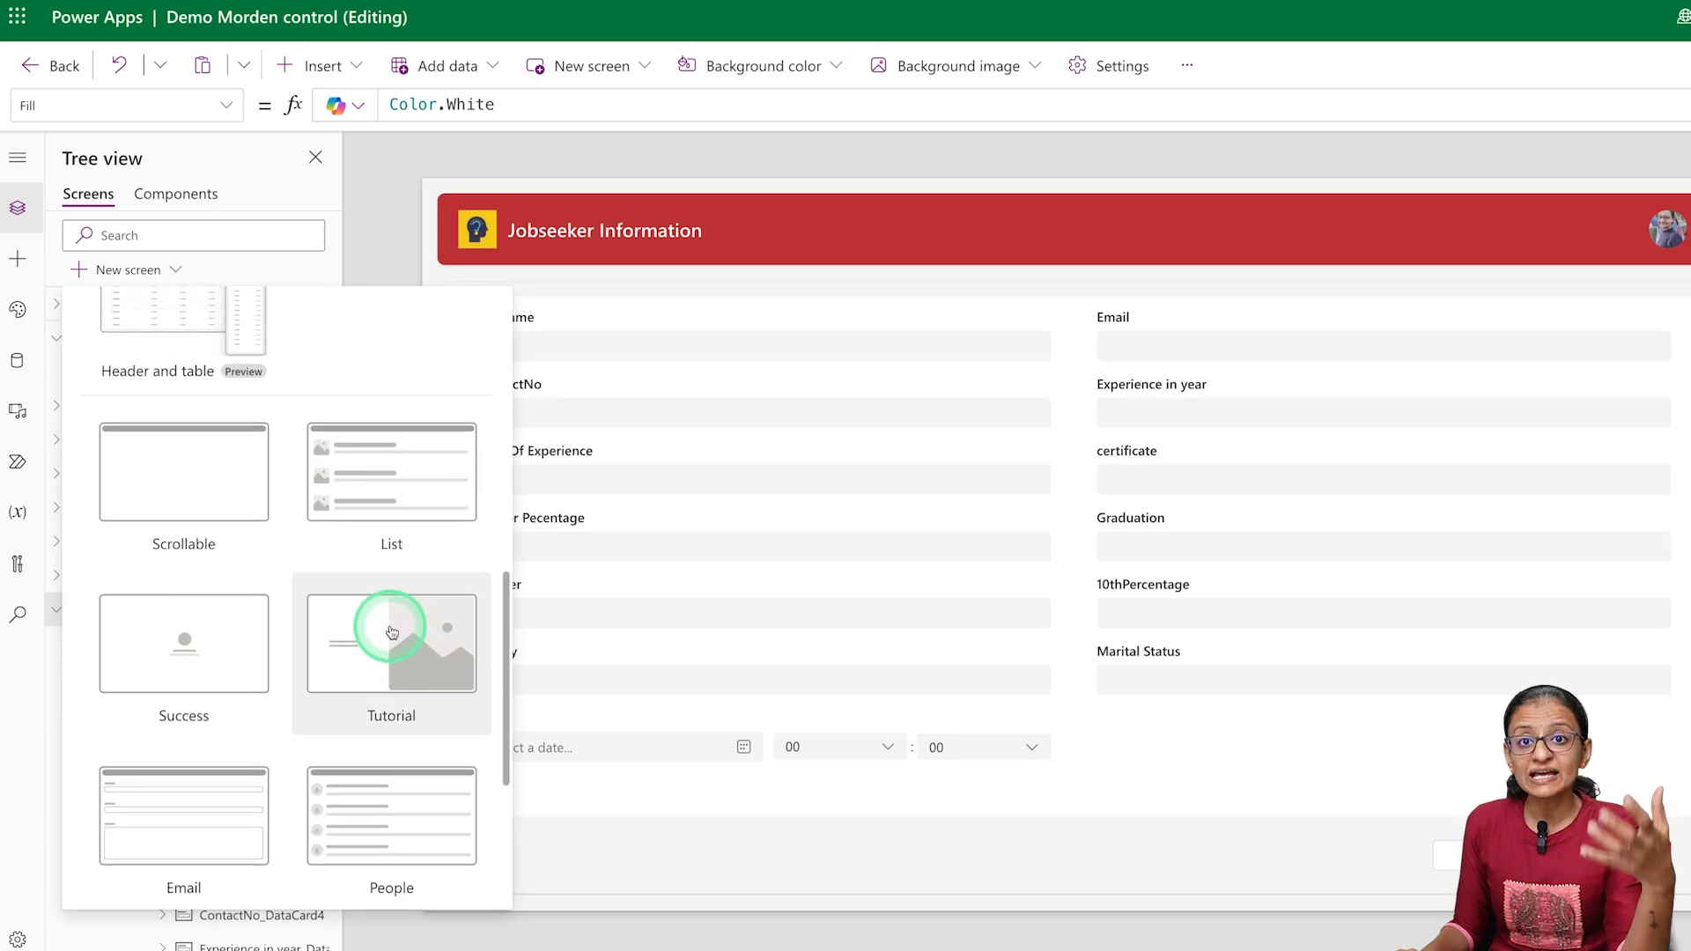
scroll(391, 633, "up", 5)
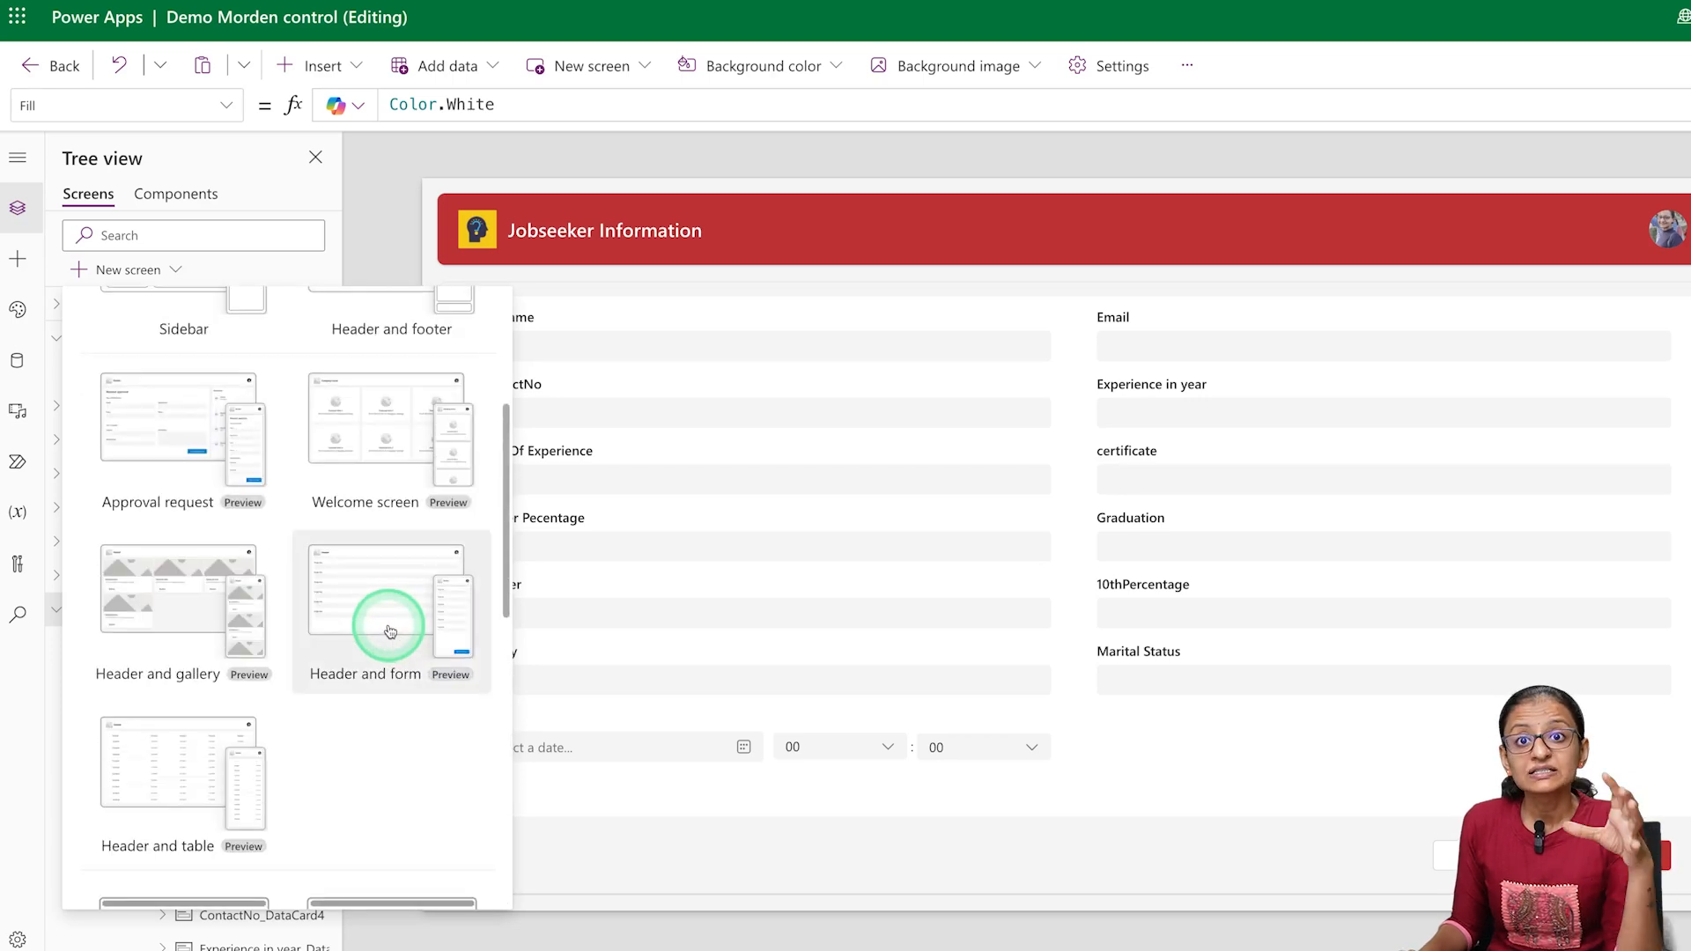
scroll(370, 617, "up", 3)
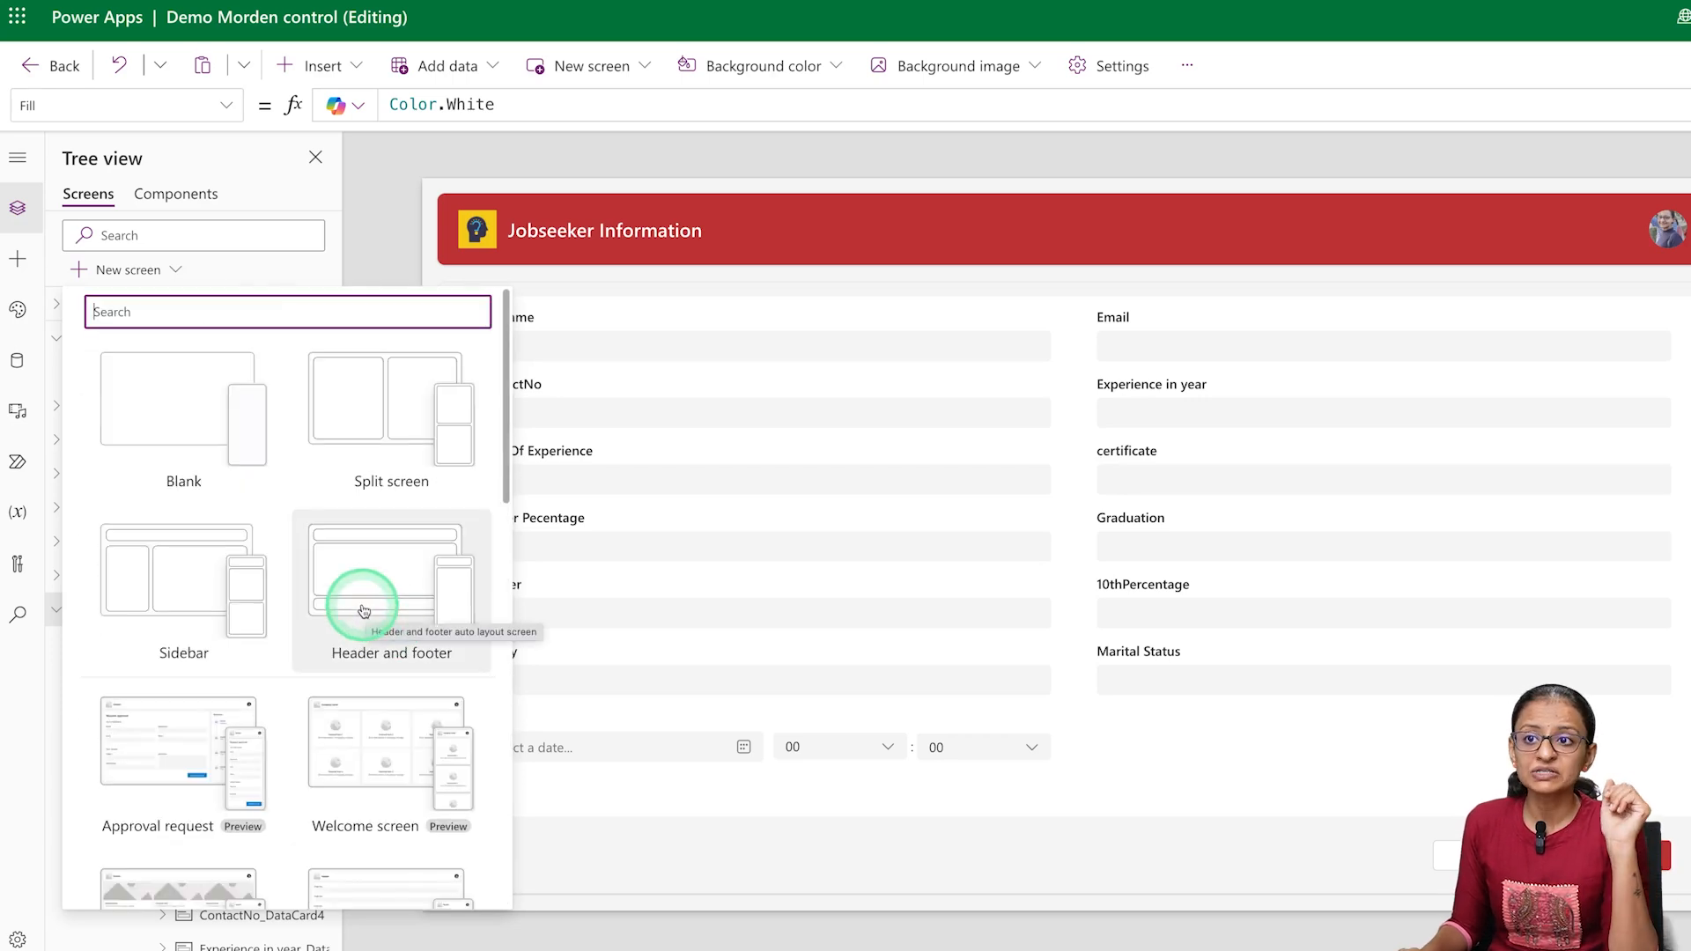
left_click(173, 454)
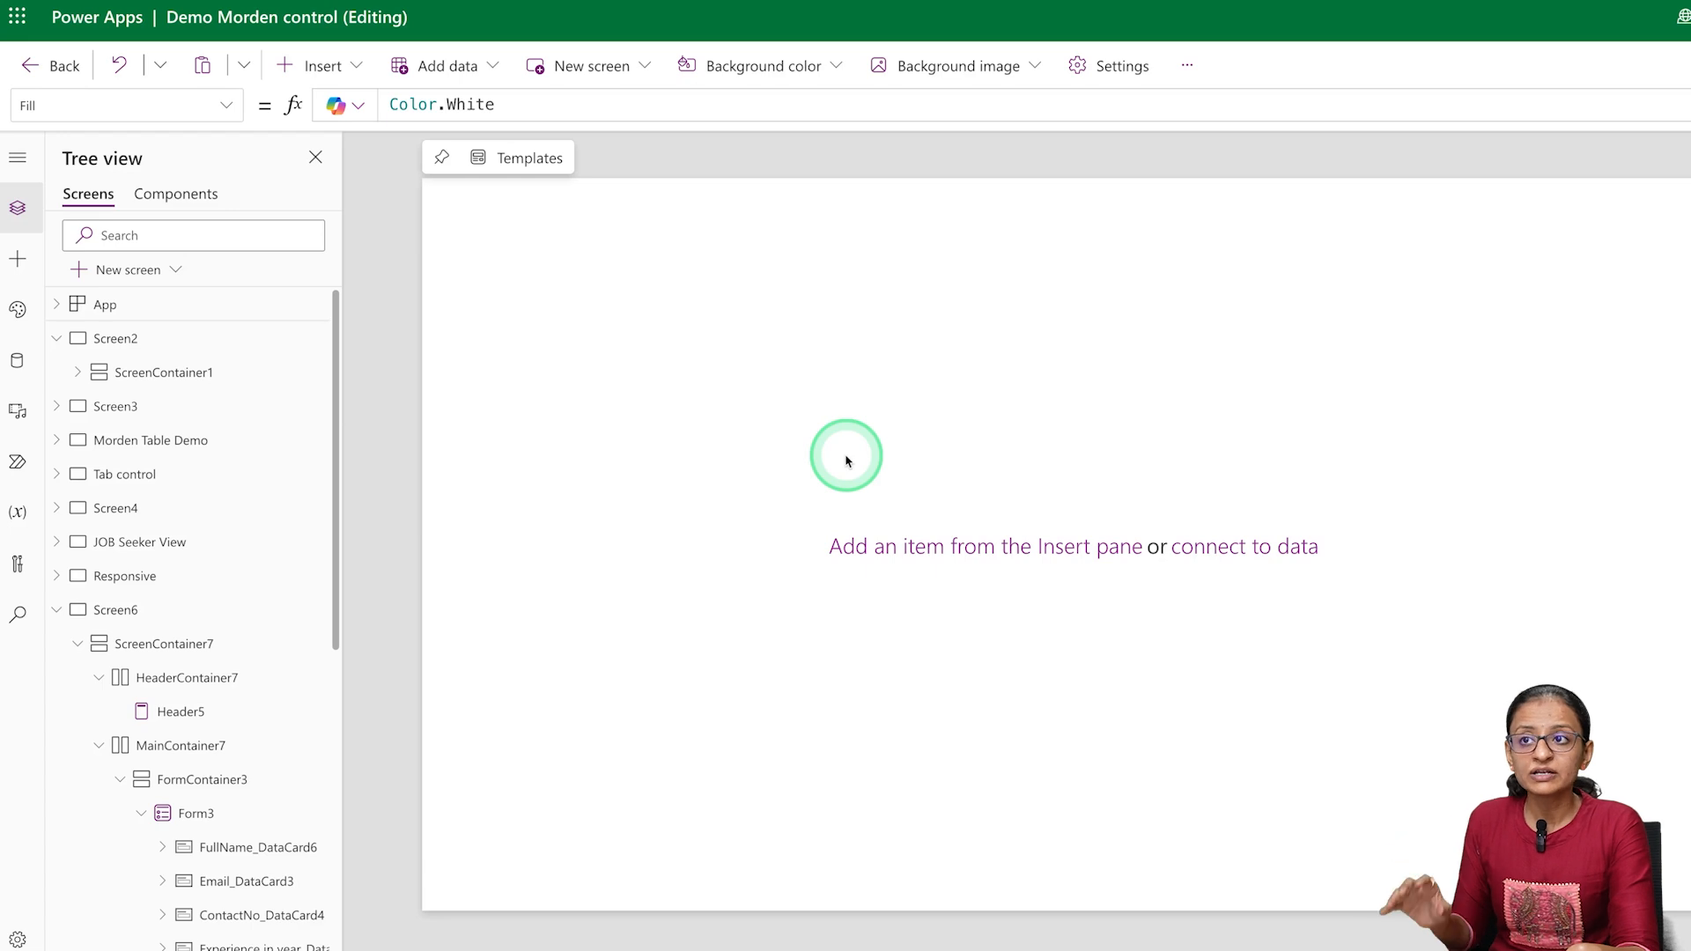
left_click(309, 74)
type("cont")
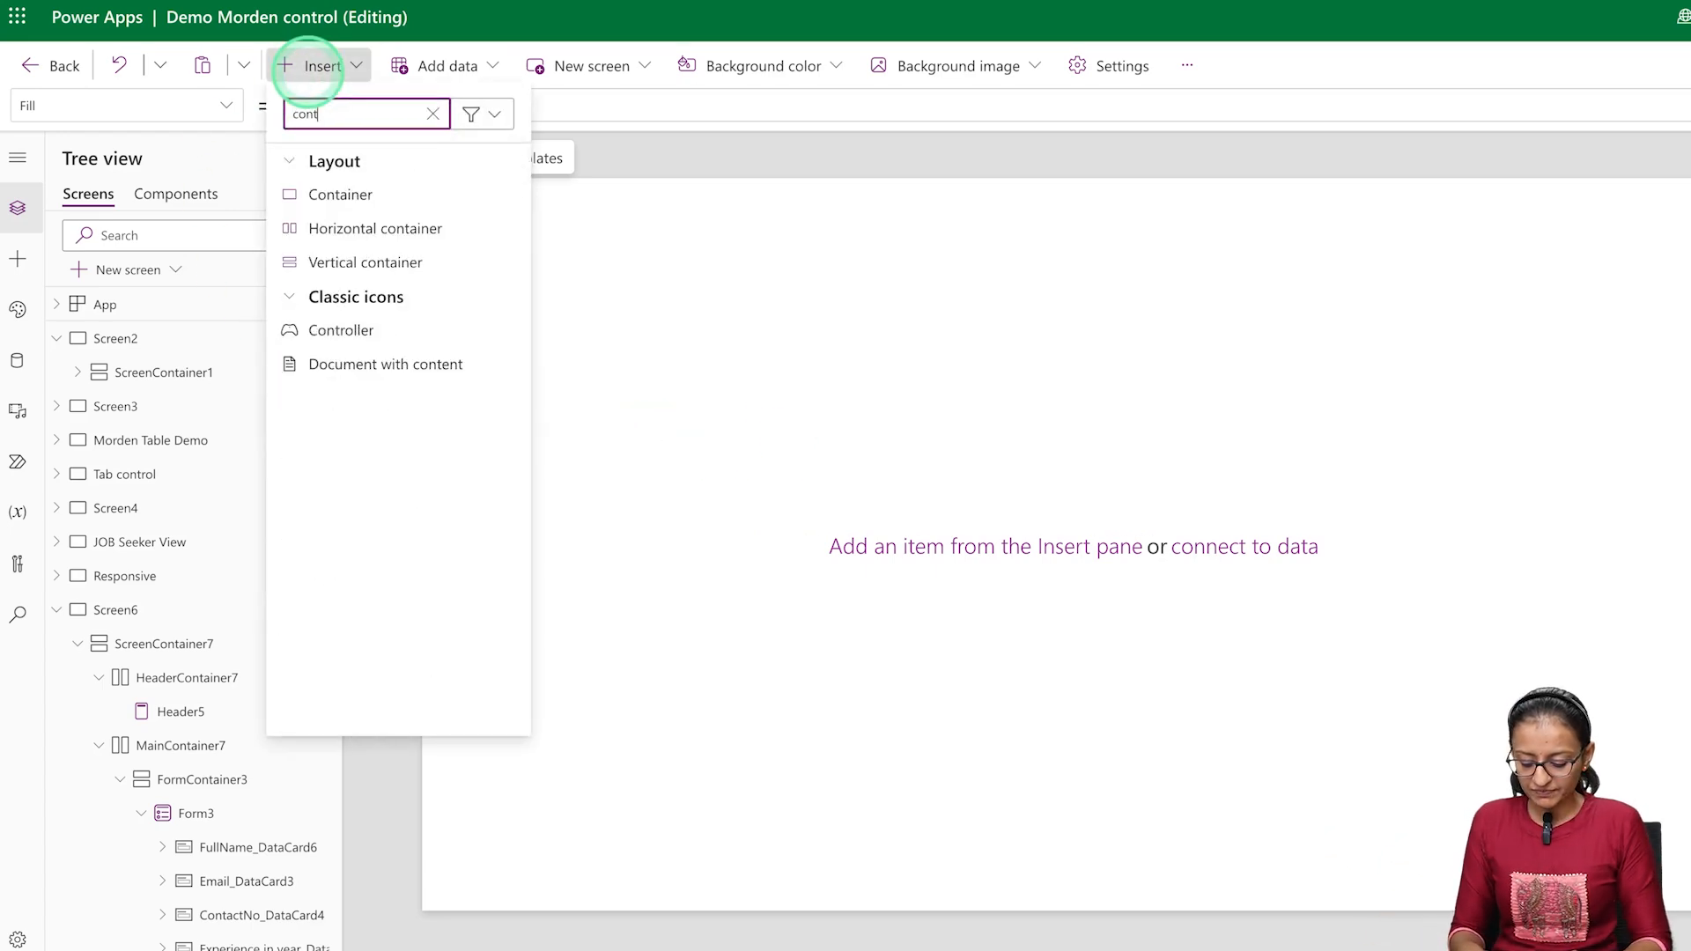
left_click(368, 205)
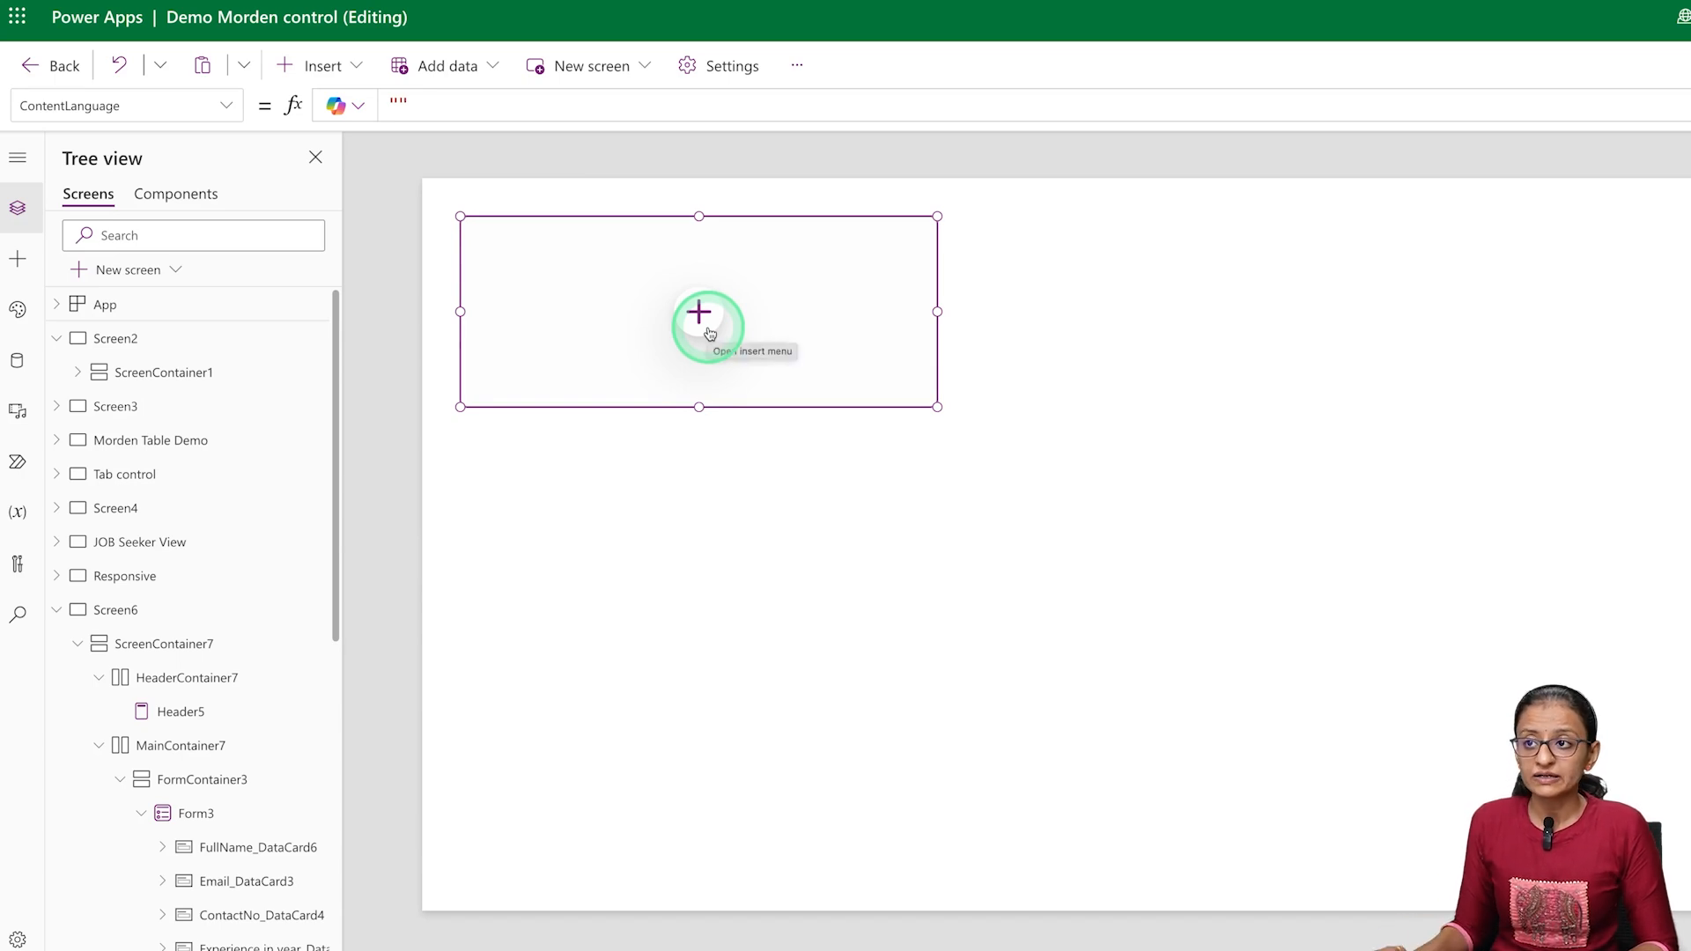
right_click(710, 333)
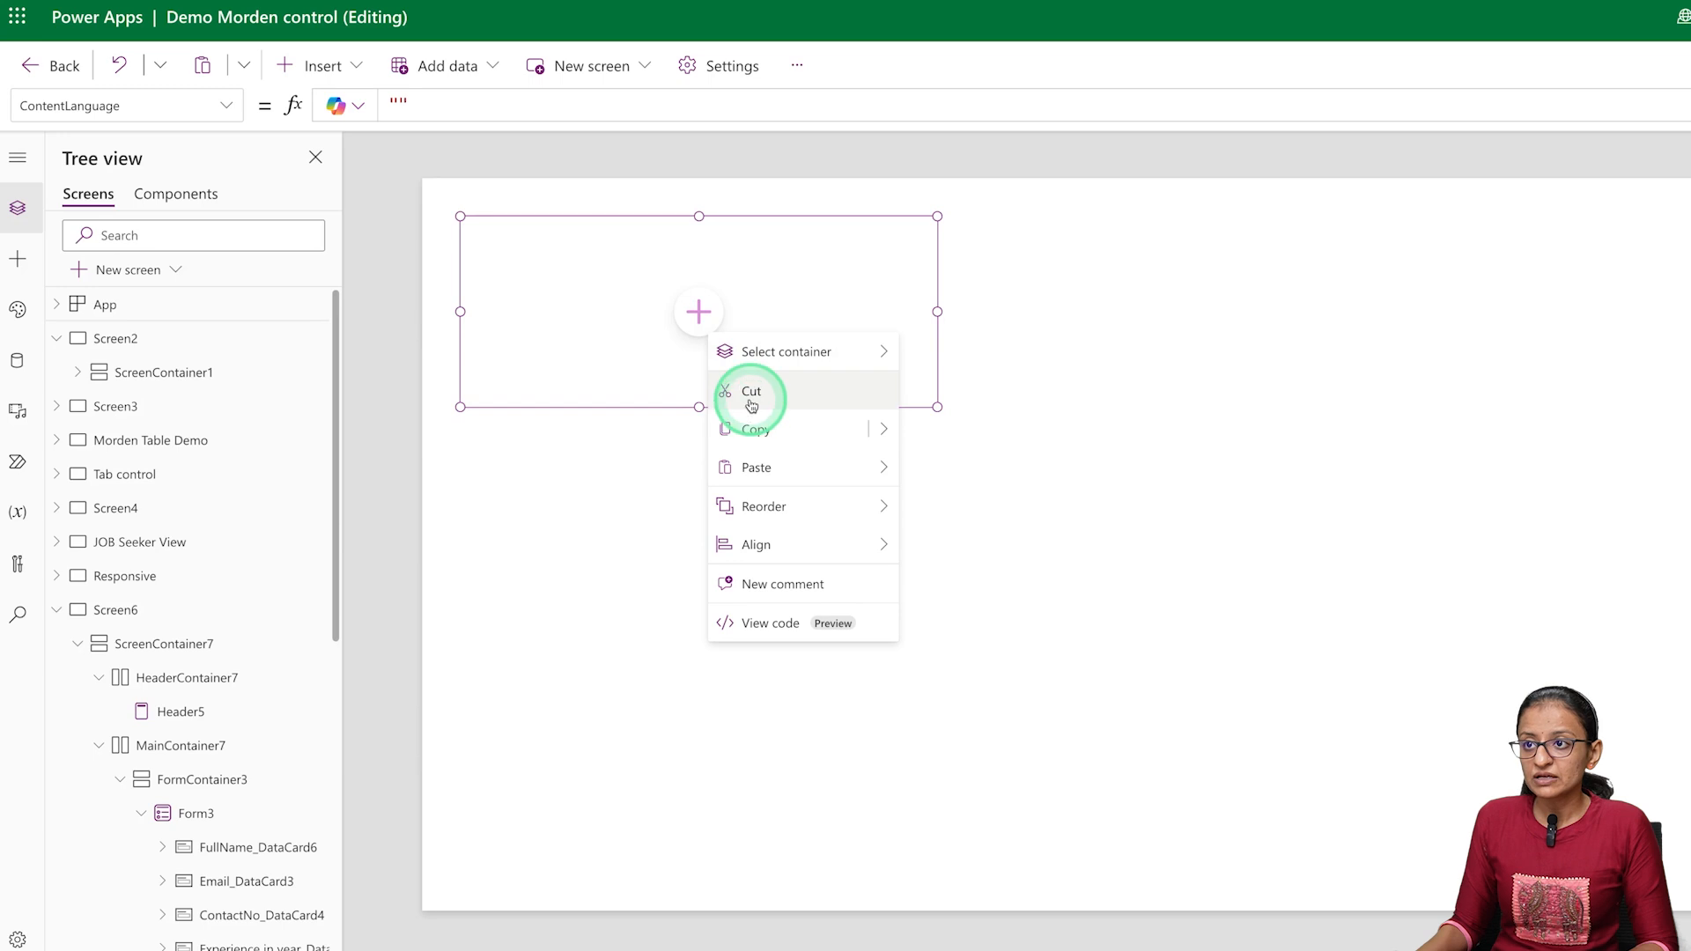
left_click(410, 186)
Insert a vertical container on the blank screen
left_click(324, 69)
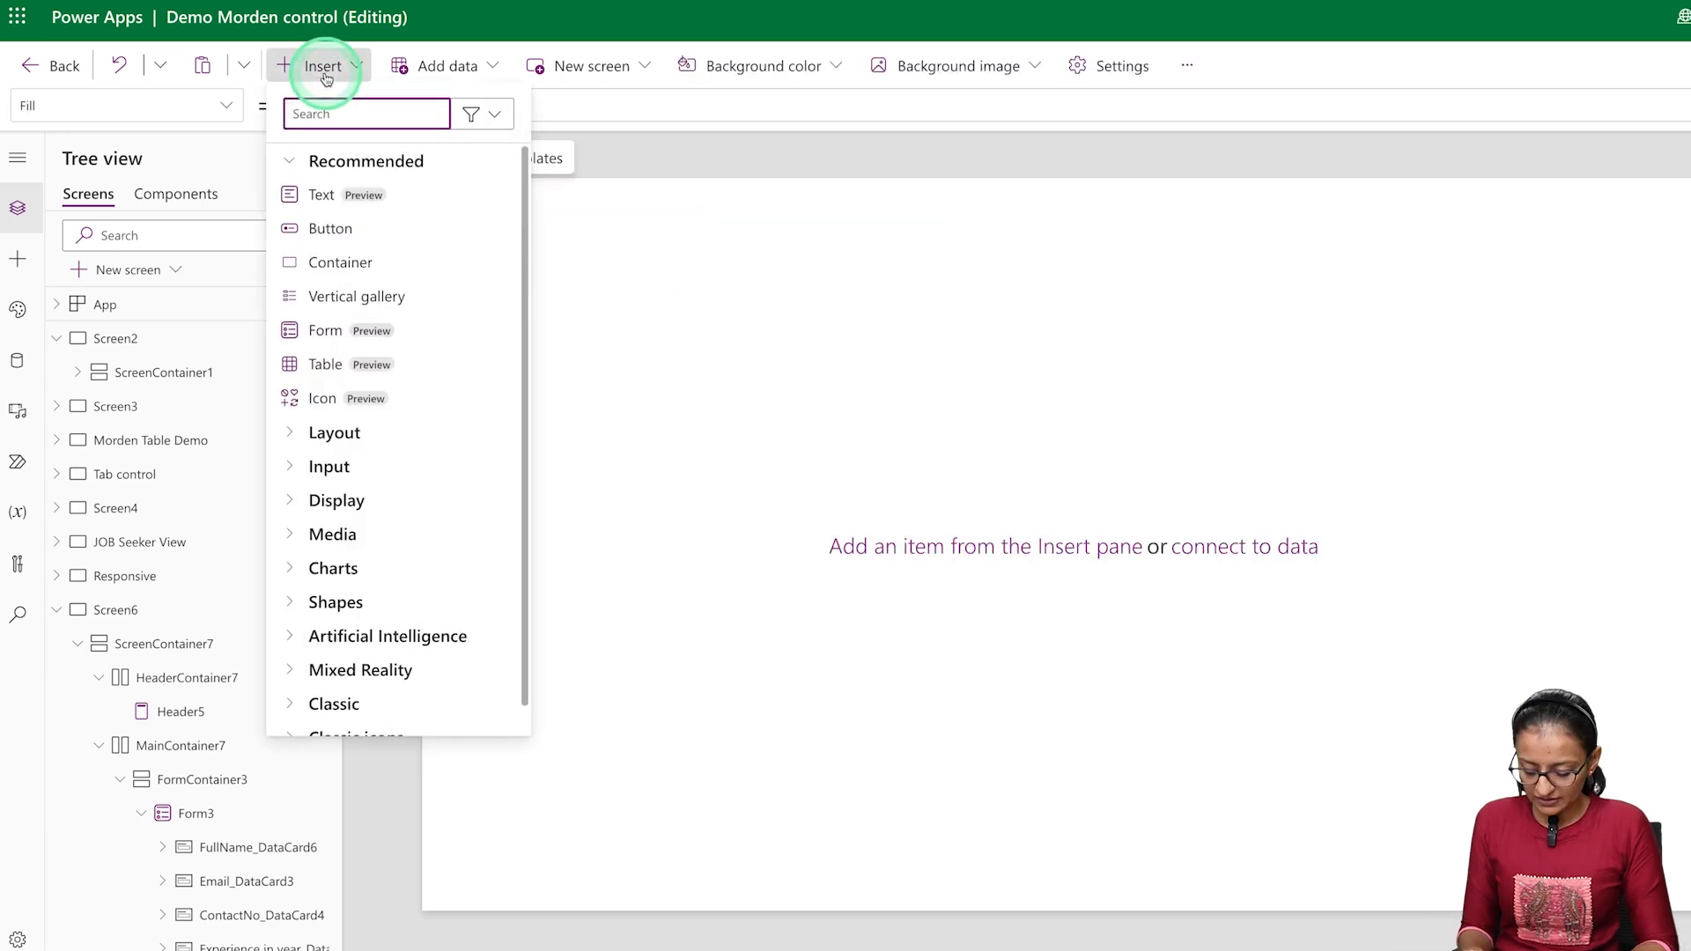
type("conta")
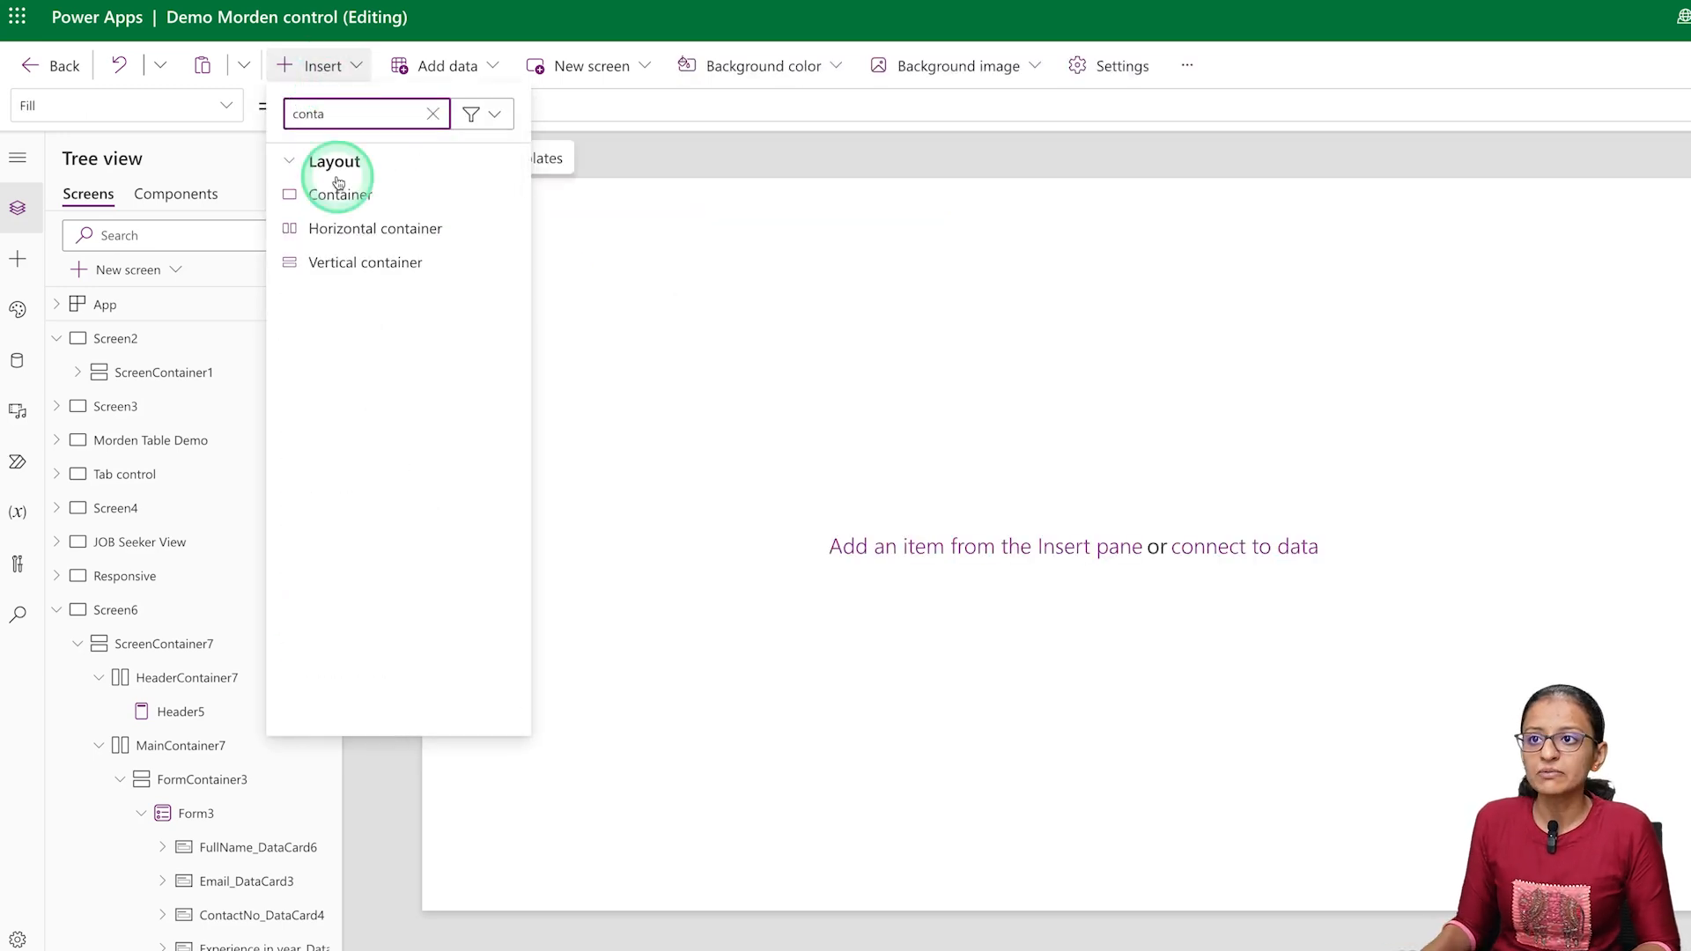
left_click(348, 261)
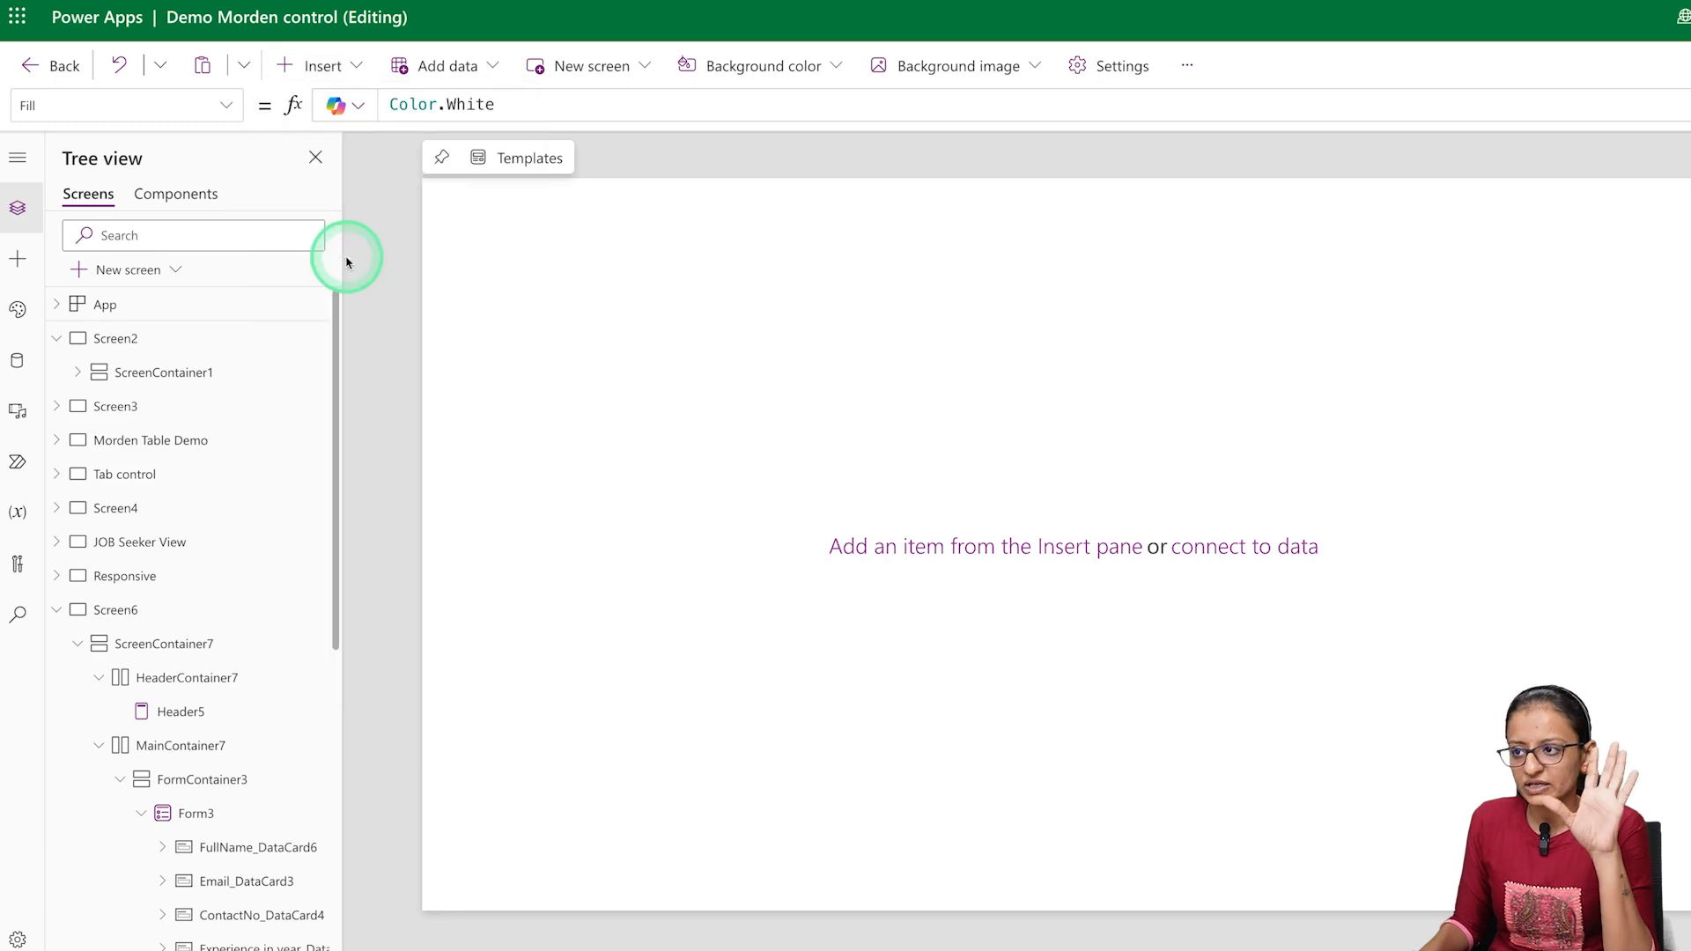
Set the vertical container's Width property to Parent.Width
left_click(230, 107)
scroll(140, 492, "down", 5)
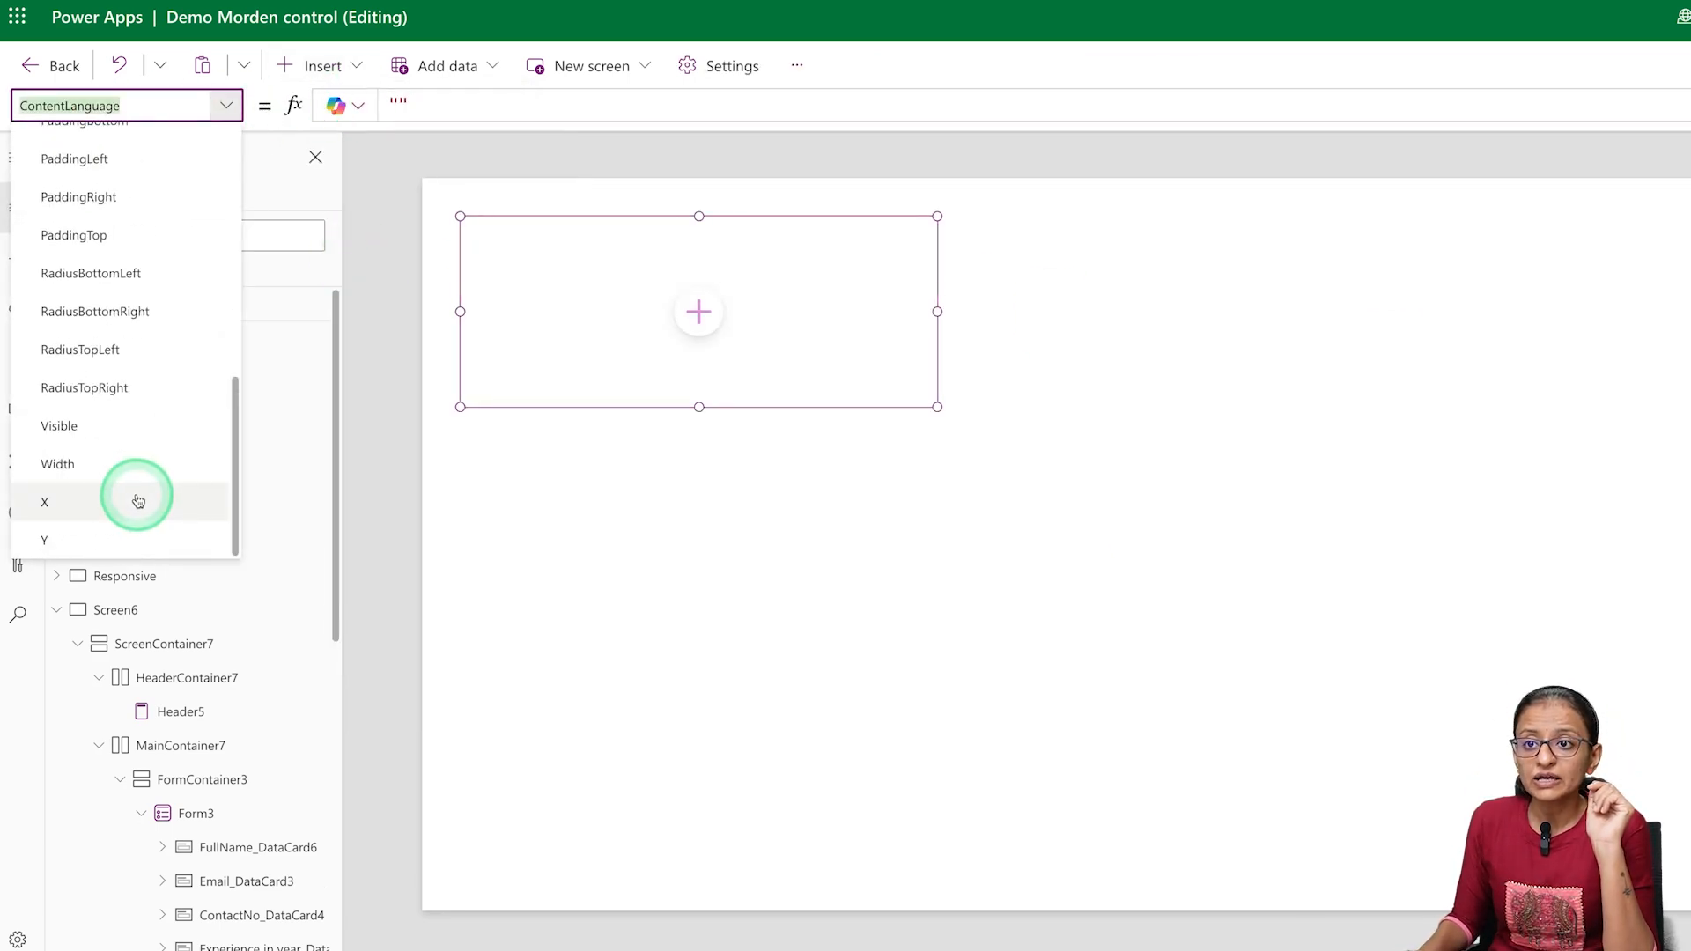
left_click(121, 480)
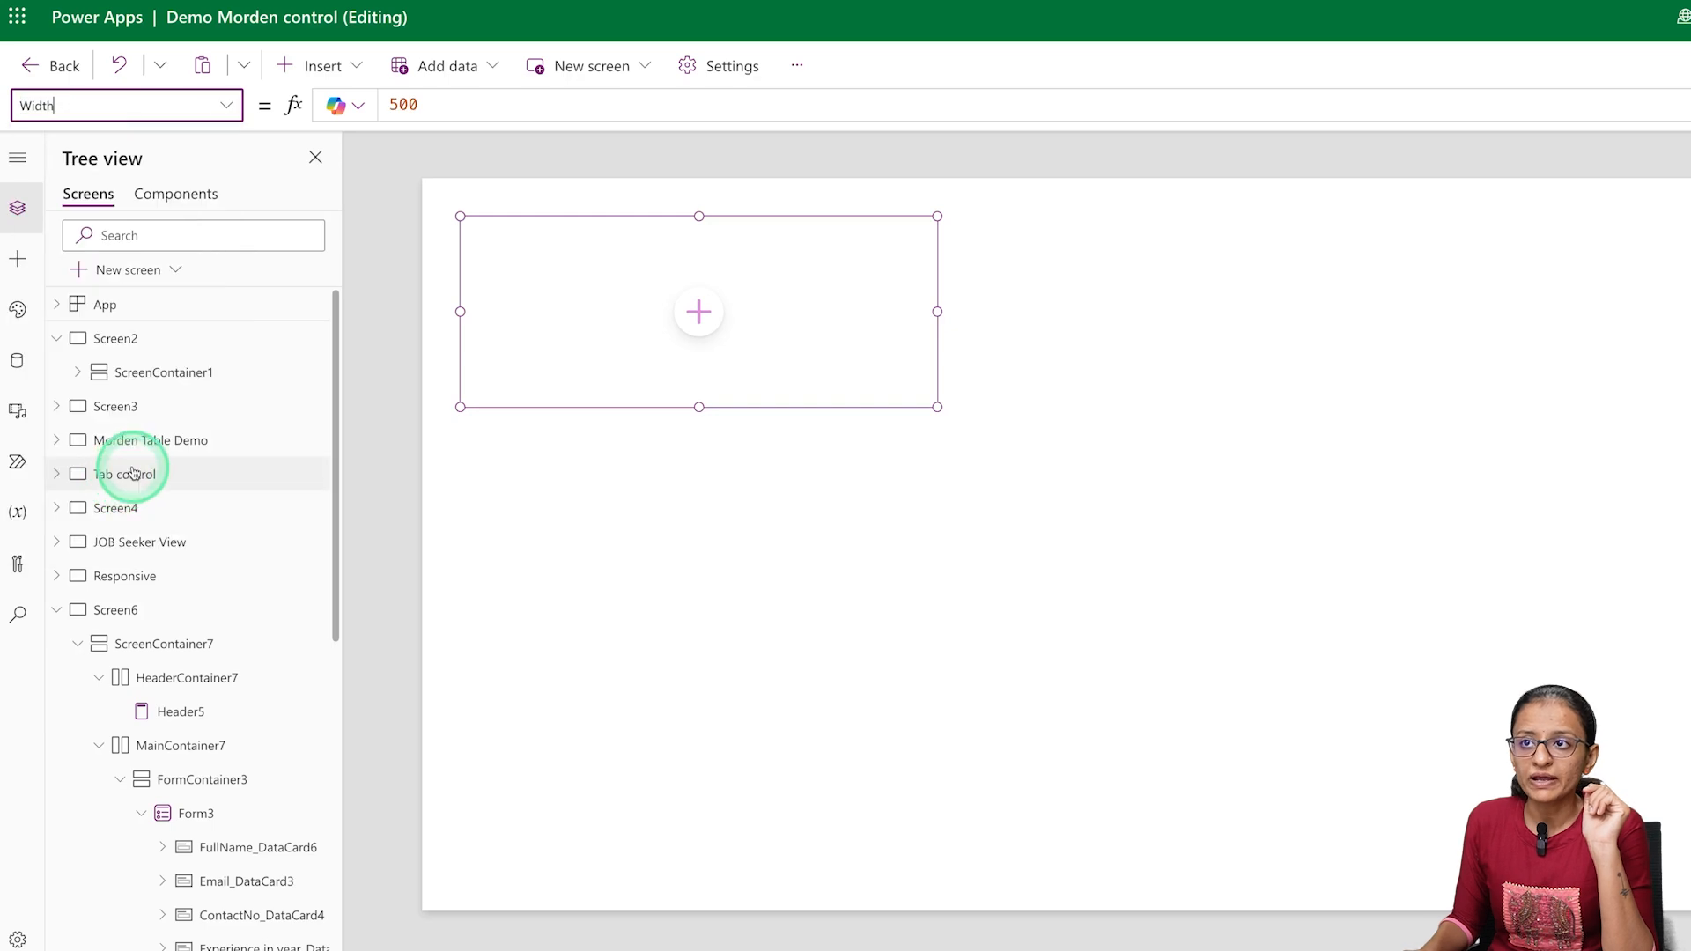
left_click(439, 113)
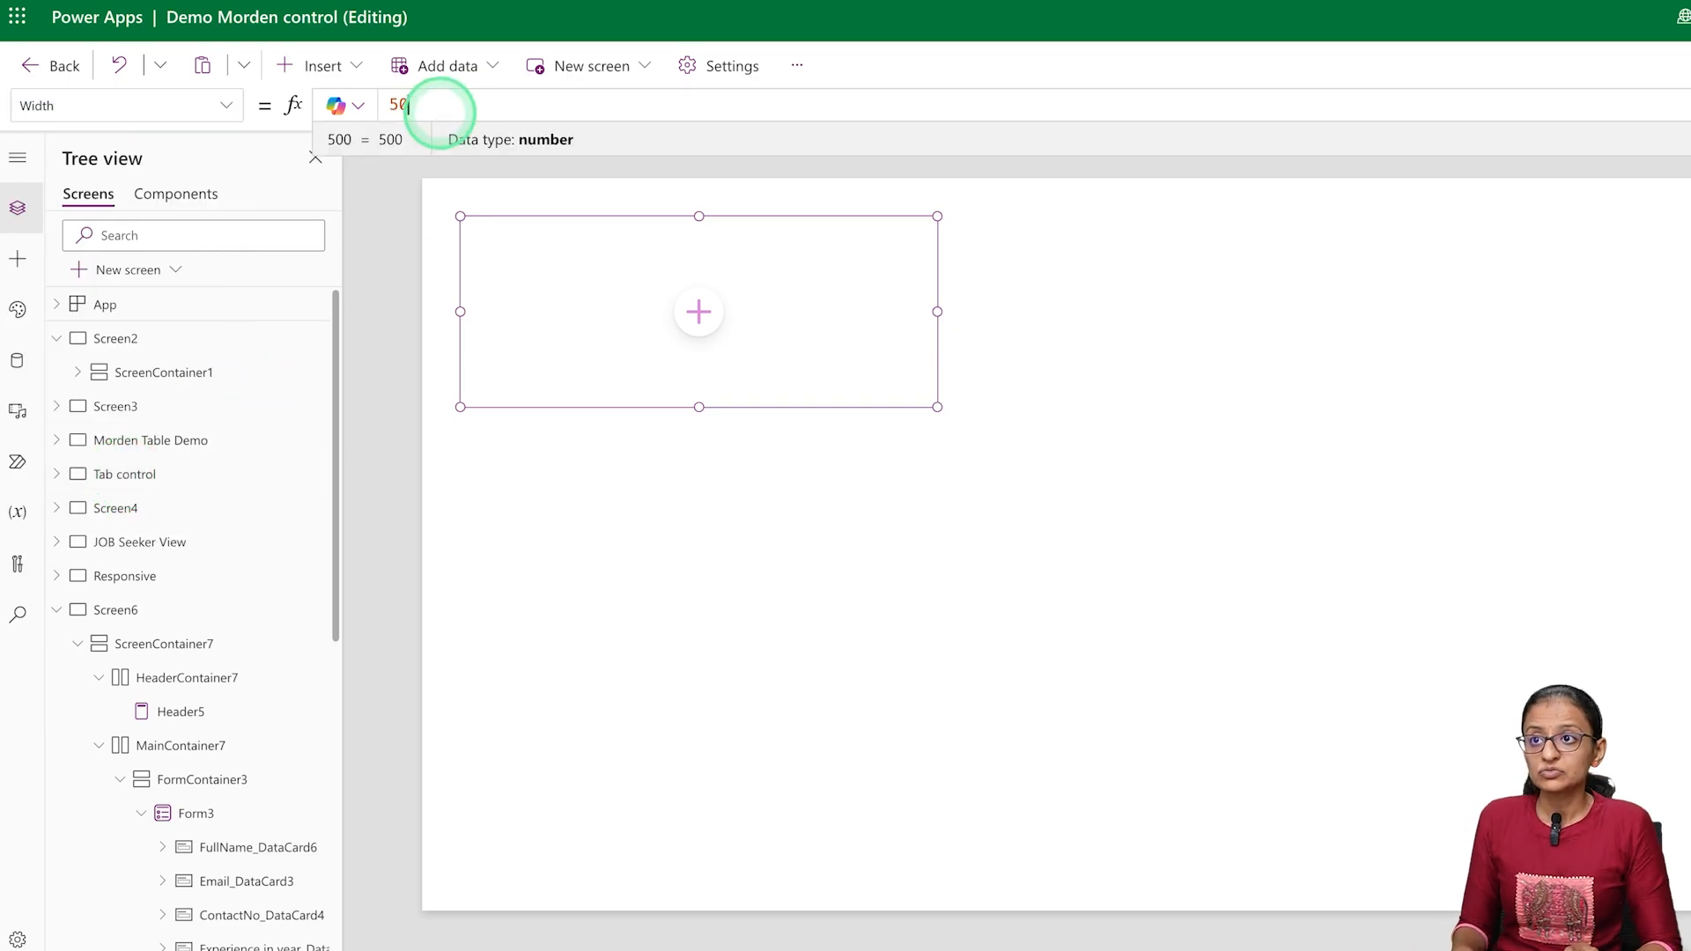
type("Parent")
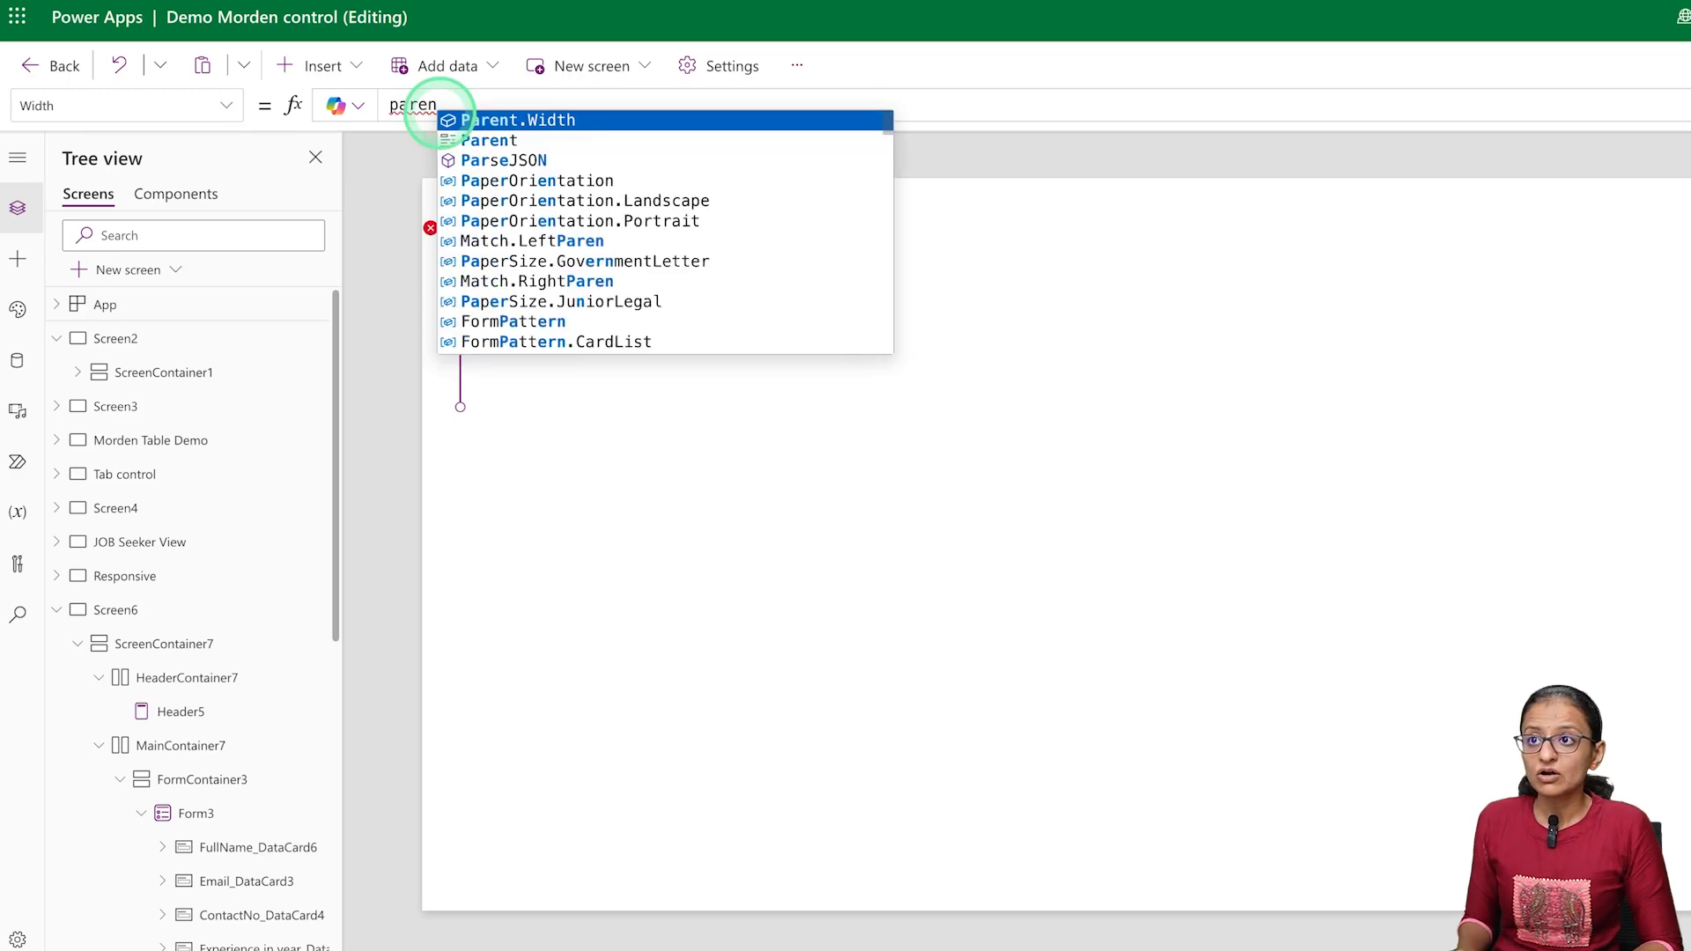
key("Tab")
left_click(483, 287)
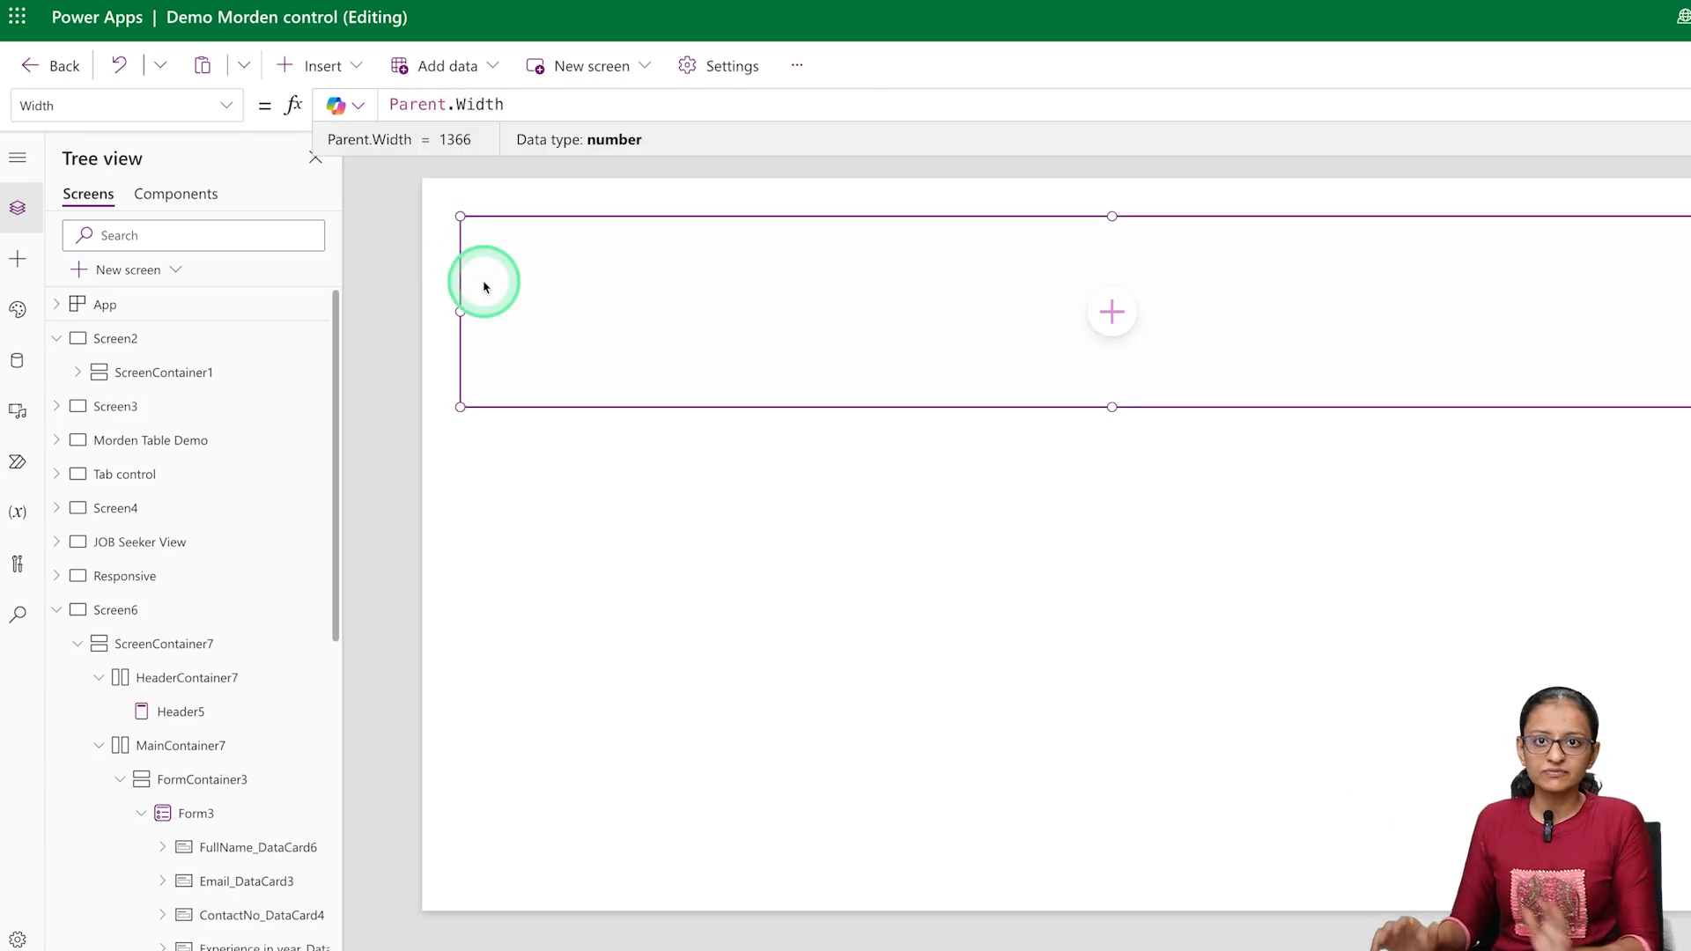
Set the vertical container's Height property to Parent.Height
left_click(233, 110)
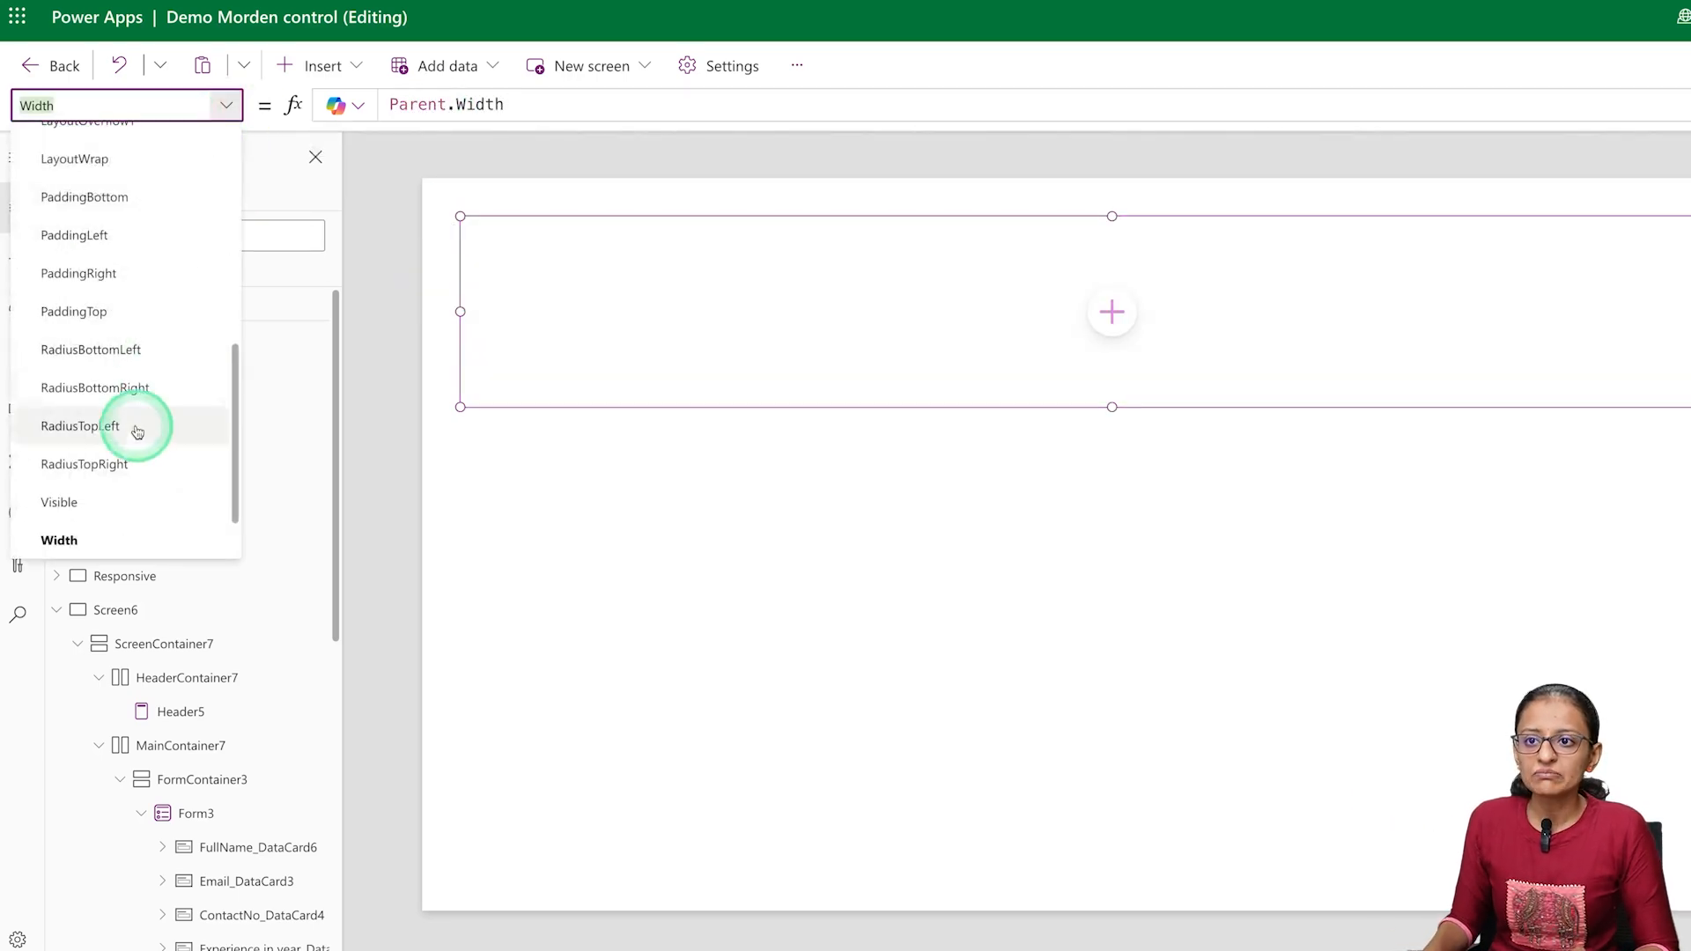
scroll(132, 431, "down", 1)
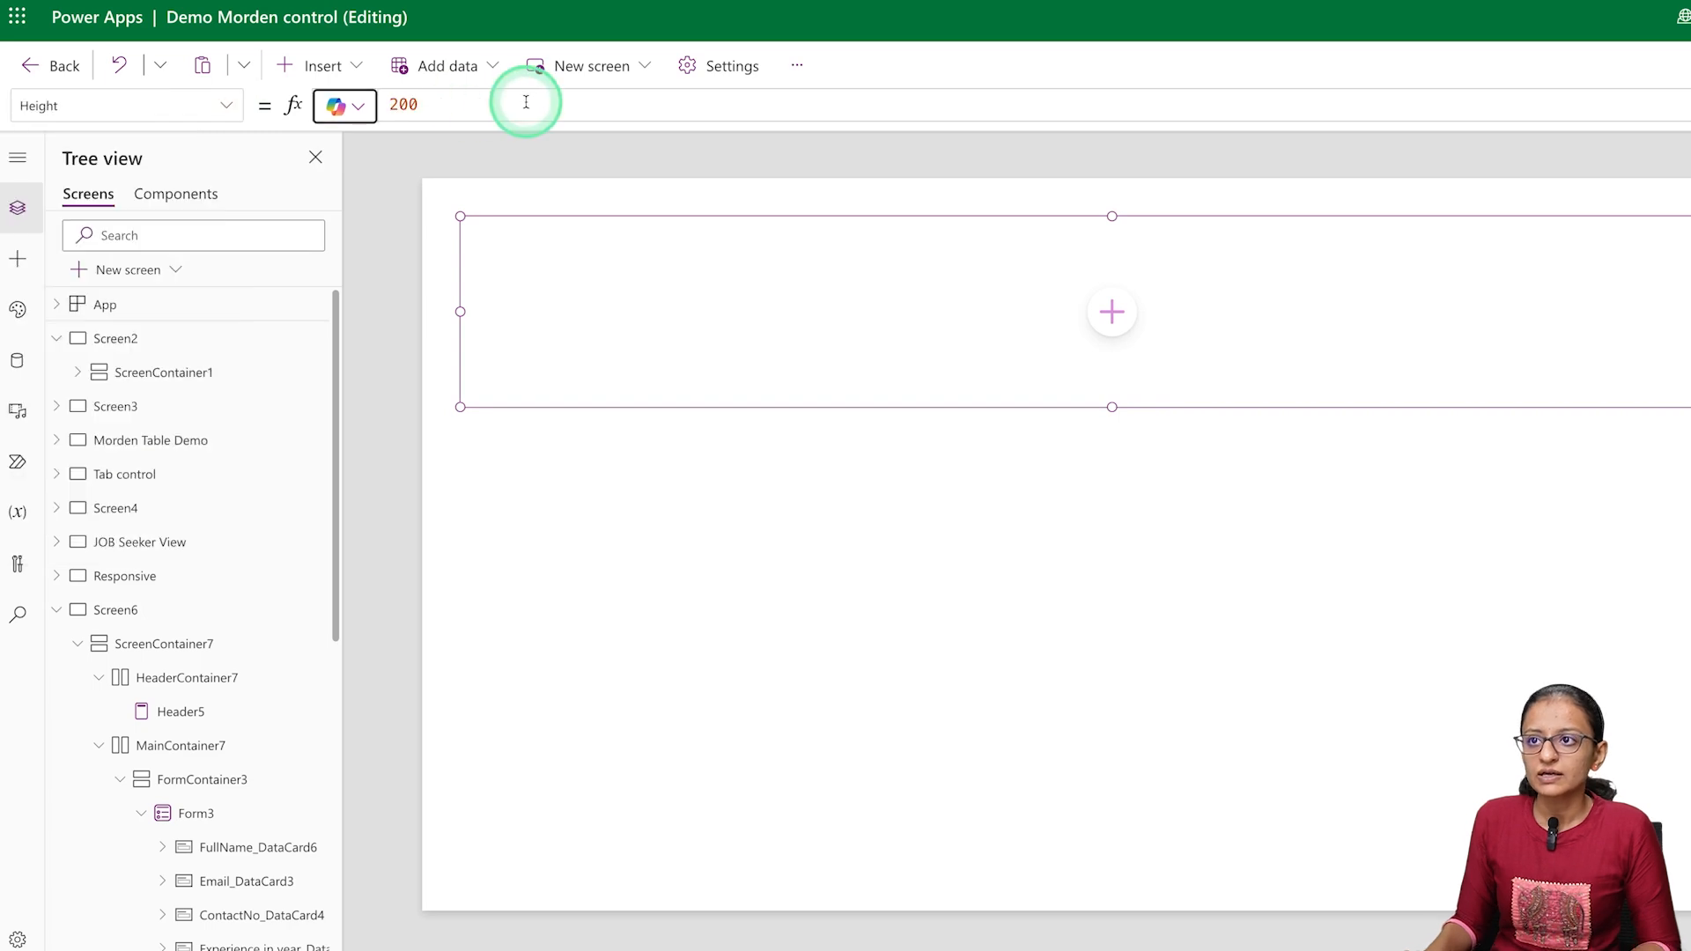
left_click(526, 103)
key("BackSpace")
key("BackSpace")
key("BackSpace")
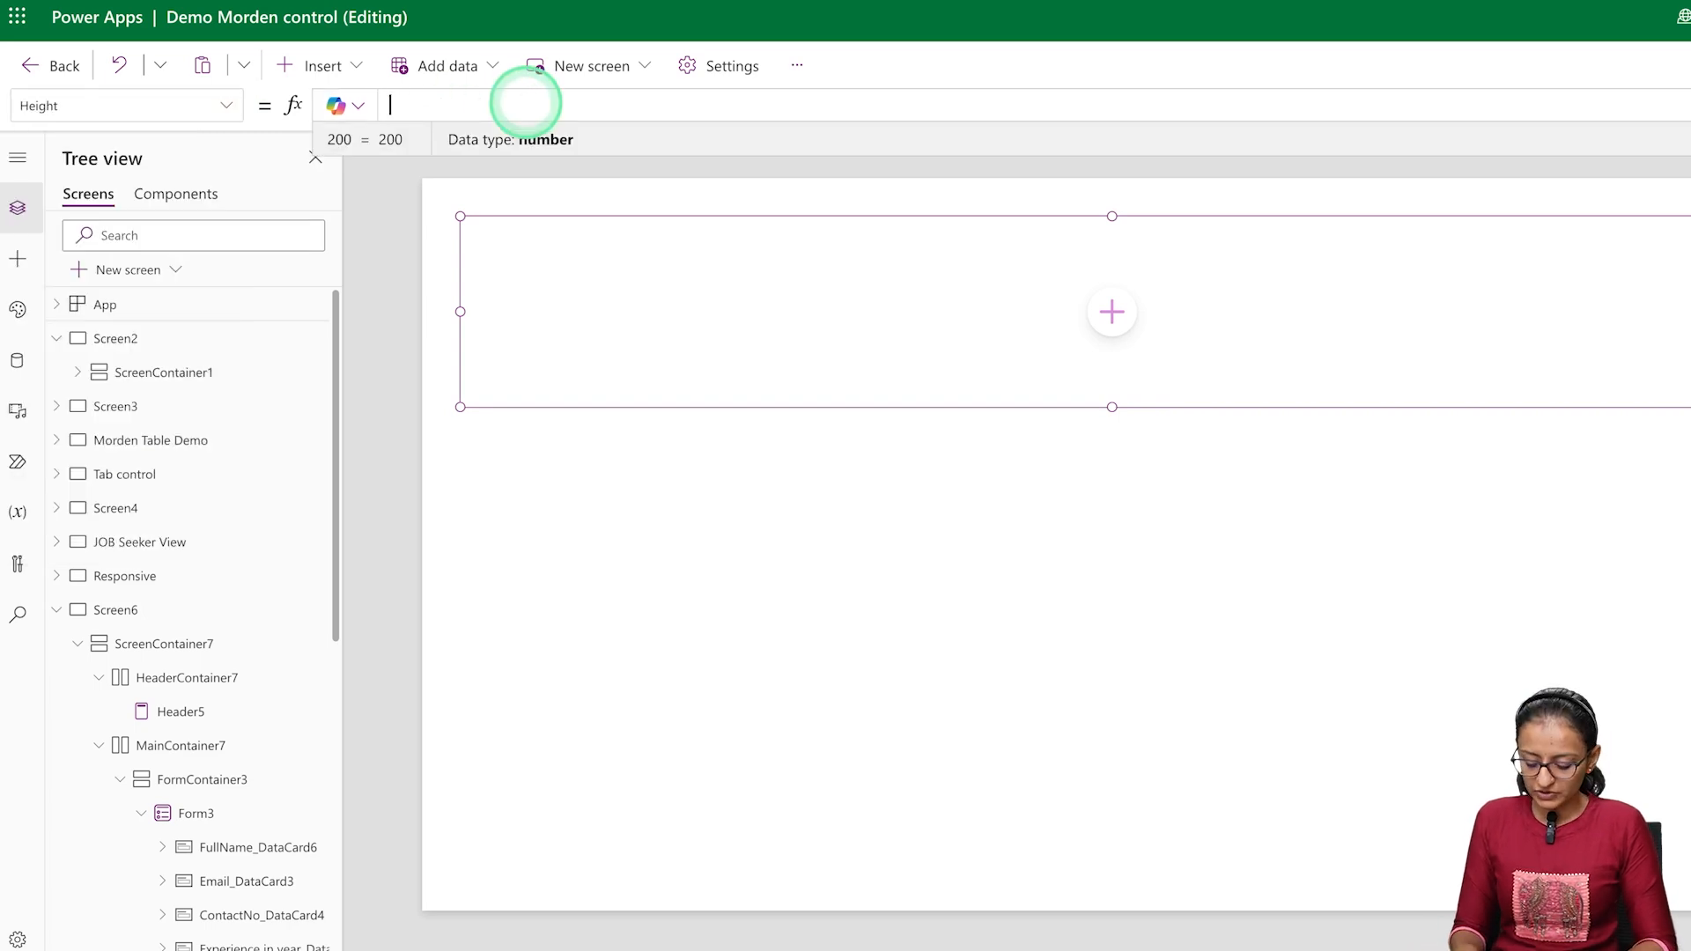
type("pare")
key("Tab")
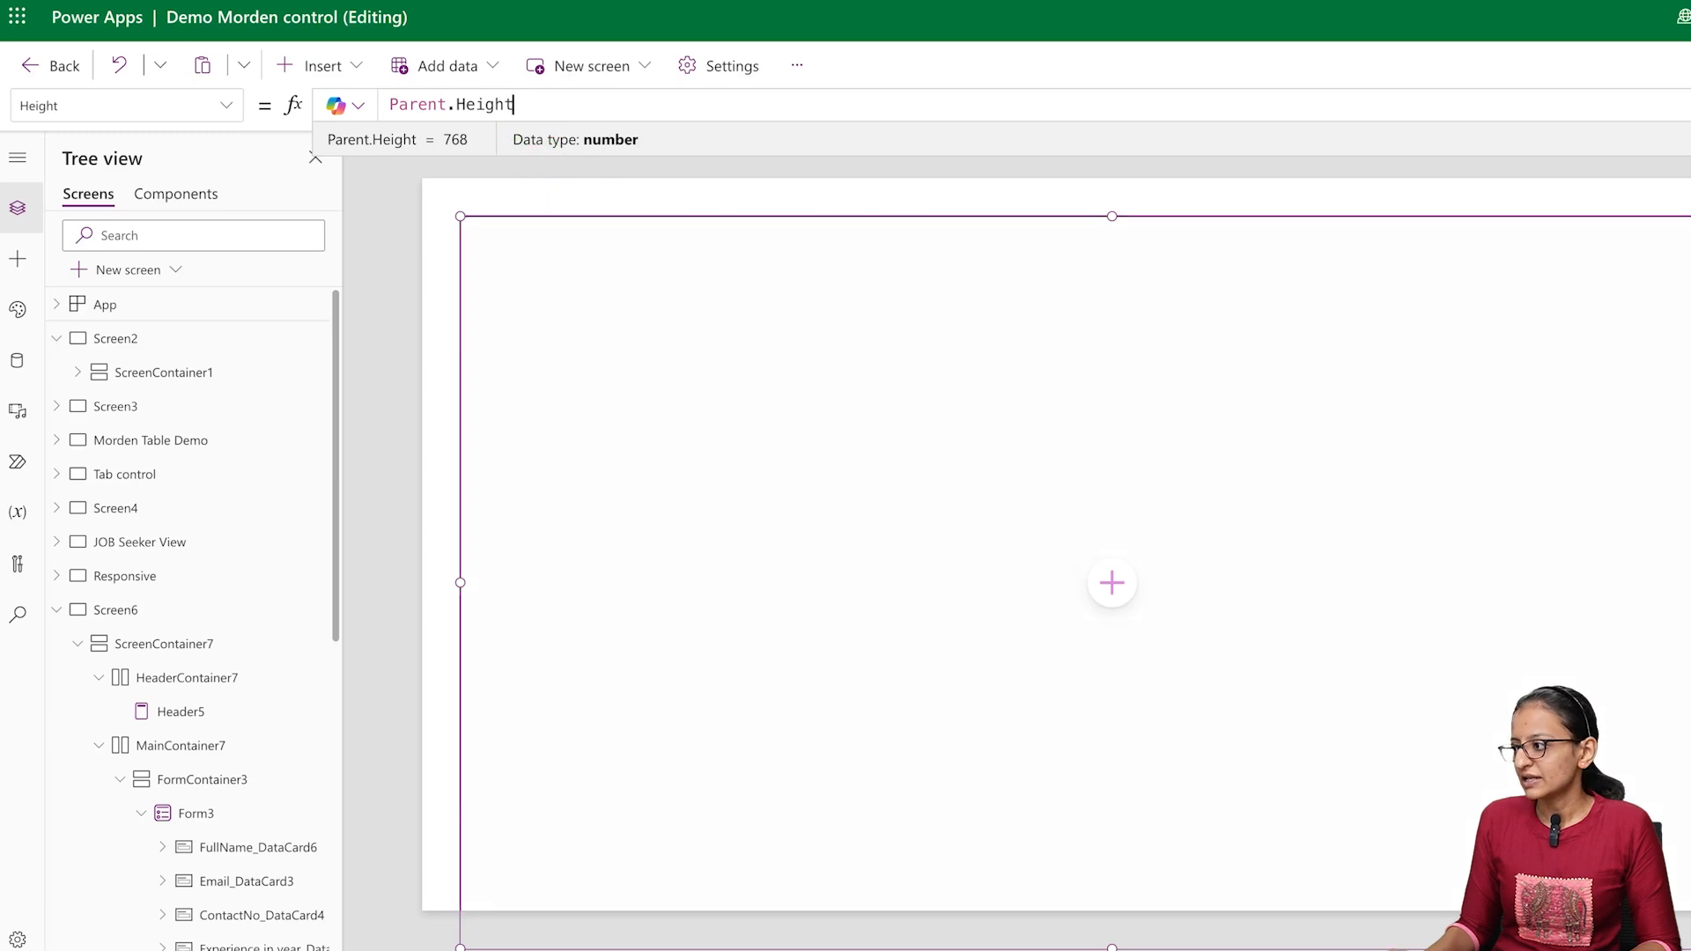
Set the container's X and Y position to 0
double_click(1571, 532)
type("0")
key("Tab")
key("Tab")
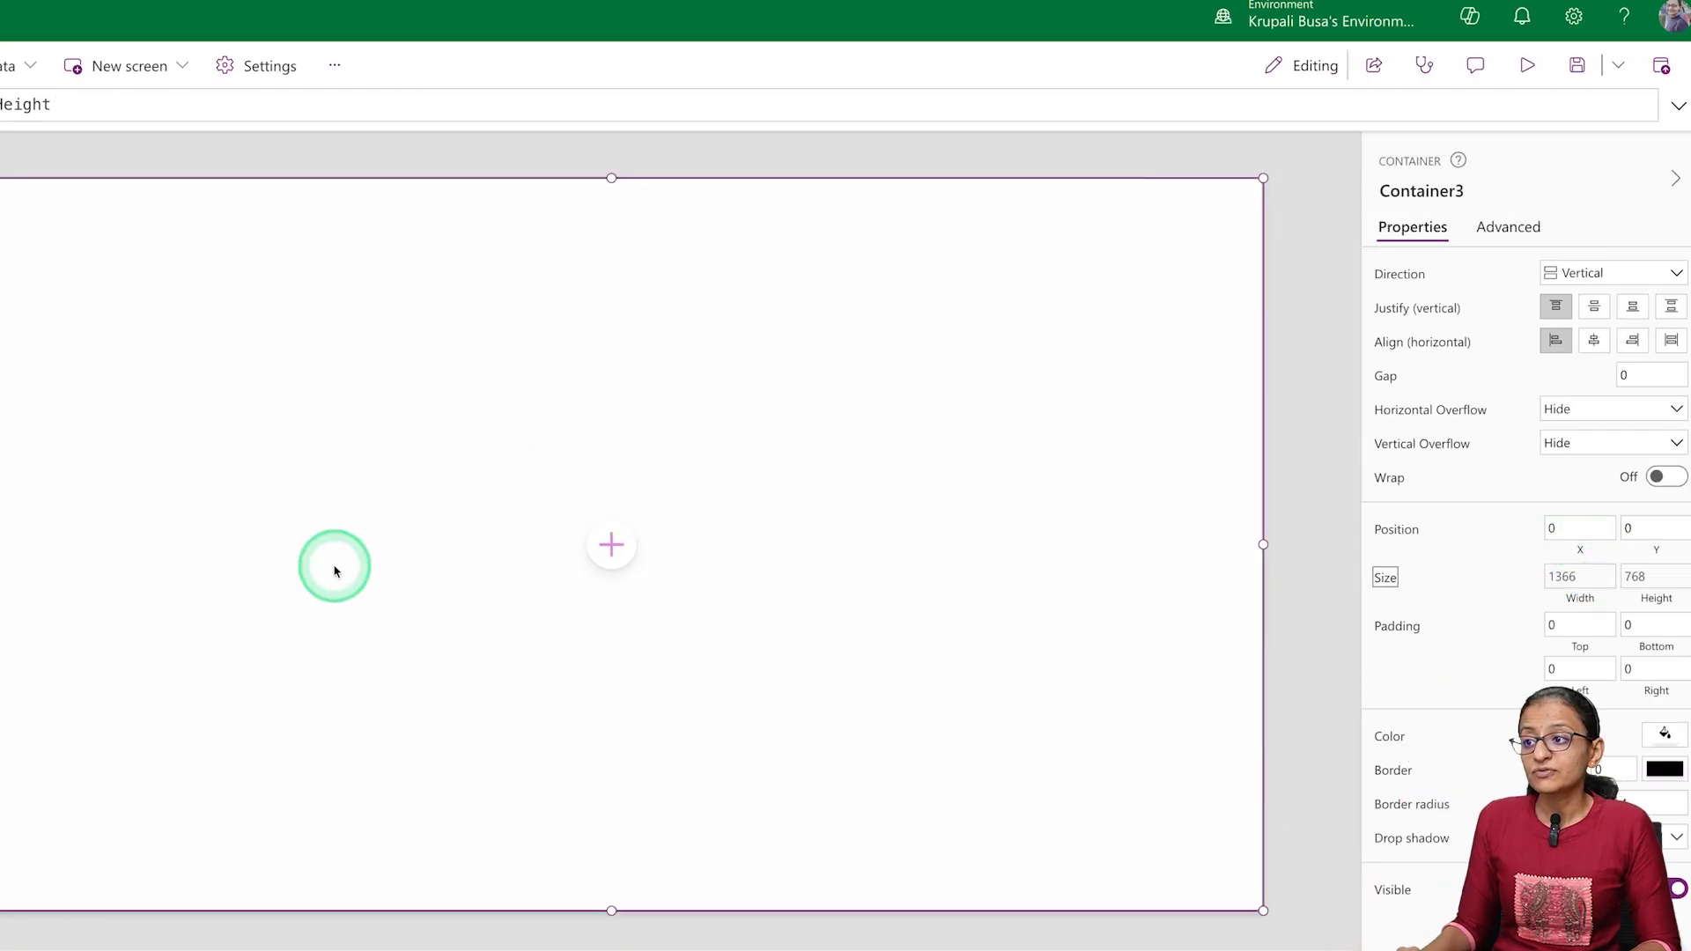
Add a button inside the container and set the container's vertical justification and horizontal alignment to center
left_click(608, 552)
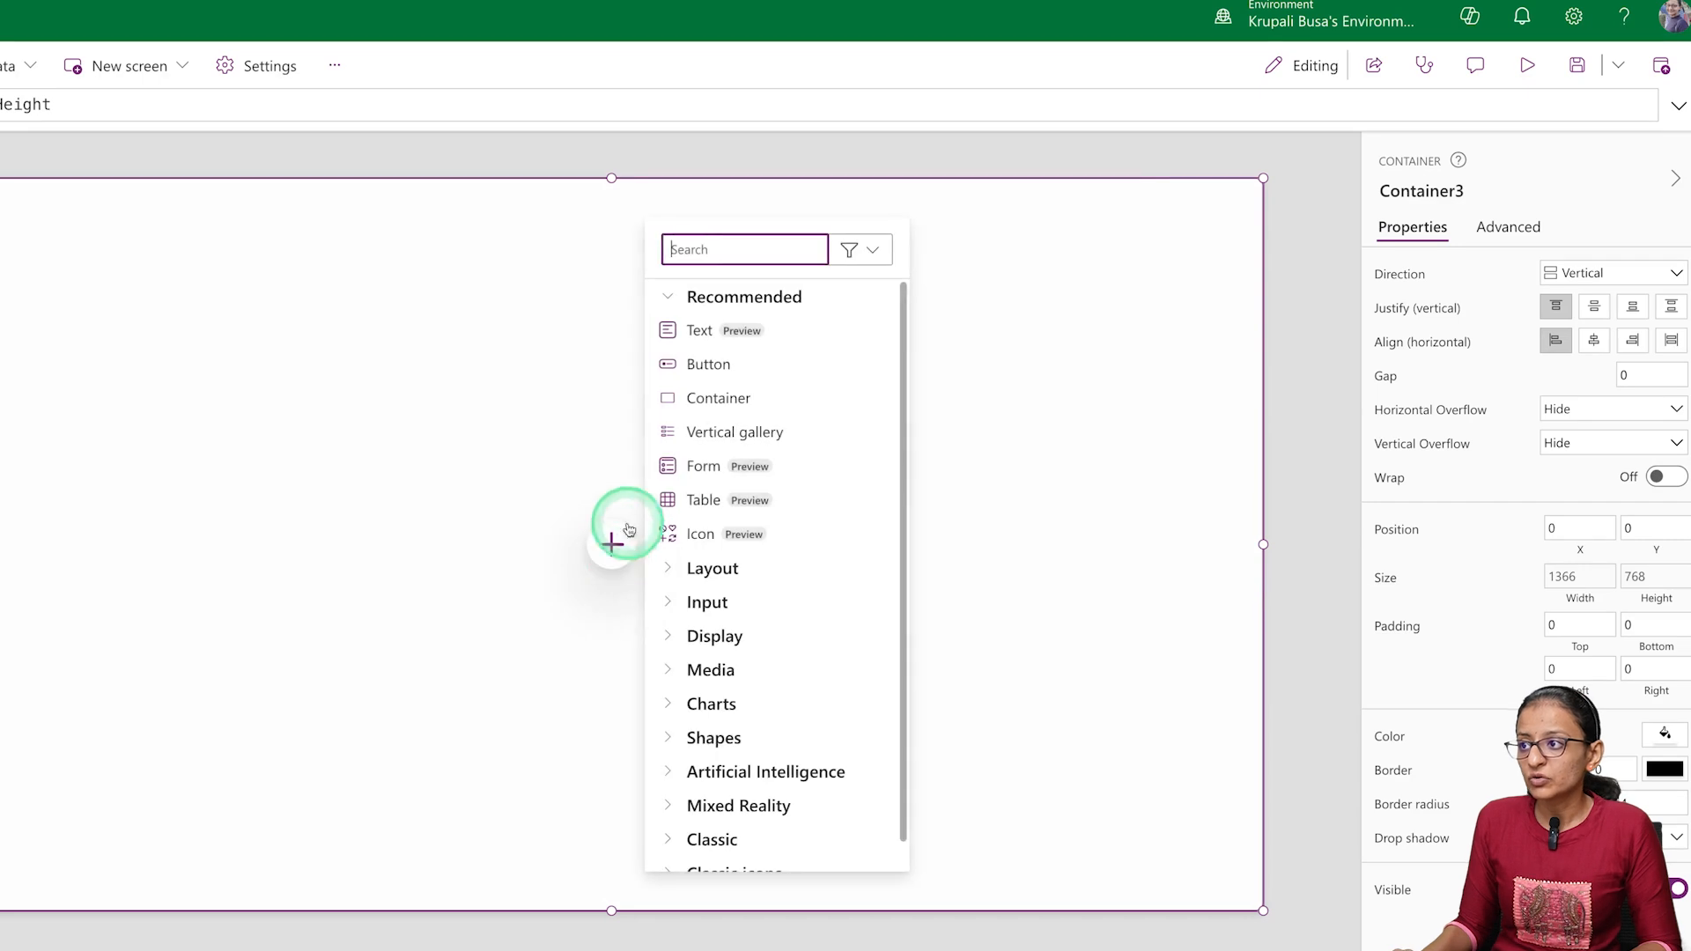
left_click(722, 381)
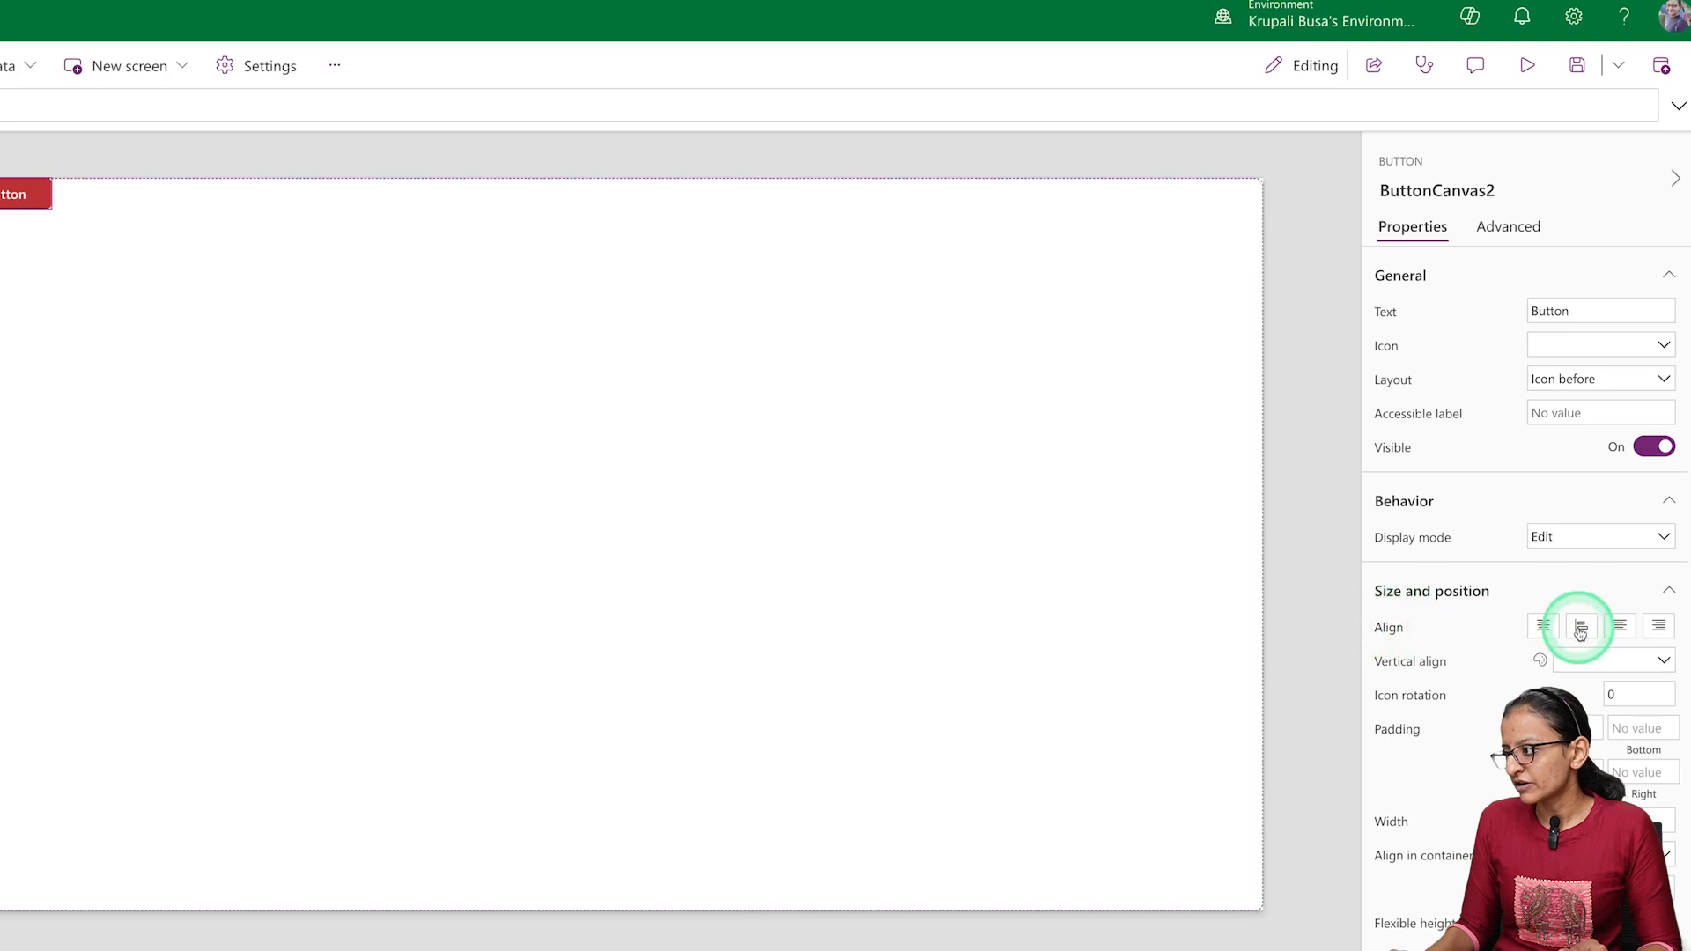
left_click(532, 615)
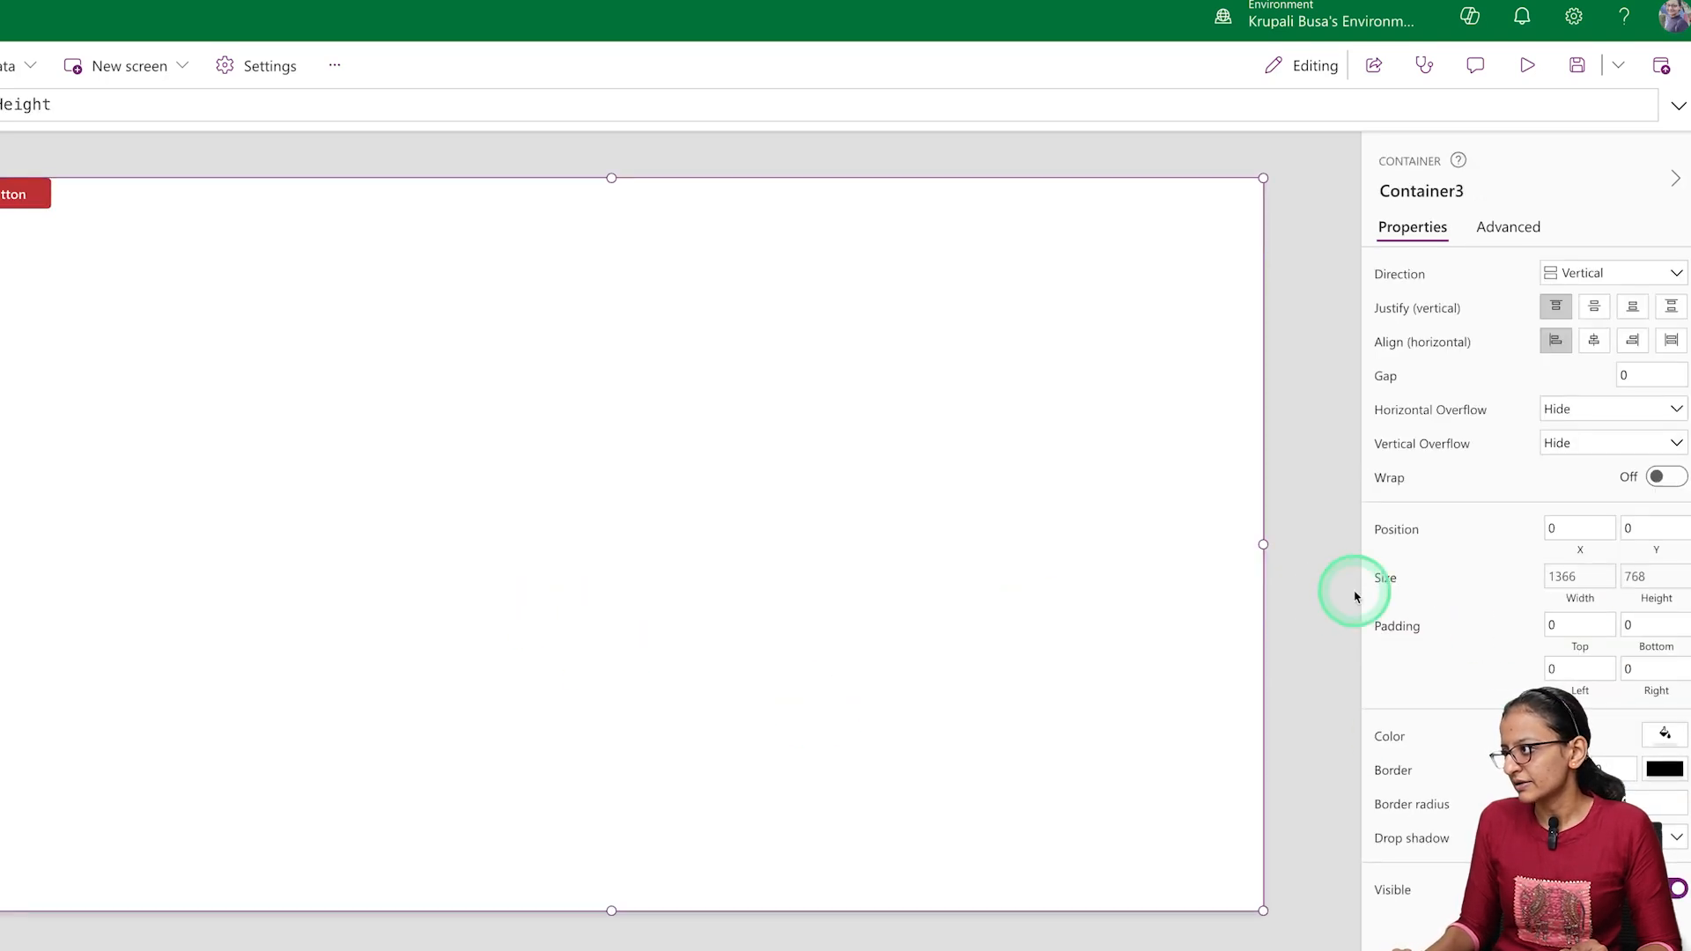
left_click(1593, 339)
left_click(1593, 305)
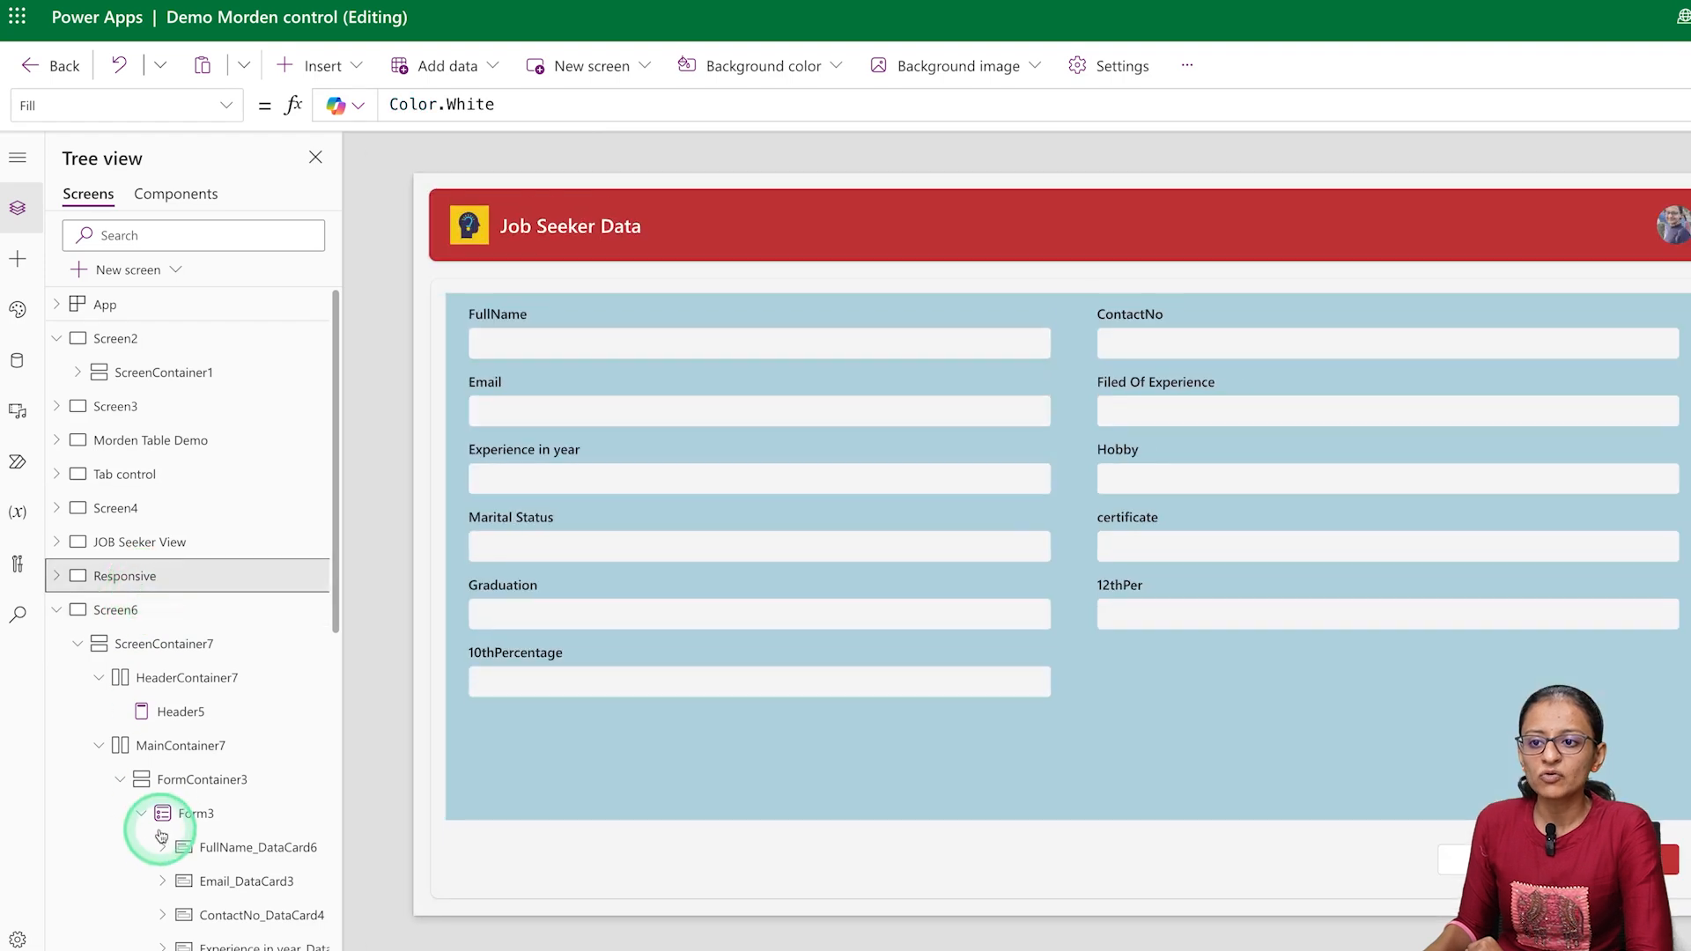
Examine the Width formula of FormContainer3 on Screen6 and the data source of Form3
left_click(181, 814)
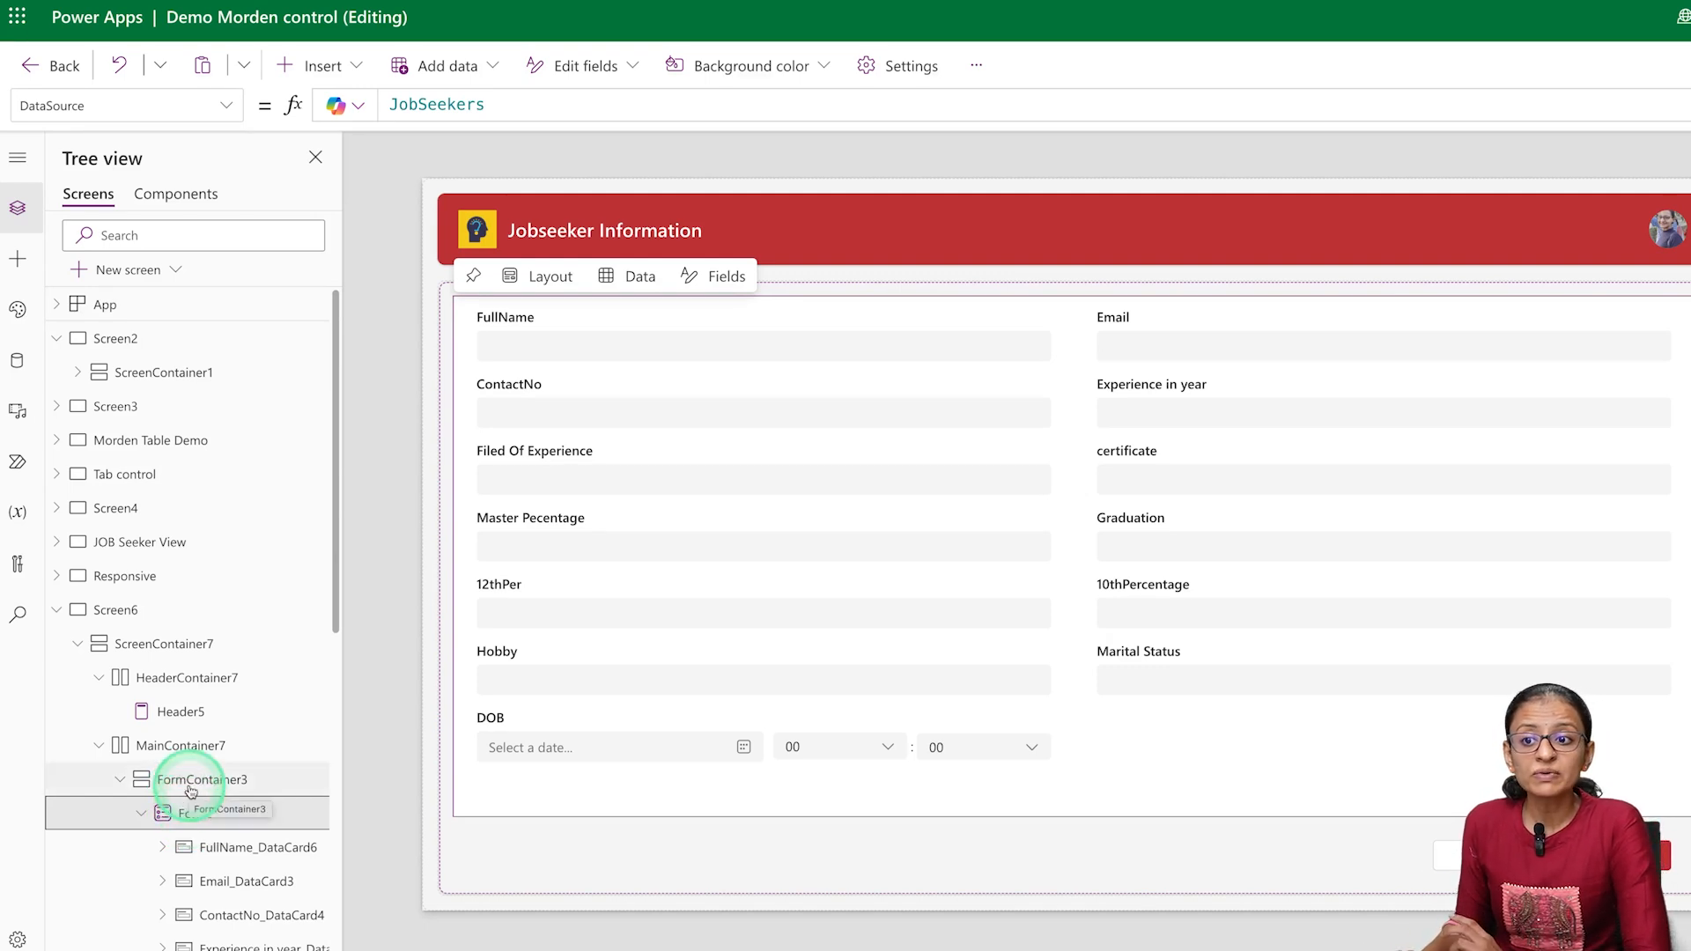
left_click(191, 791)
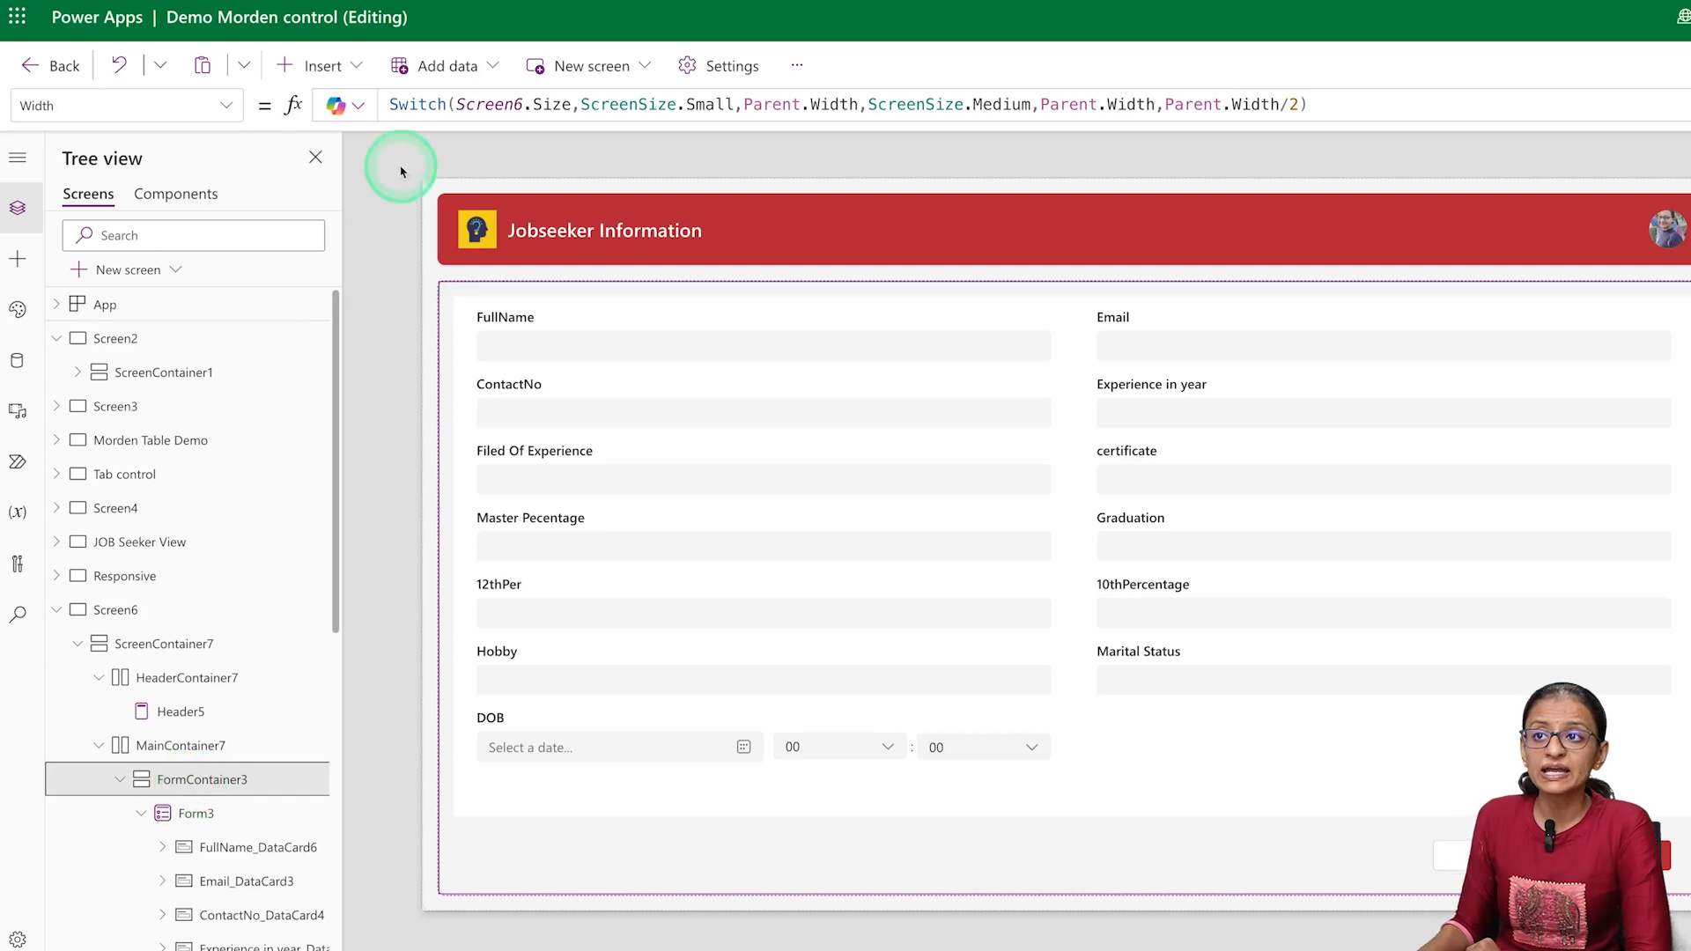
left_click_drag(390, 105, 1153, 106)
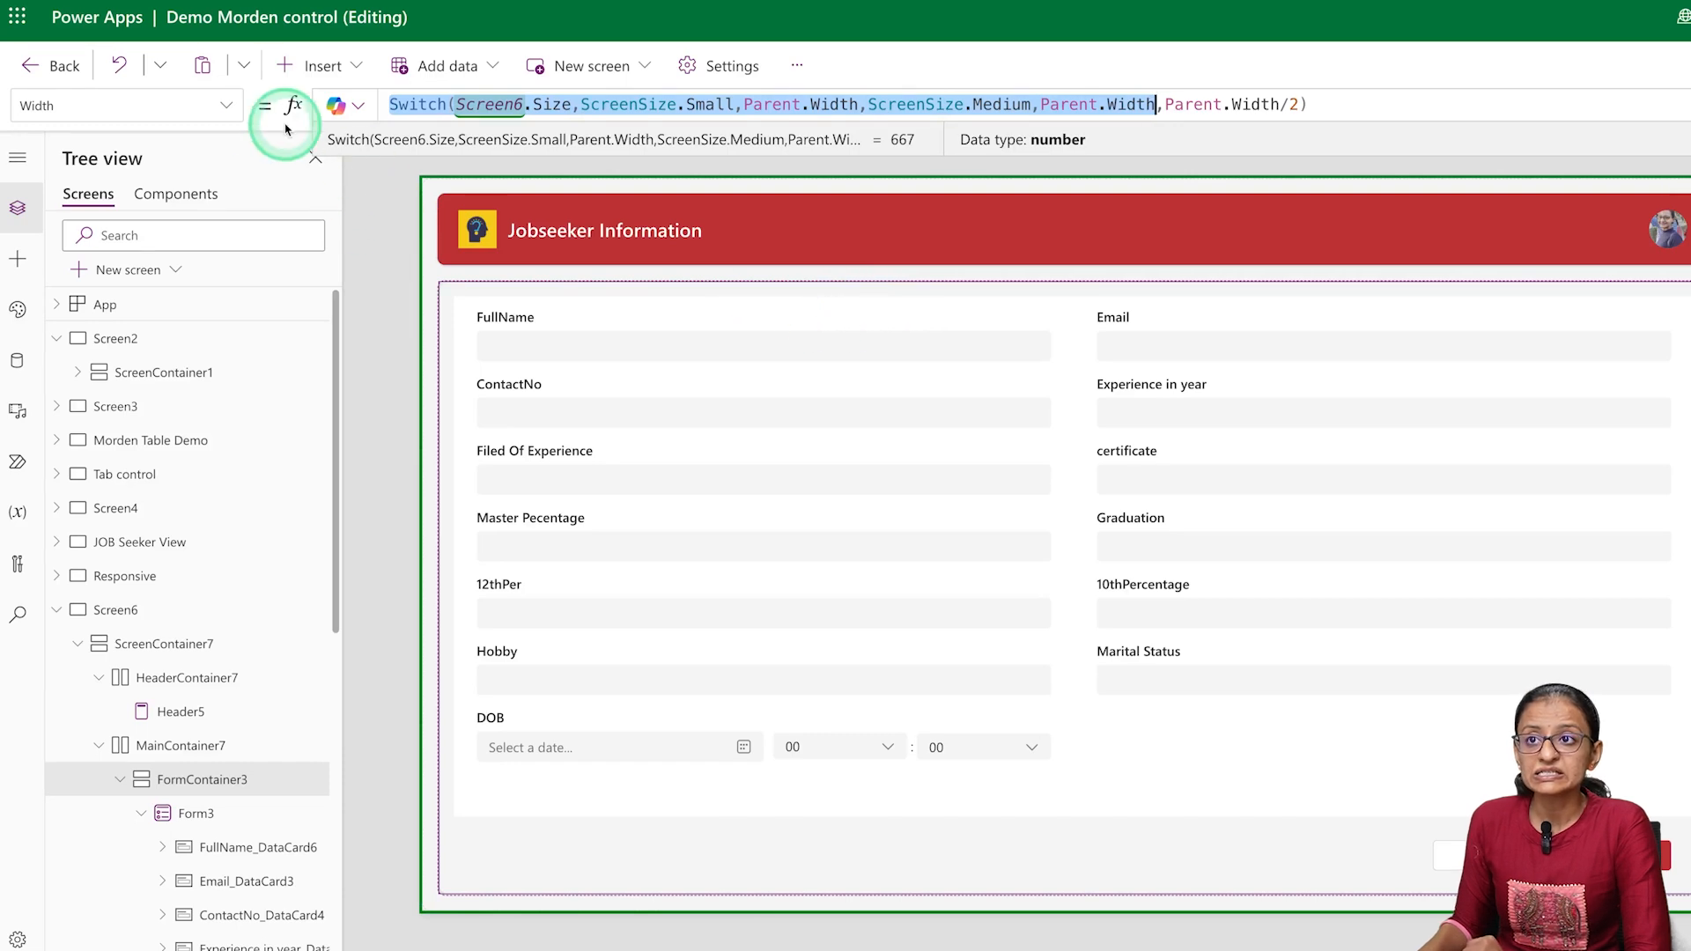
left_click(231, 107)
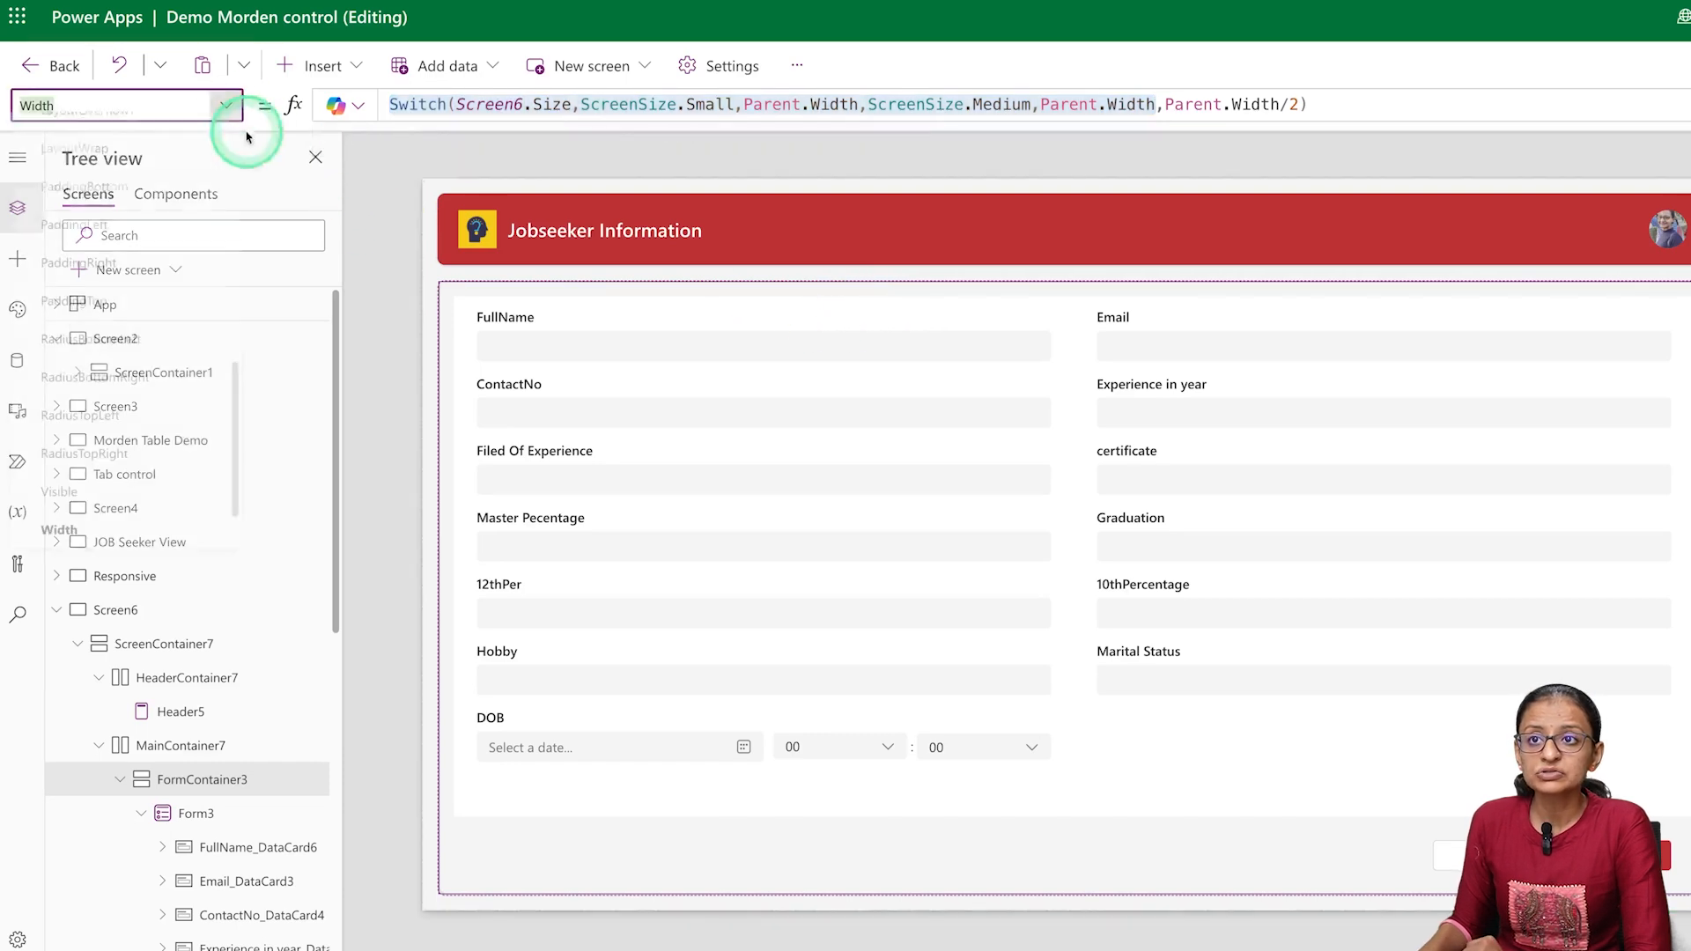
left_click(193, 813)
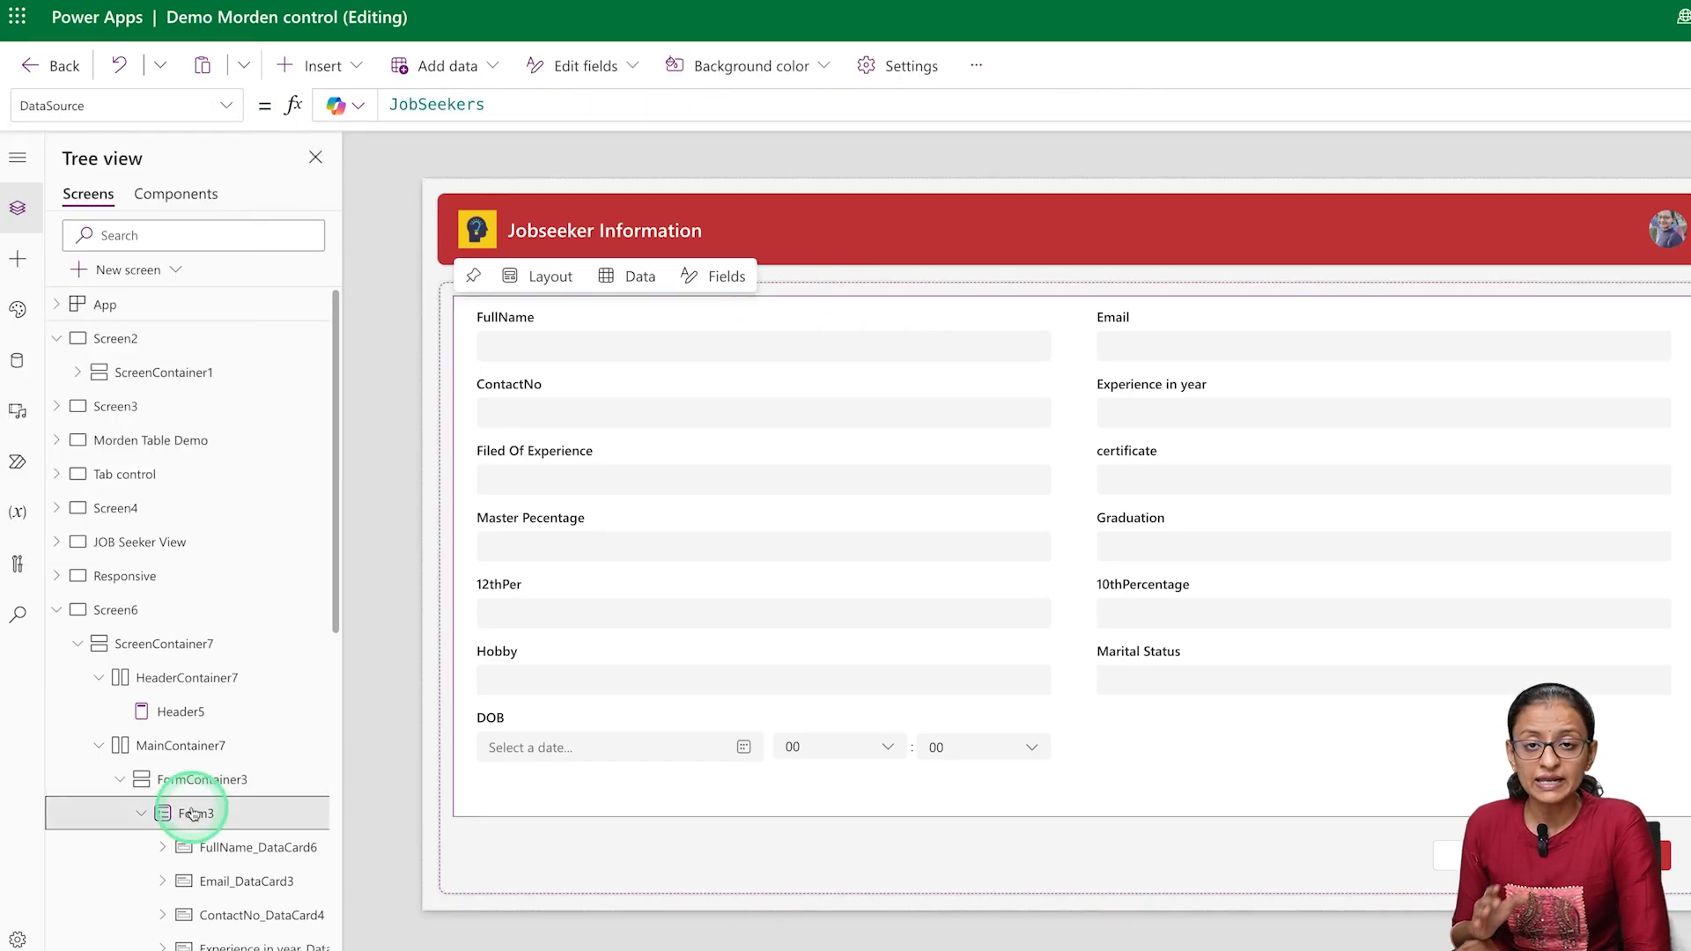